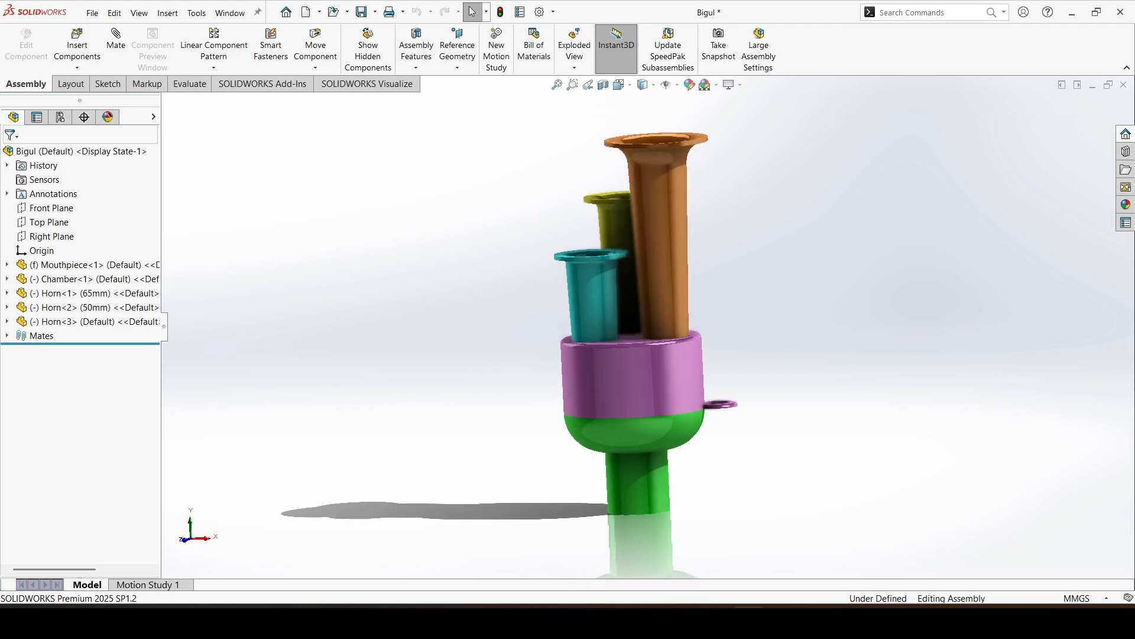
Step: Create a new part document and start a sketch on the Front Plane
click(92, 13)
click(113, 33)
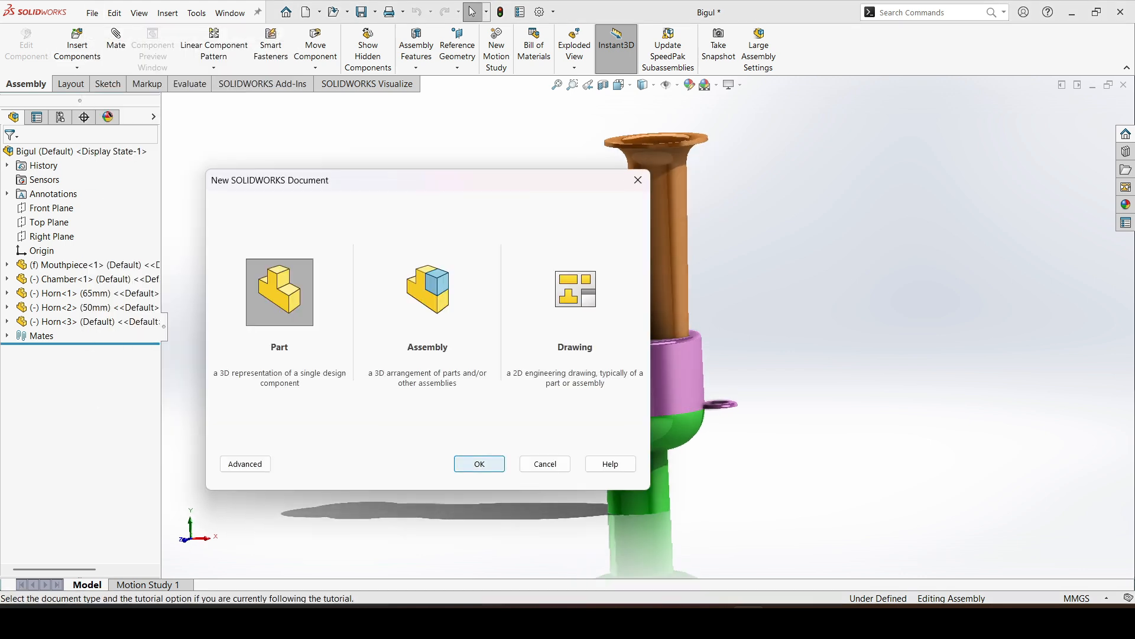
click(479, 464)
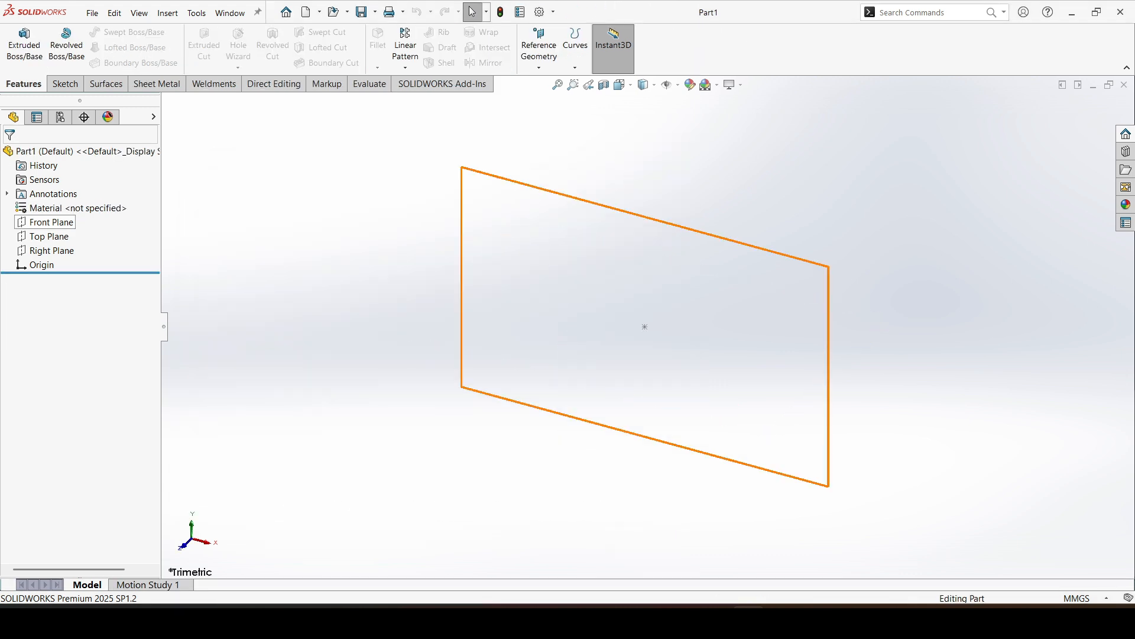
click(52, 222)
click(71, 209)
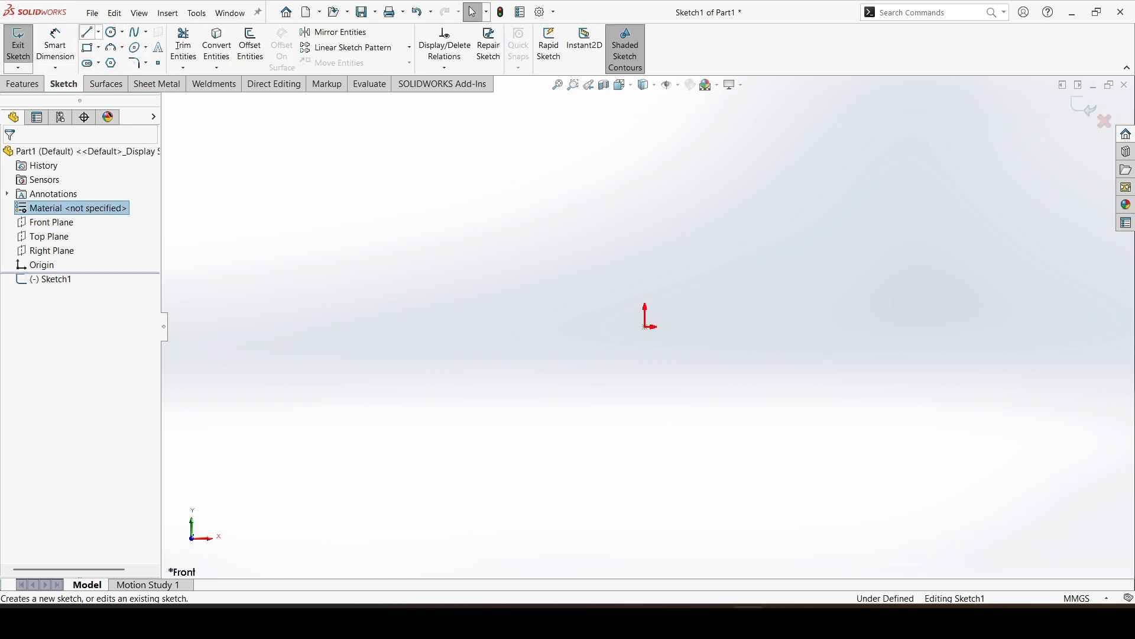
Step: Draw an infinite-length vertical construction centerline through the origin
click(98, 32)
click(120, 62)
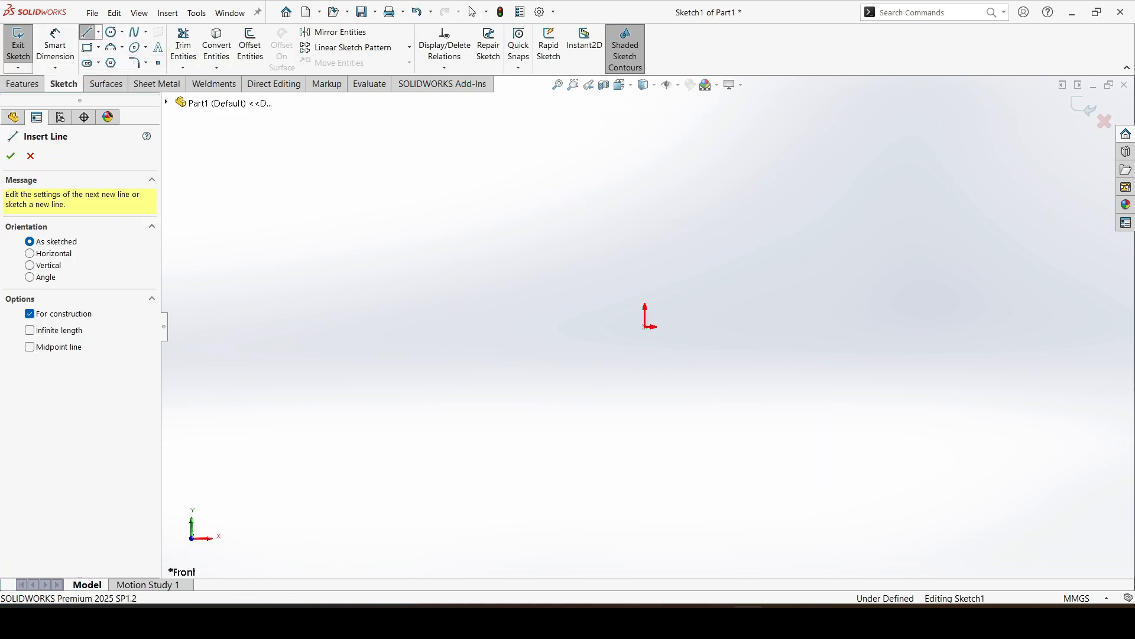
click(29, 265)
click(29, 330)
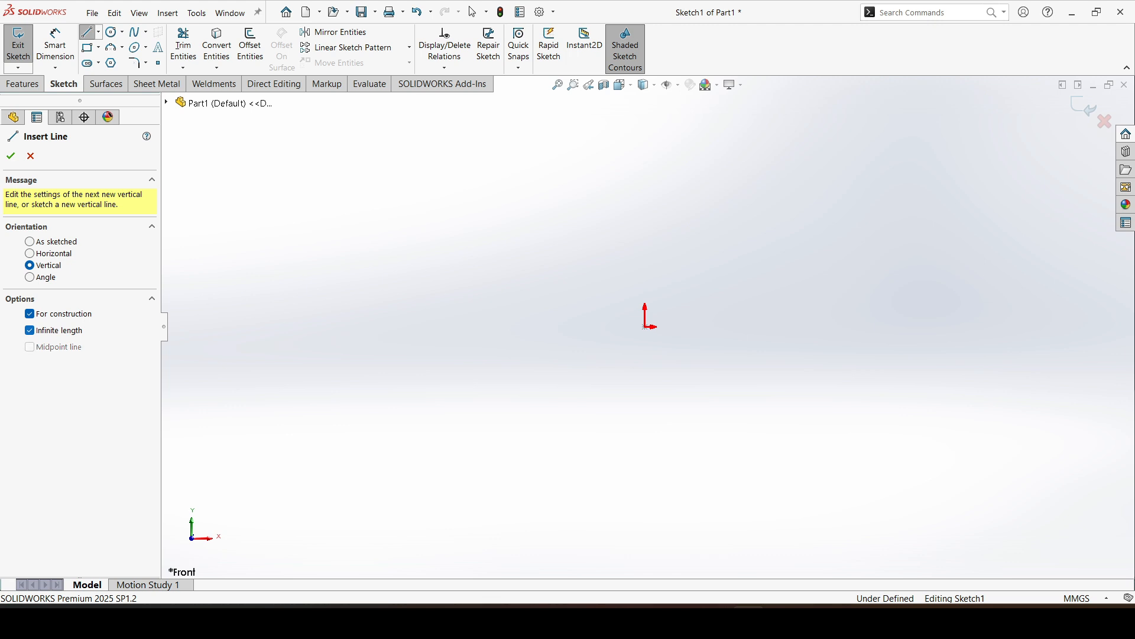
click(645, 327)
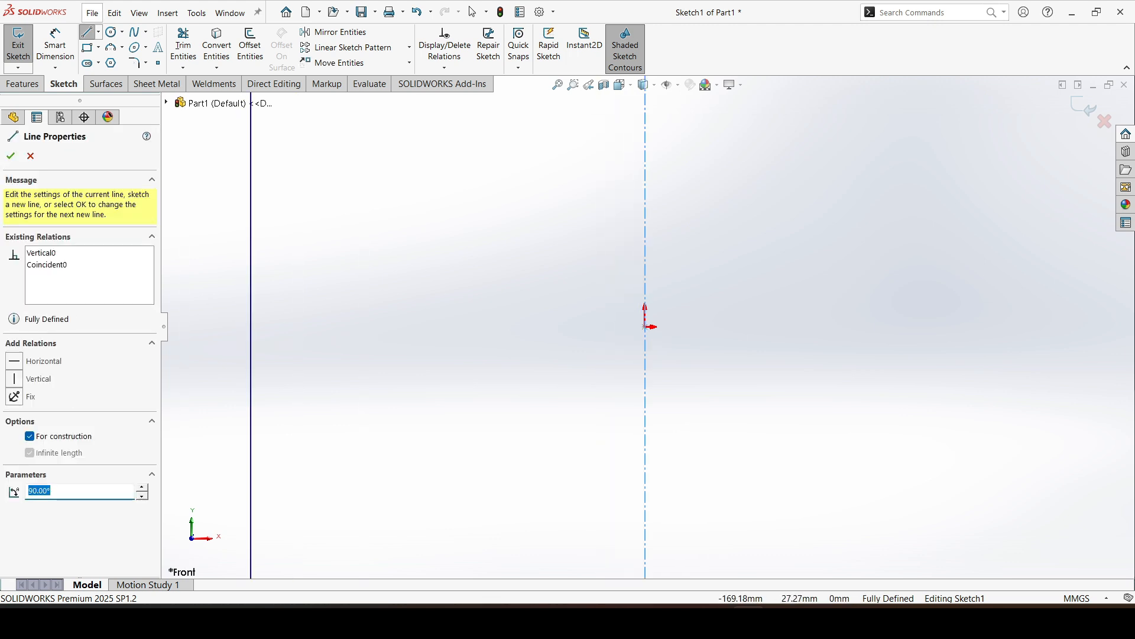
key(Escape)
Step: Sketch three connected lines beside the centerline: about 10 mm down, about 19 mm horizontally outward, and about 60 mm up
key(l)
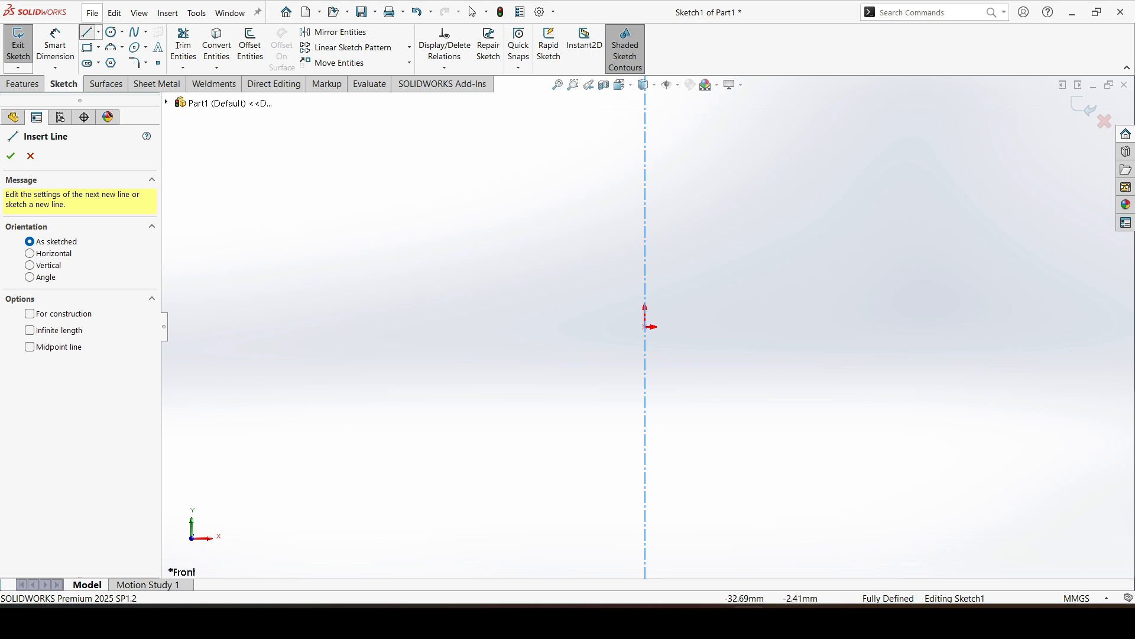
click(581, 309)
click(580, 332)
click(536, 332)
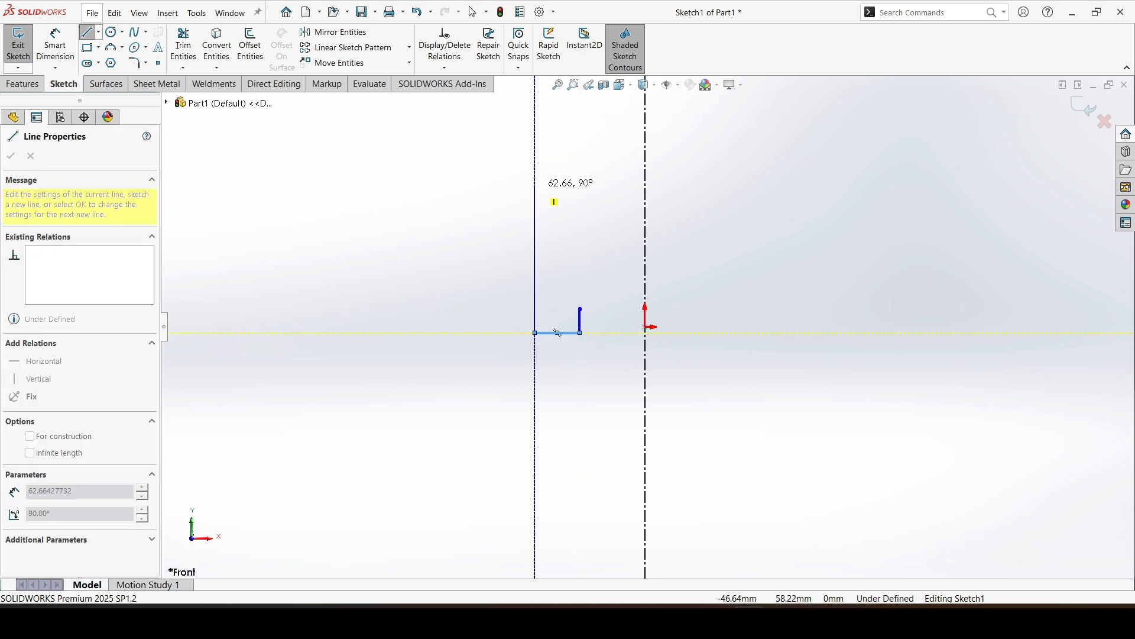
click(535, 194)
key(Escape)
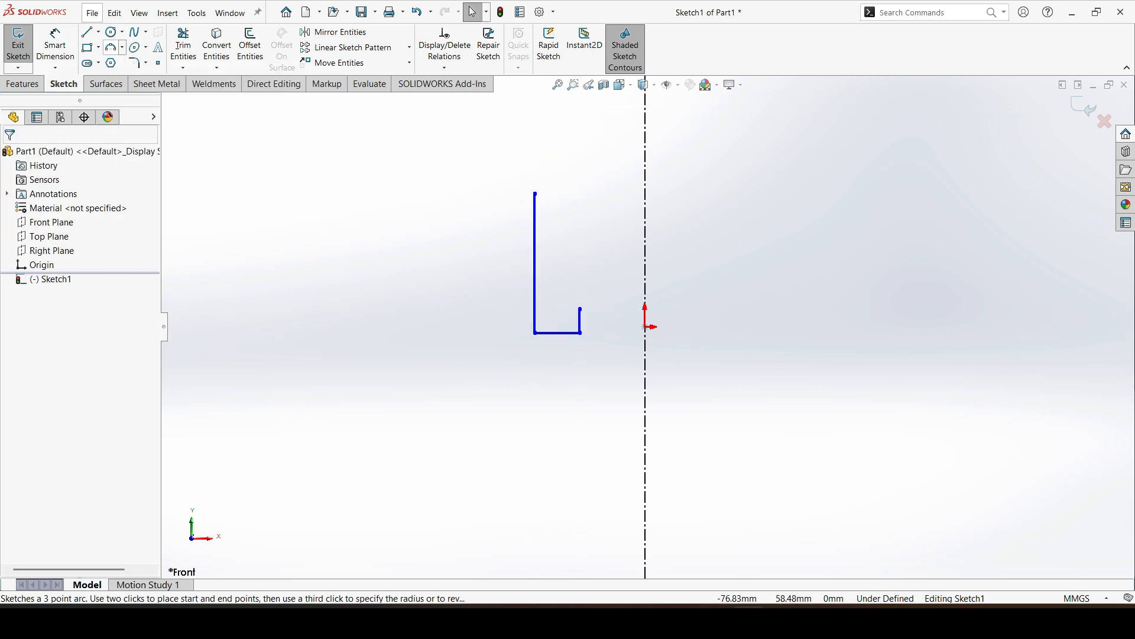
Step: Draw a three-point arc of about 28 mm radius from the long vertical line's upper end, curving up and away from the centerline
click(111, 48)
click(536, 194)
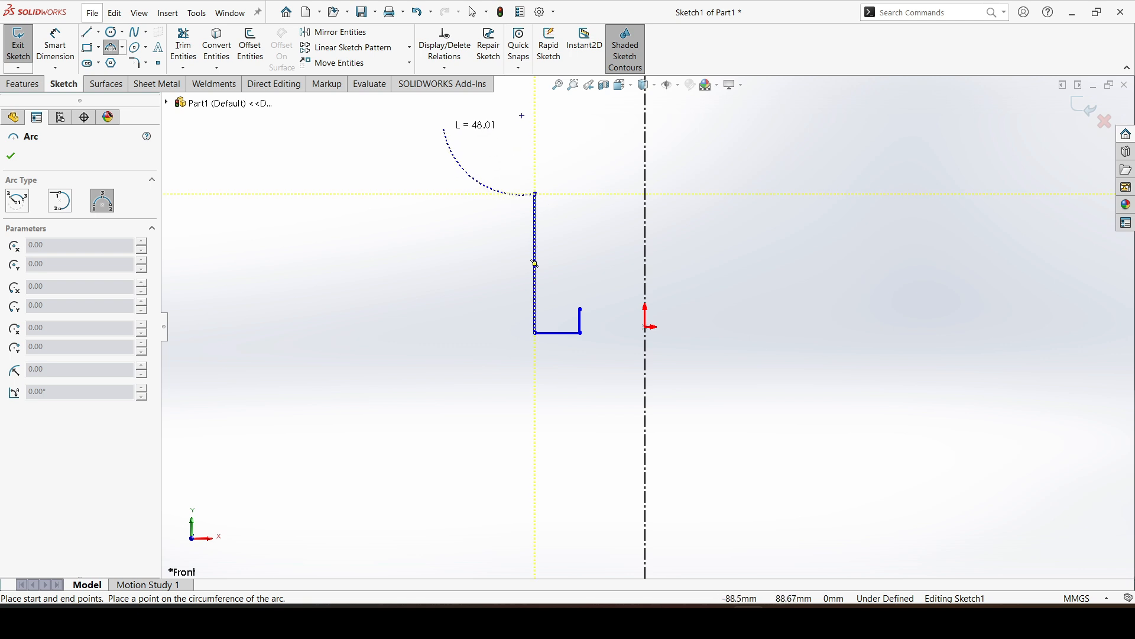
click(438, 117)
click(437, 152)
key(Escape)
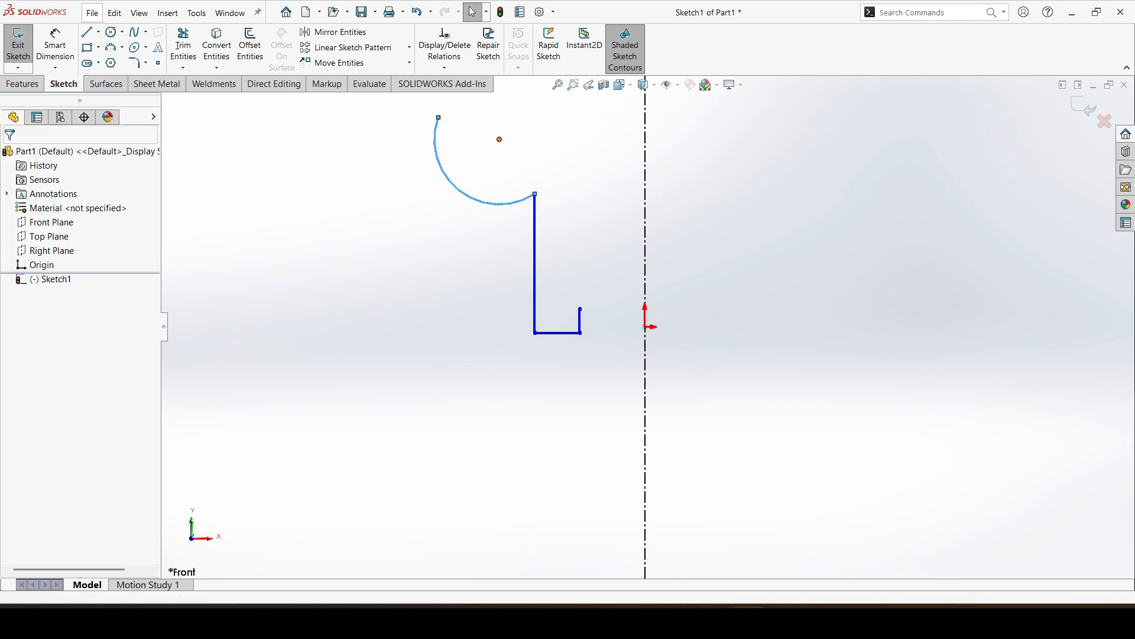
Step: Align the arc's center vertically with its junction to the long line and horizontally with the arc's free end
click(499, 139)
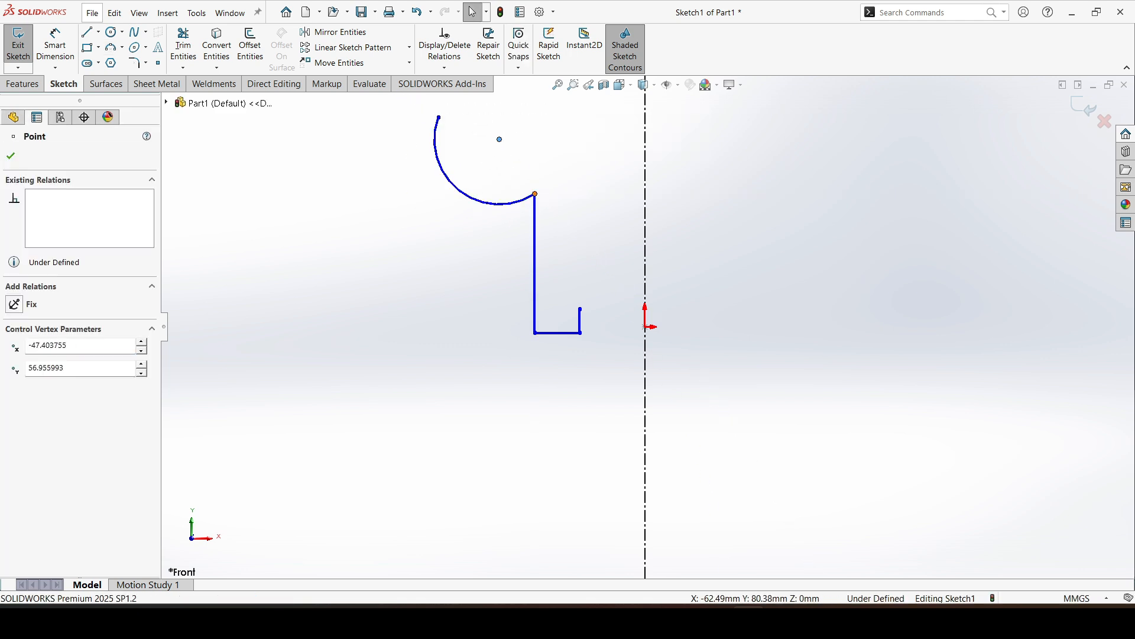
ctrl+click(535, 194)
click(15, 382)
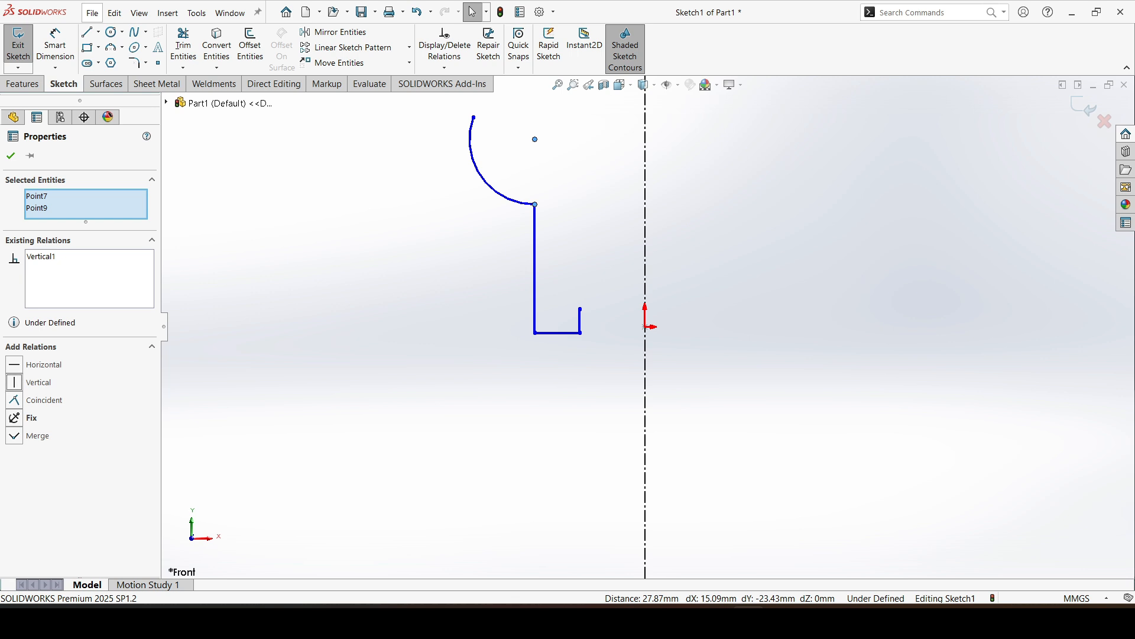
key(Escape)
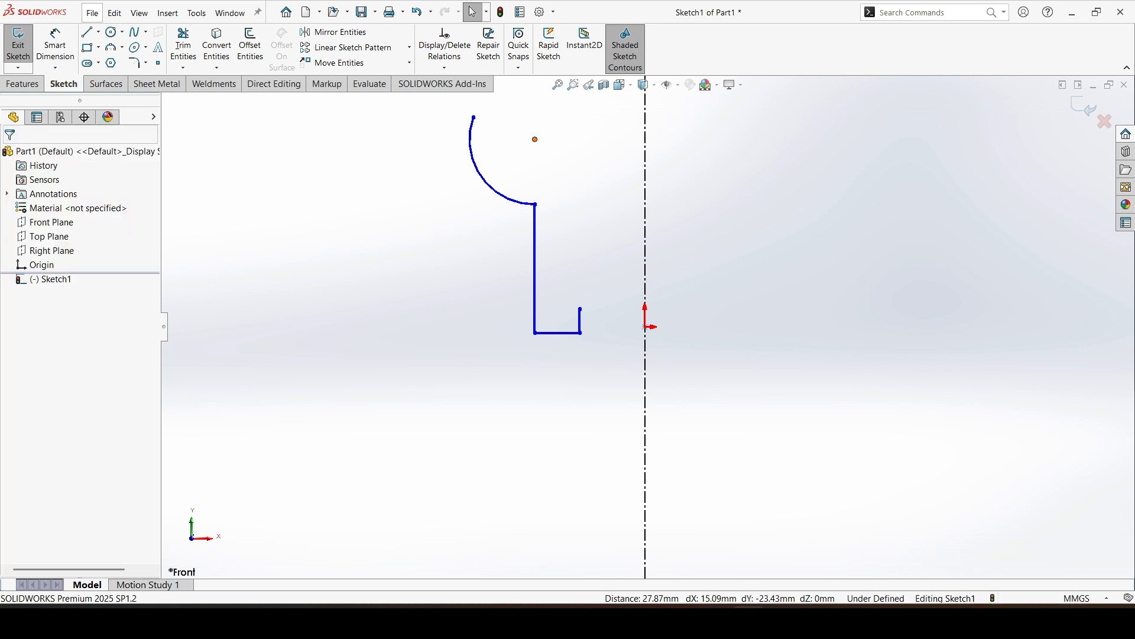
click(535, 139)
ctrl+click(473, 117)
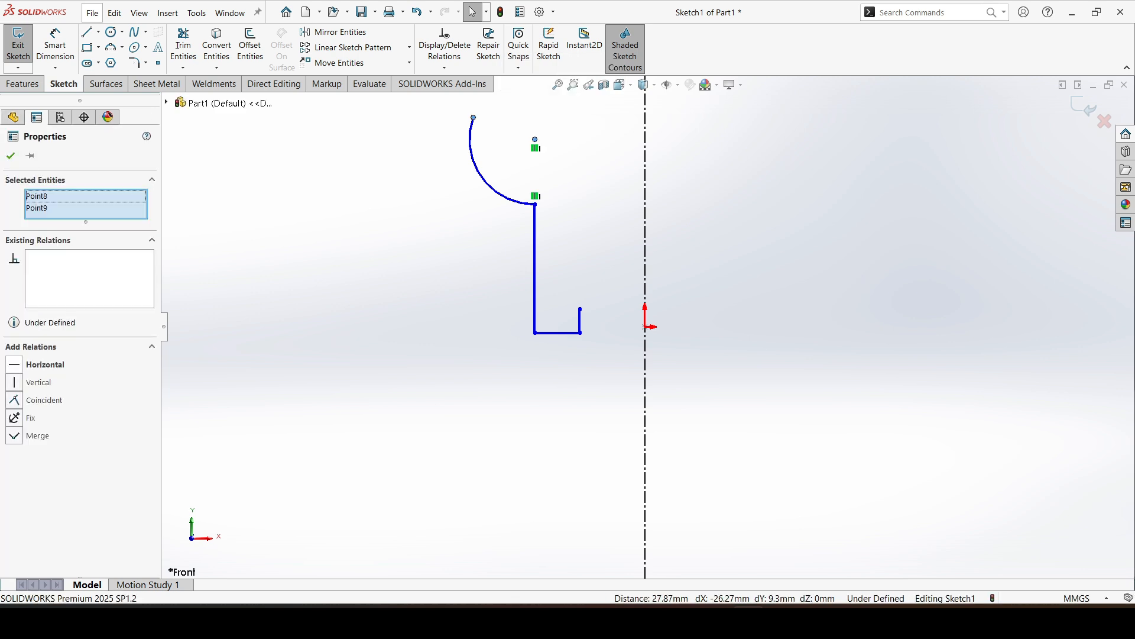
click(14, 364)
key(Escape)
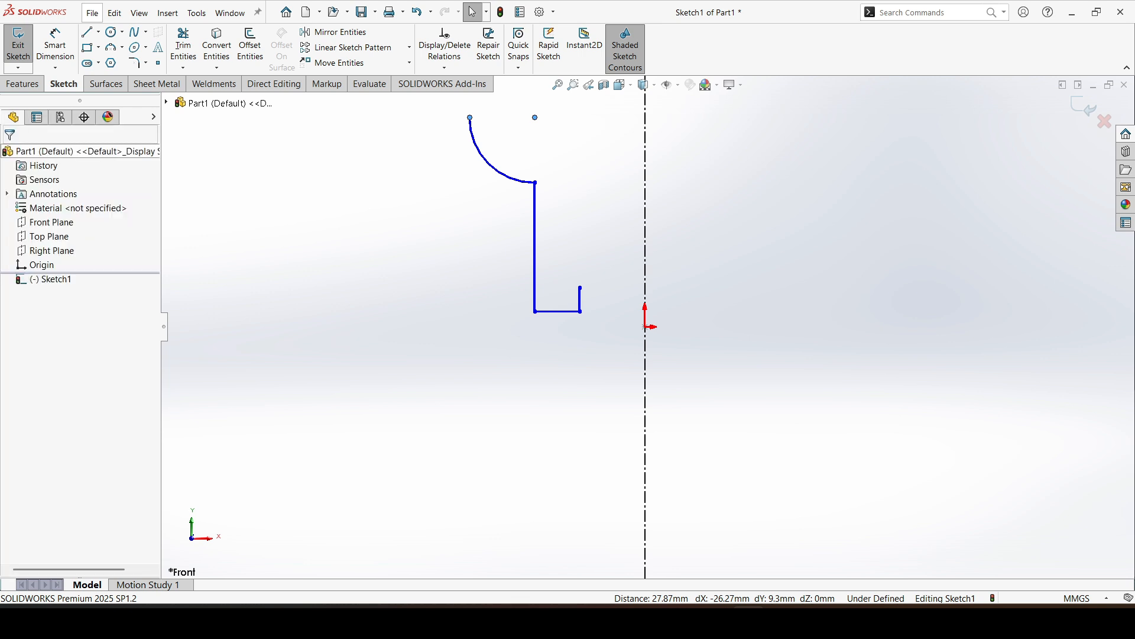
Step: Add a horizontal relation between the short vertical line's lower endpoint and the origin
click(580, 312)
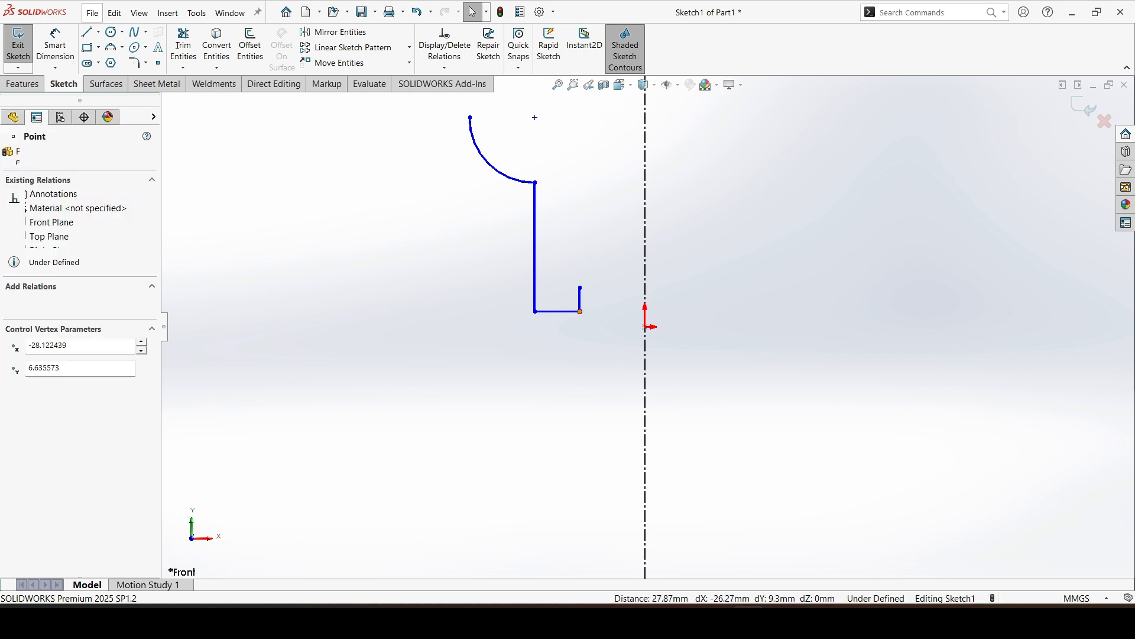
key(Escape)
ctrl+click(645, 327)
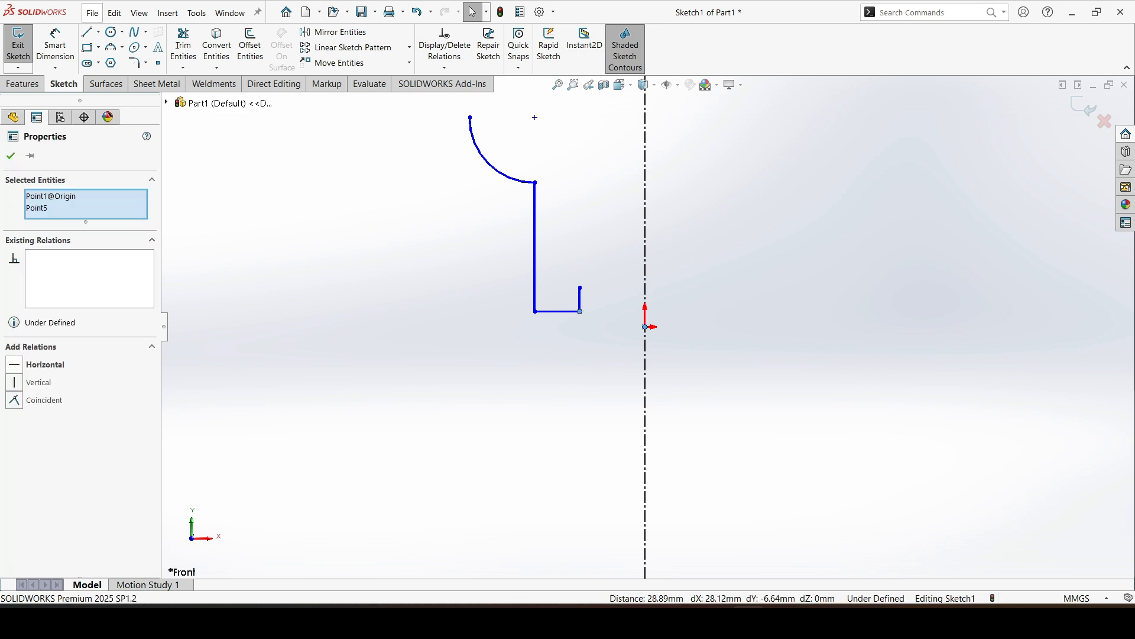
click(14, 364)
key(Escape)
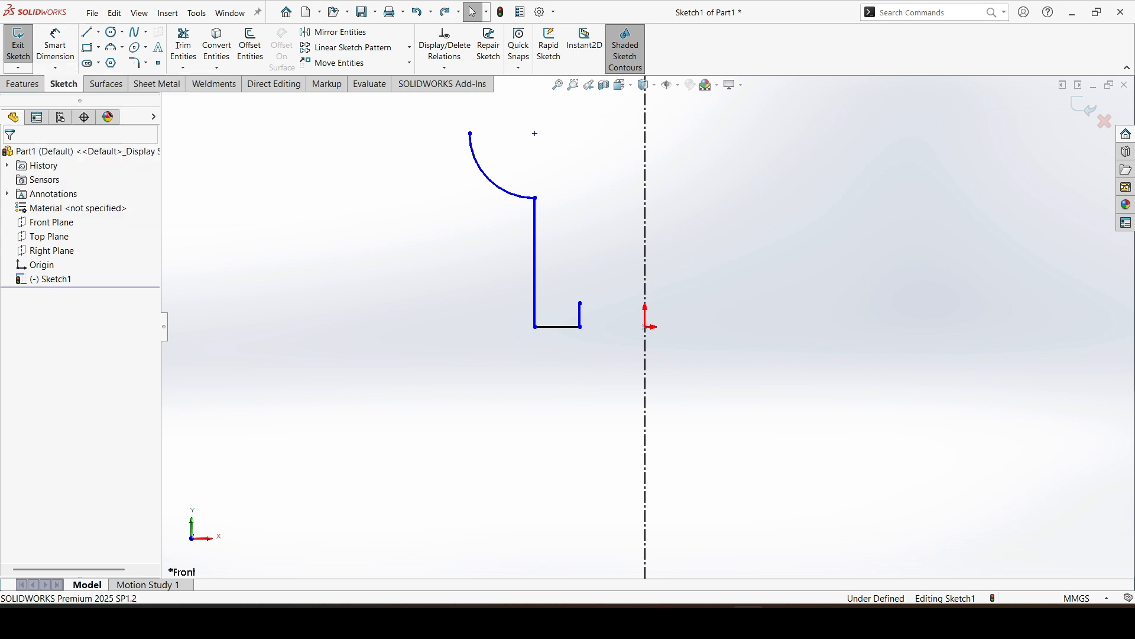
Step: Dimension the short vertical line about the centerline as a 10 mm diameter
click(55, 45)
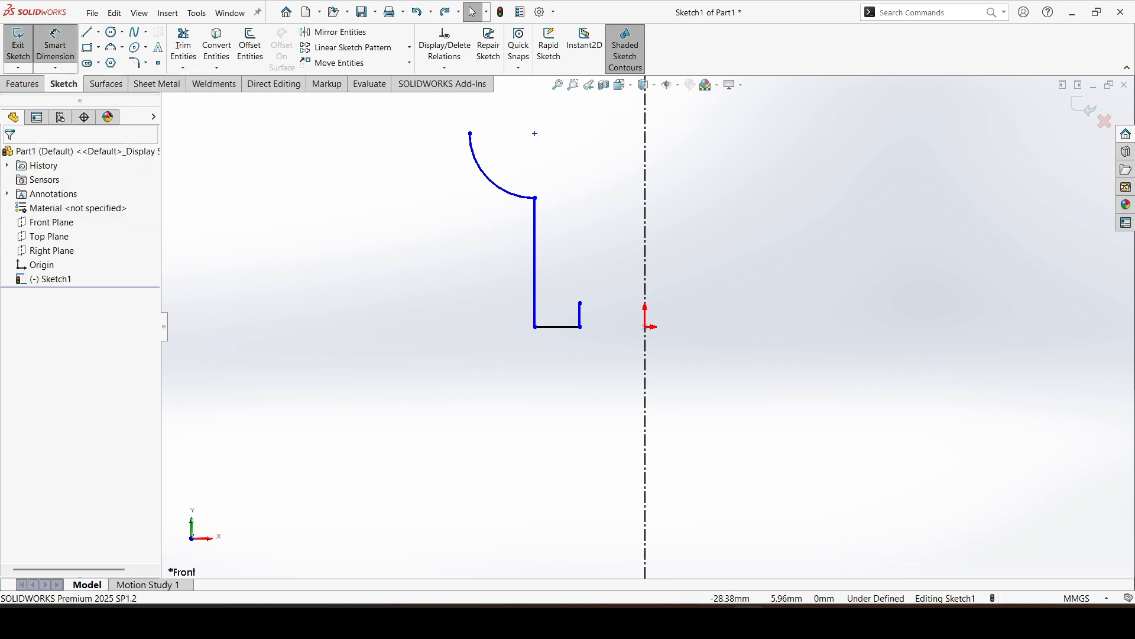
click(580, 315)
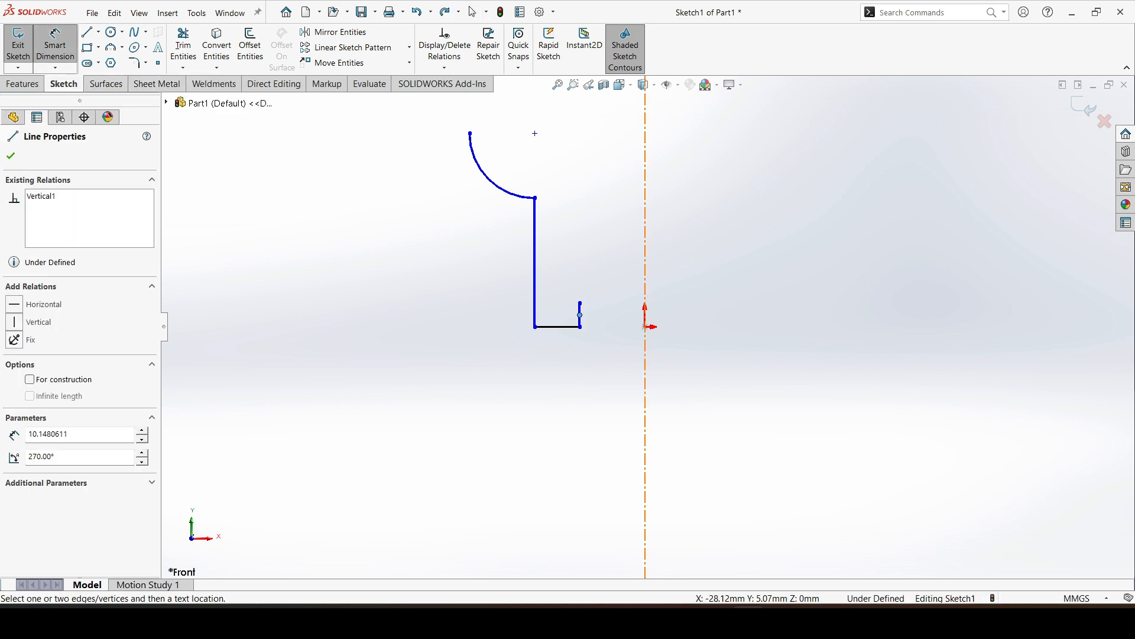
click(645, 278)
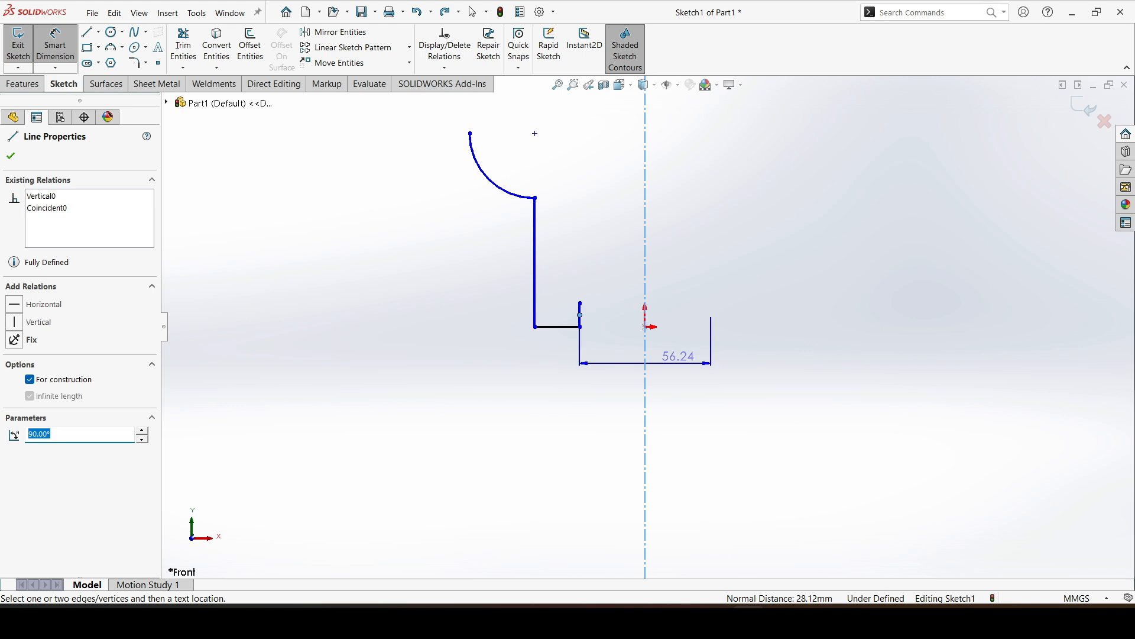
click(678, 356)
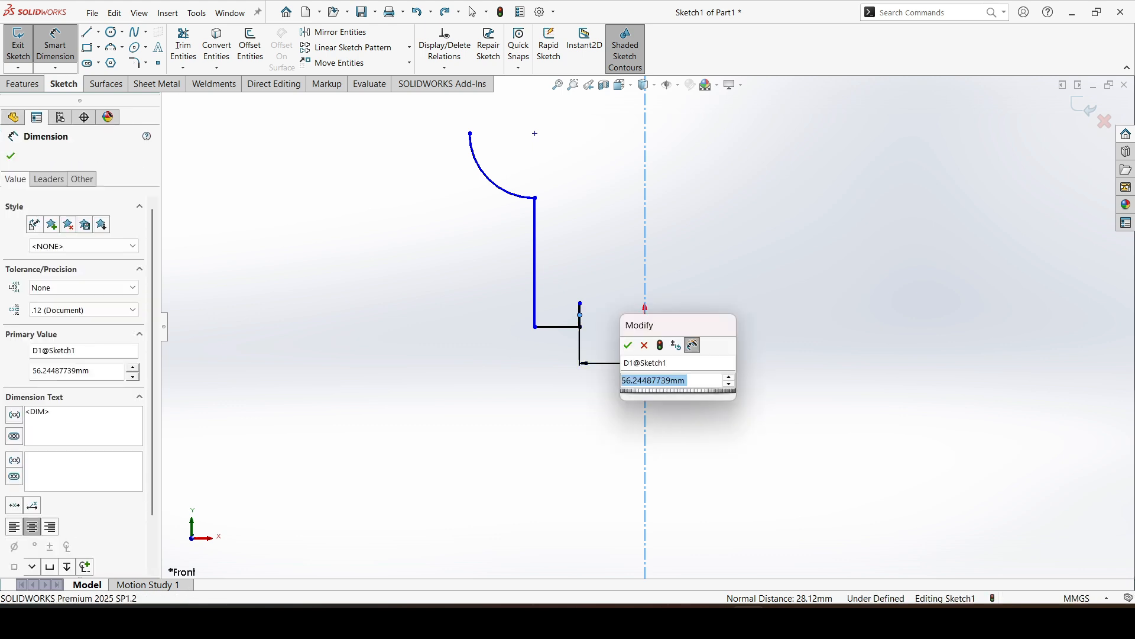
text(10)
key(Return)
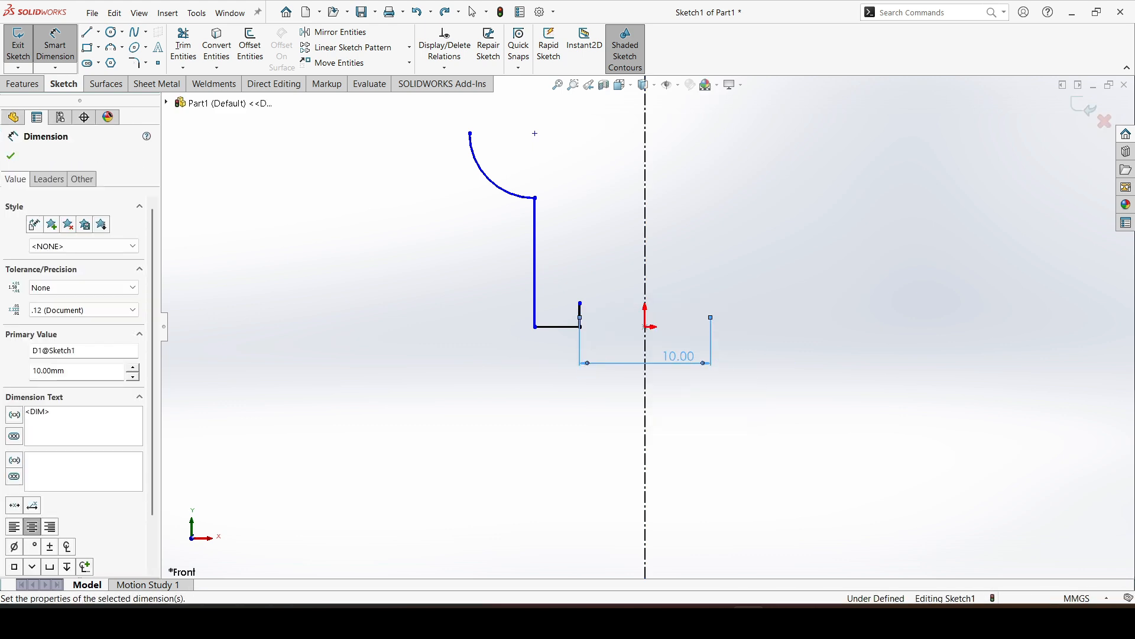
Step: Dimension the long vertical line about the centerline as a 15 mm diameter
click(535, 284)
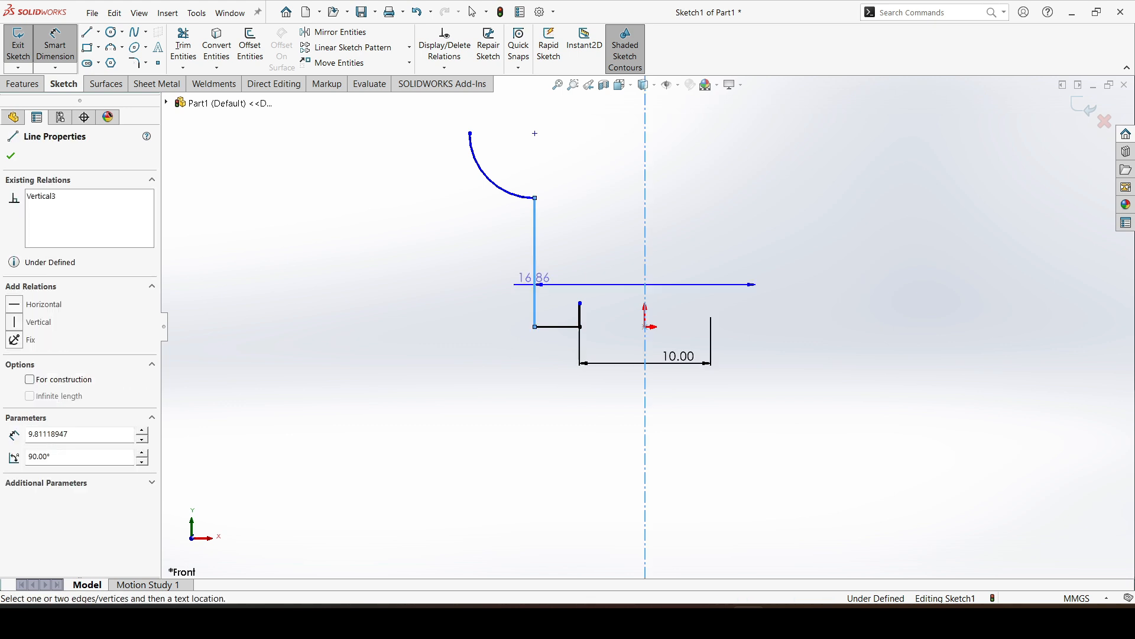
click(631, 283)
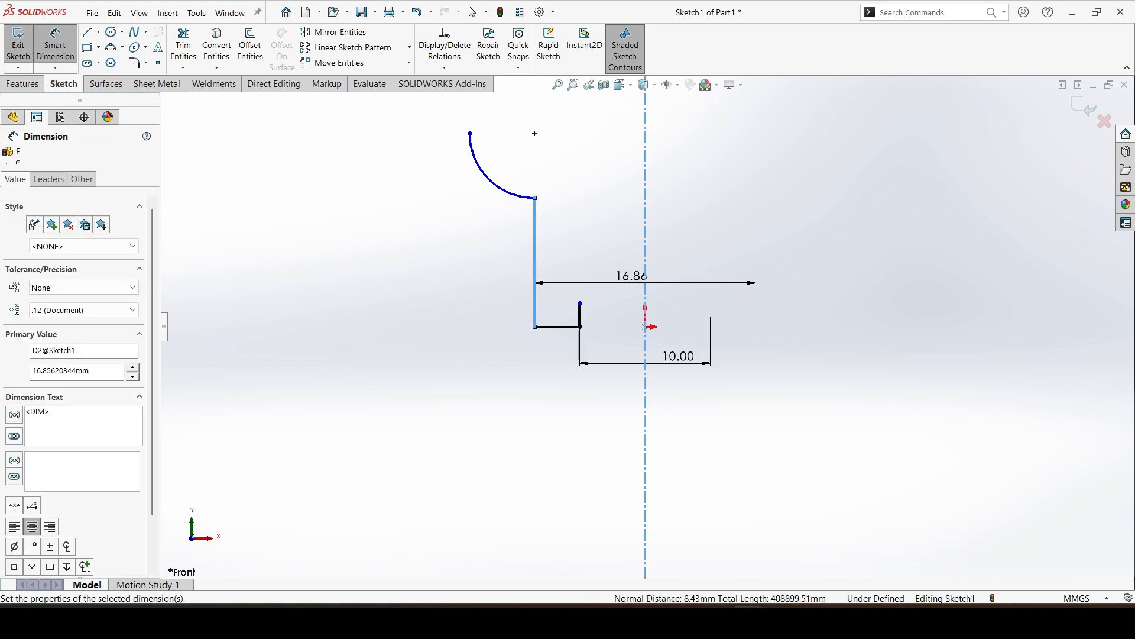
key(Return)
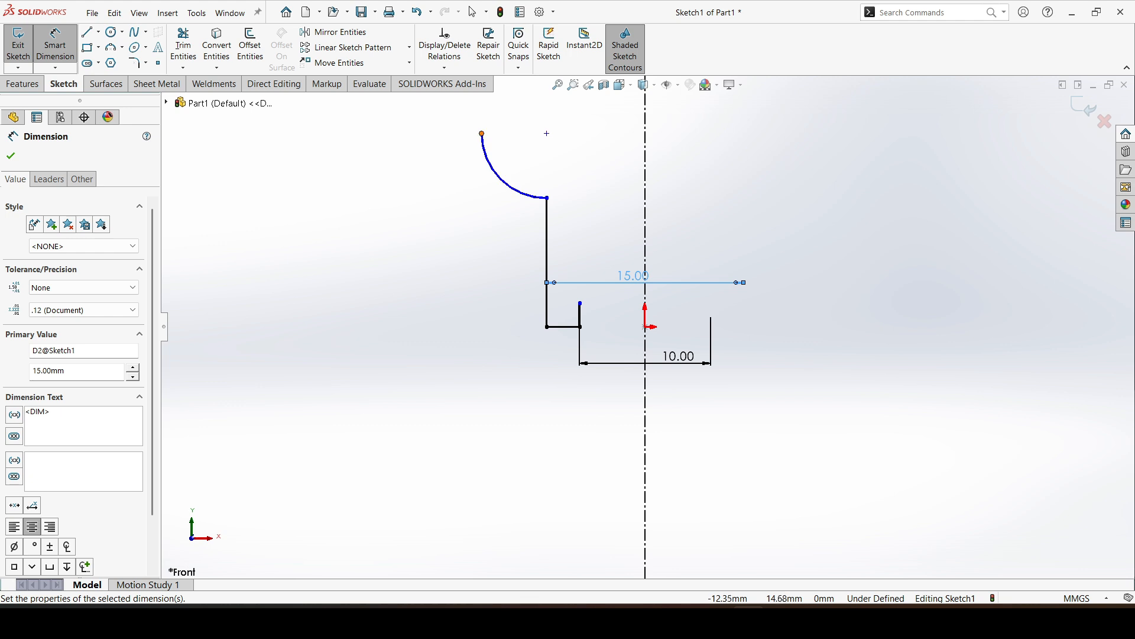
Step: Dimension the arc's free end about the centerline as a 34 mm diameter
click(481, 134)
click(609, 138)
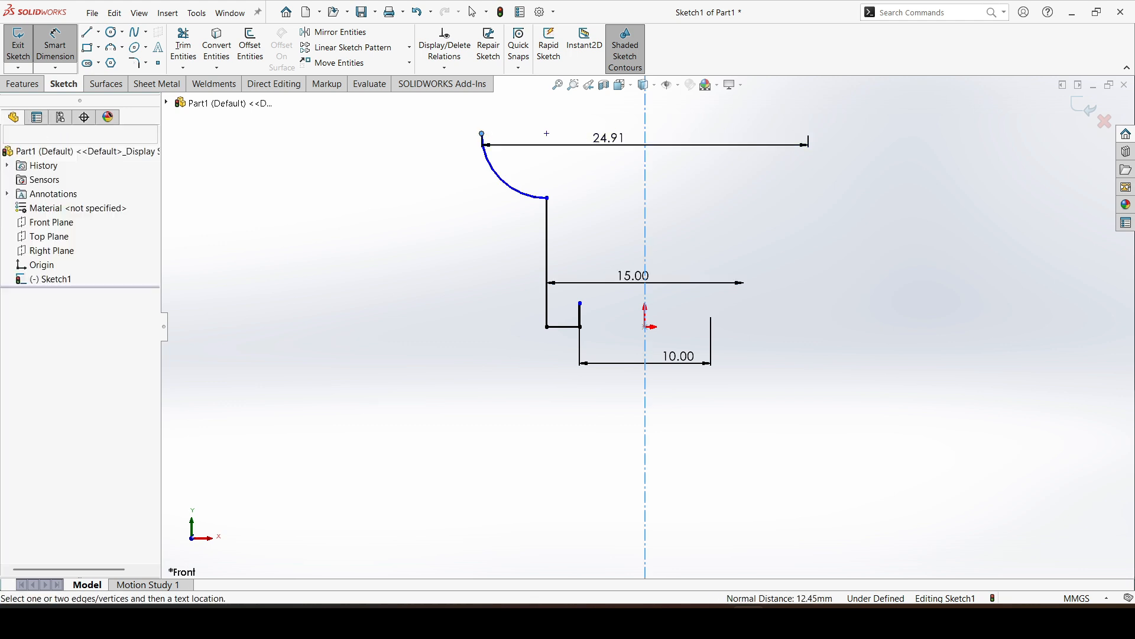
click(546, 134)
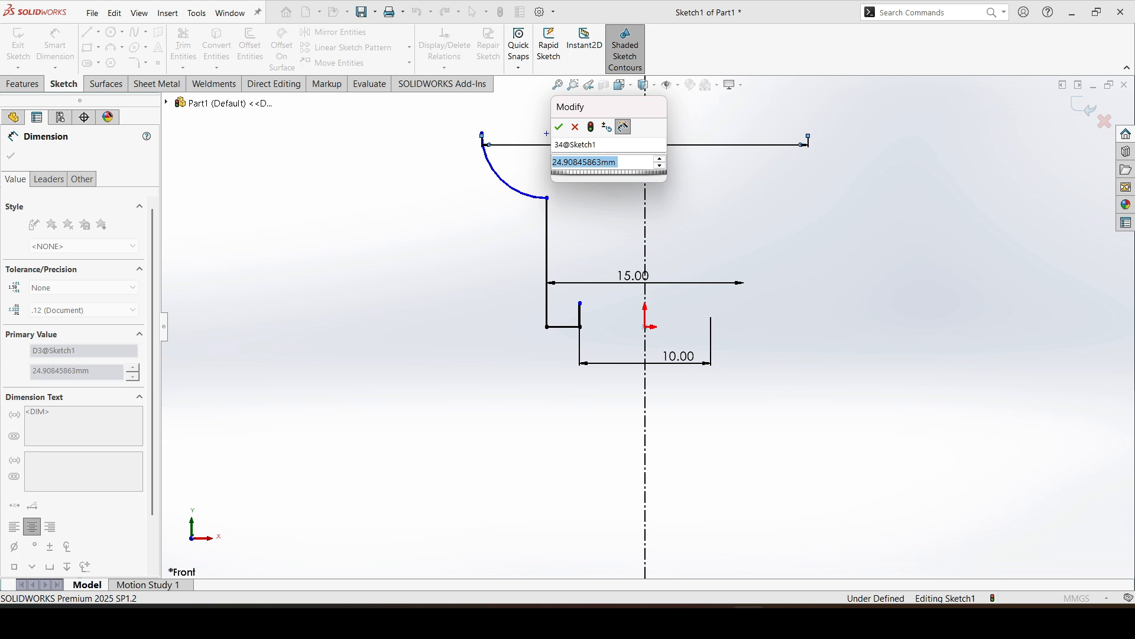
text(3)
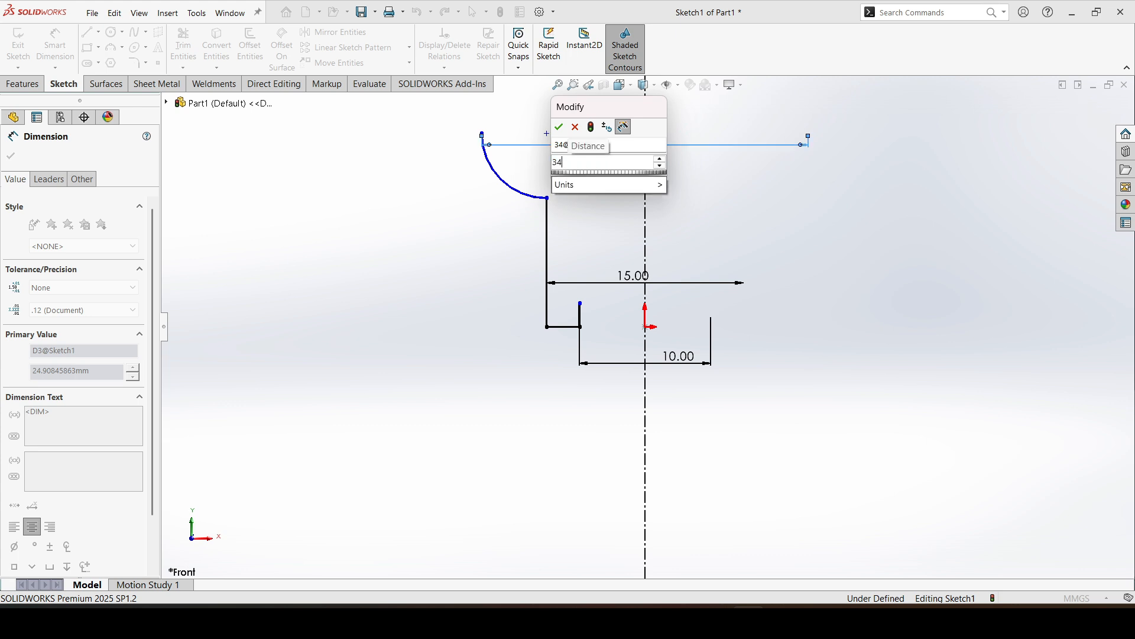
text(4)
key(Return)
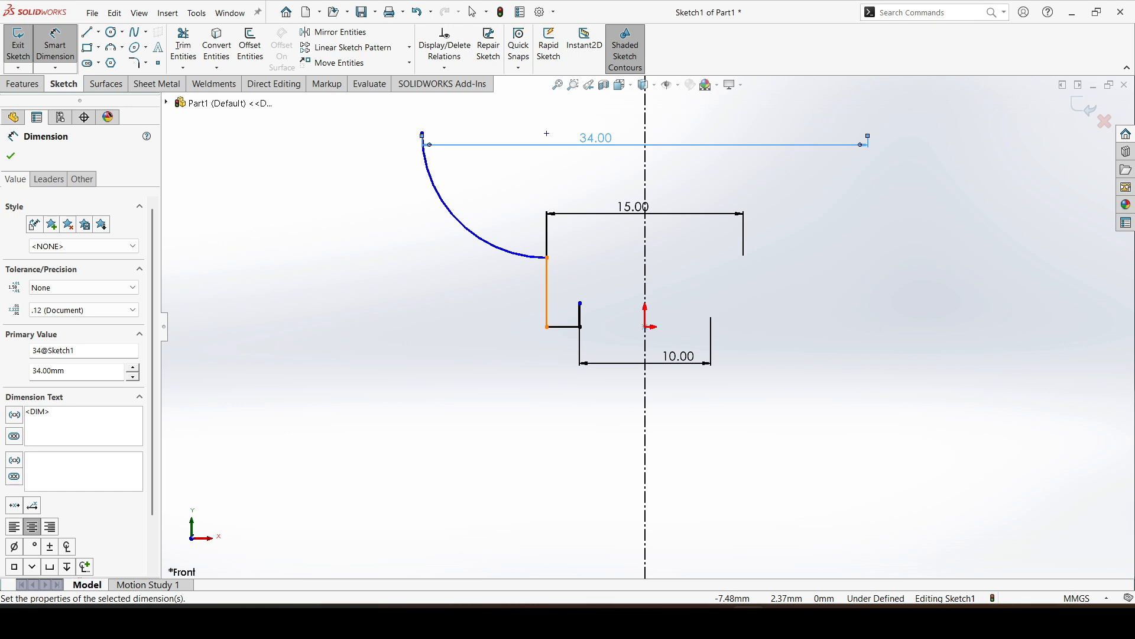
Step: Dimension the length of the outer vertical line below the arc as 15 mm
click(546, 293)
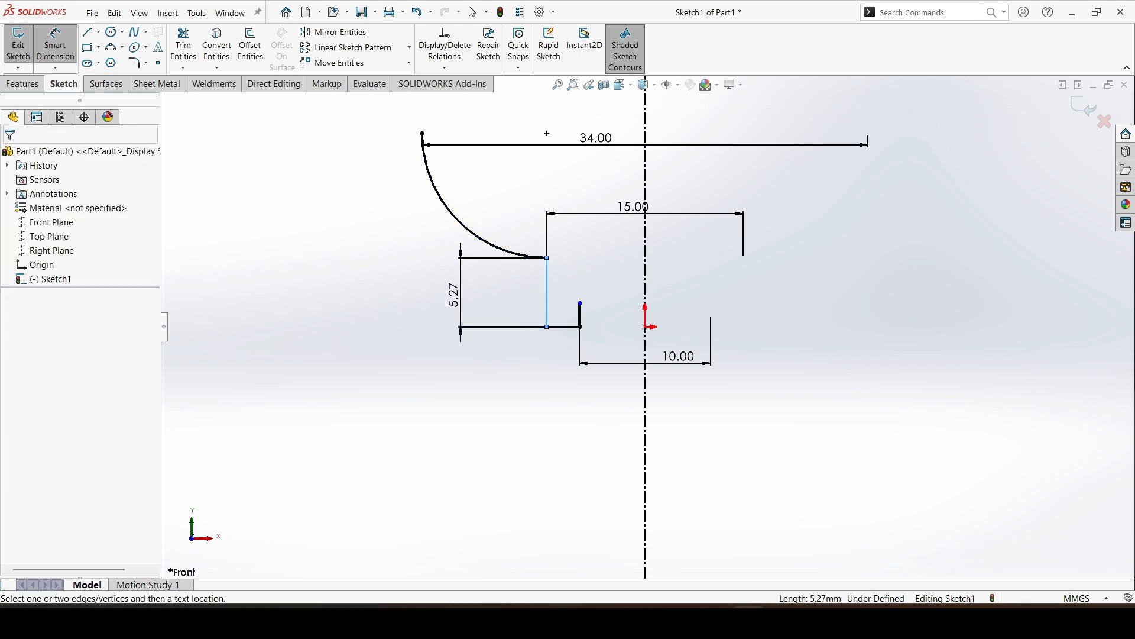
click(453, 294)
text(15)
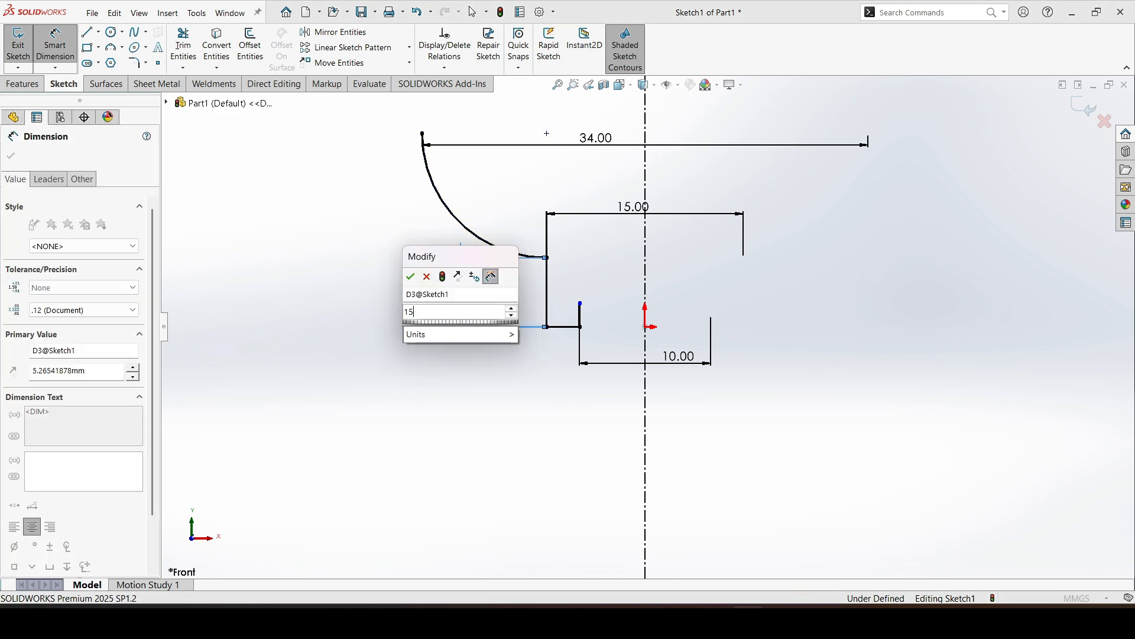
key(Return)
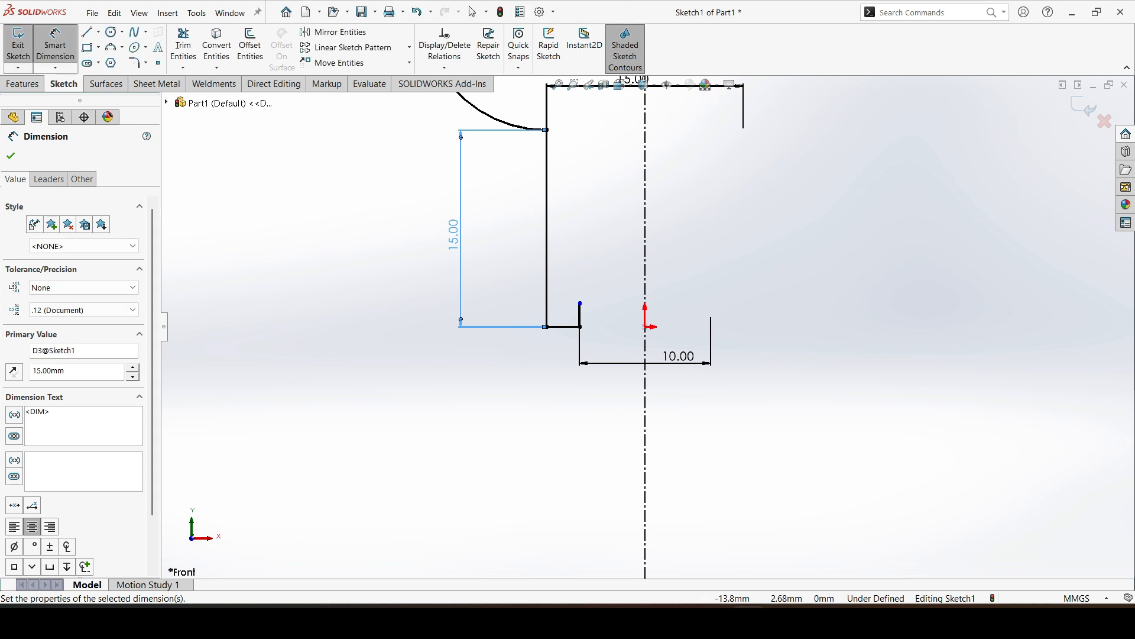
key(Escape)
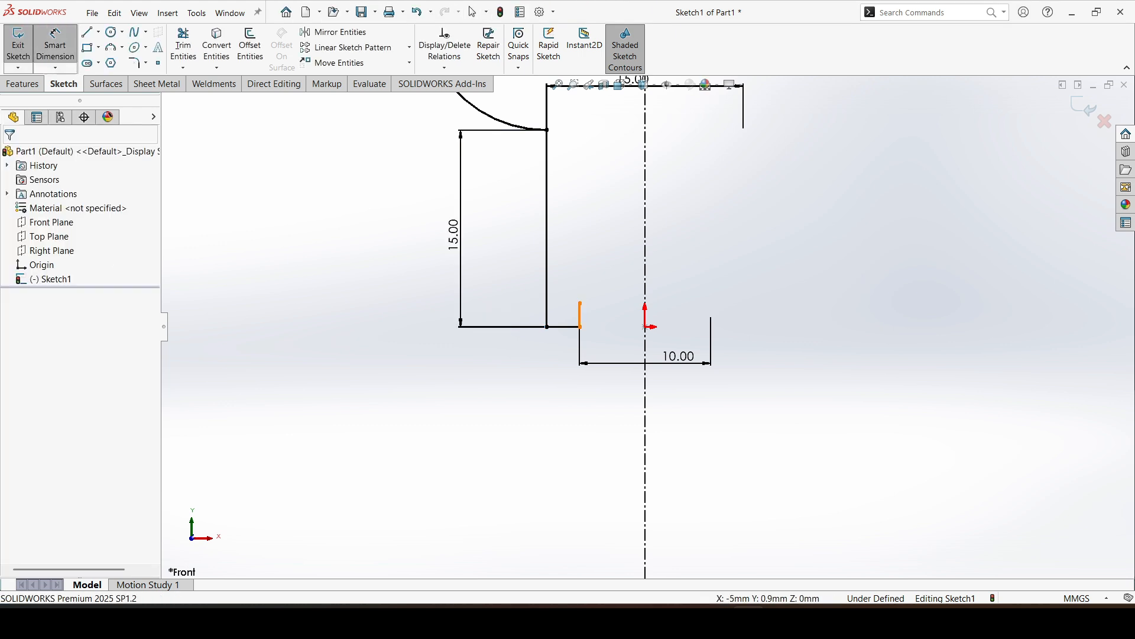
Step: Dimension the length of the short inner vertical line at the profile's base as 3 mm
click(580, 313)
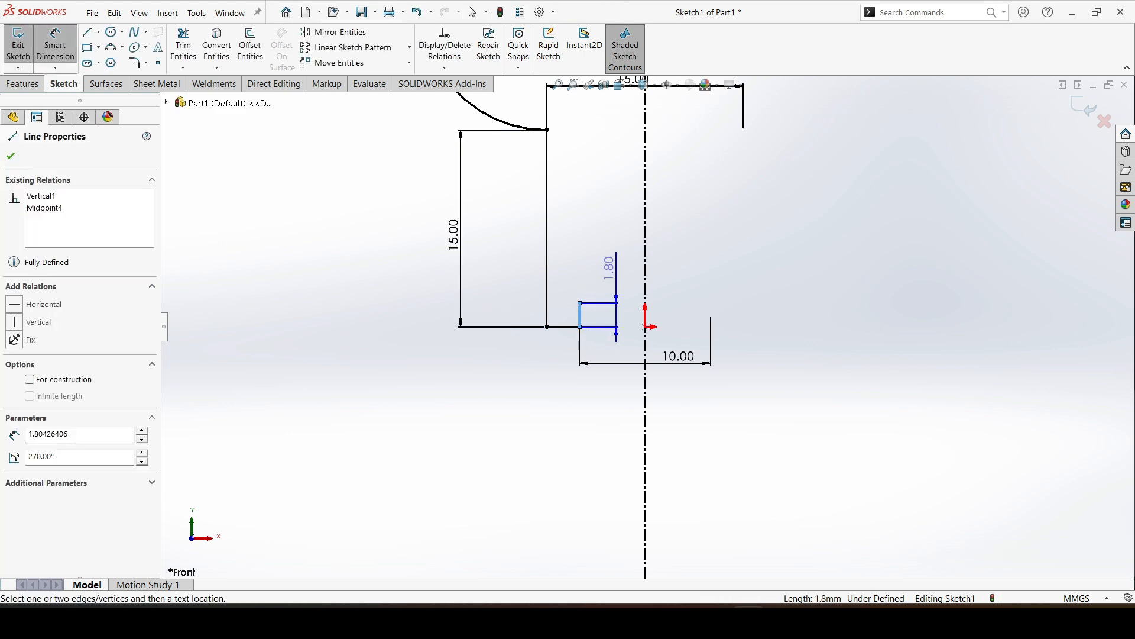
click(609, 264)
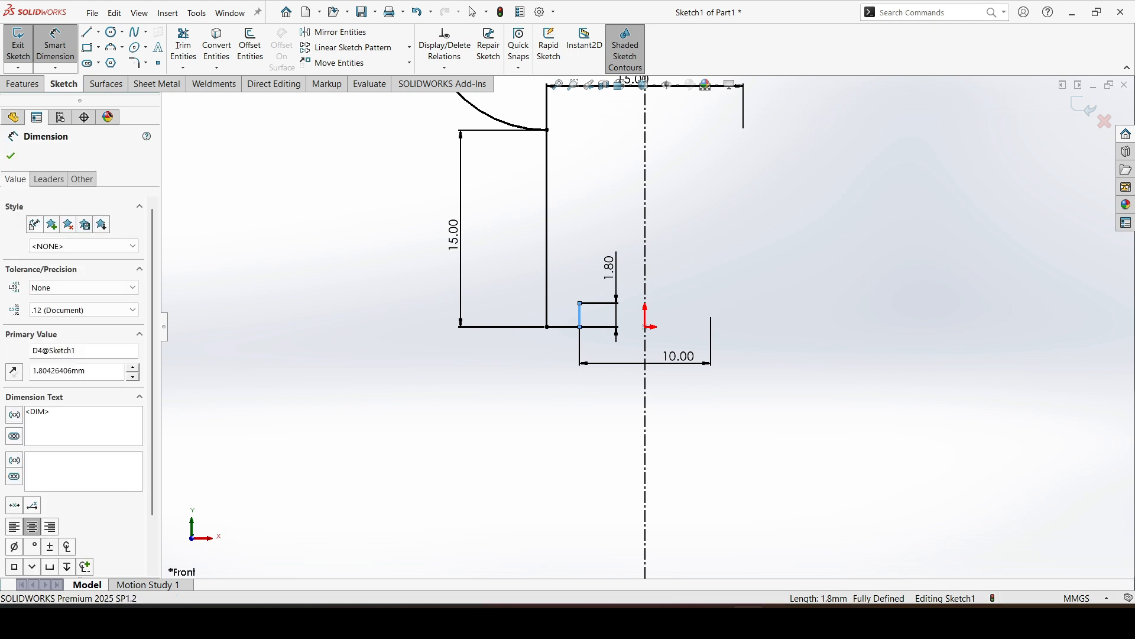
text(1)
key(Return)
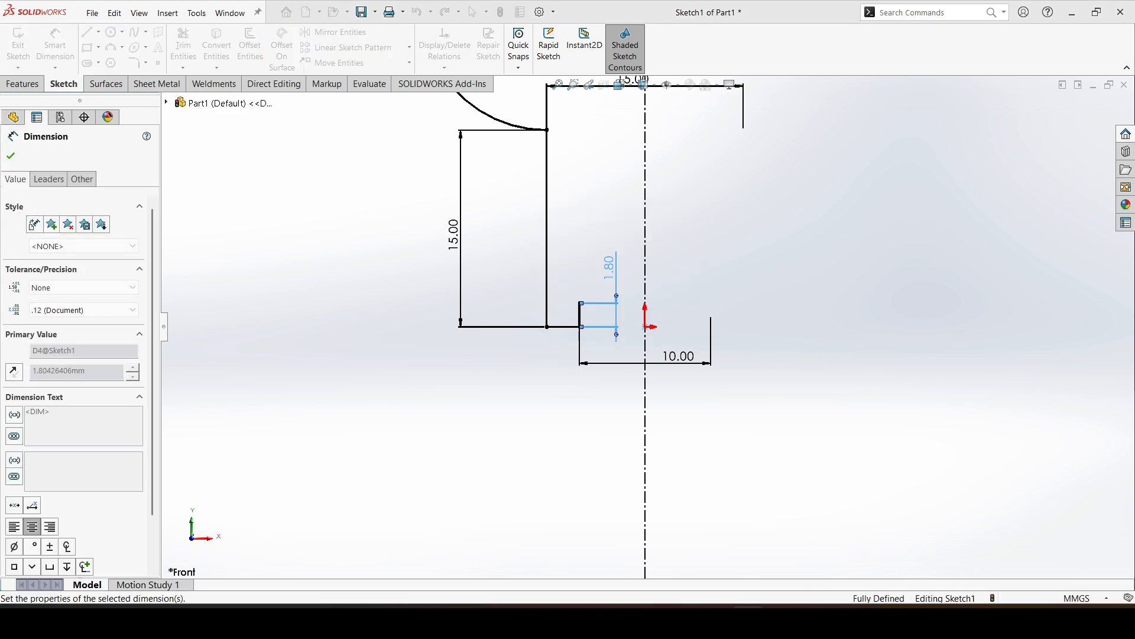
key(Escape)
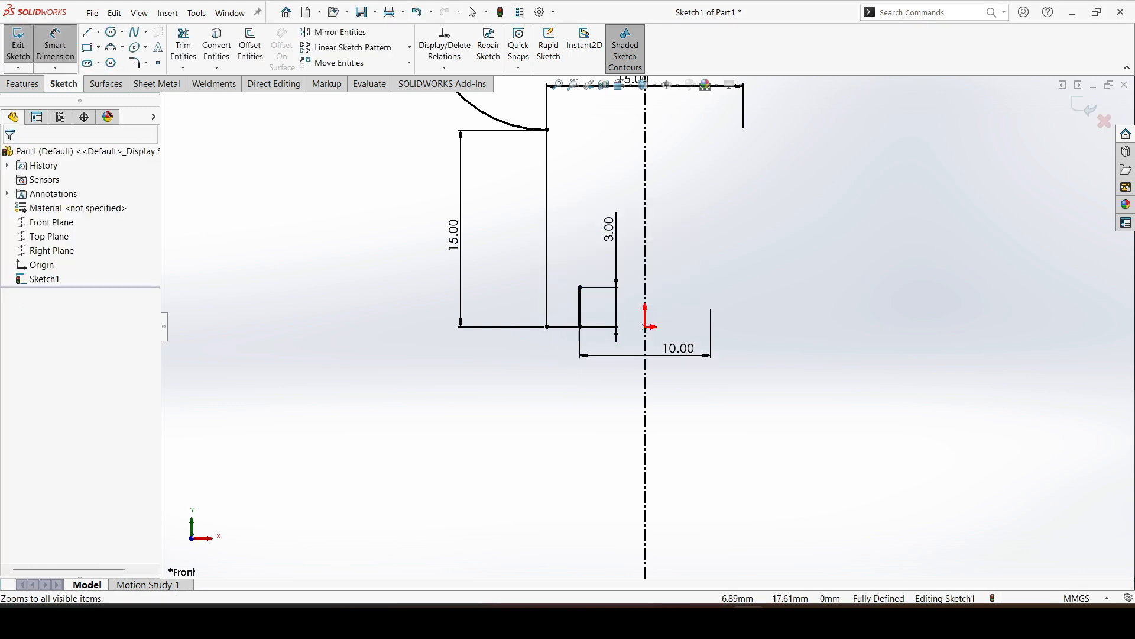
Step: Offset the whole profile chain 1 mm toward the inside with a dimension added
click(558, 84)
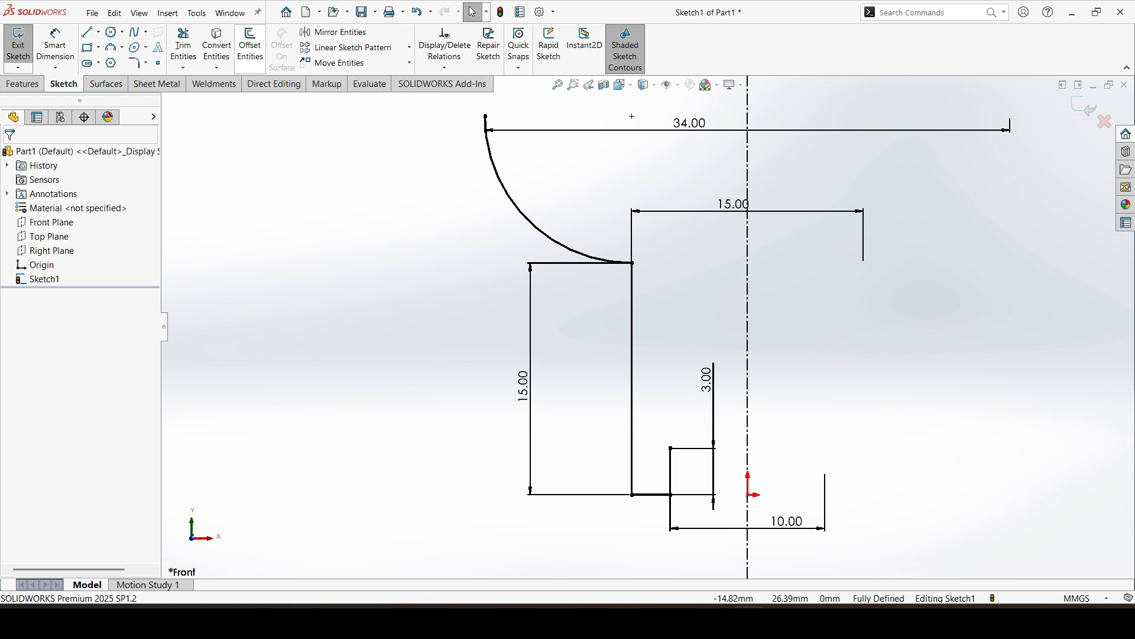
click(250, 44)
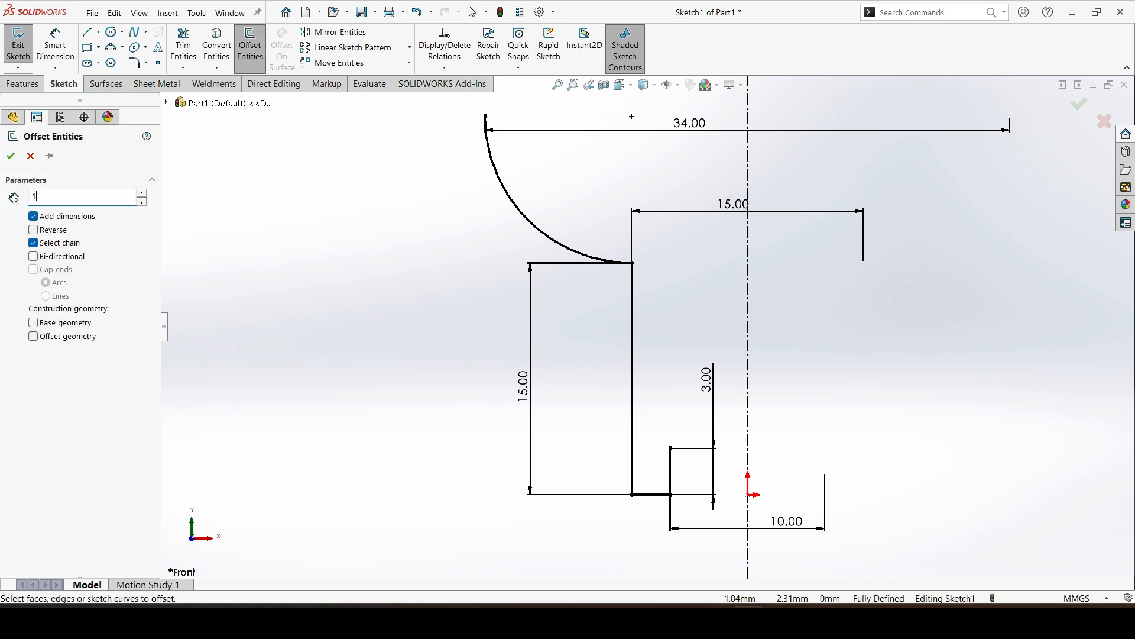
click(670, 472)
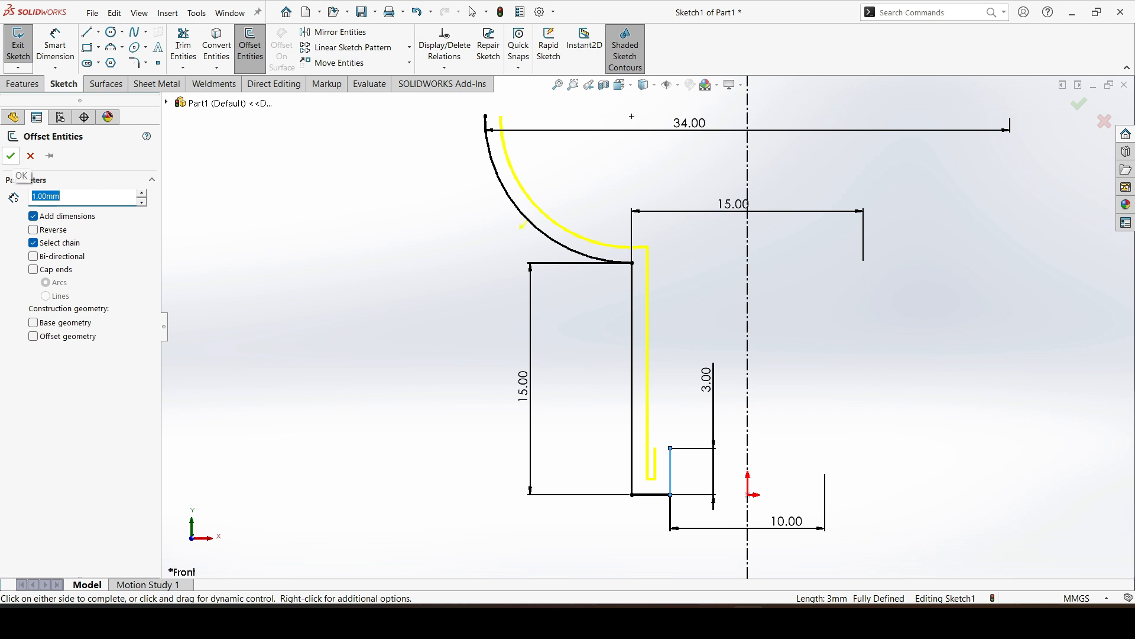
click(11, 156)
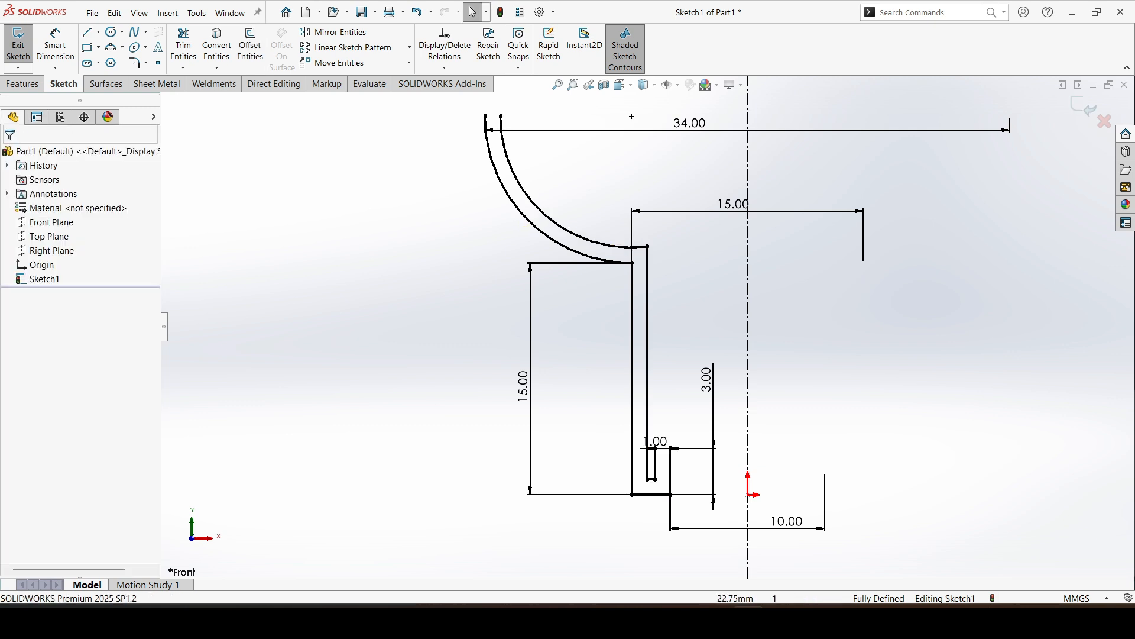
Step: Sketch a narrow corner rectangle about 0.61 mm wide and 5.27 mm high, rising from the inner offset arc's upper end
click(87, 47)
key(z)
scroll(636, 181, down, 4)
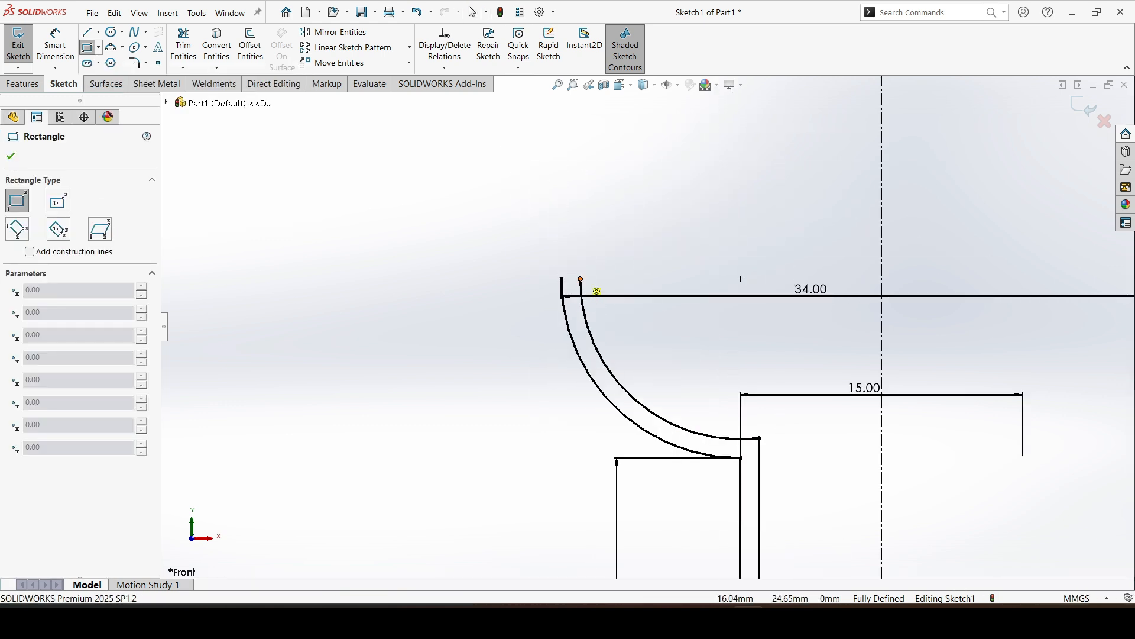
click(580, 279)
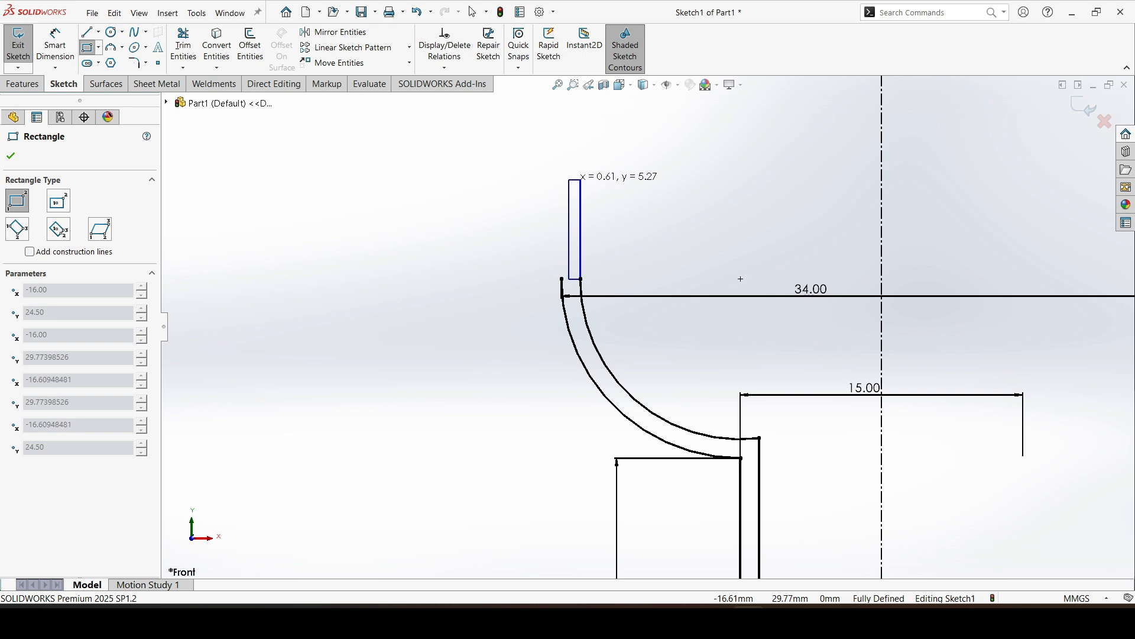
click(568, 180)
key(Escape)
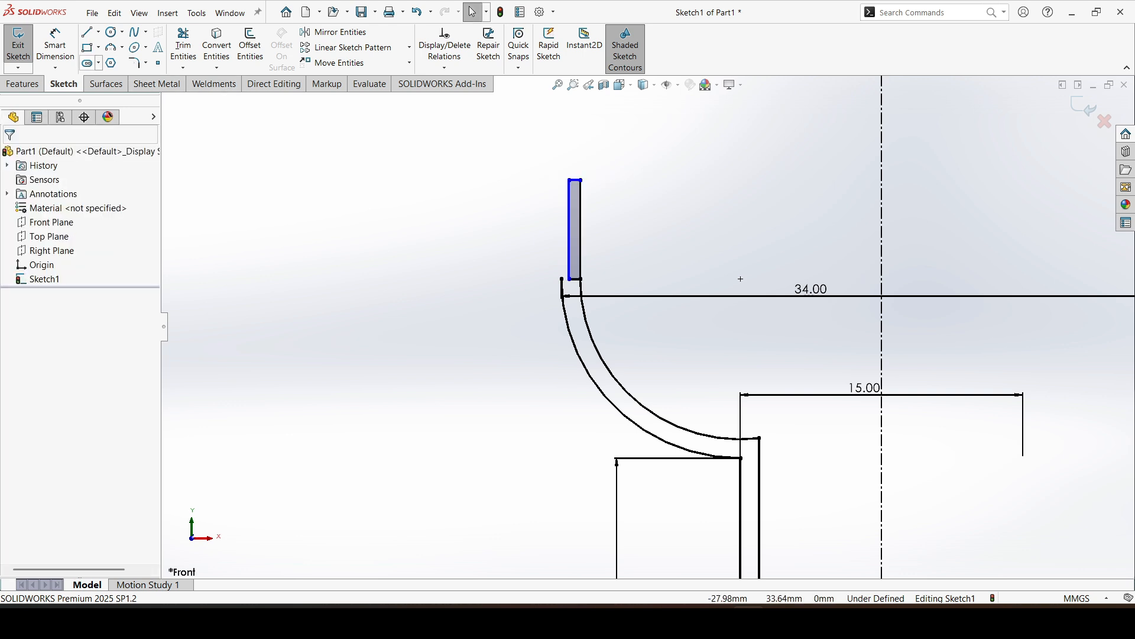
Step: Dimension the narrow rectangle above the arc as 5 mm high and 0.5 mm wide
key(d)
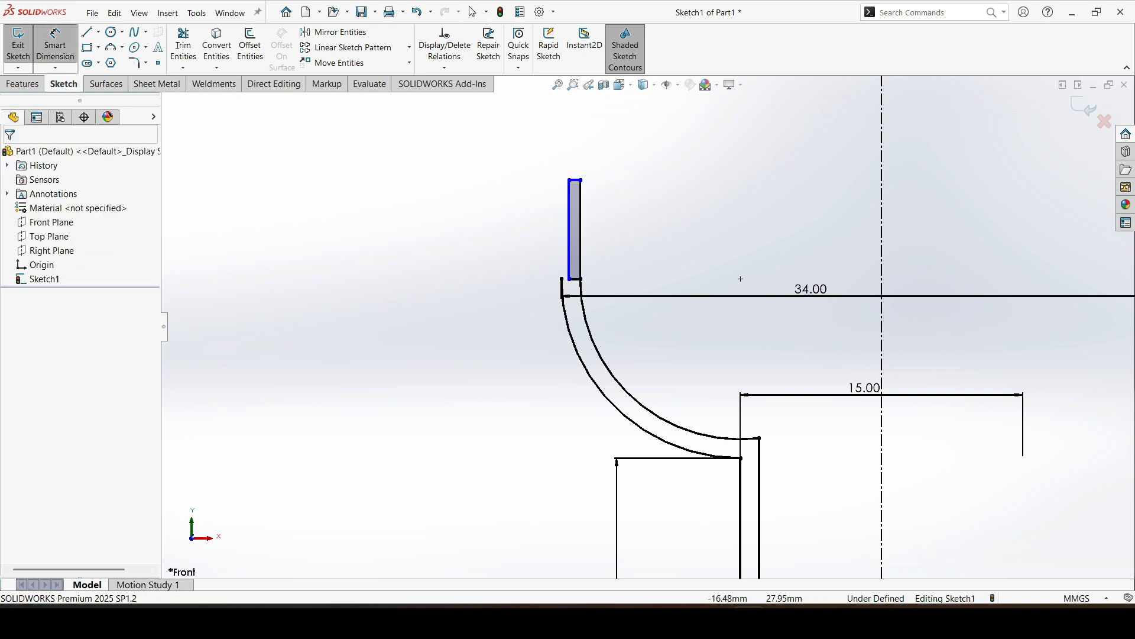
click(570, 230)
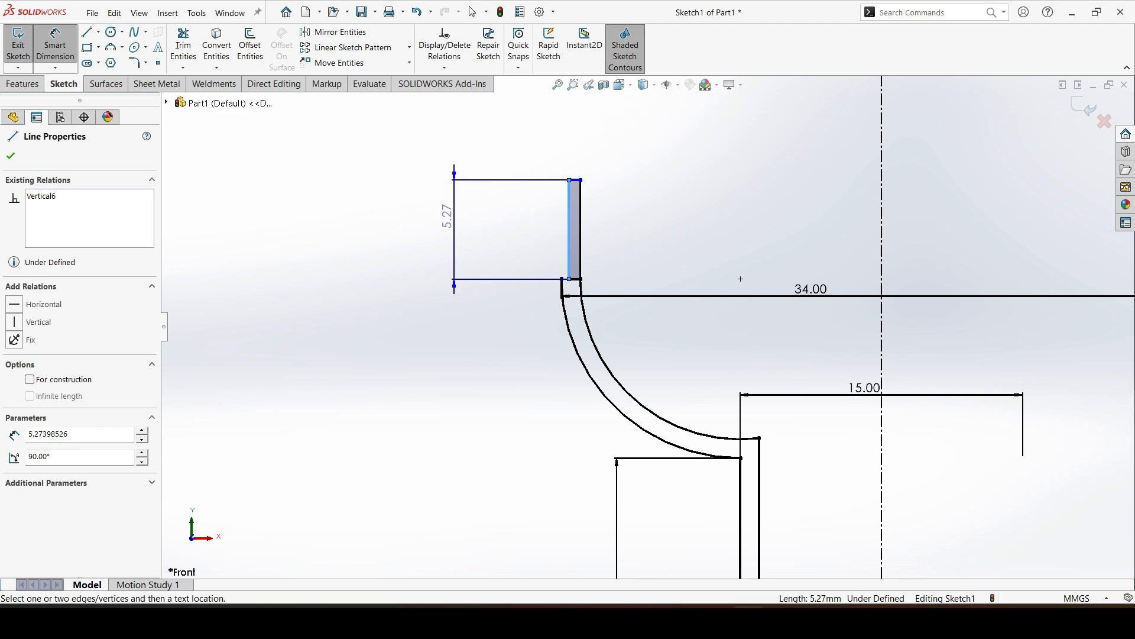
click(450, 225)
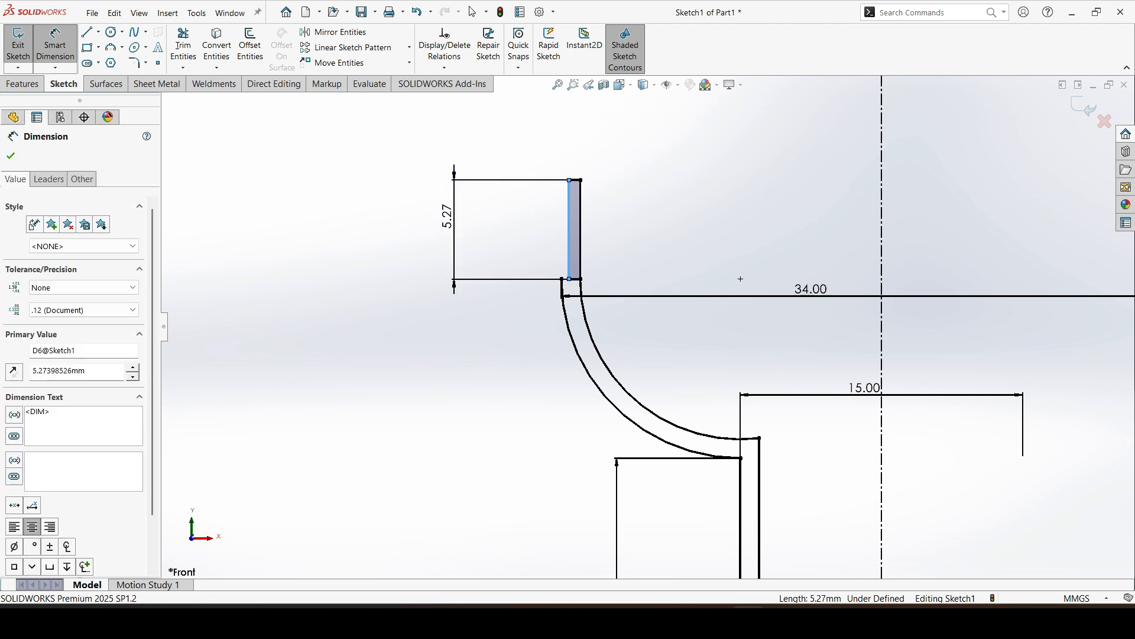
key(Return)
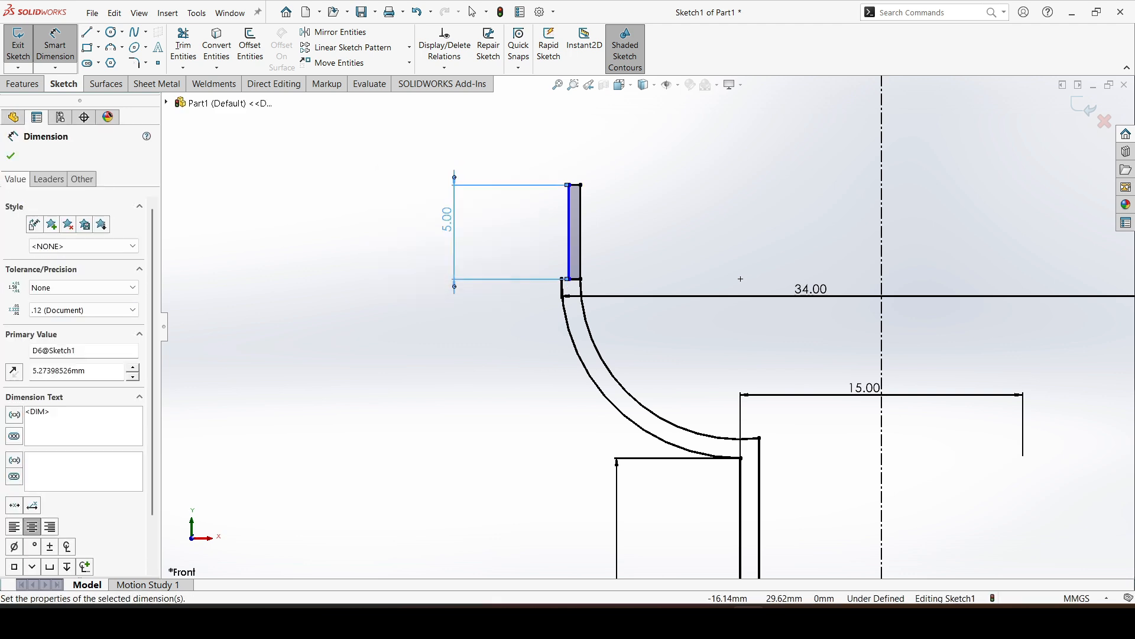
click(574, 184)
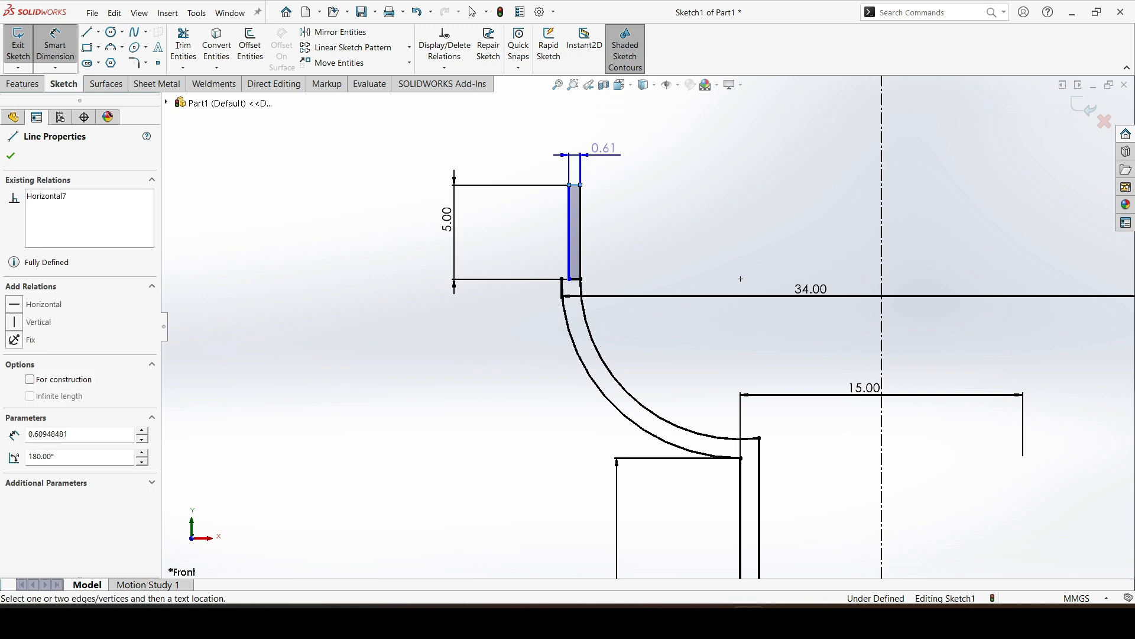
click(605, 147)
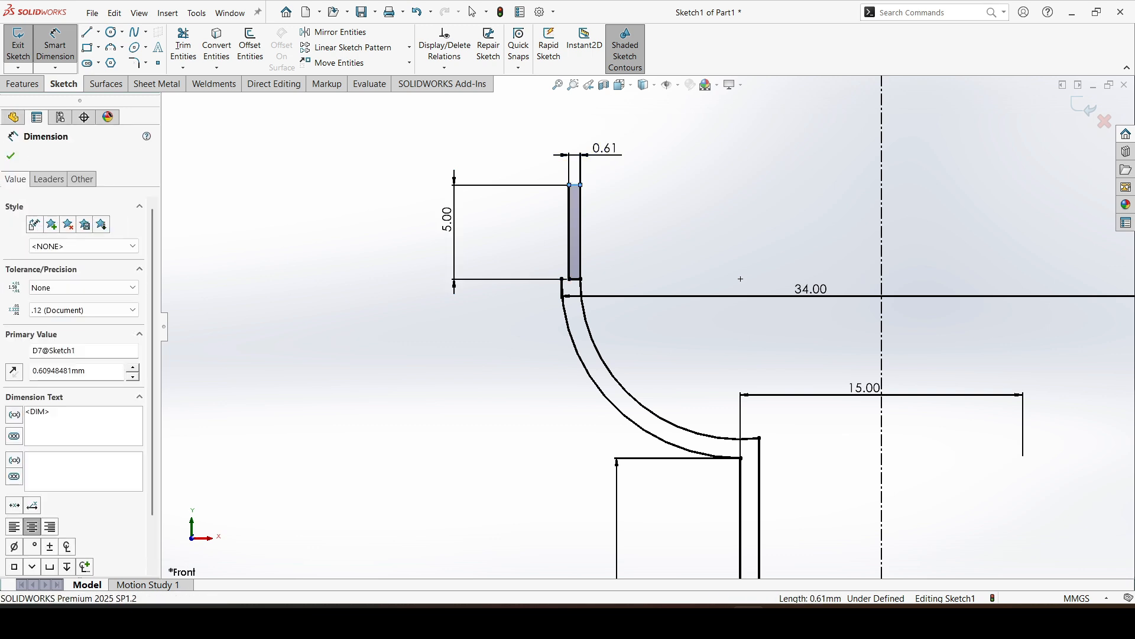
key(Return)
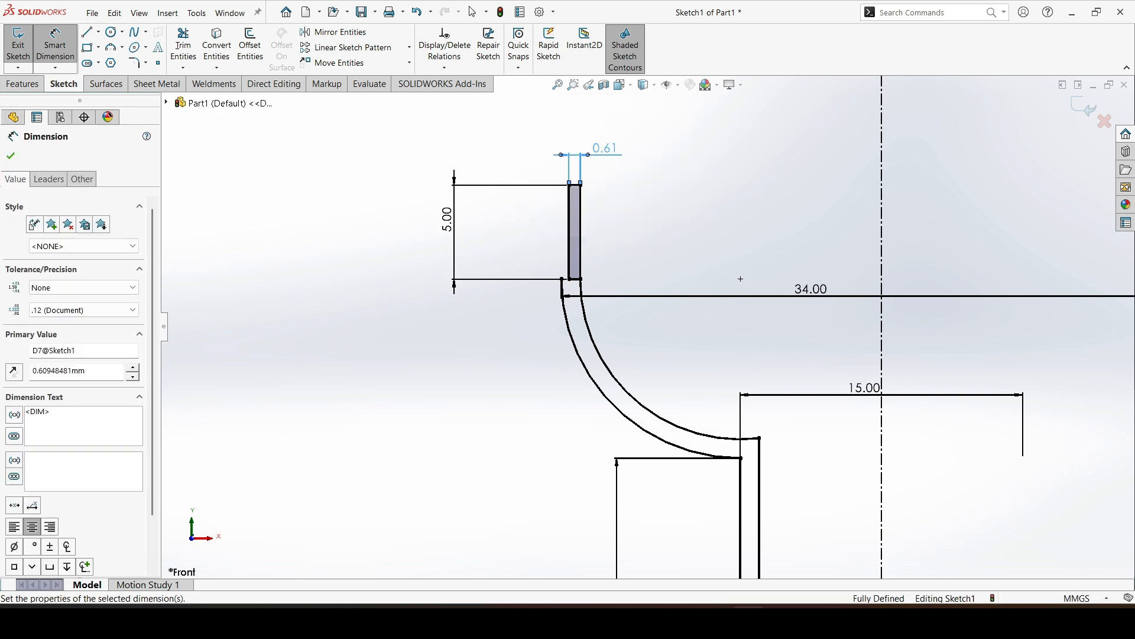
key(Escape)
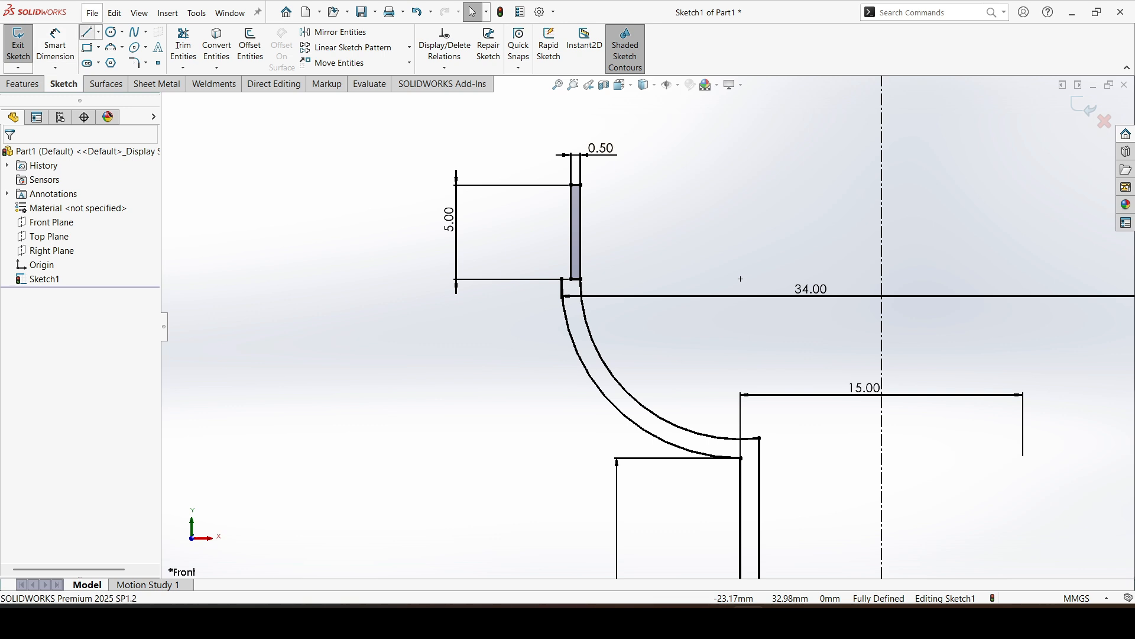
Step: Draw a horizontal line from the outer arc's upper end to the rectangle's lower outer corner
click(87, 32)
scroll(565, 282, down, 5)
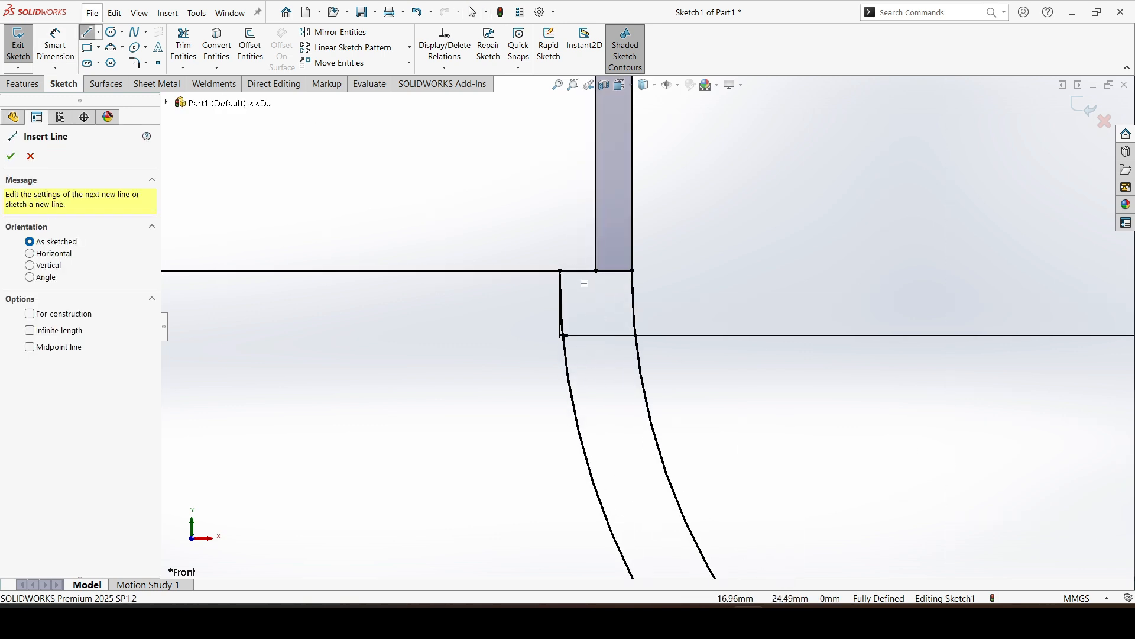
click(560, 271)
click(595, 271)
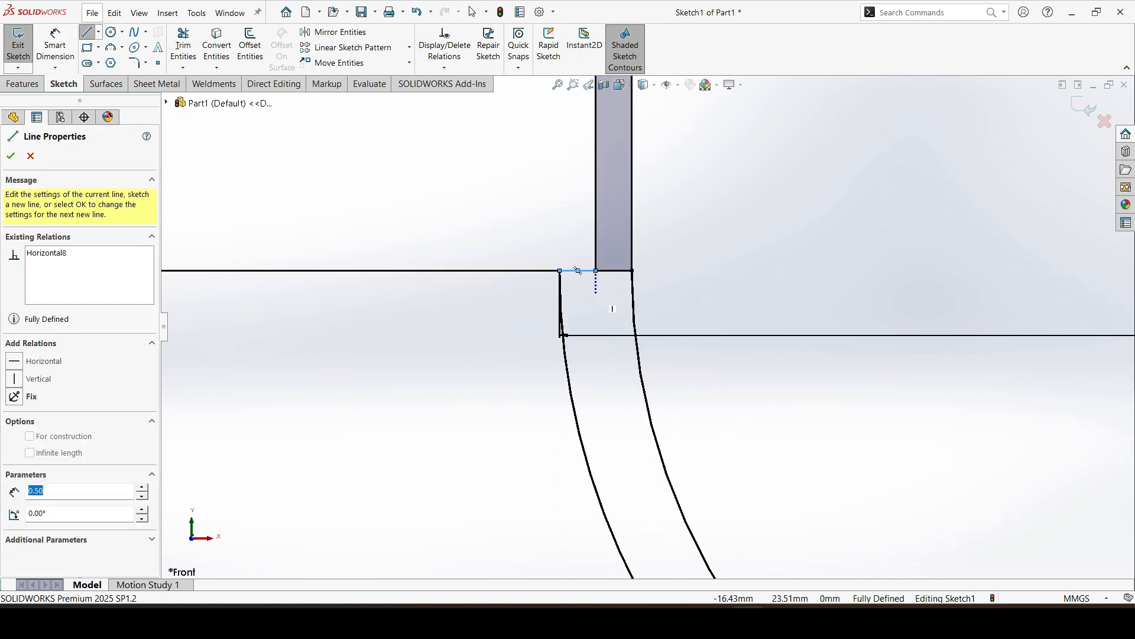
Step: Close the profile's lower end with a 1 mm horizontal line joining the upper ends of the two short vertical lines
scroll(578, 271, up, 6)
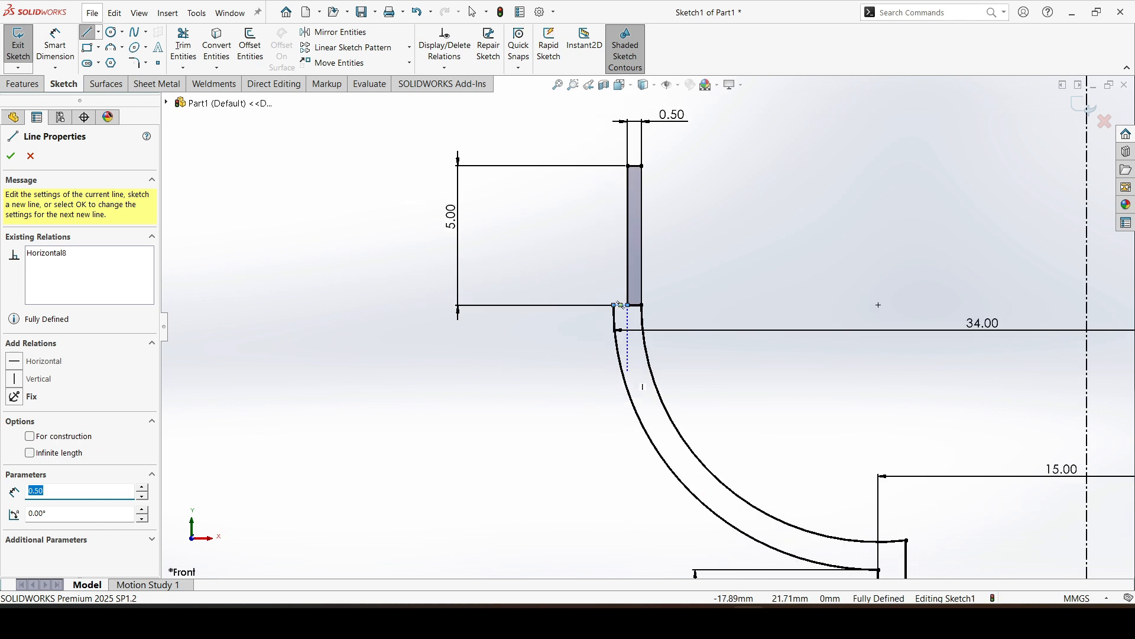
scroll(727, 485, down, 10)
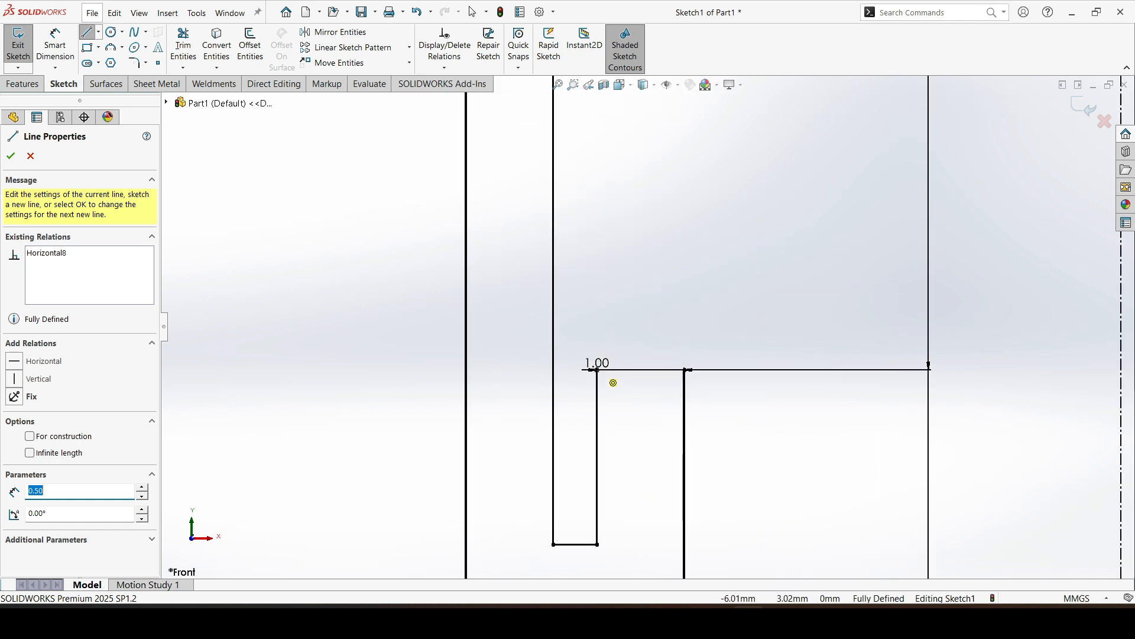
click(614, 382)
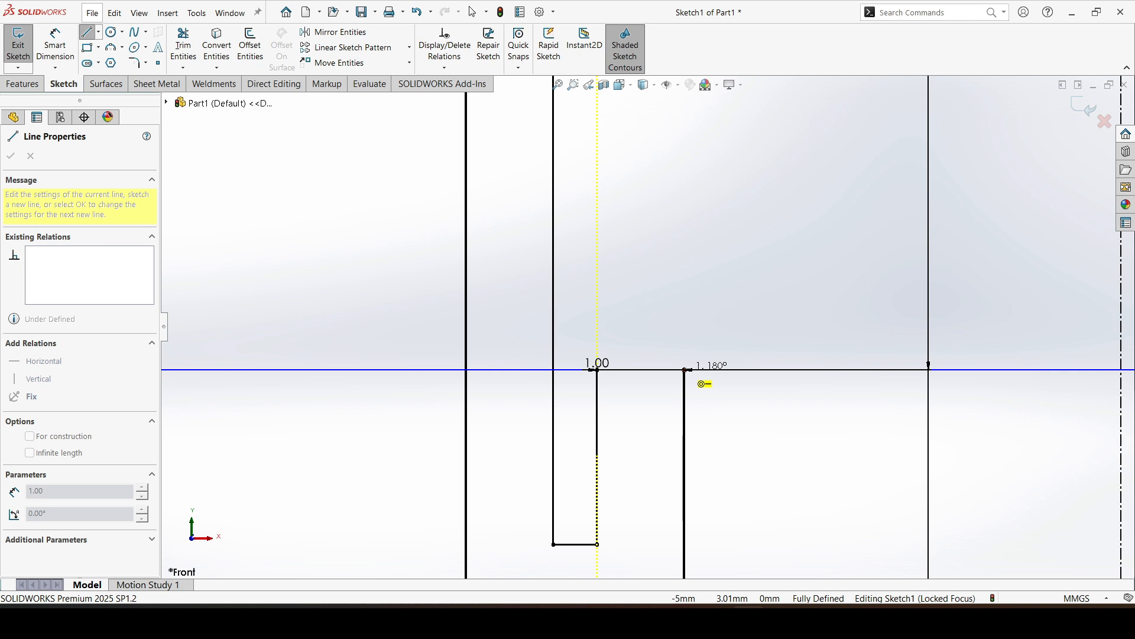
double_click(685, 370)
key(Escape)
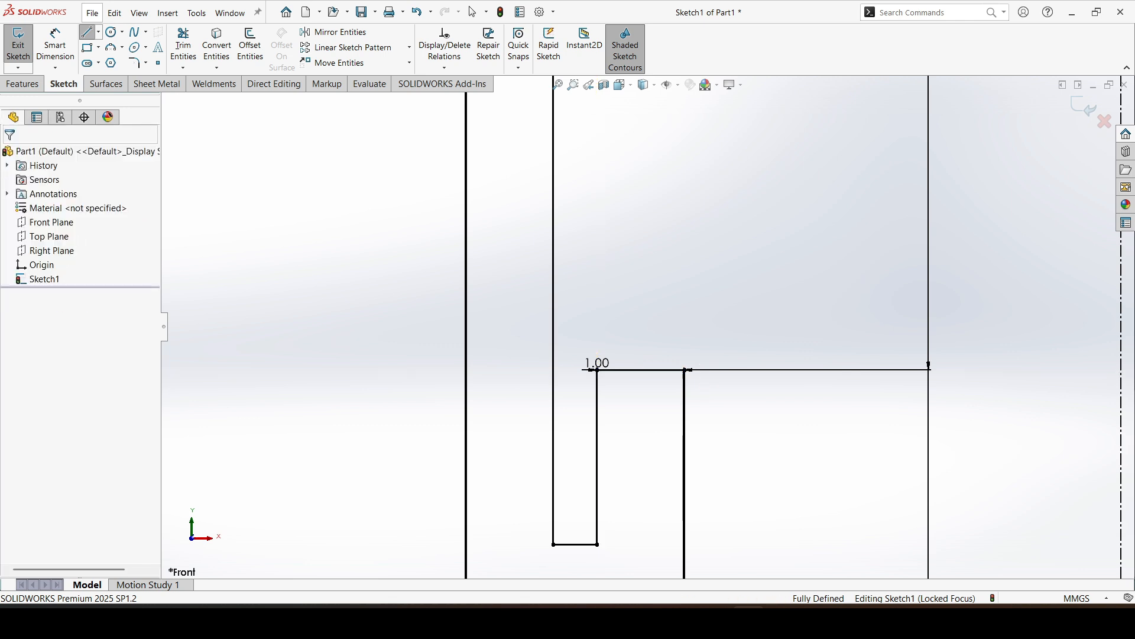
Step: Trim away the rectangle's bottom edge so the narrow lip merges with the arc wall into one contour
key(f)
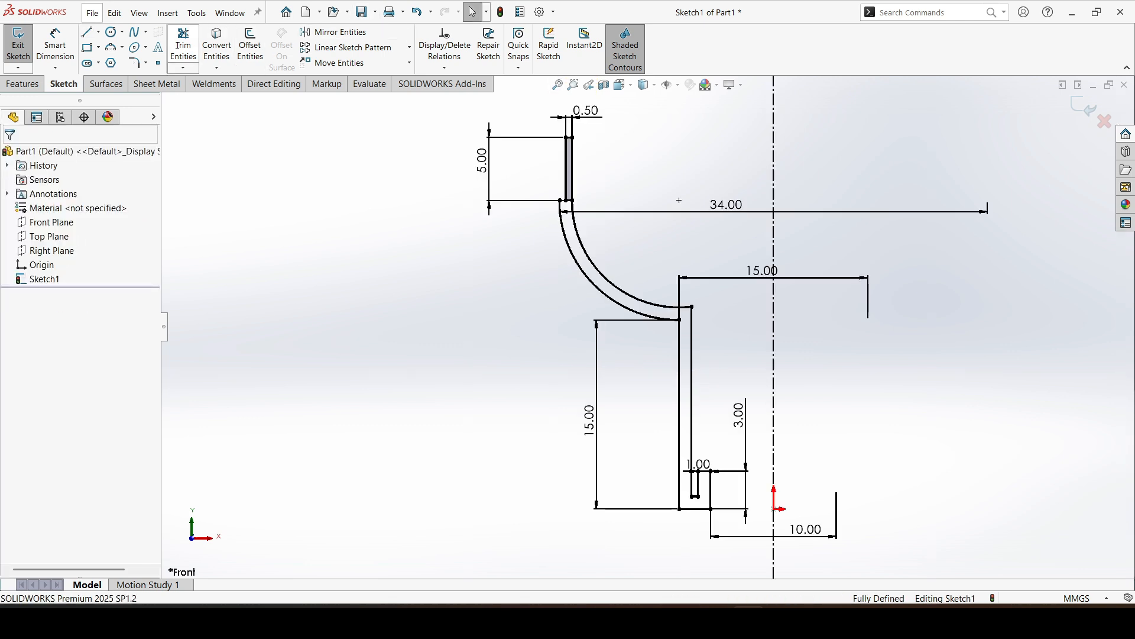
click(183, 46)
scroll(565, 177, down, 8)
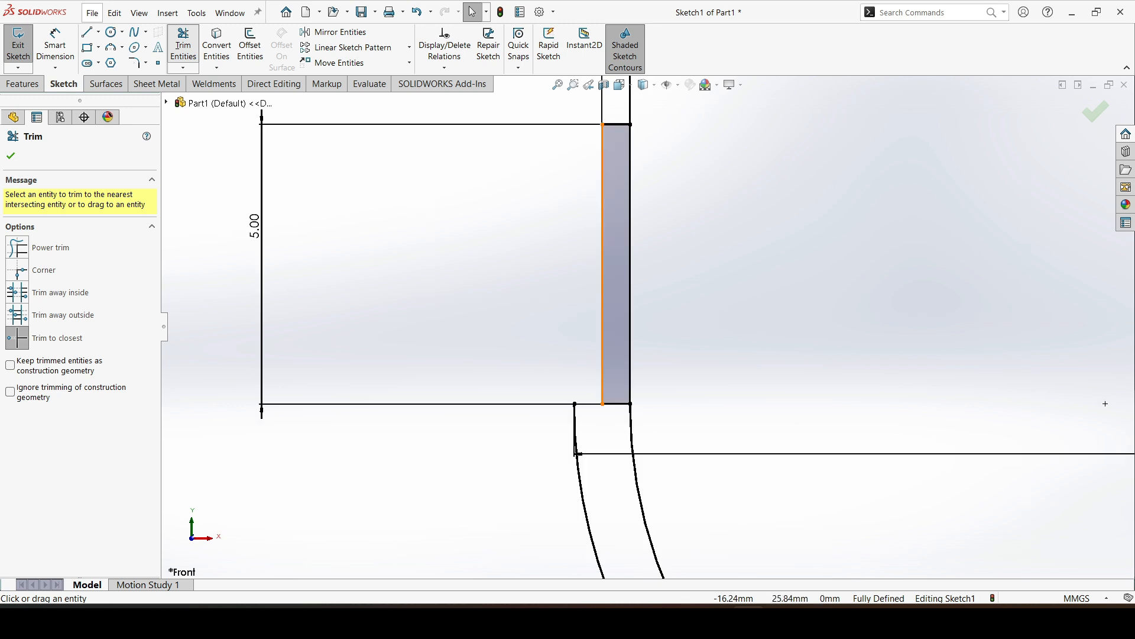
scroll(610, 327, down, 1)
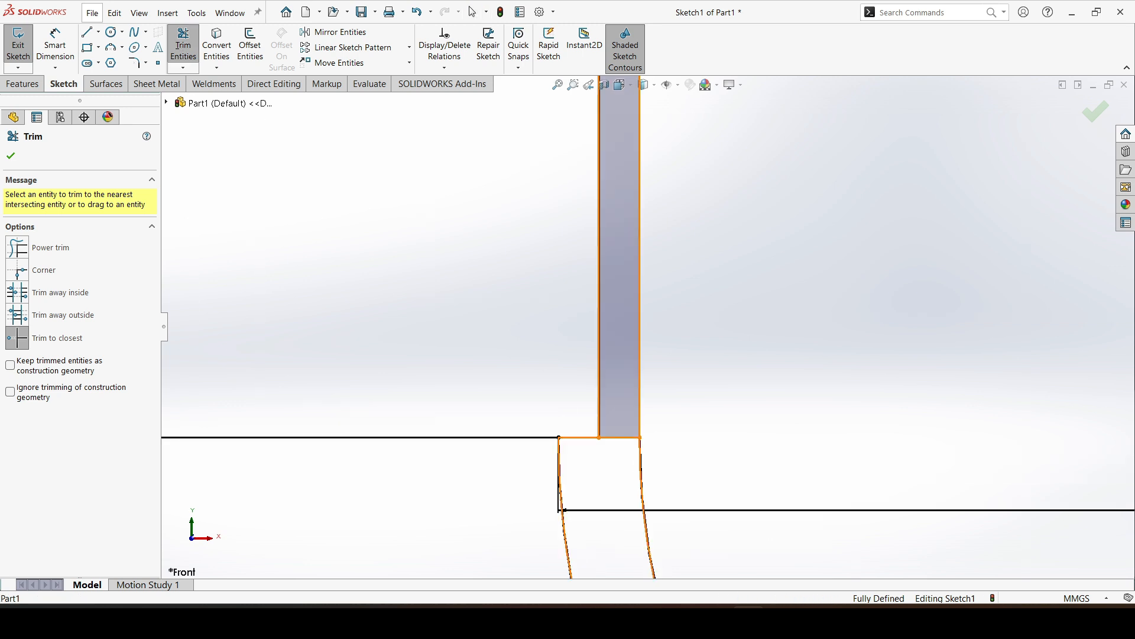
click(619, 438)
click(10, 156)
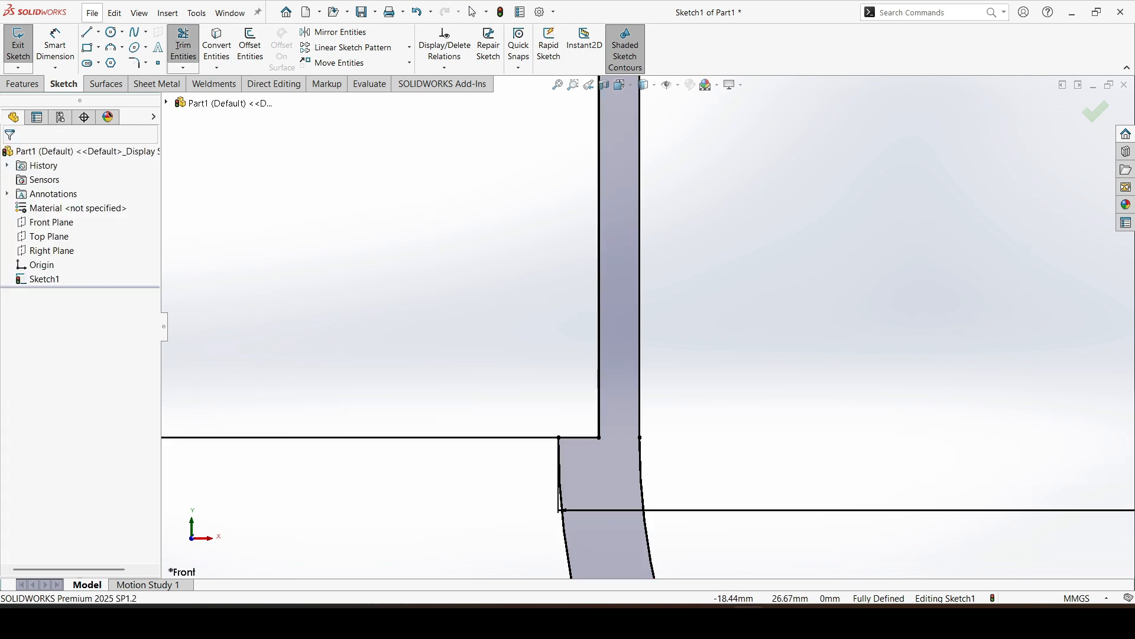
Step: Revolve the closed profile 360 degrees about the vertical centerline into a solid body
scroll(648, 327, up, 12)
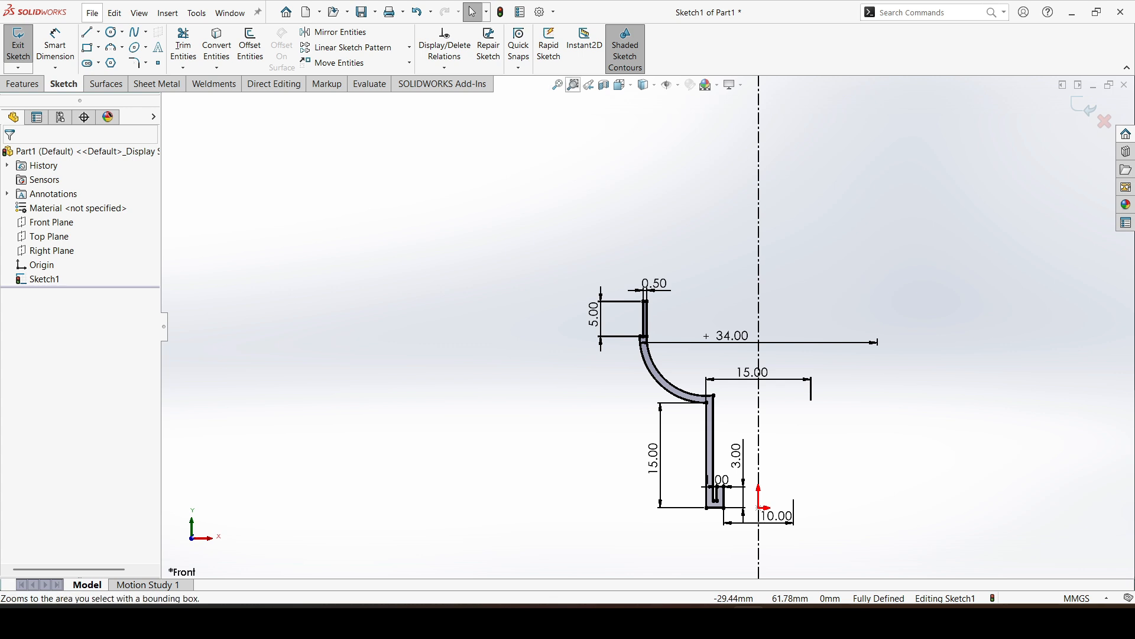
click(572, 85)
click(22, 83)
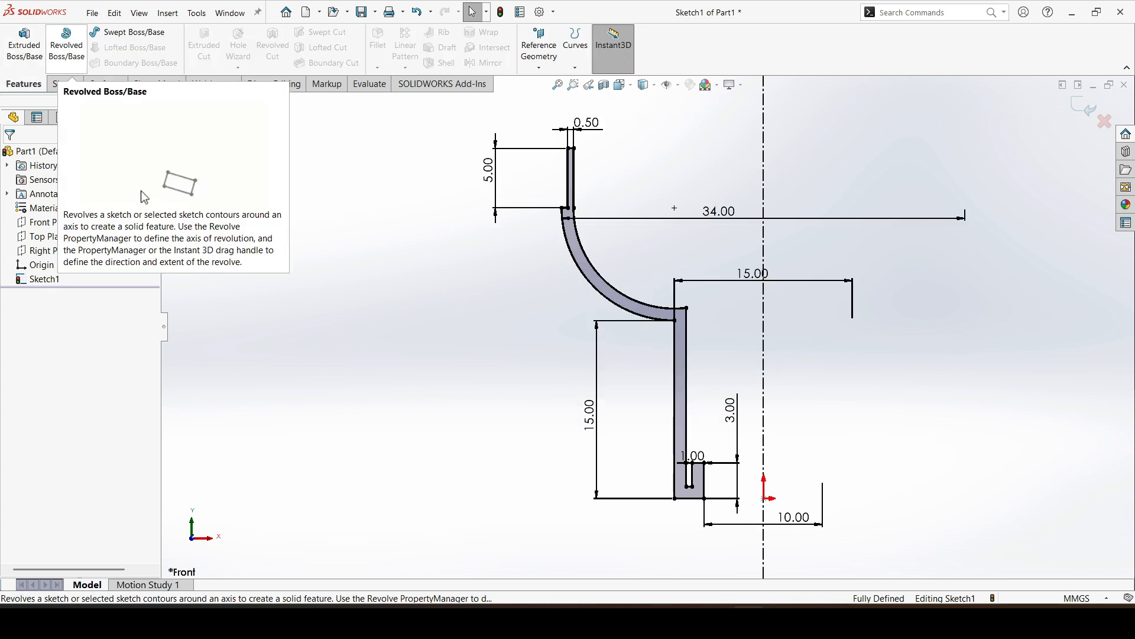
click(66, 44)
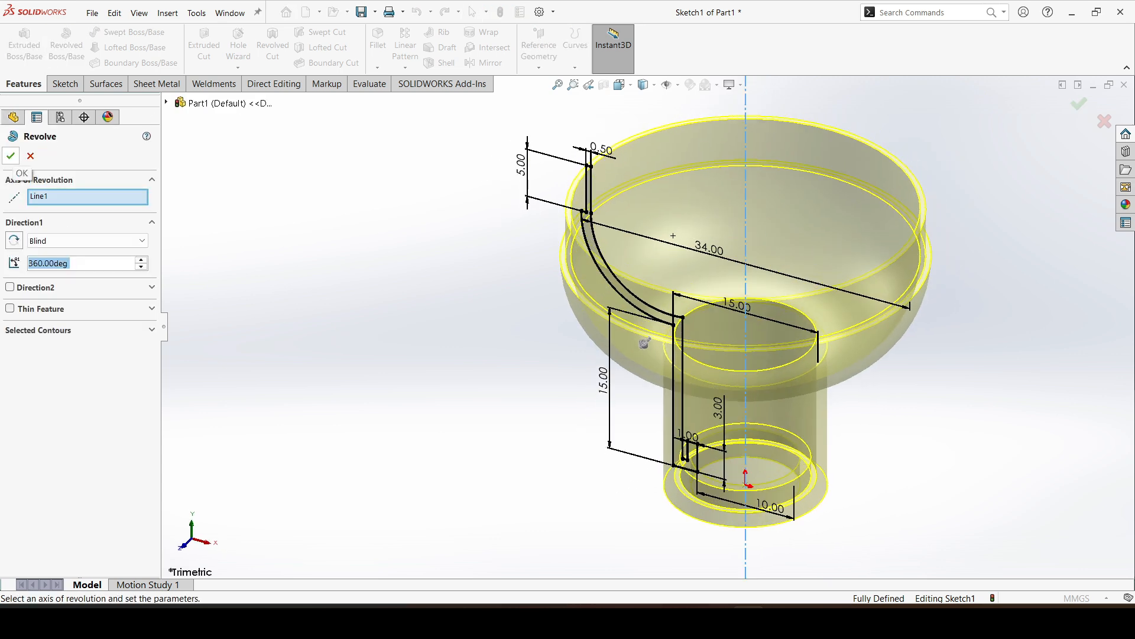
click(11, 155)
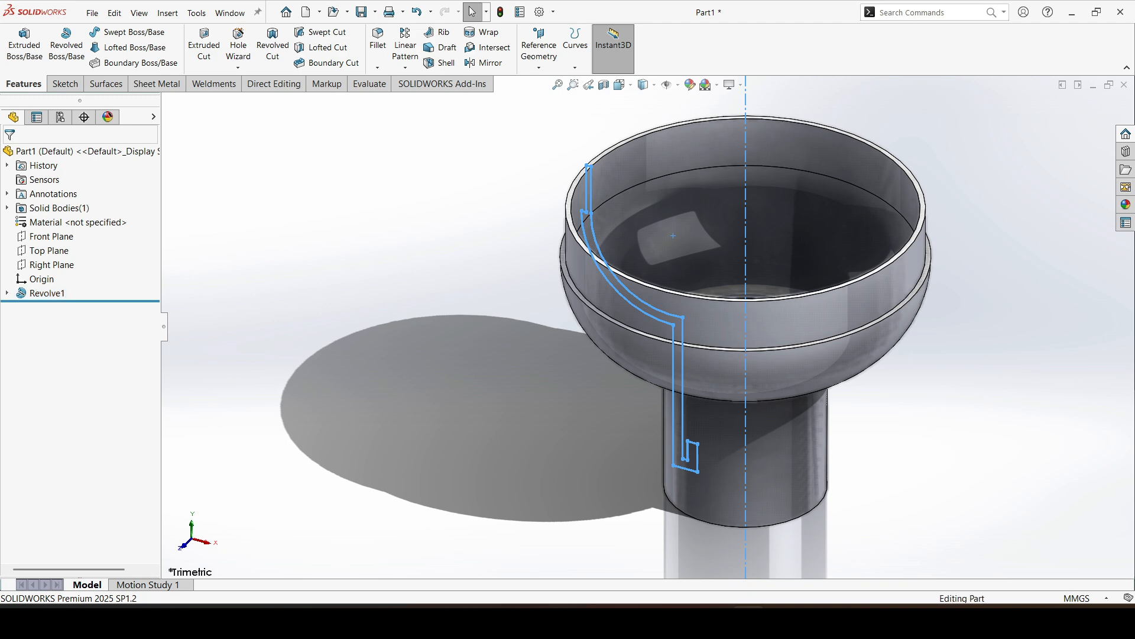
Step: Apply the white high gloss plastic appearance to the whole part
mouse_move(763, 284)
middle_down()
mouse_move(758, 195)
mouse_move(764, 283)
mouse_move(747, 277)
middle_up()
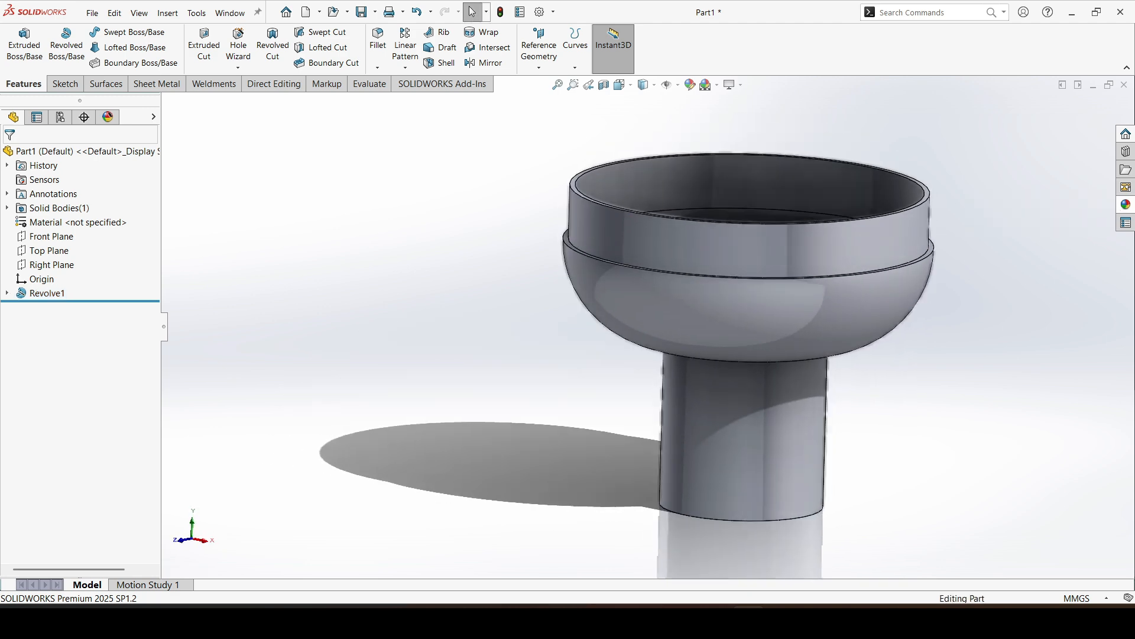
click(1125, 204)
click(1026, 125)
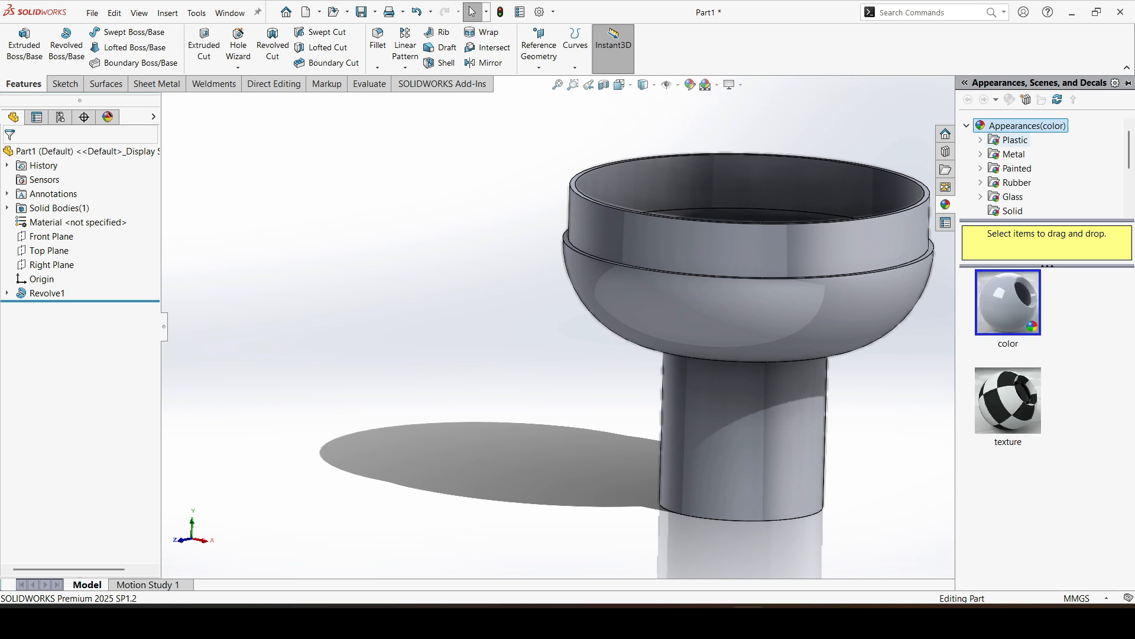
click(1015, 140)
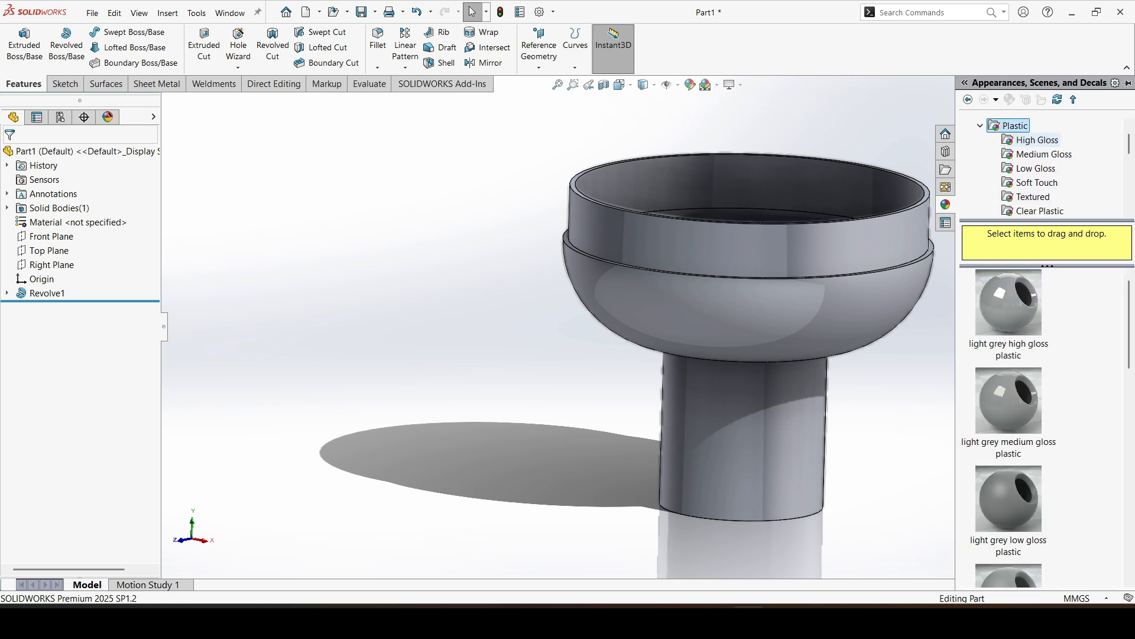
click(1036, 140)
double_click(1008, 302)
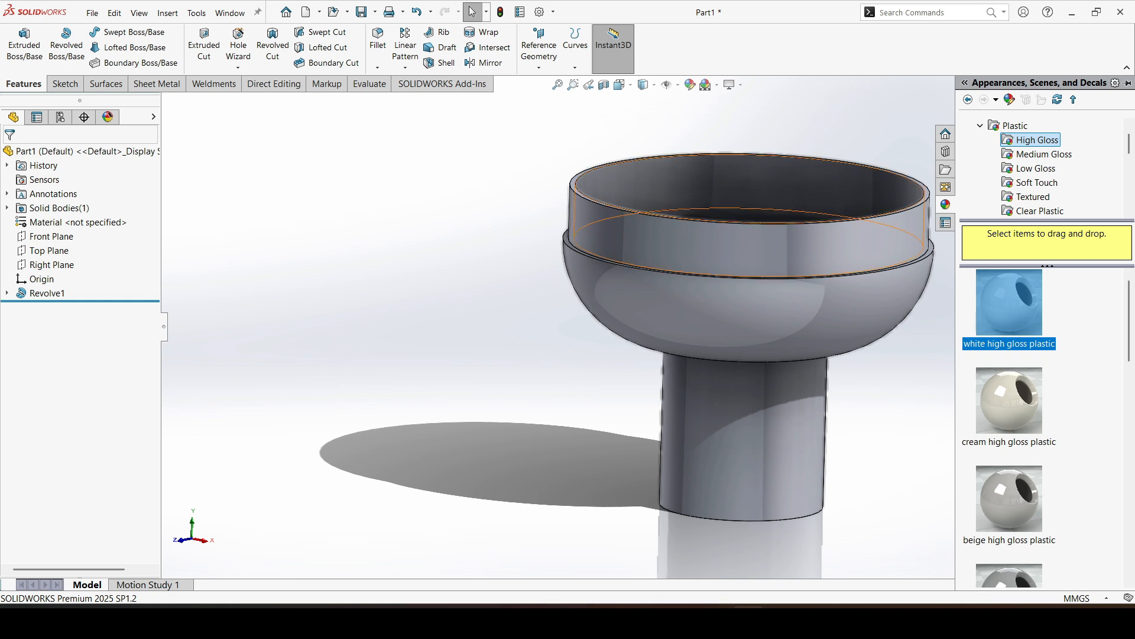
Step: Recolor the part's high gloss plastic appearance to the bright green from the standard swatches
click(690, 84)
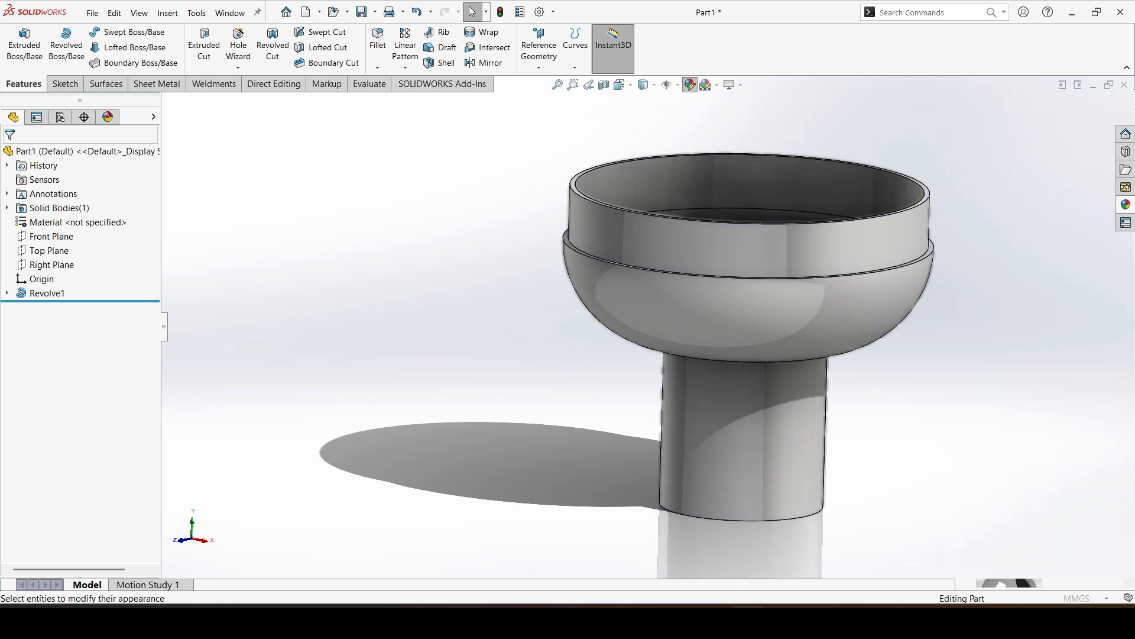
click(63, 516)
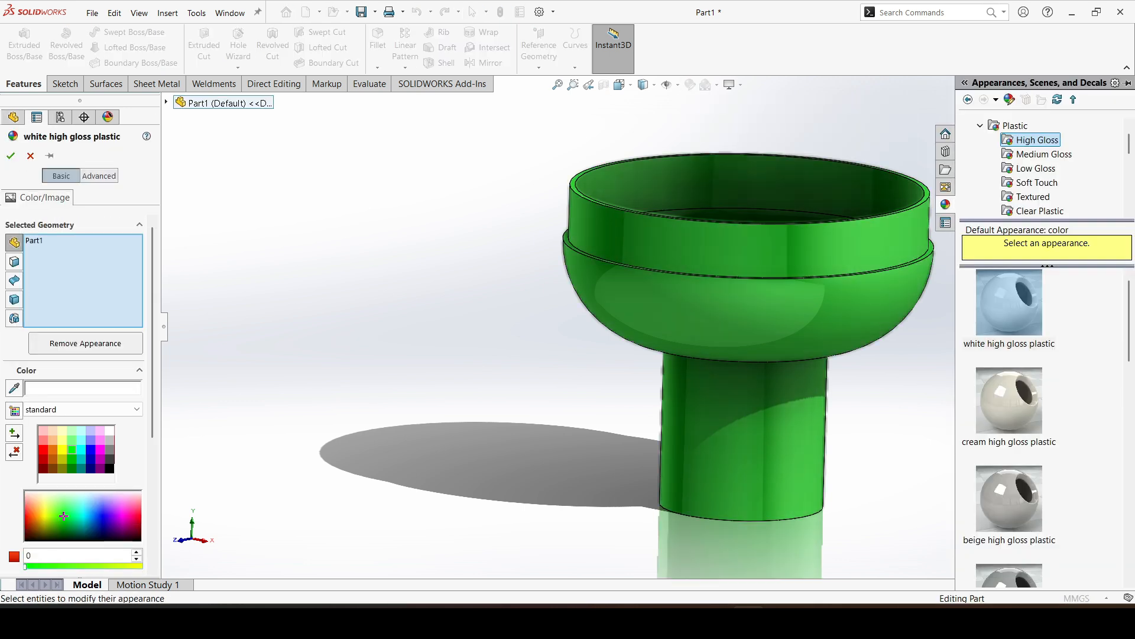
click(71, 439)
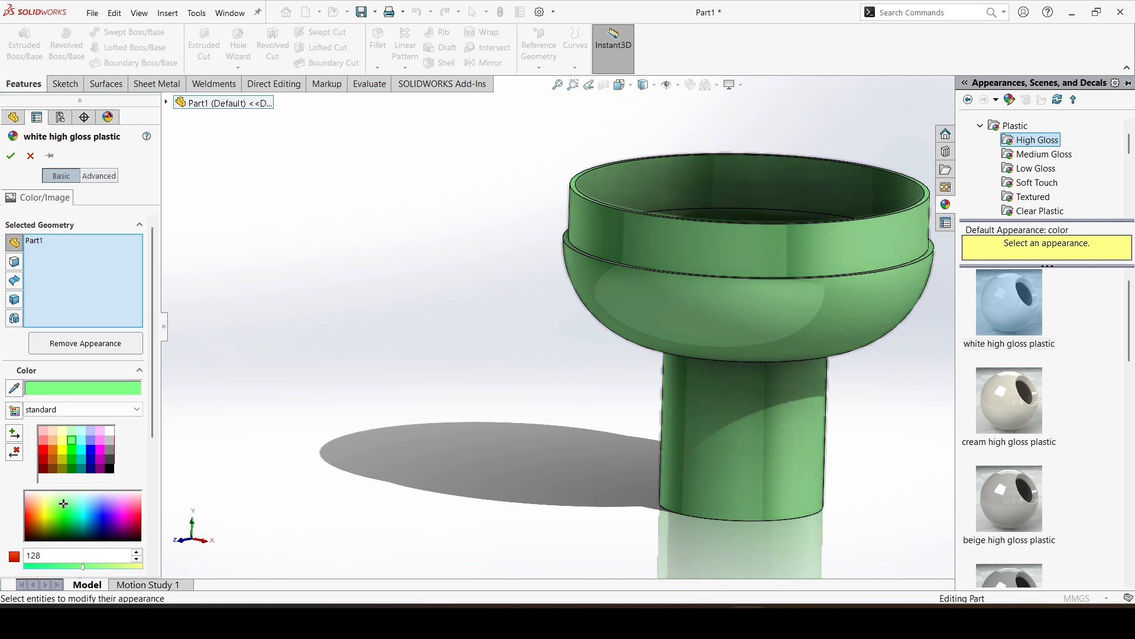
click(72, 449)
click(10, 155)
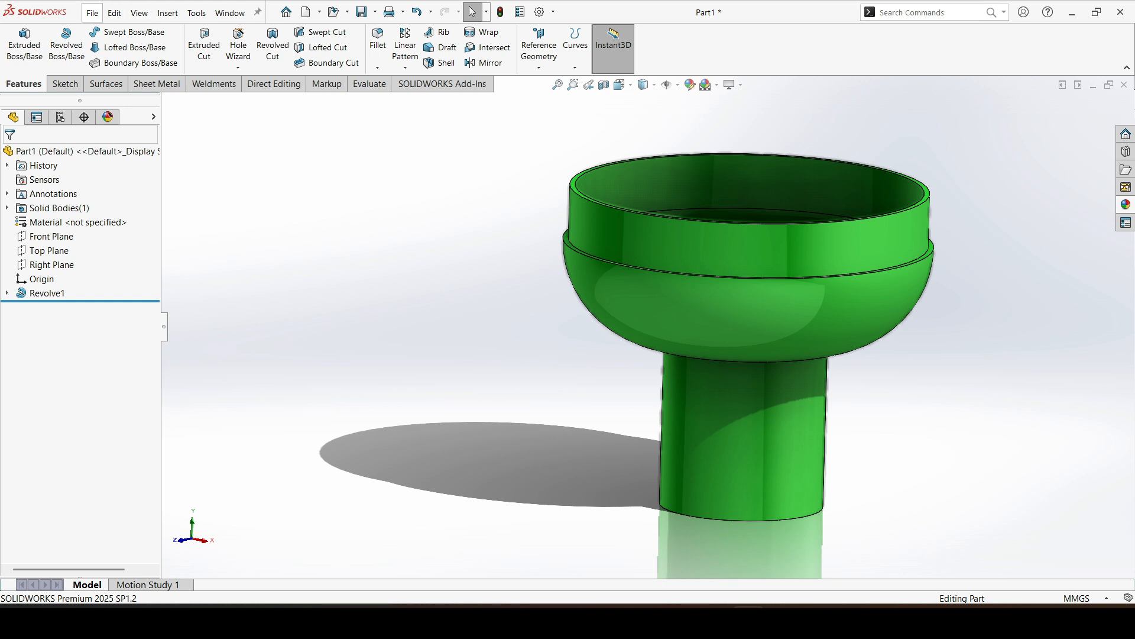
Step: Save the part as Mouthpiece1 in the Bigul folder
click(92, 13)
click(110, 151)
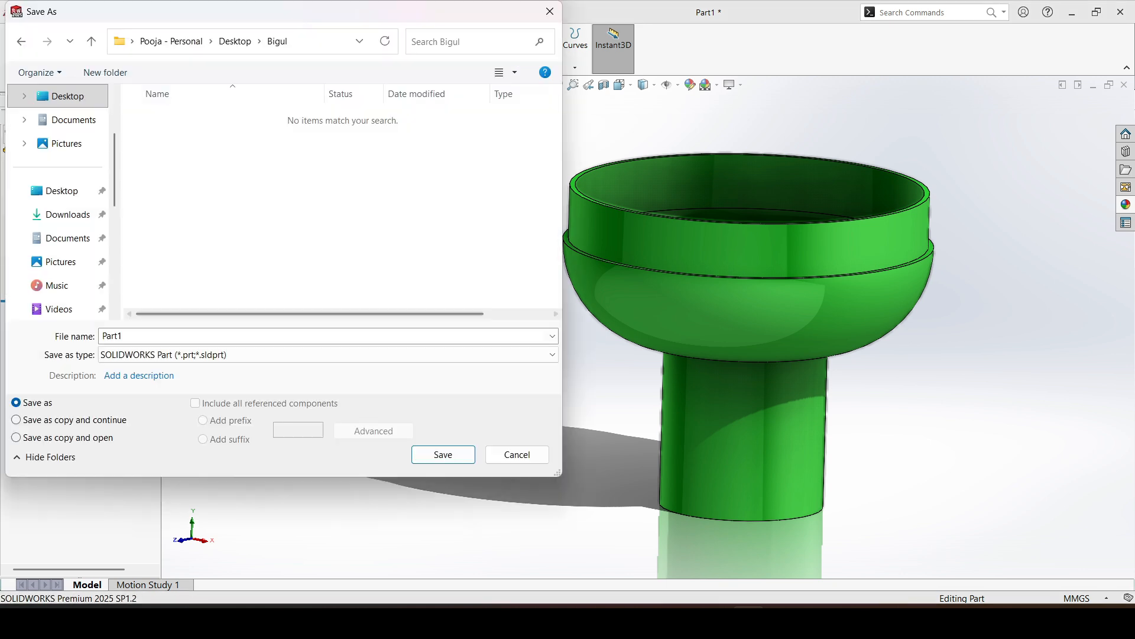
text(Mouthpiece1)
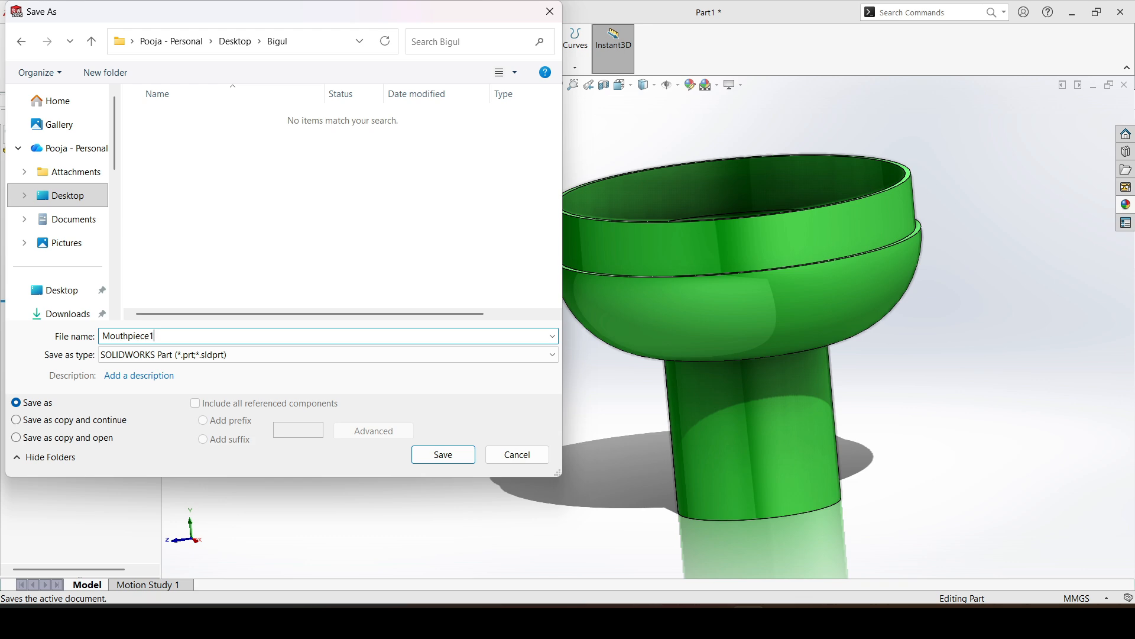
key(Return)
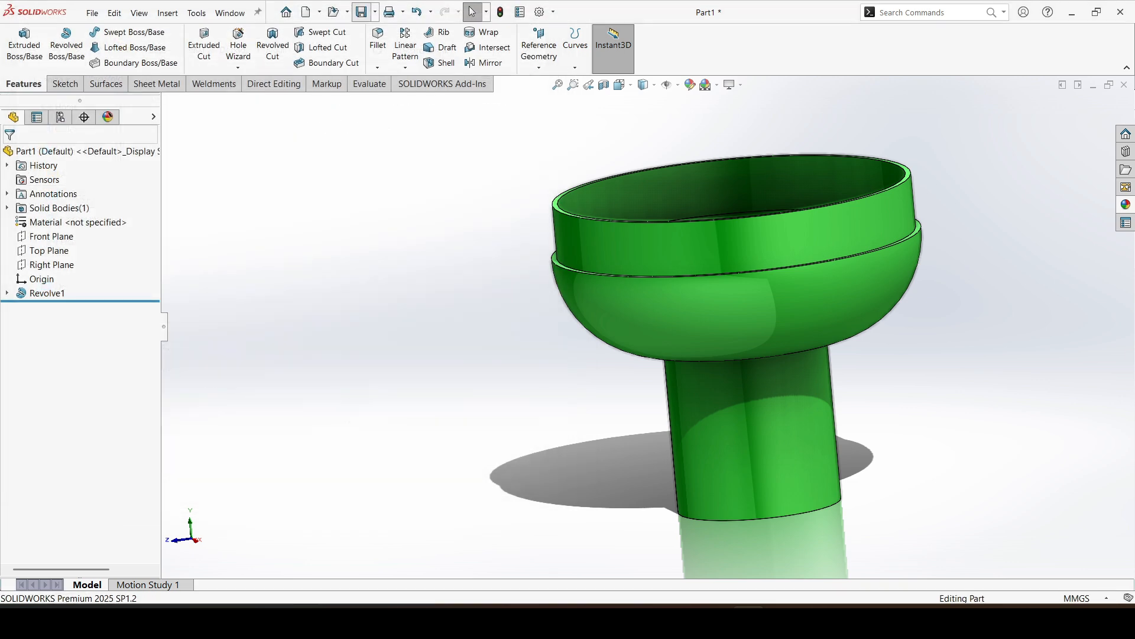
Step: Create a new part document and start a sketch on the Front Plane
click(92, 13)
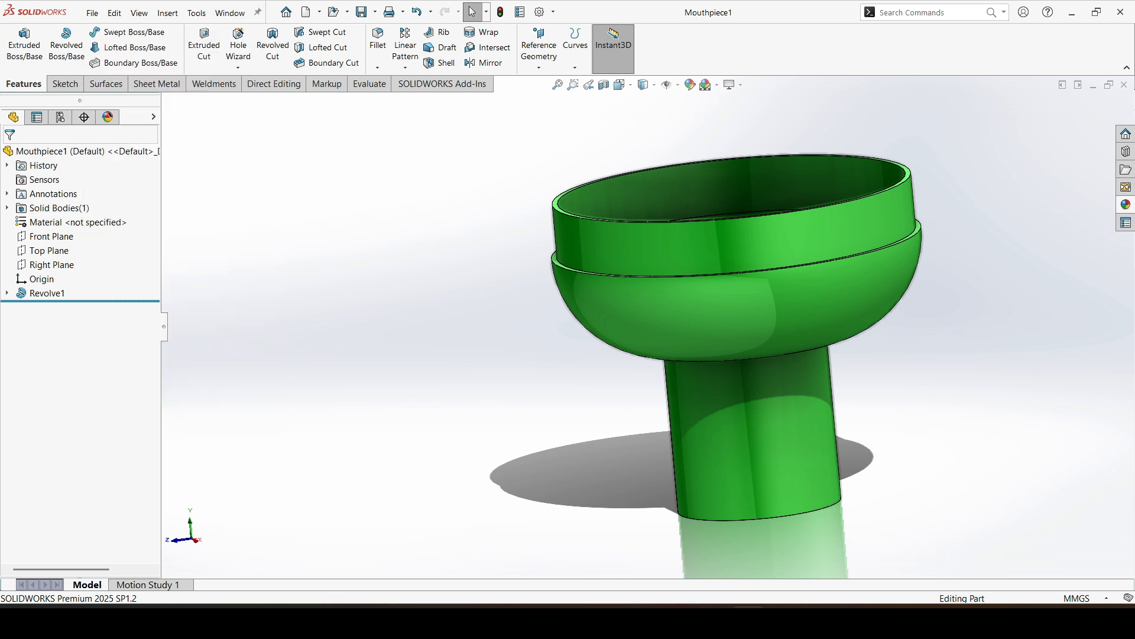
click(114, 34)
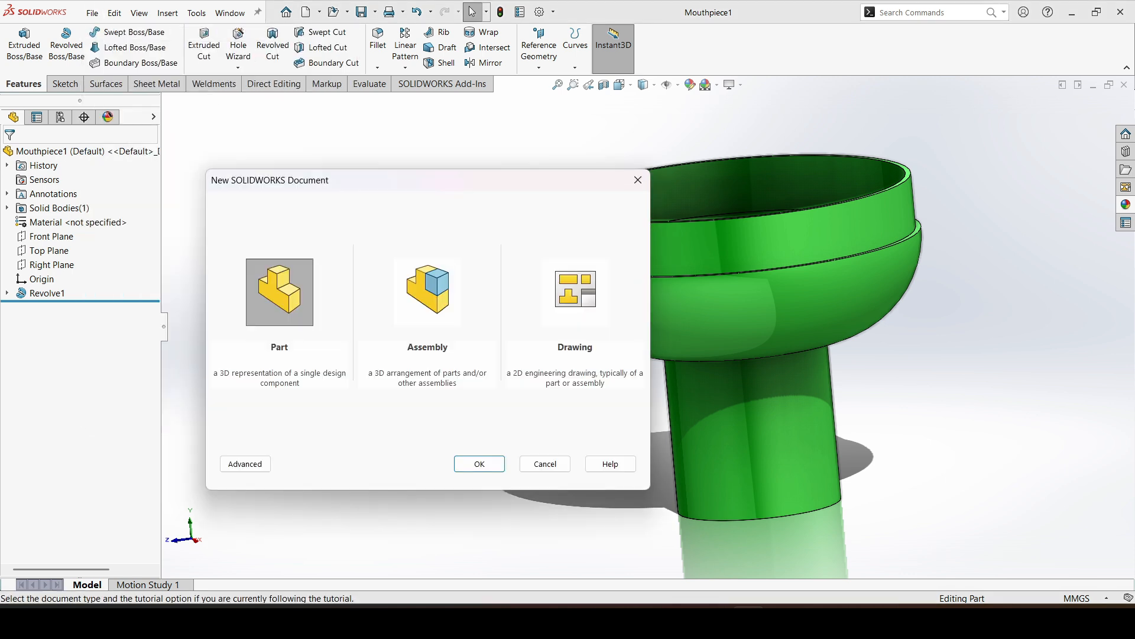
click(479, 463)
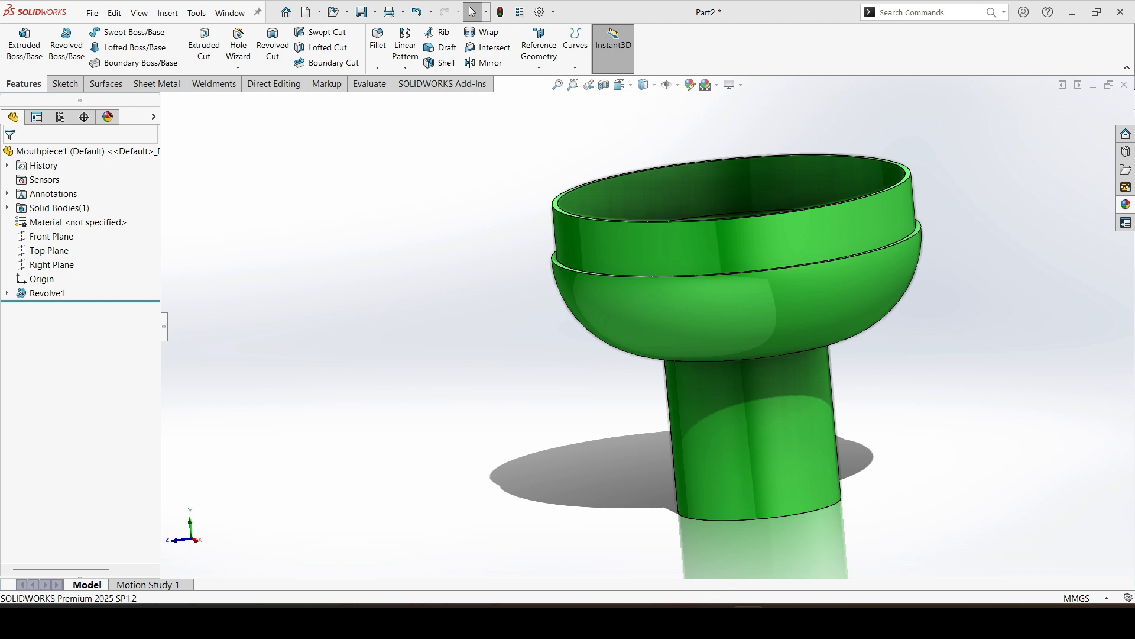
click(65, 83)
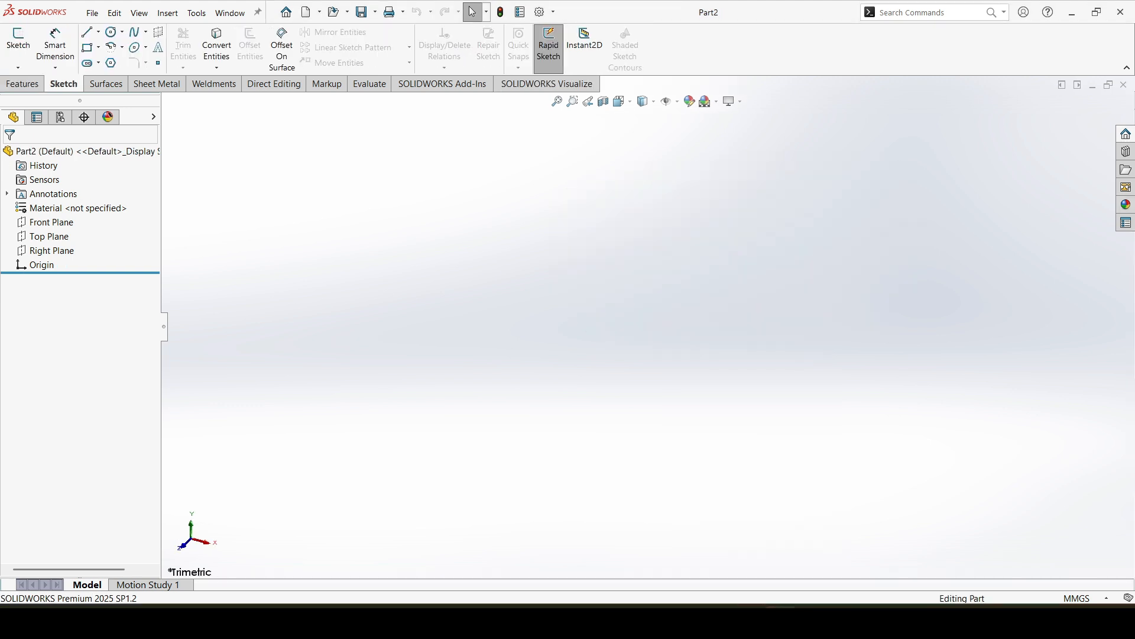
click(51, 222)
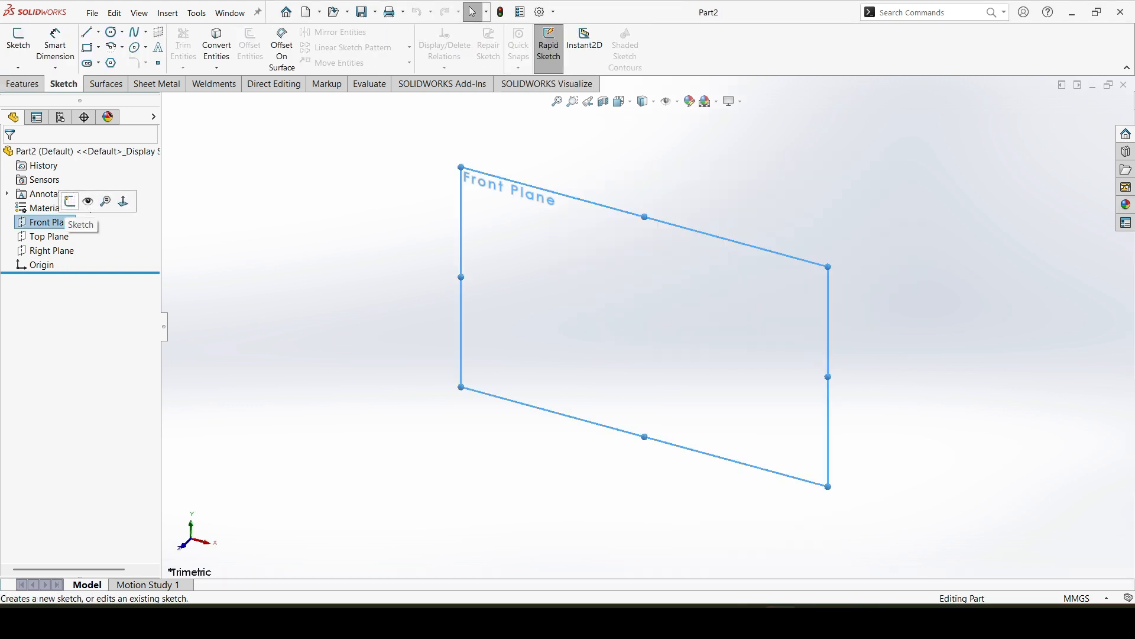
click(73, 199)
Step: Draw an infinite vertical construction centerline through the origin
click(98, 32)
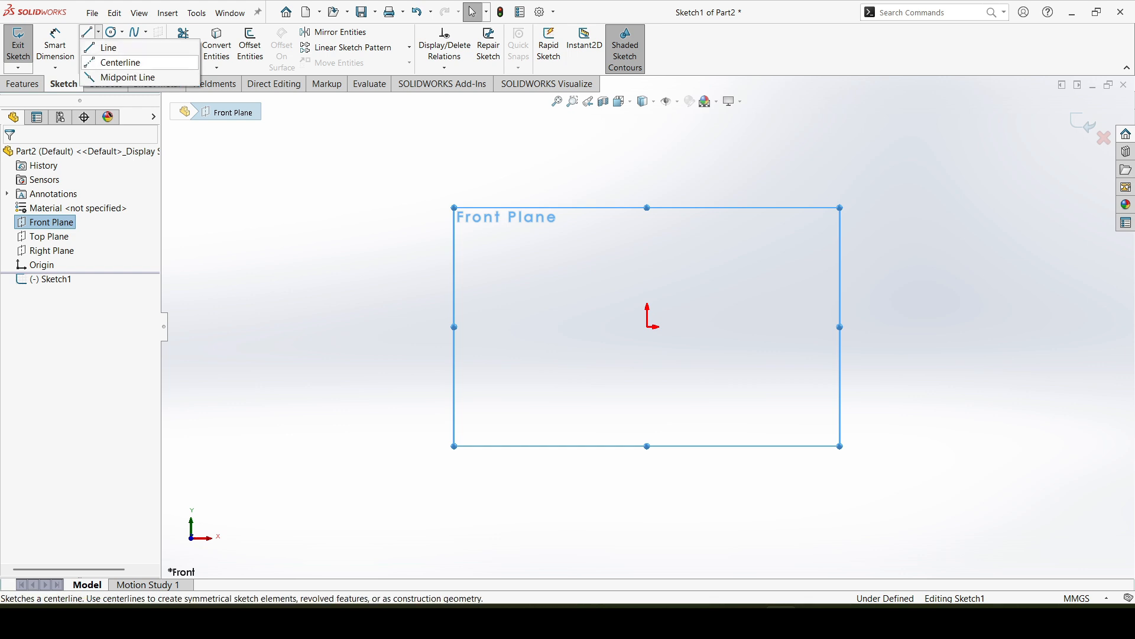
click(120, 63)
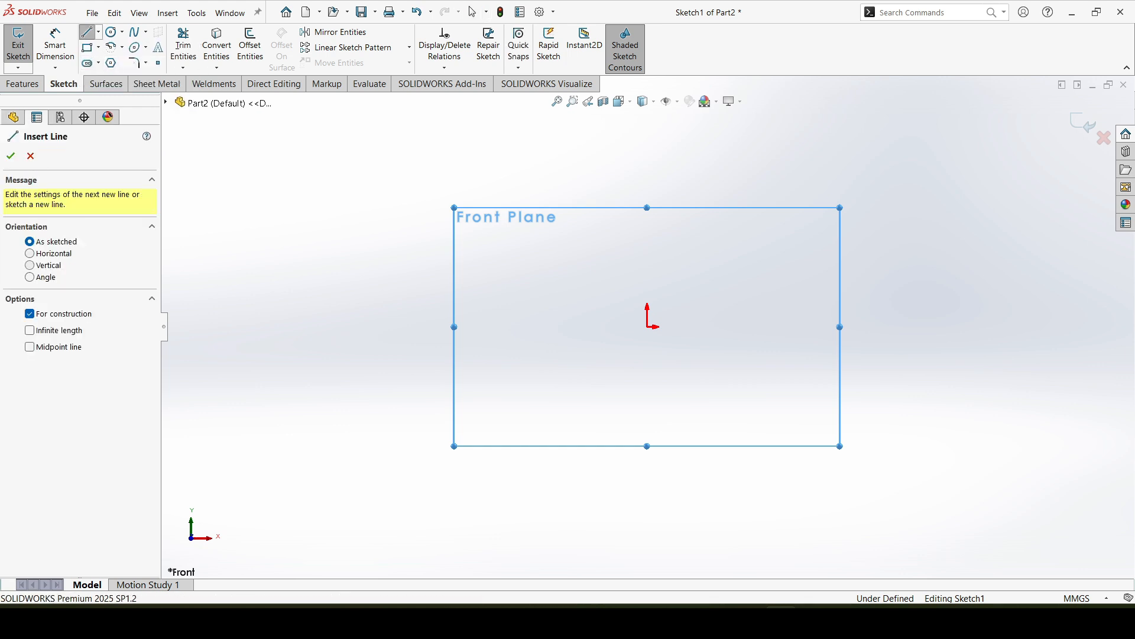
click(30, 265)
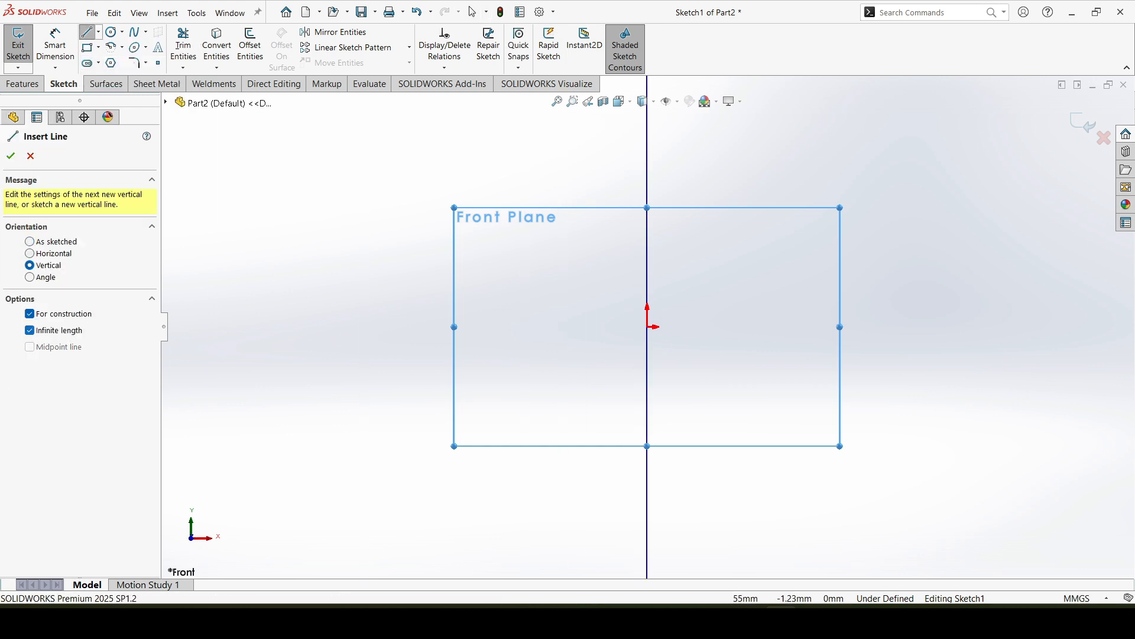
click(647, 327)
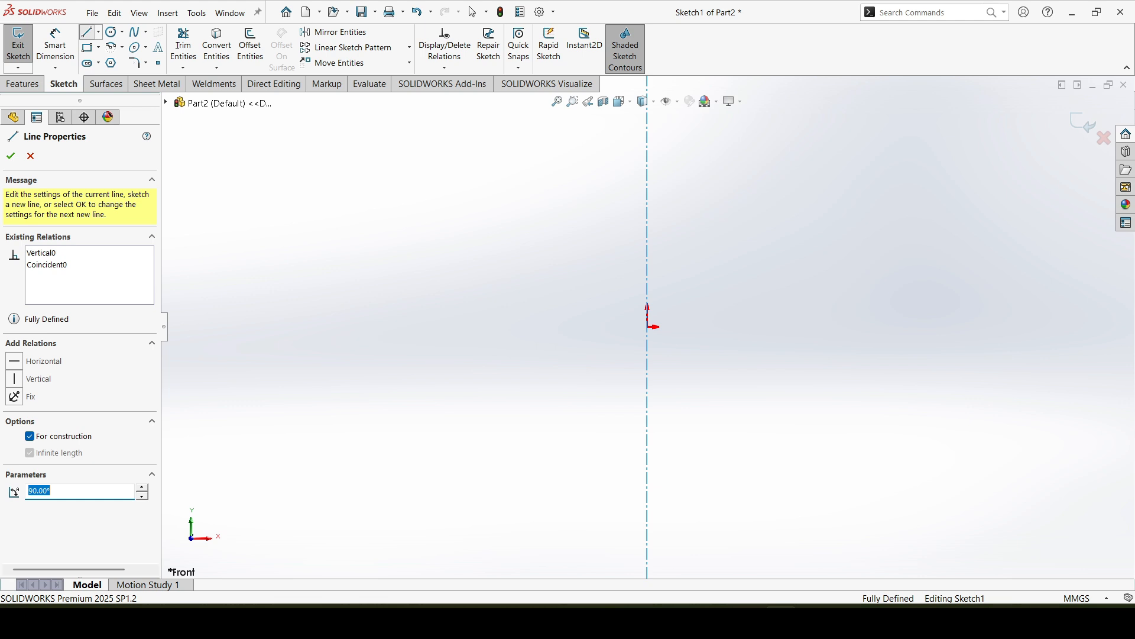
key(Escape)
Step: Draw a steep line rising outward from a point level with the origin, continued outward by a horizontal line about 17 mm long
key(l)
click(592, 326)
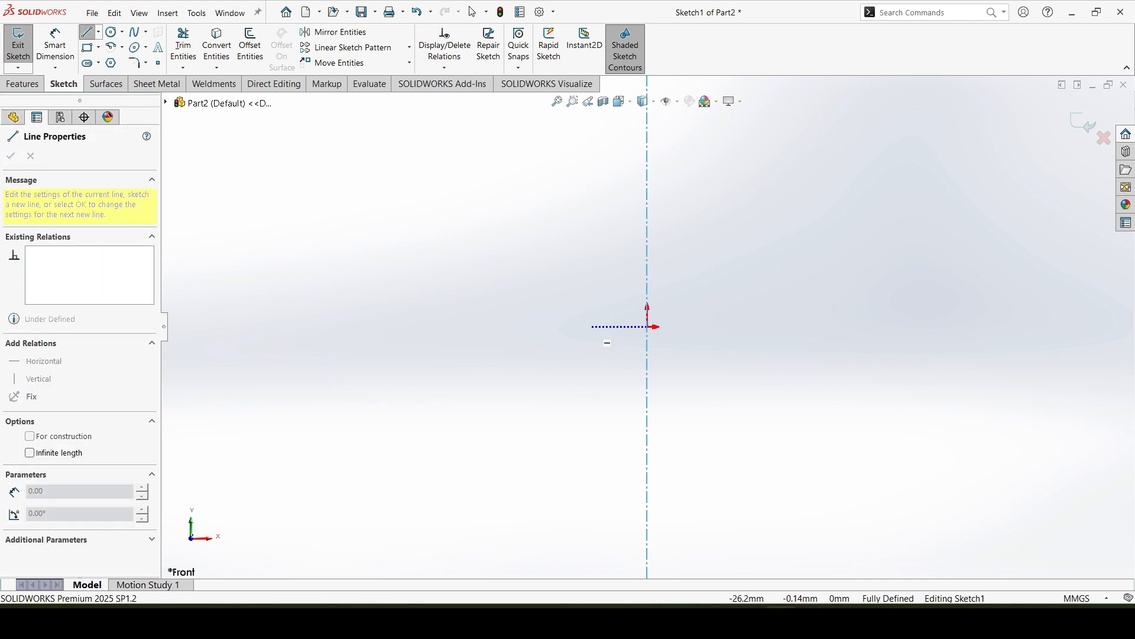
click(558, 178)
click(521, 178)
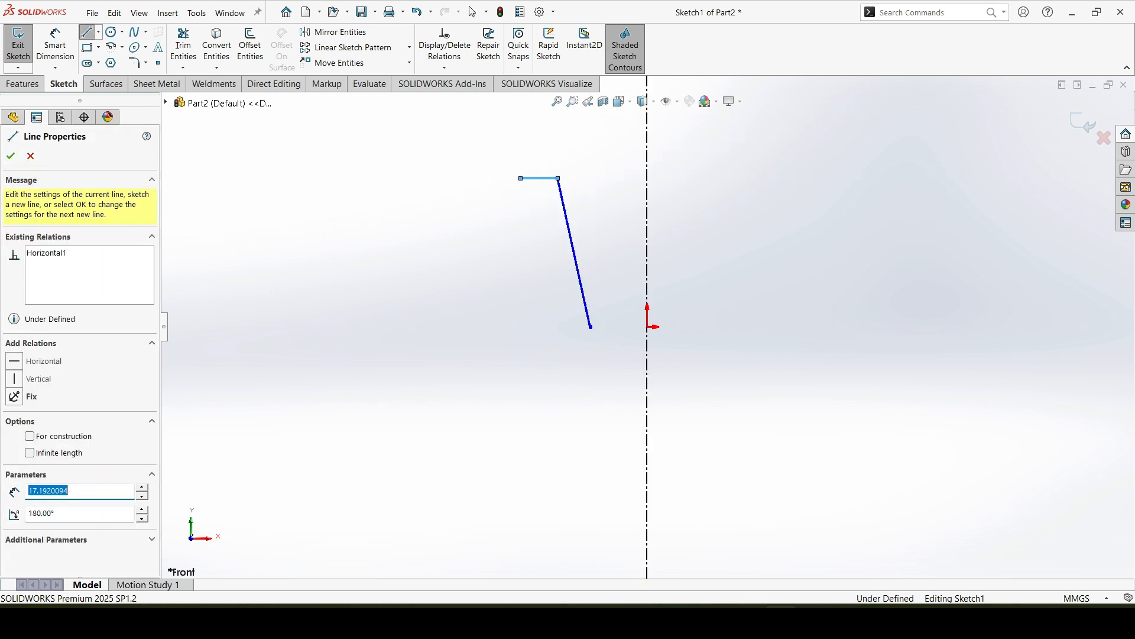
key(Escape)
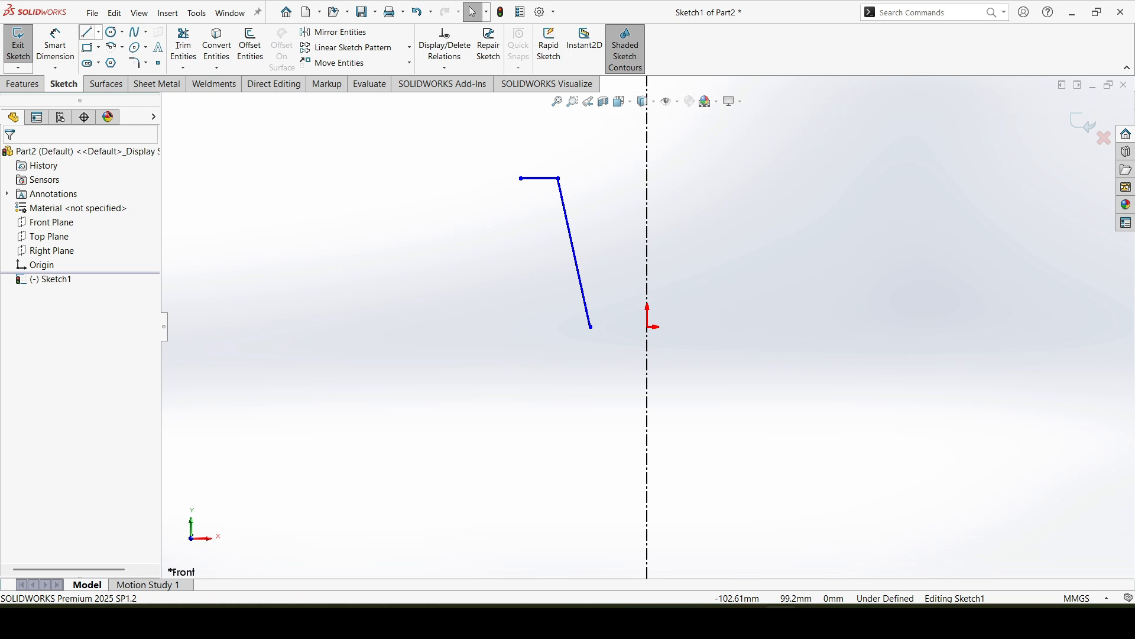
Step: Connect the slanted line's lower end to the origin with a horizontal construction line about 26 mm long
click(99, 32)
click(122, 61)
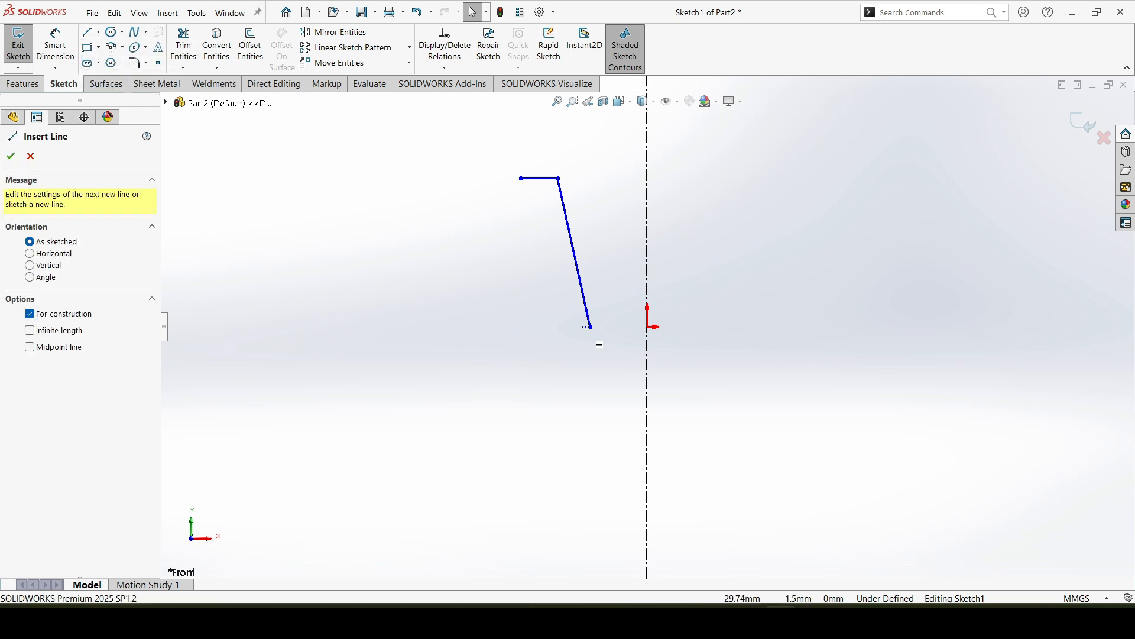
click(592, 326)
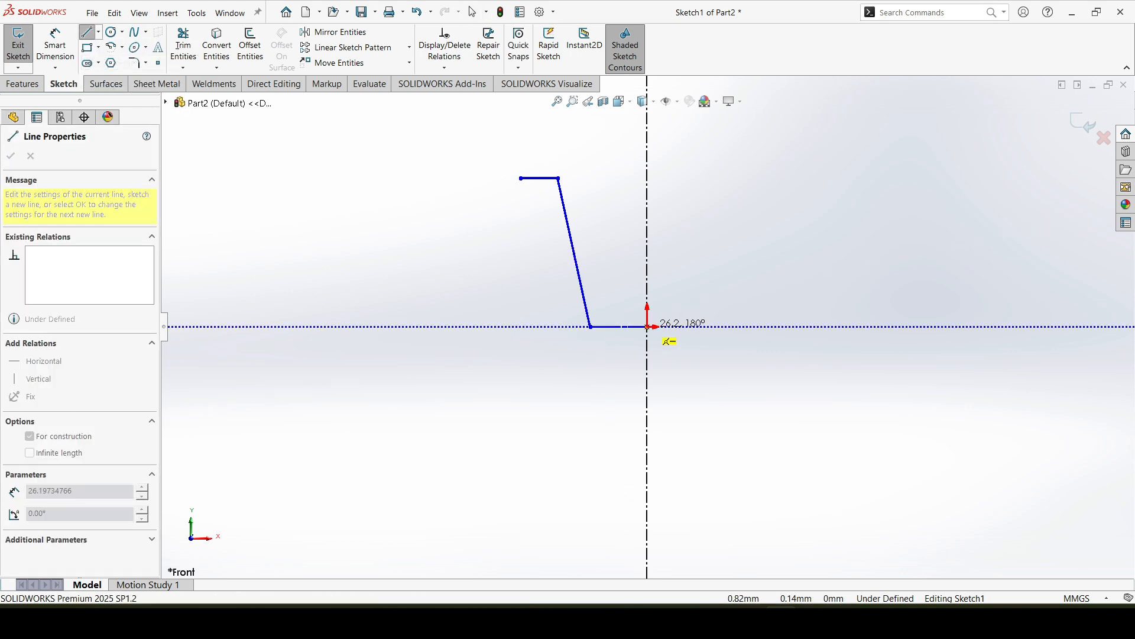
click(648, 326)
key(Escape)
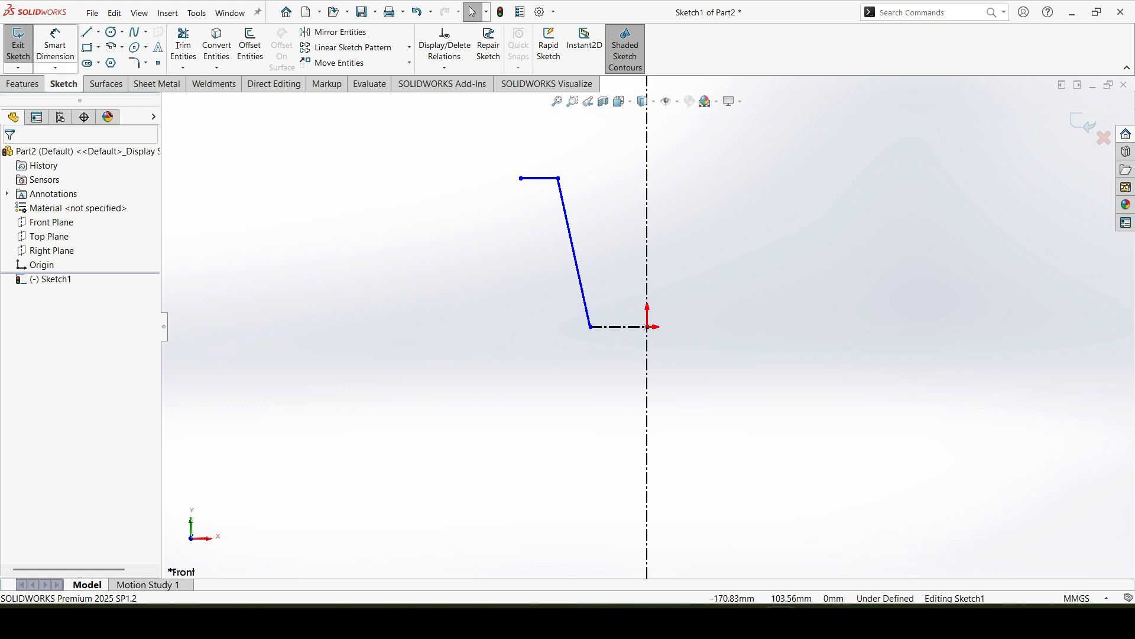
Step: Dimension the slanted line's lower end as a 10 mm diameter about the vertical centerline
click(55, 44)
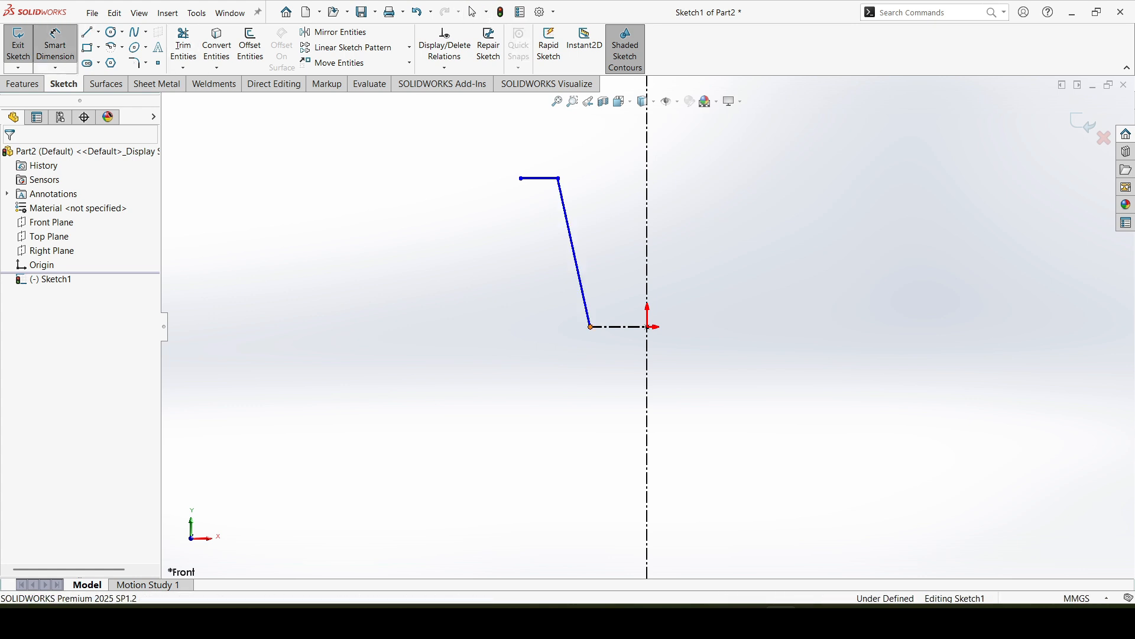
click(591, 327)
click(647, 346)
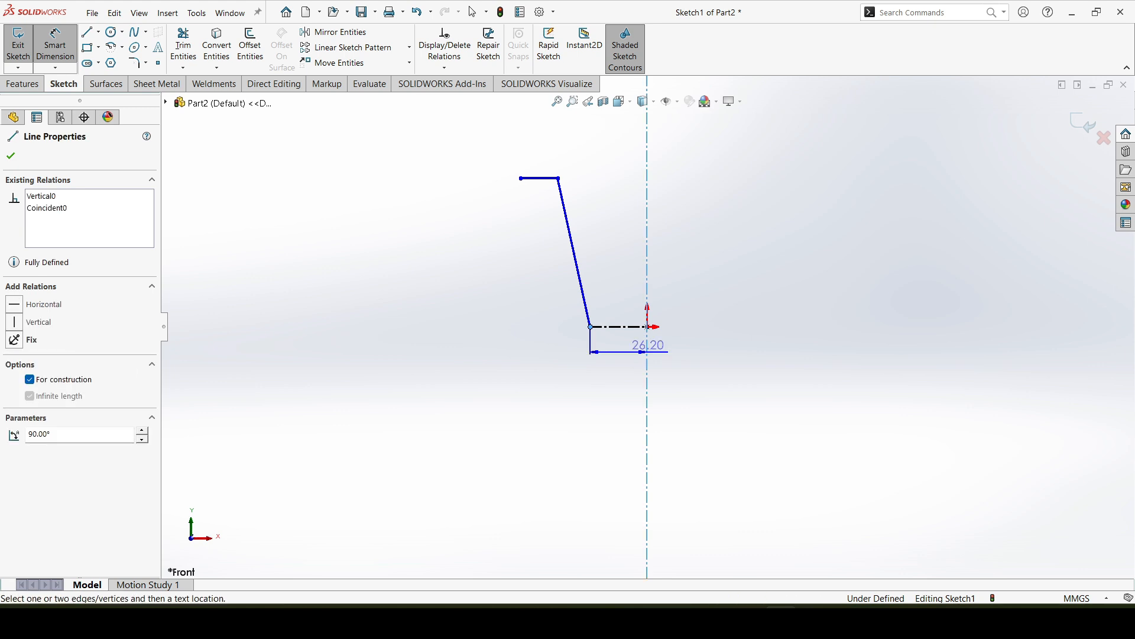
click(680, 342)
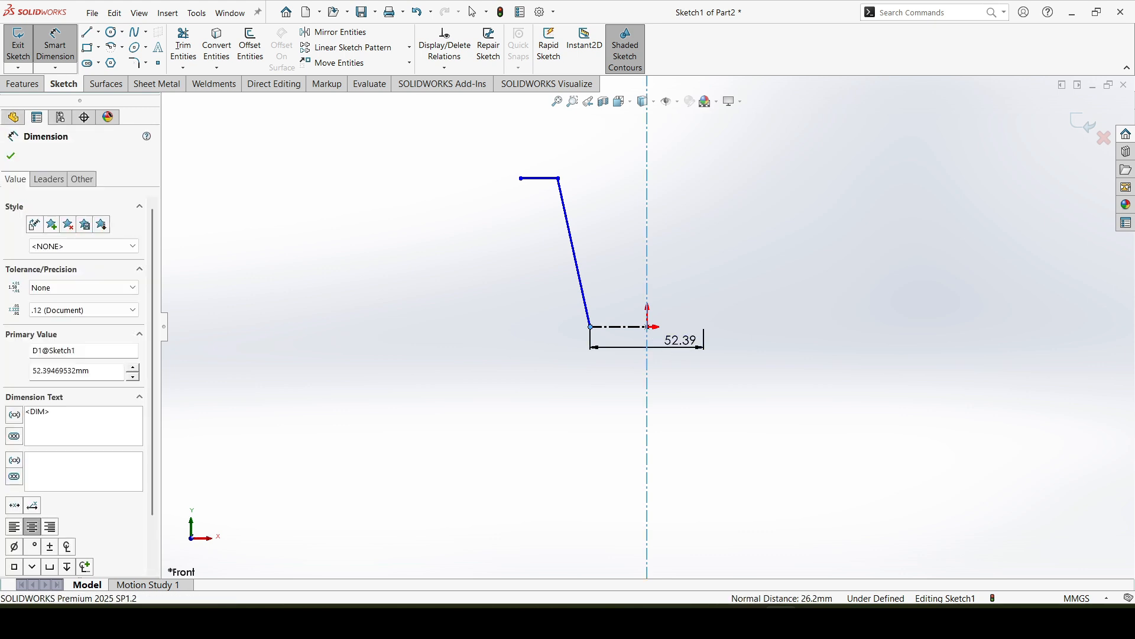
text(10)
key(Return)
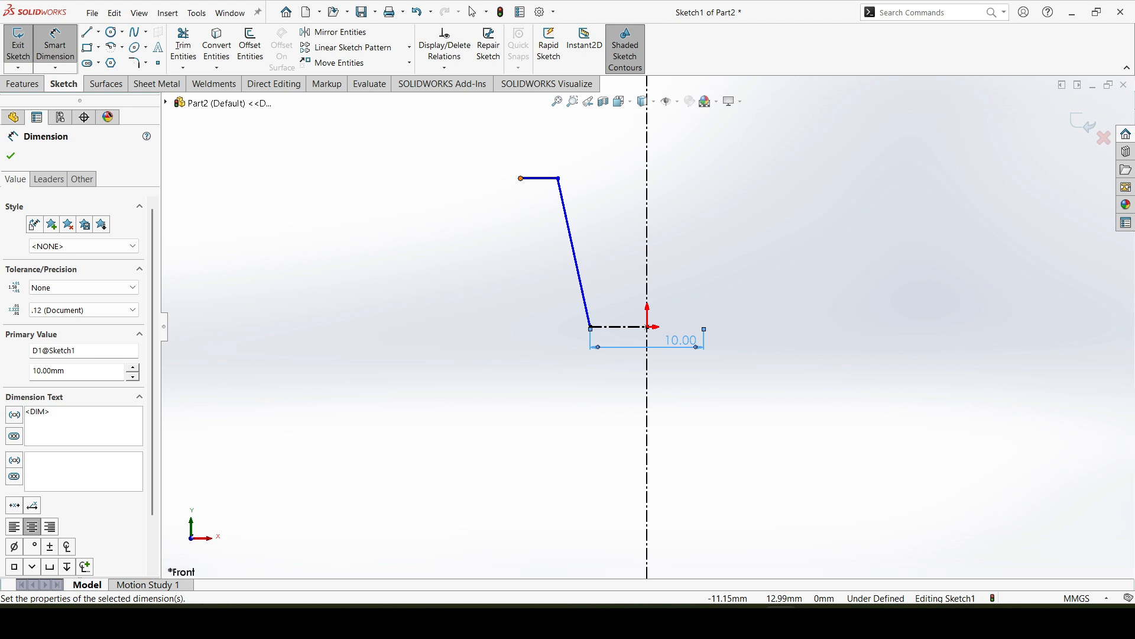
Step: Dimension the outer end of the short upper horizontal line as an 18 mm diameter about the centerline
click(521, 178)
click(613, 150)
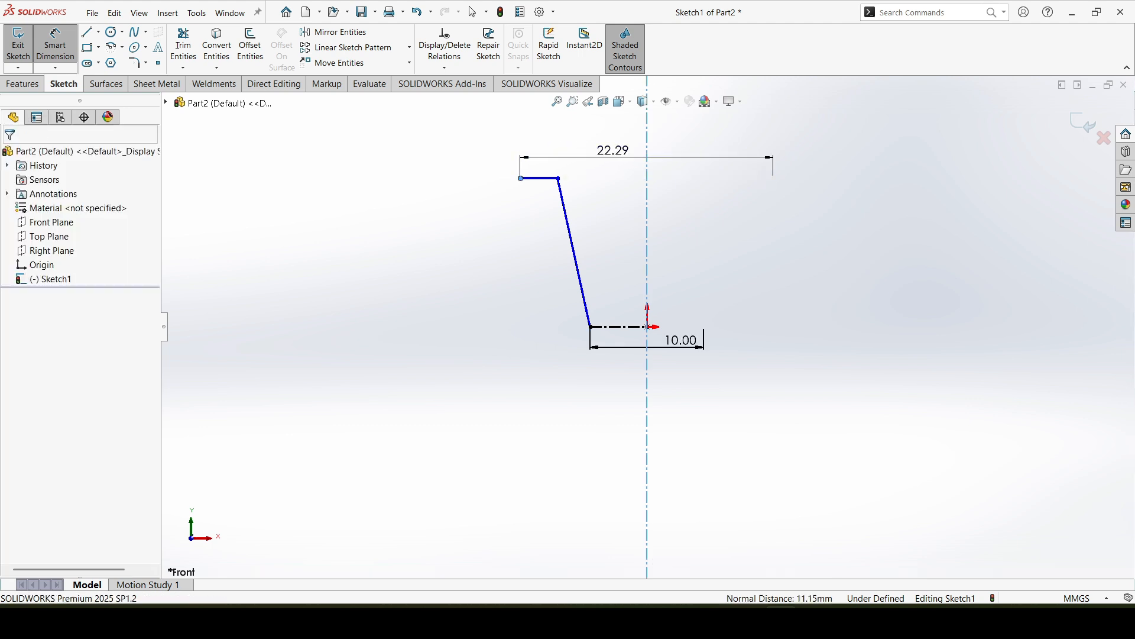
text(18)
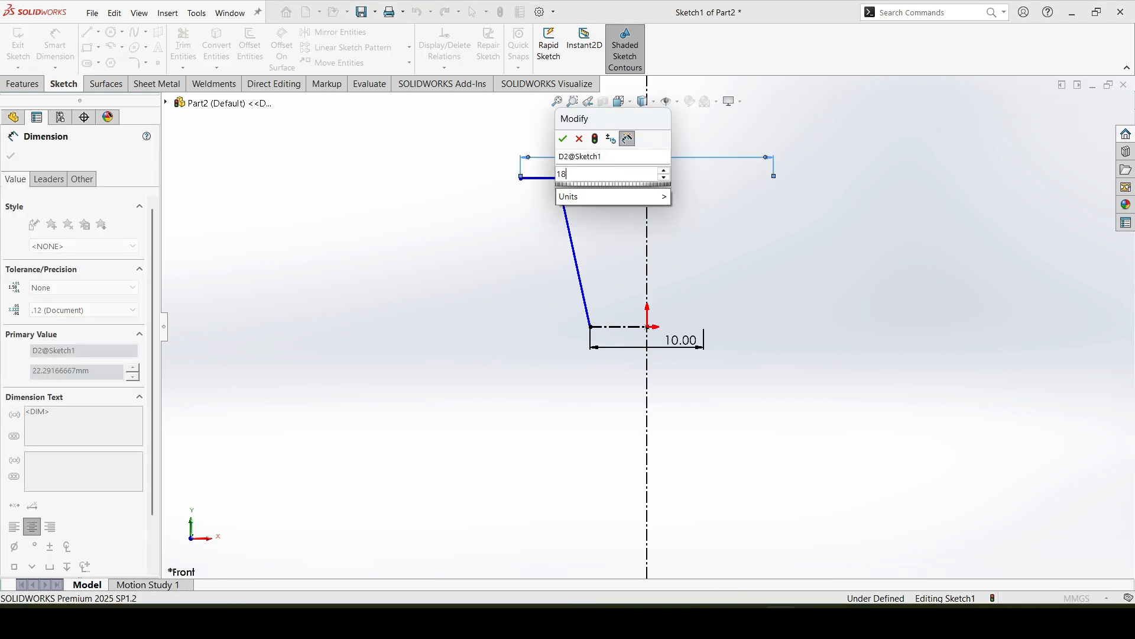
key(Return)
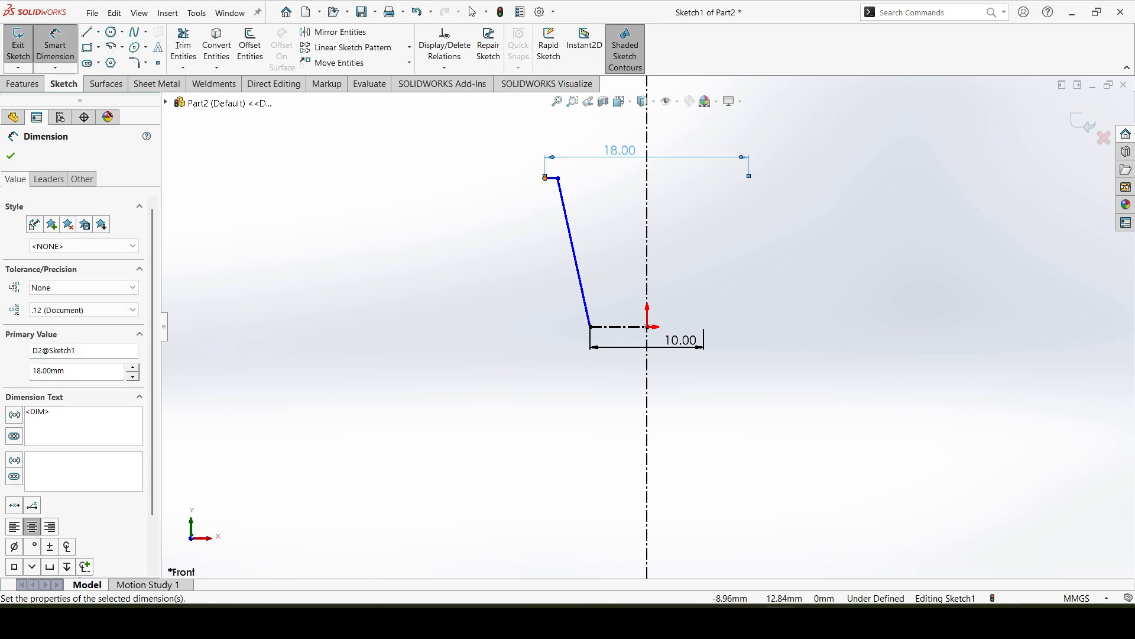
Step: Dimension the vertical height between the short horizontal line's outer end and the slanted line's lower end as 38 mm
click(545, 178)
click(591, 326)
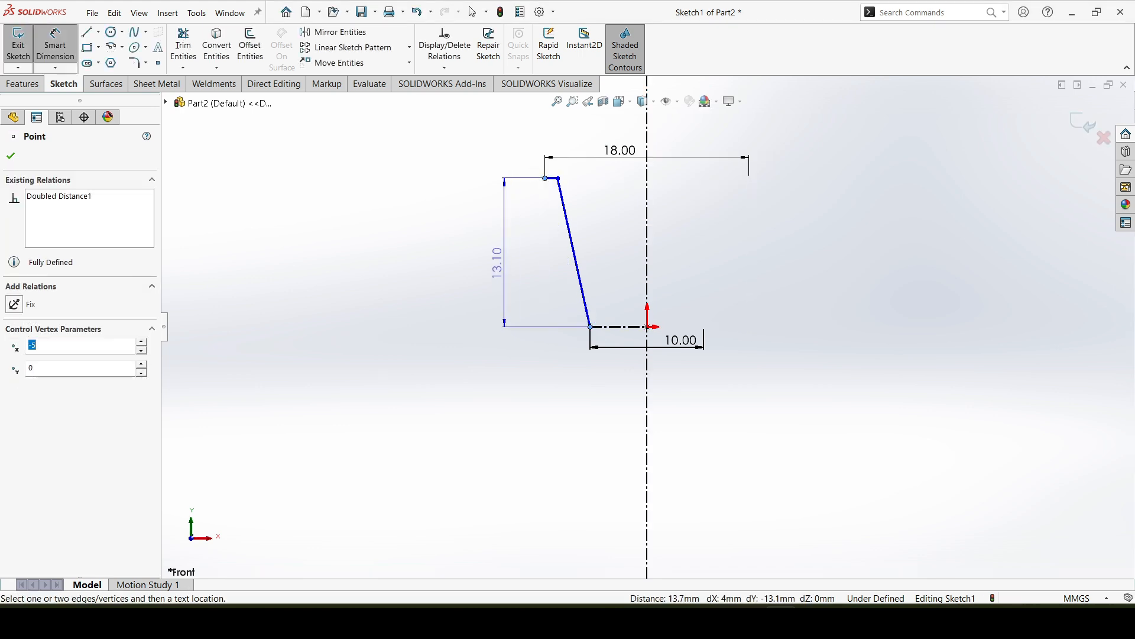
click(500, 255)
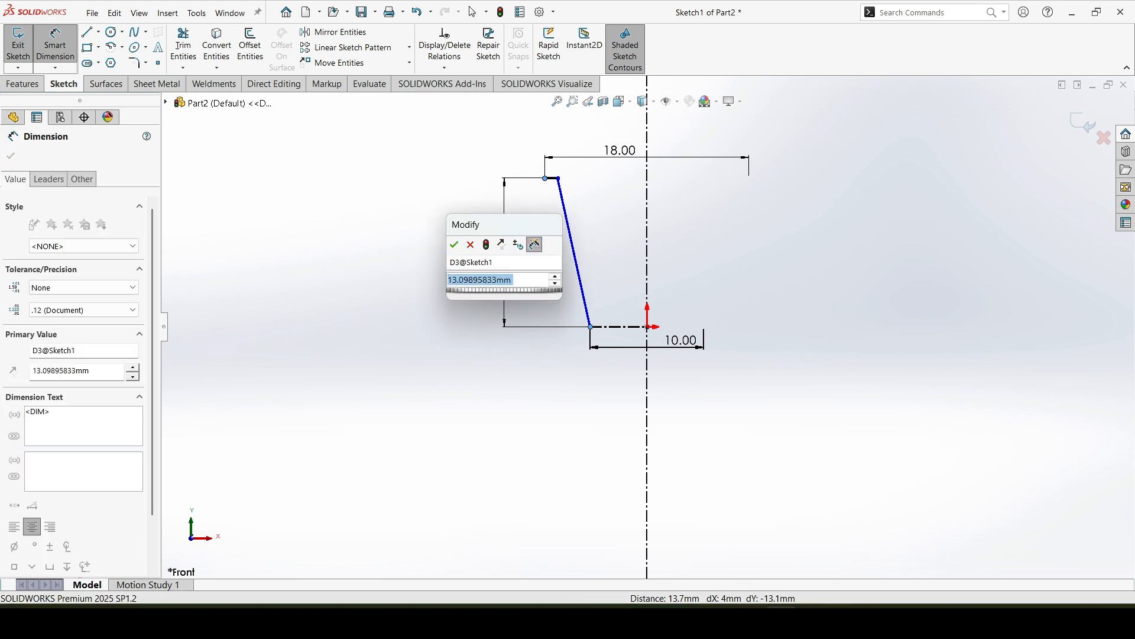
text(38)
key(Return)
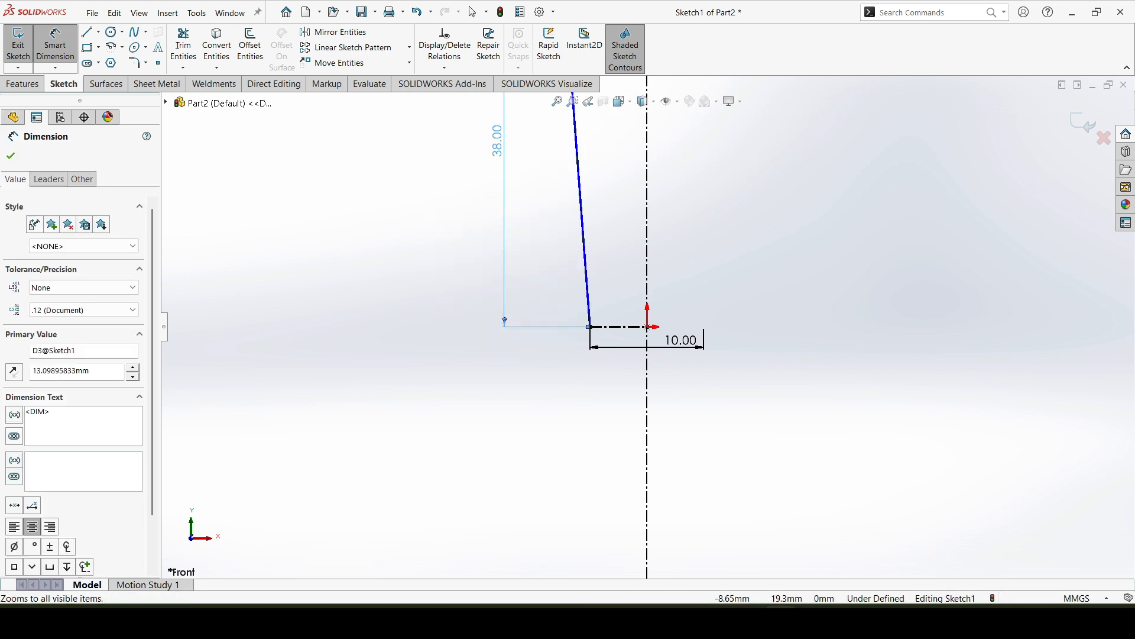
click(572, 102)
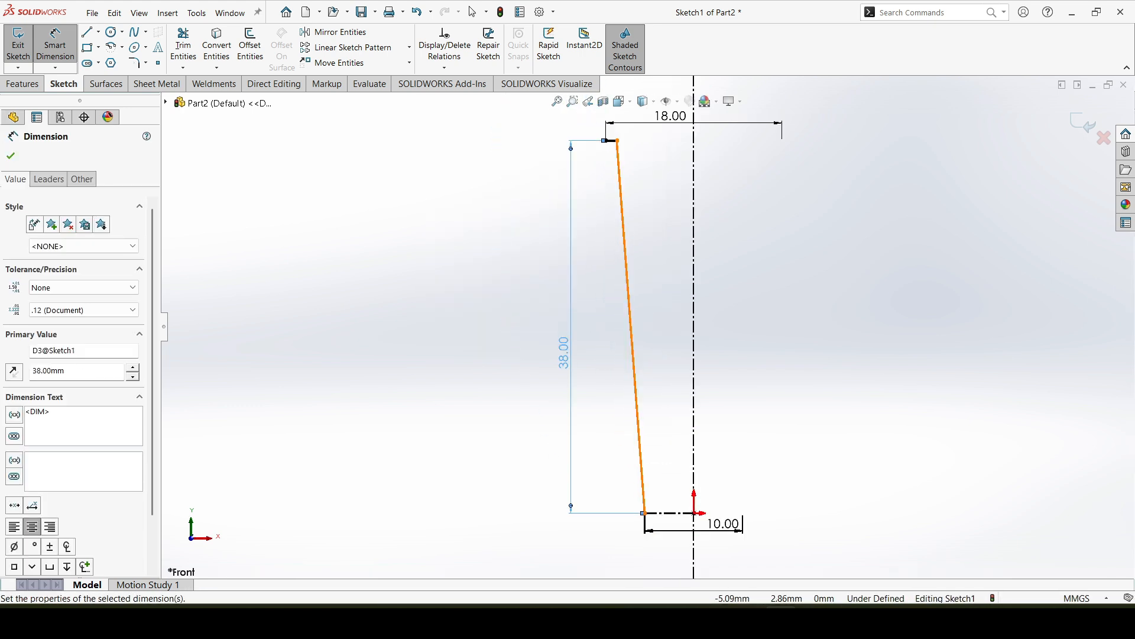
Step: Dimension the angle between the slanted line and the horizontal construction line at its base as 92°
click(643, 484)
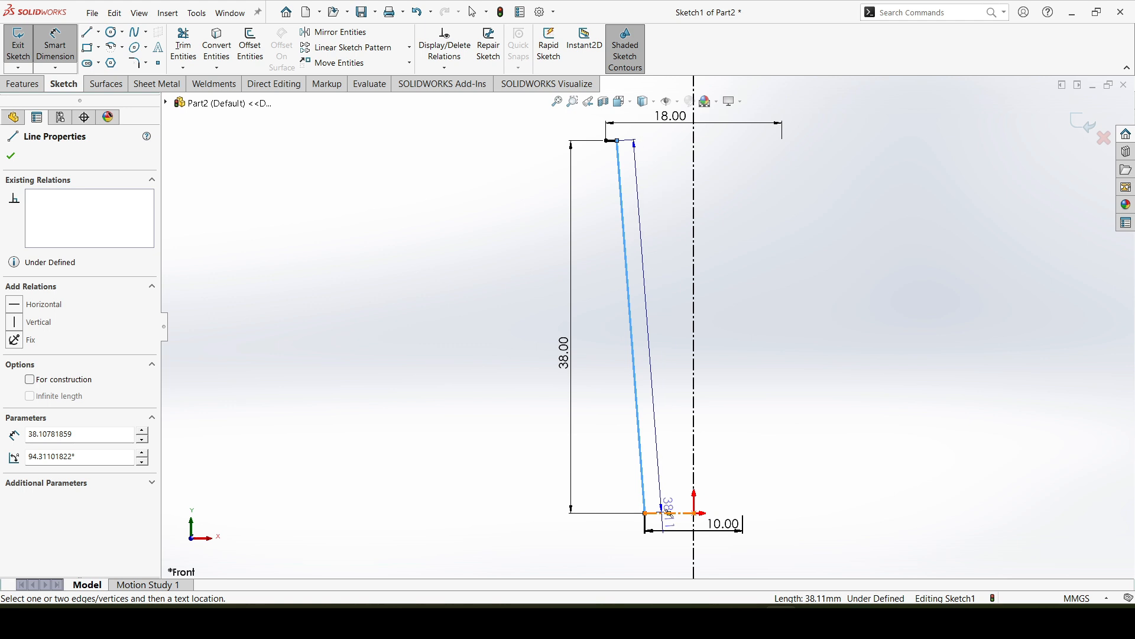
click(667, 512)
click(663, 467)
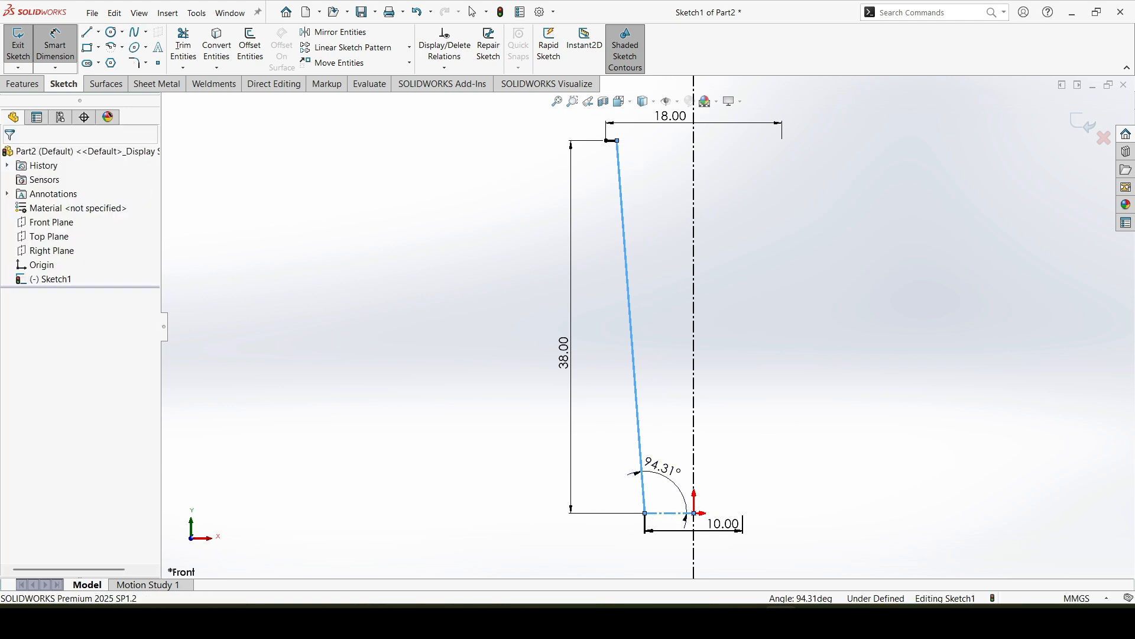
text(92)
key(Return)
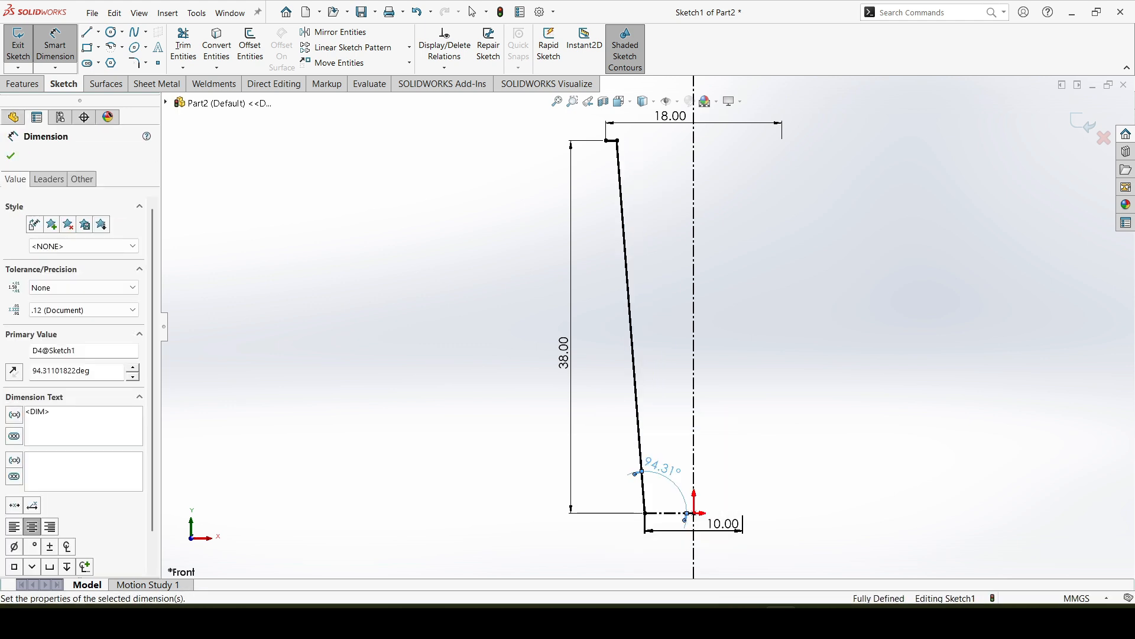
Step: Round the corner between the slanted line and the short upper horizontal line with a 1 mm sketch fillet
click(138, 63)
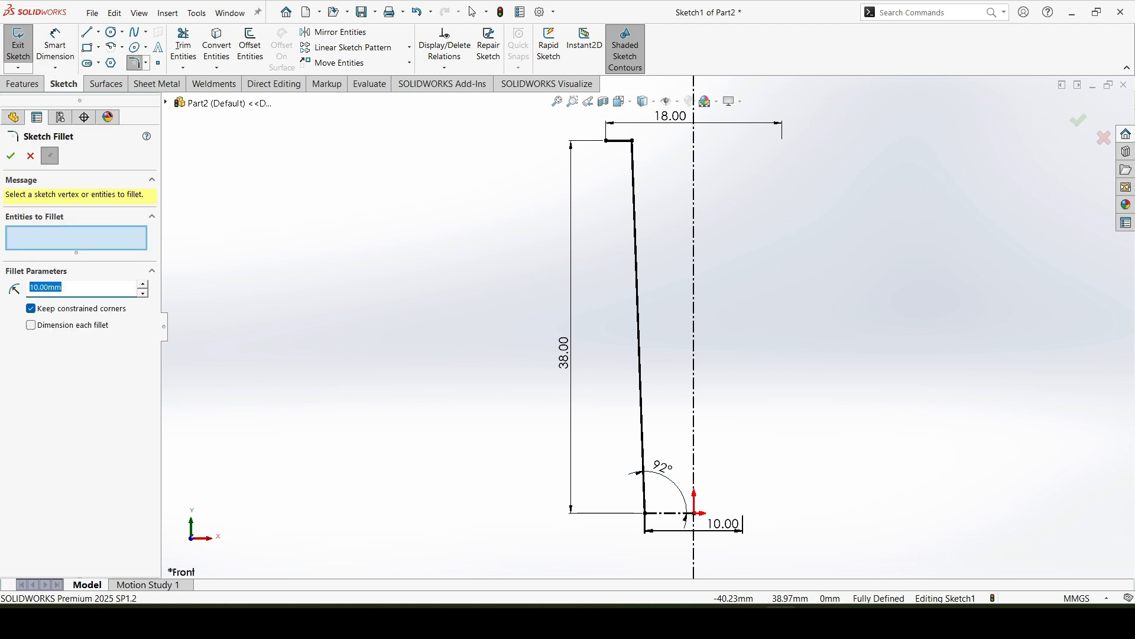
text(1)
click(631, 141)
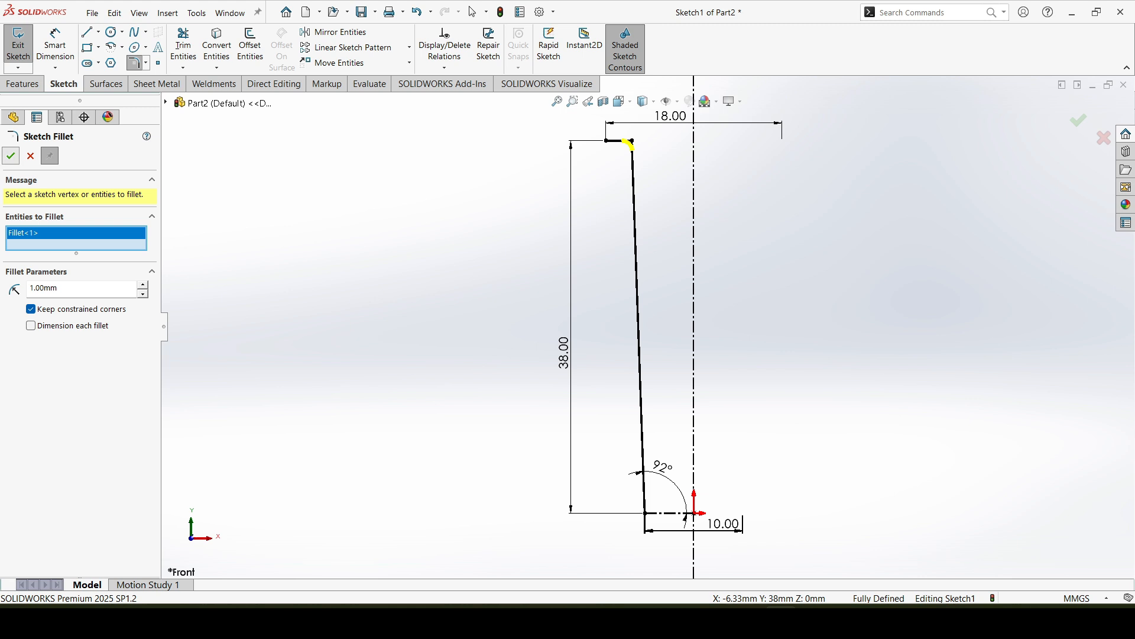
key(Escape)
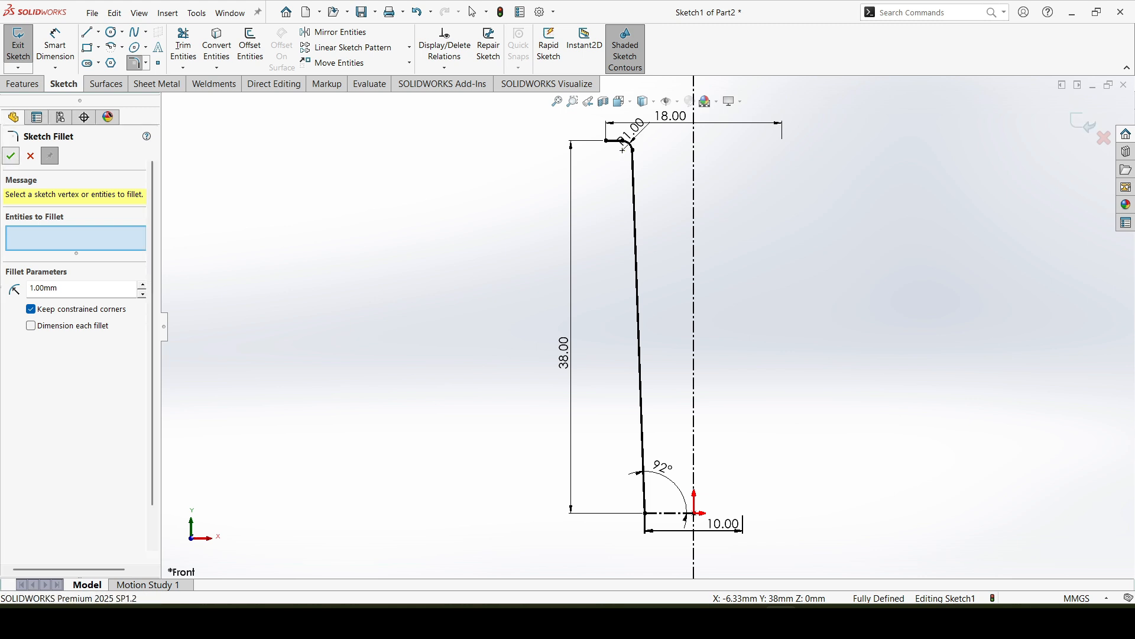
Step: Offset the whole profile chain 1 mm toward the centerline, with the offset dimension added
click(250, 47)
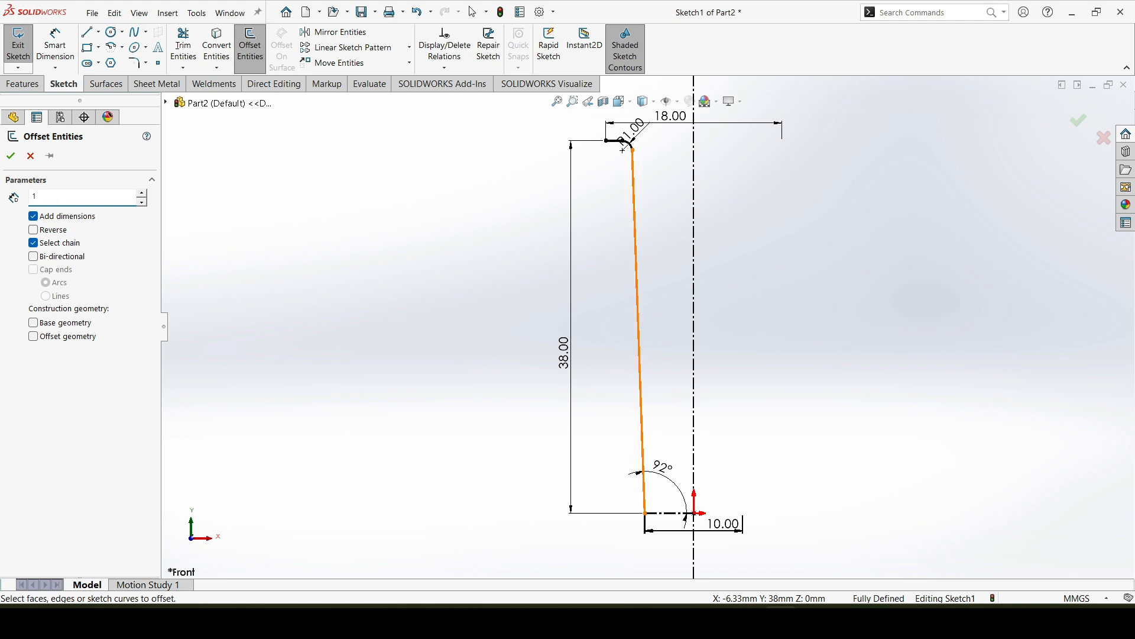
click(623, 150)
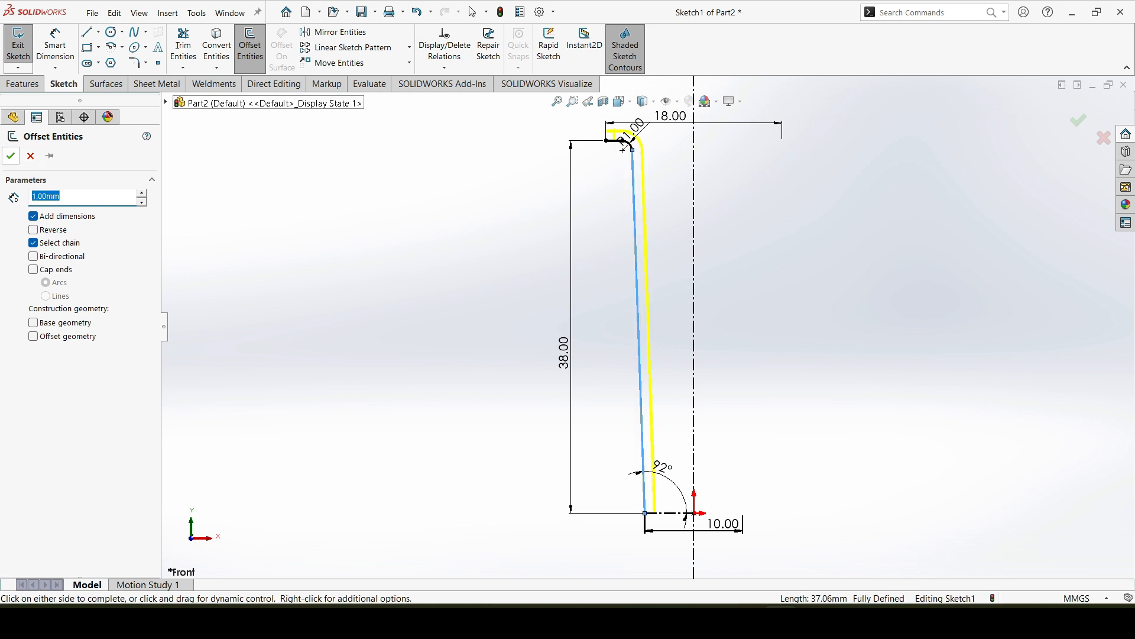
click(623, 150)
Step: Extend the lower end of the inner offset line to the horizontal construction line
scroll(673, 568, up, 5)
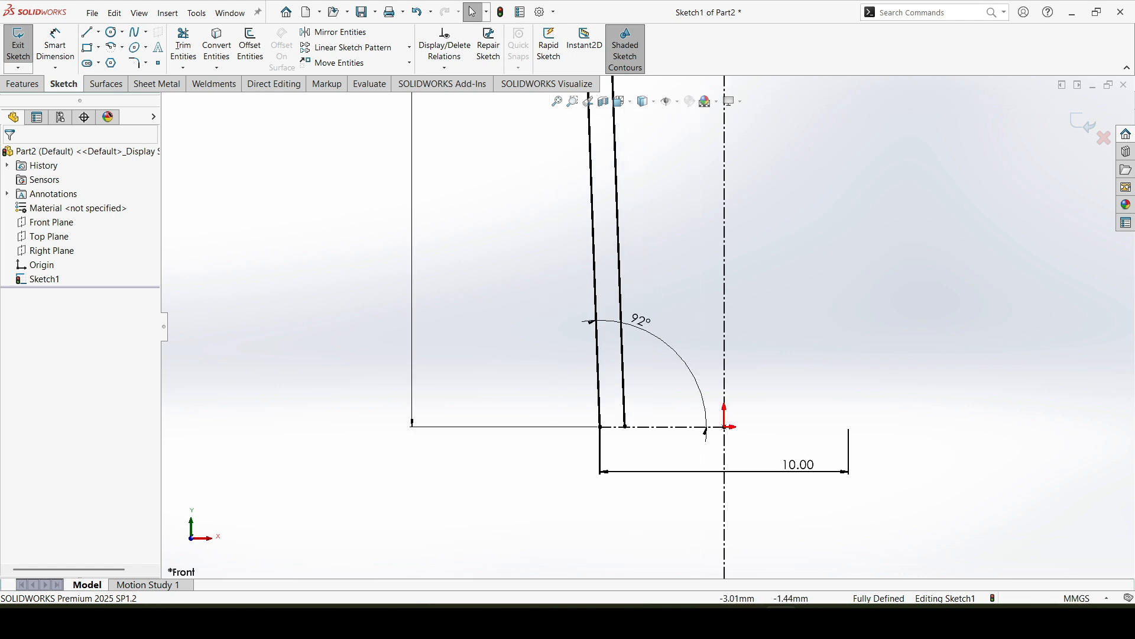
scroll(650, 462, up, 8)
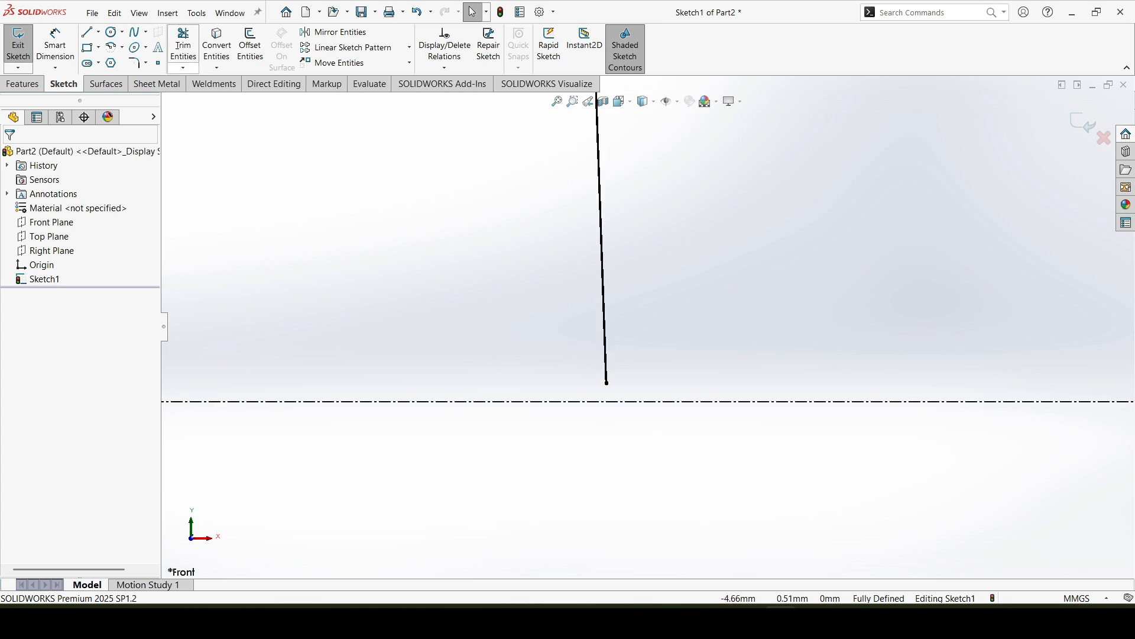
click(183, 67)
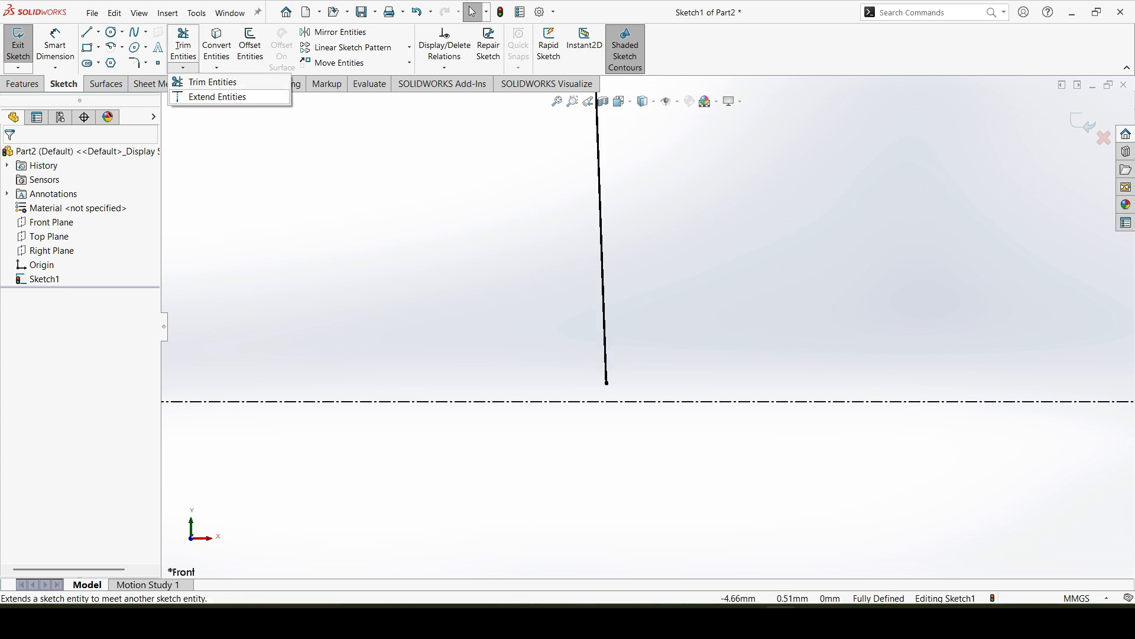
click(216, 97)
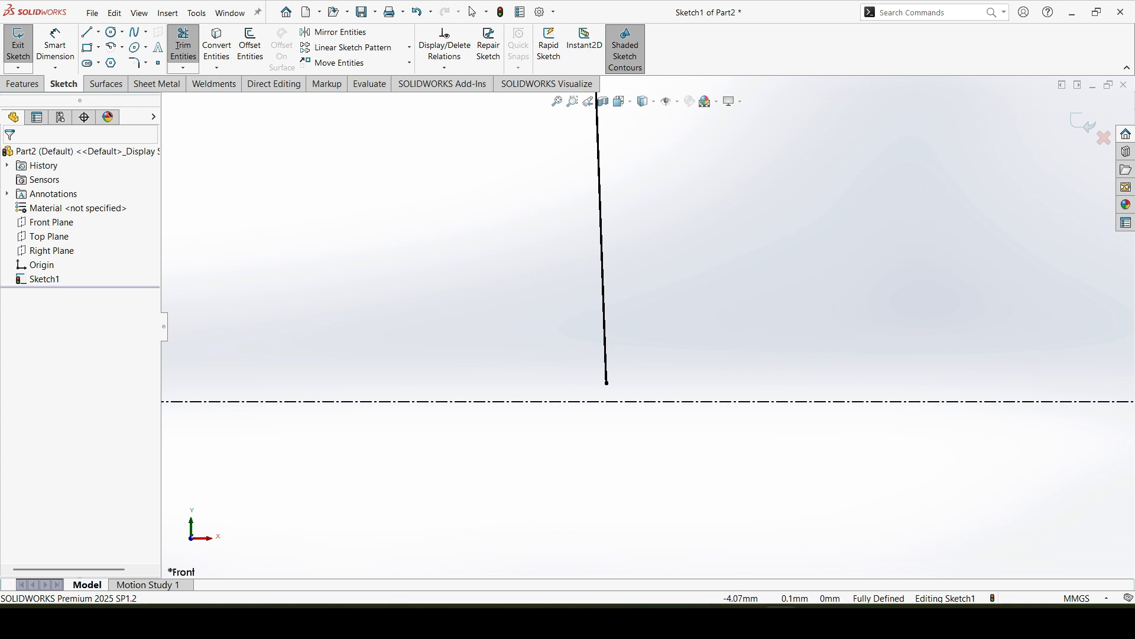
click(605, 363)
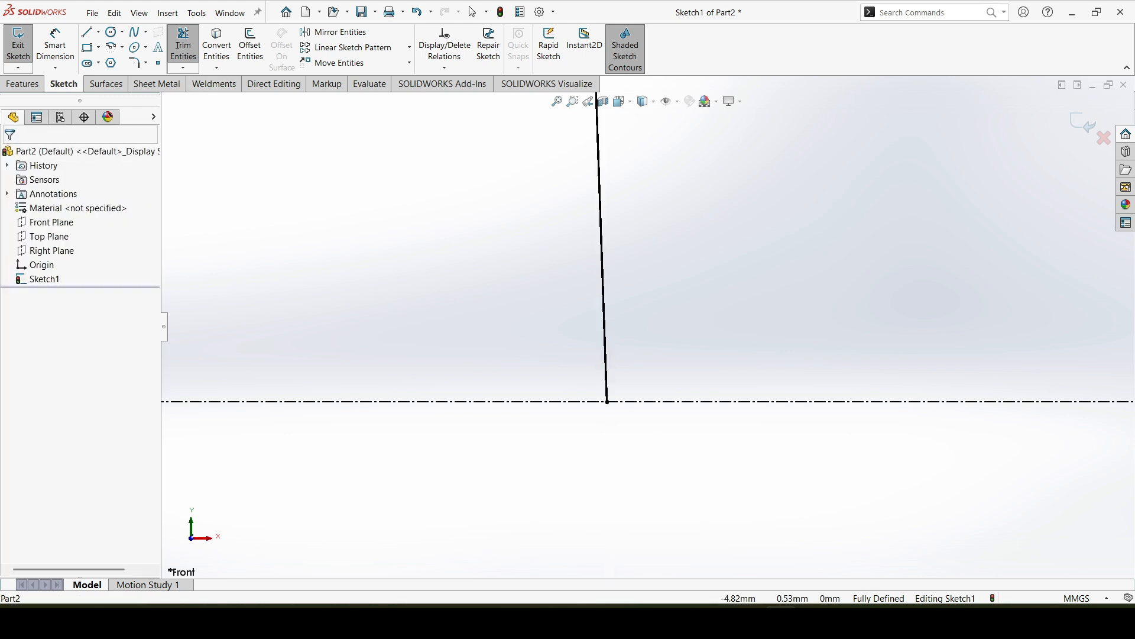
Step: Close the wall profile's lower end with a short horizontal line joining the inner and outer slanted lines
scroll(648, 327, up, 20)
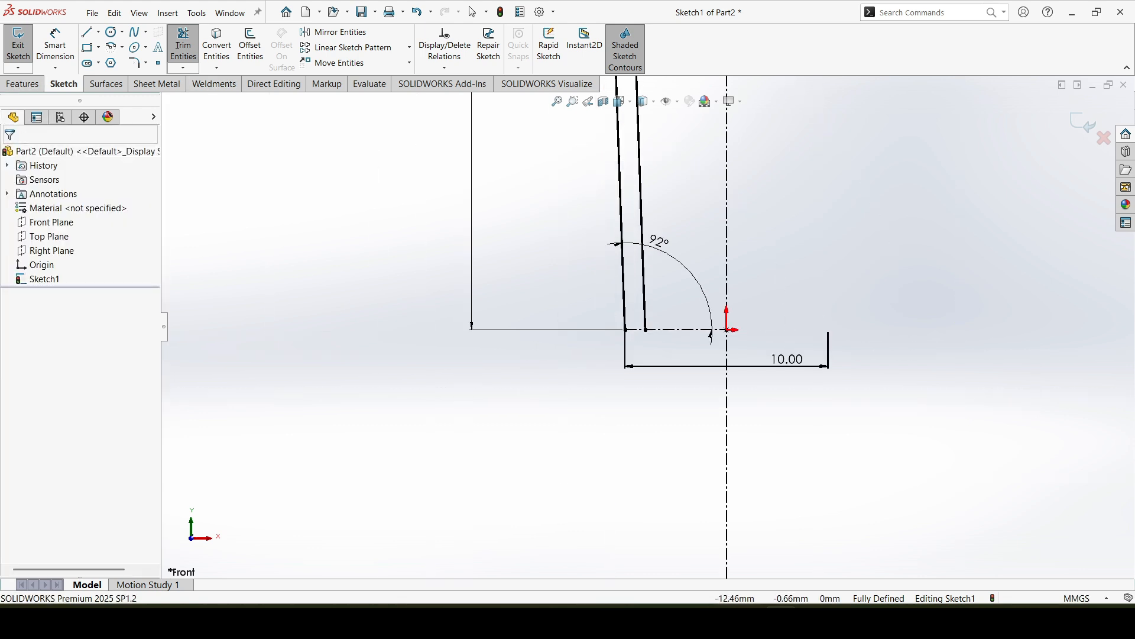
click(87, 32)
scroll(702, 313, down, 5)
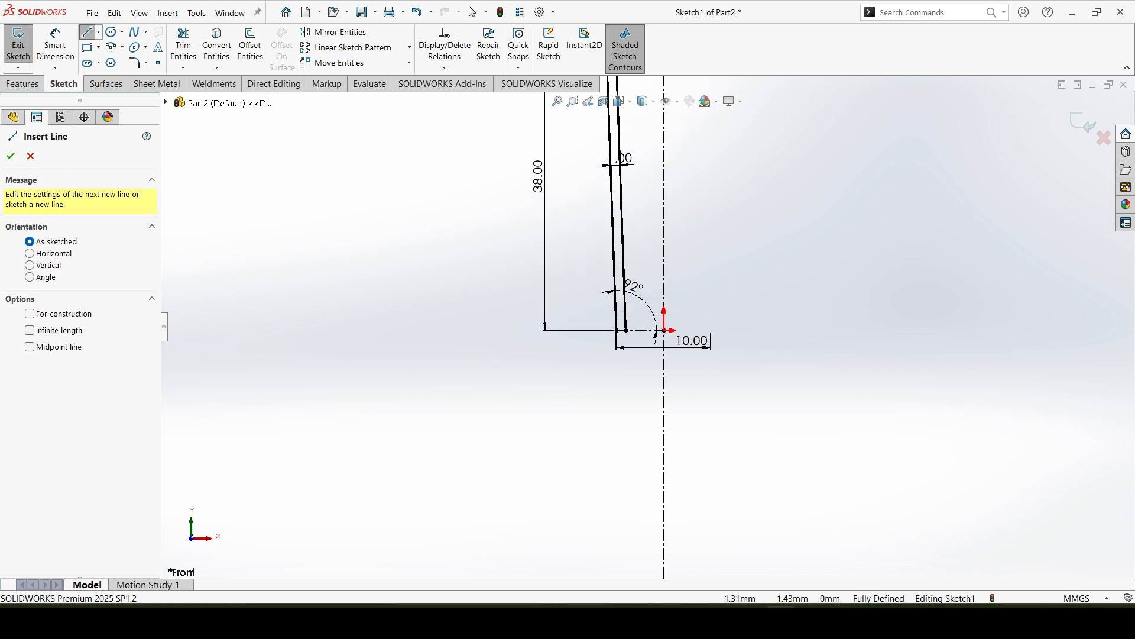
click(559, 349)
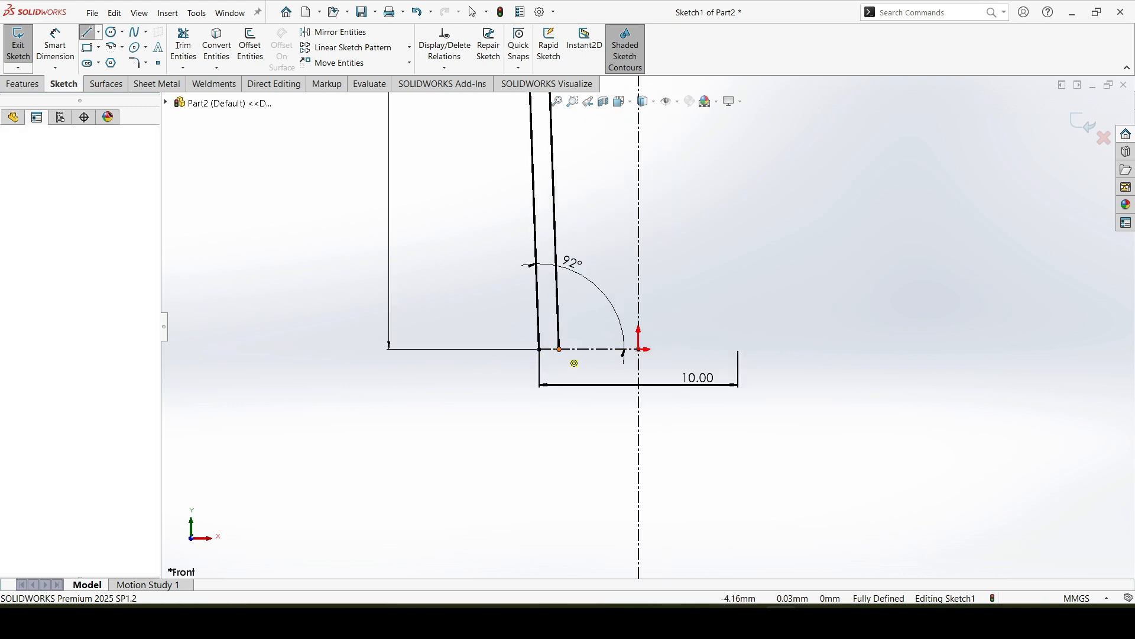
click(539, 349)
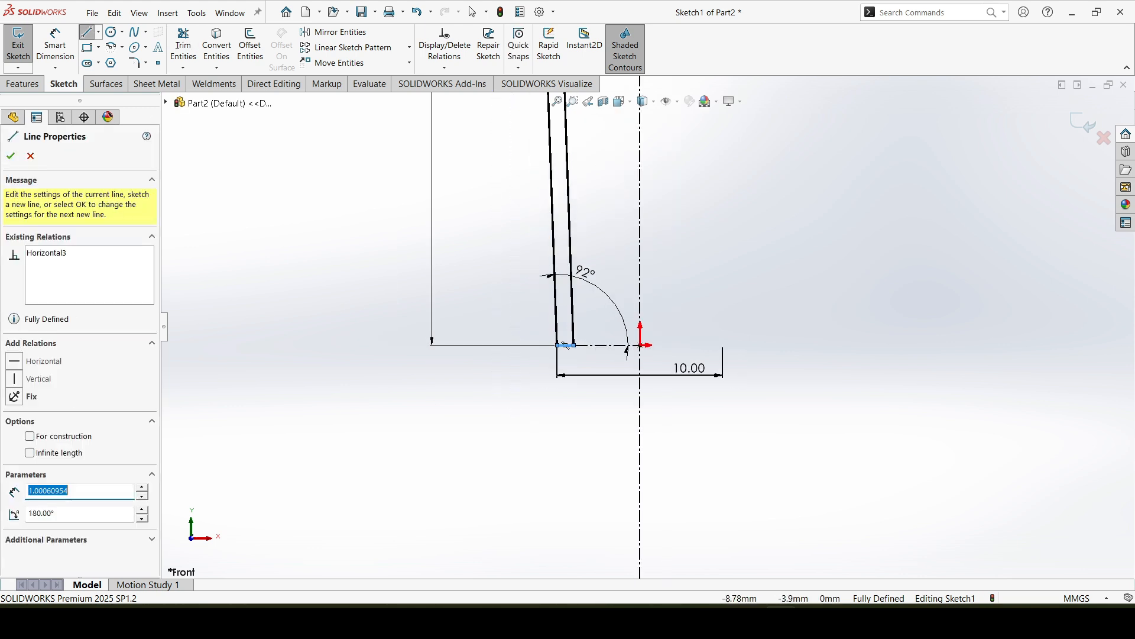
Step: Close the wall profile's upper flange with a short vertical line joining its two outer endpoints
scroll(670, 408, up, 8)
scroll(607, 148, down, 6)
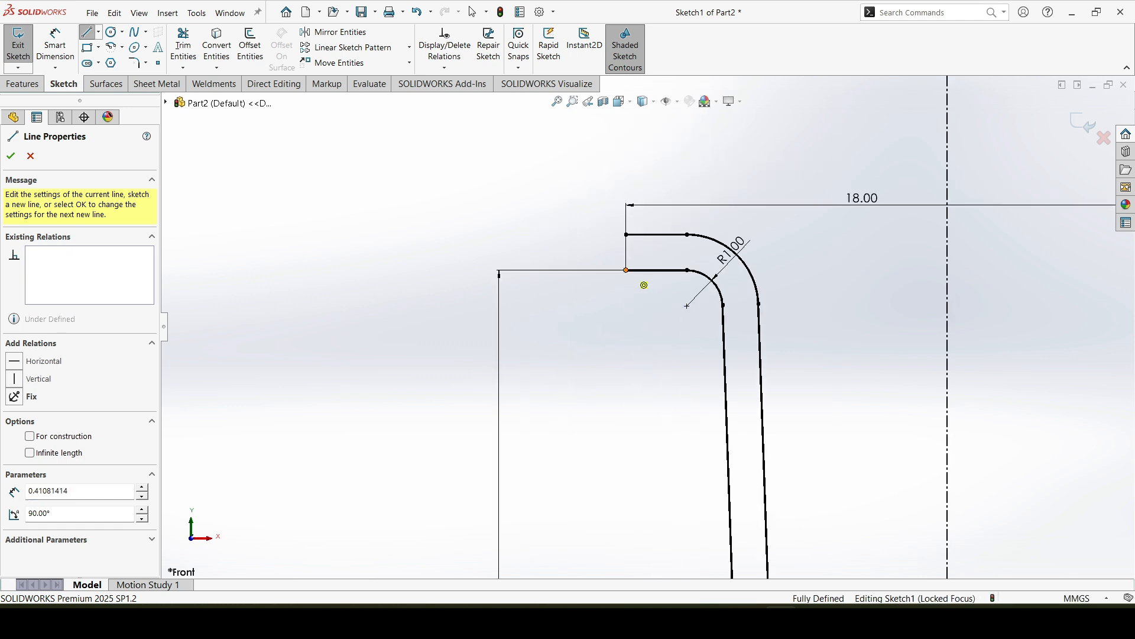
click(626, 271)
click(626, 234)
scroll(595, 85, up, 6)
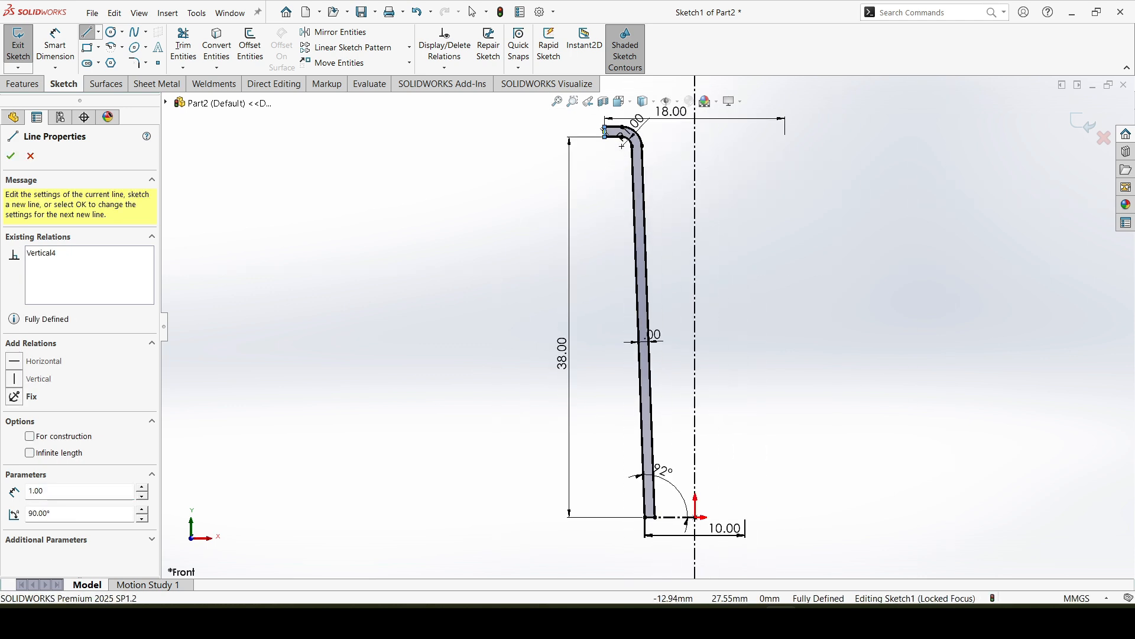
click(472, 12)
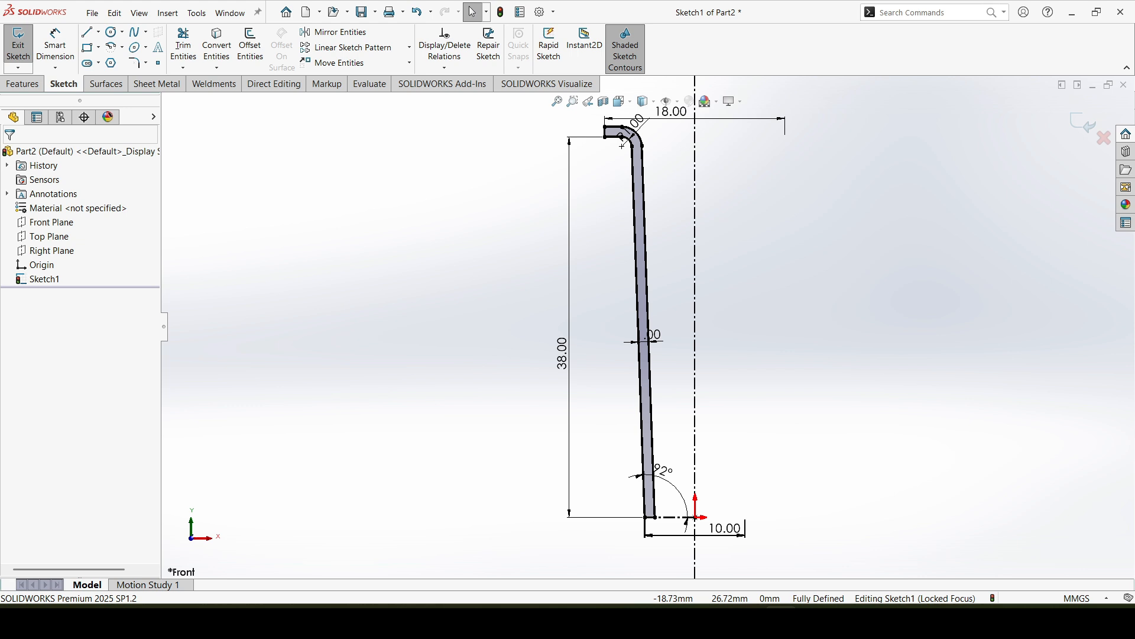
Step: Place a point on the outer slanted line and dimension it 18 mm above the profile's lower edge
click(157, 63)
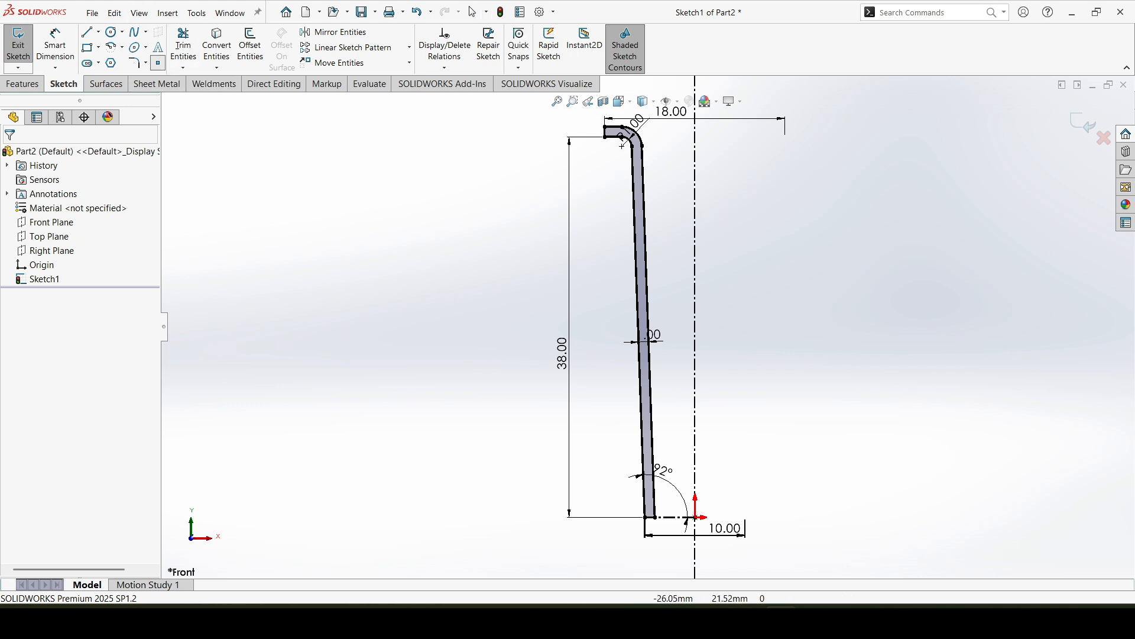
click(639, 359)
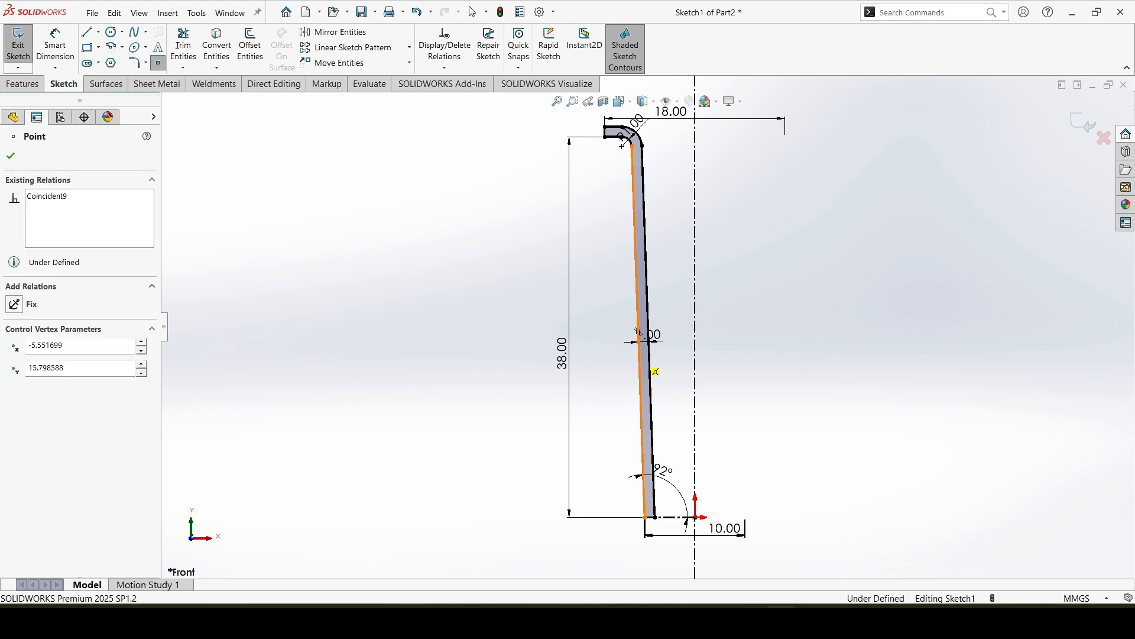
click(55, 48)
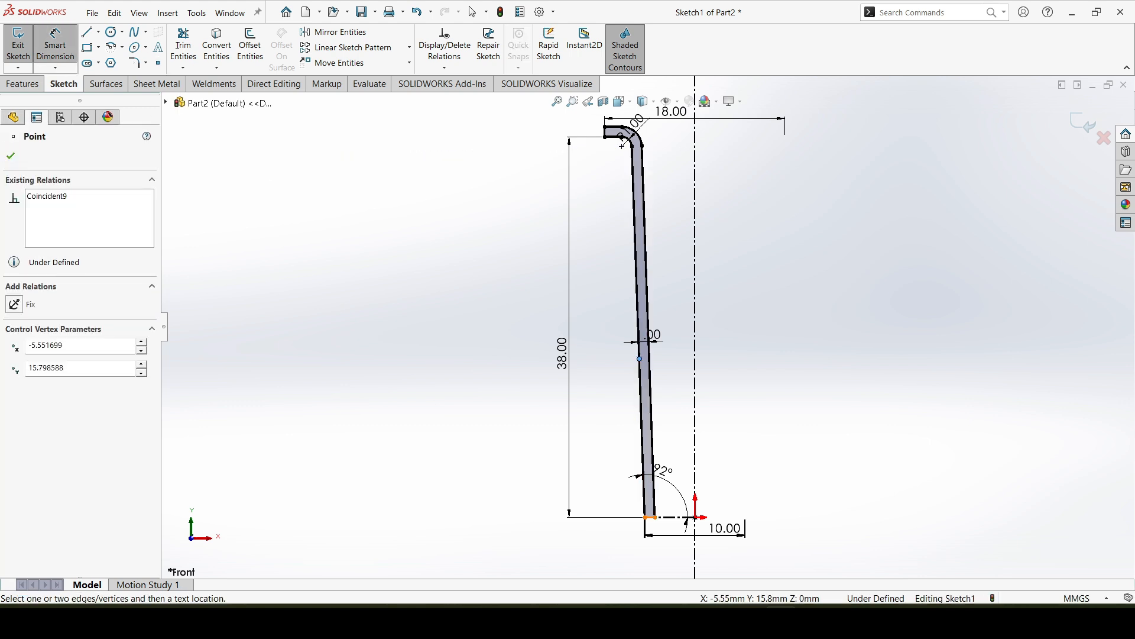
click(649, 517)
click(595, 438)
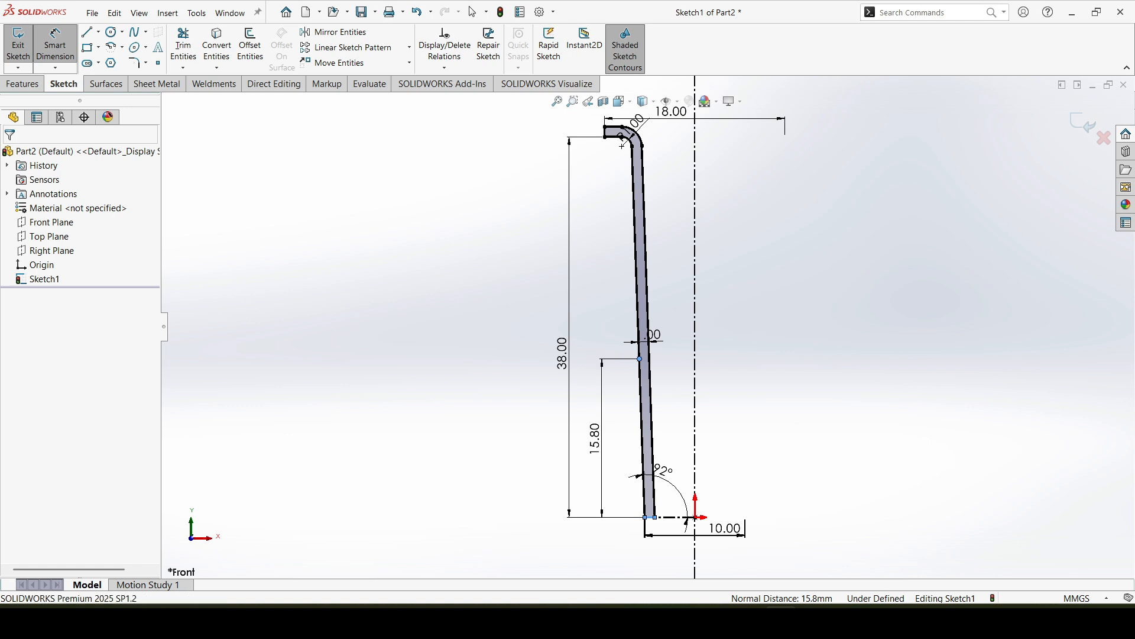
double_click(595, 439)
text(1)
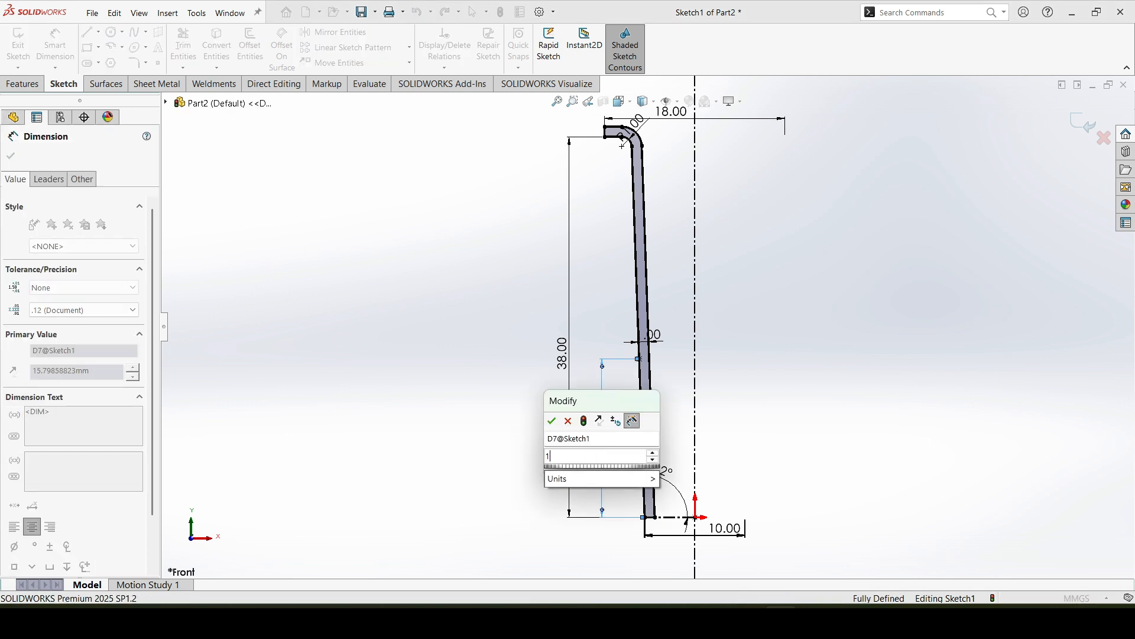
text(8)
key(Return)
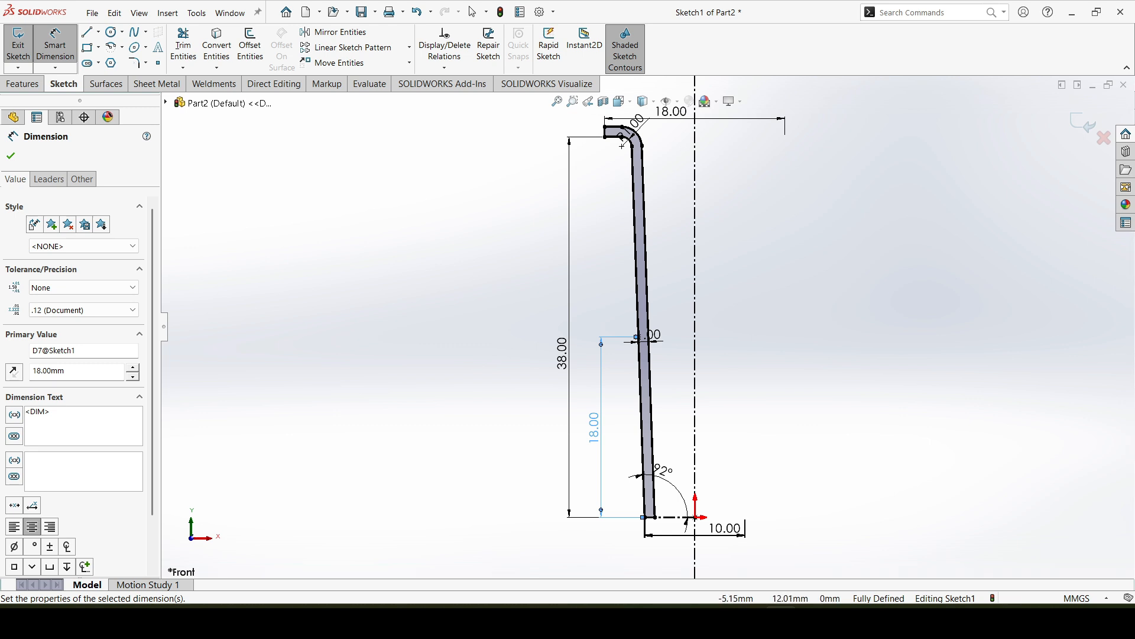
Step: Check the diameter of the point on the outer slanted line about the vertical centerline without placing a dimension
scroll(638, 337, down, 5)
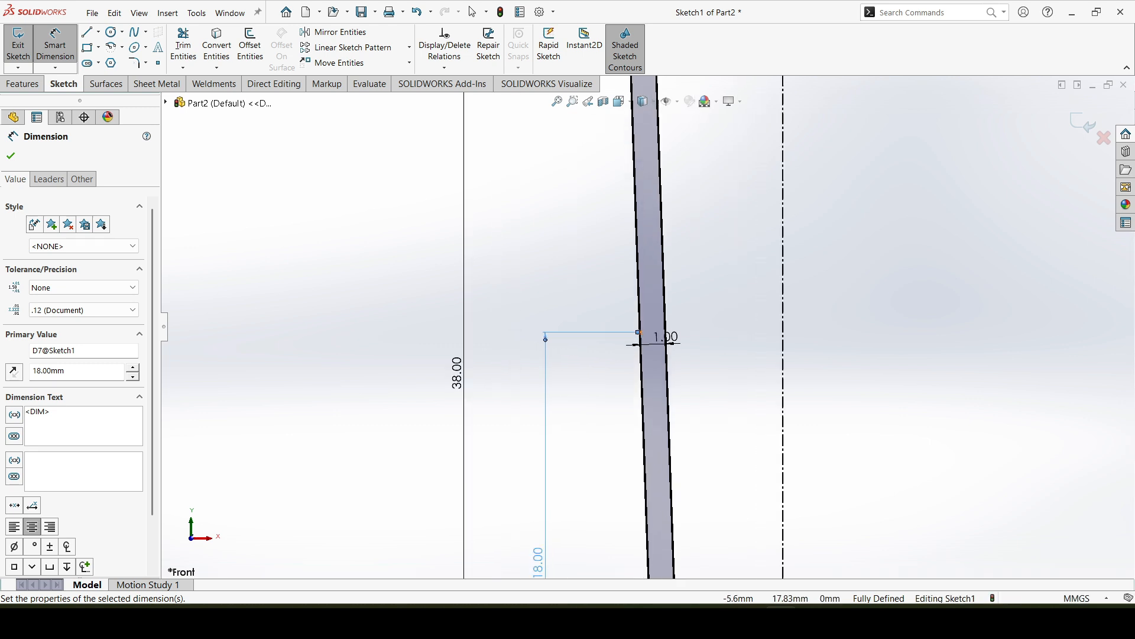
click(639, 327)
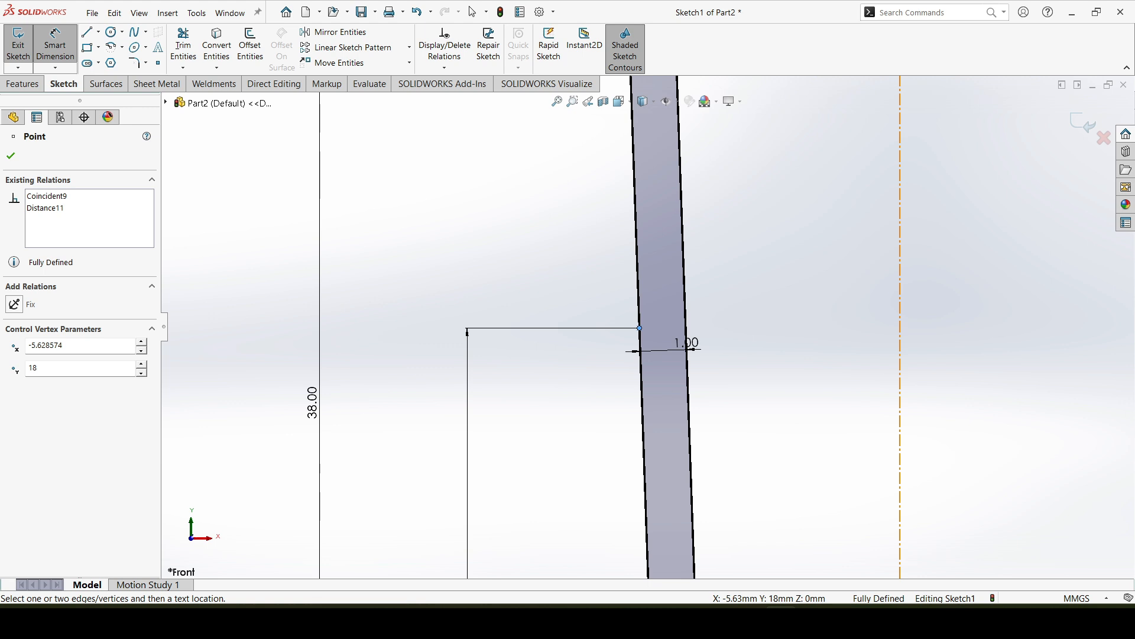
click(900, 343)
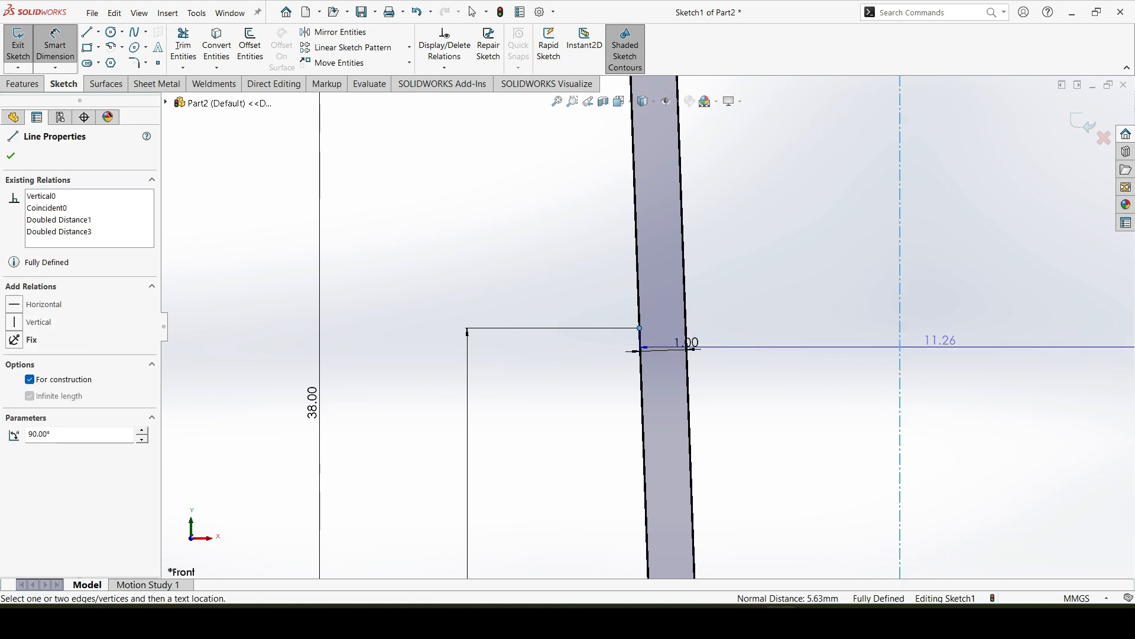
key(Escape)
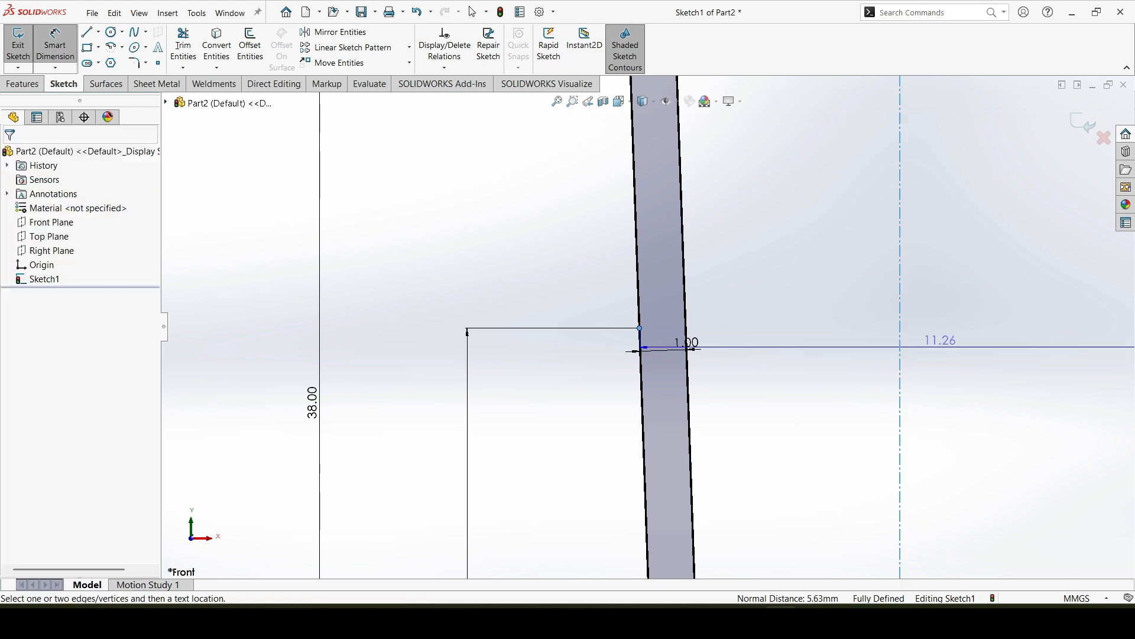
scroll(646, 329, up, 5)
key(Escape)
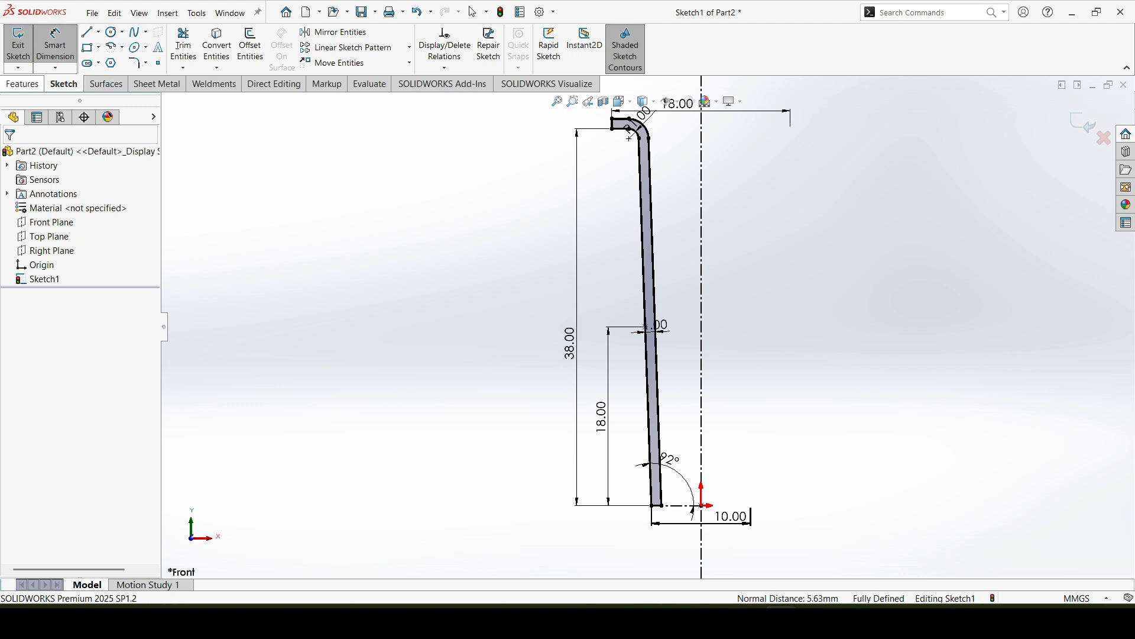
Step: Revolve the closed wall profile 360 degrees about the vertical centerline
click(22, 83)
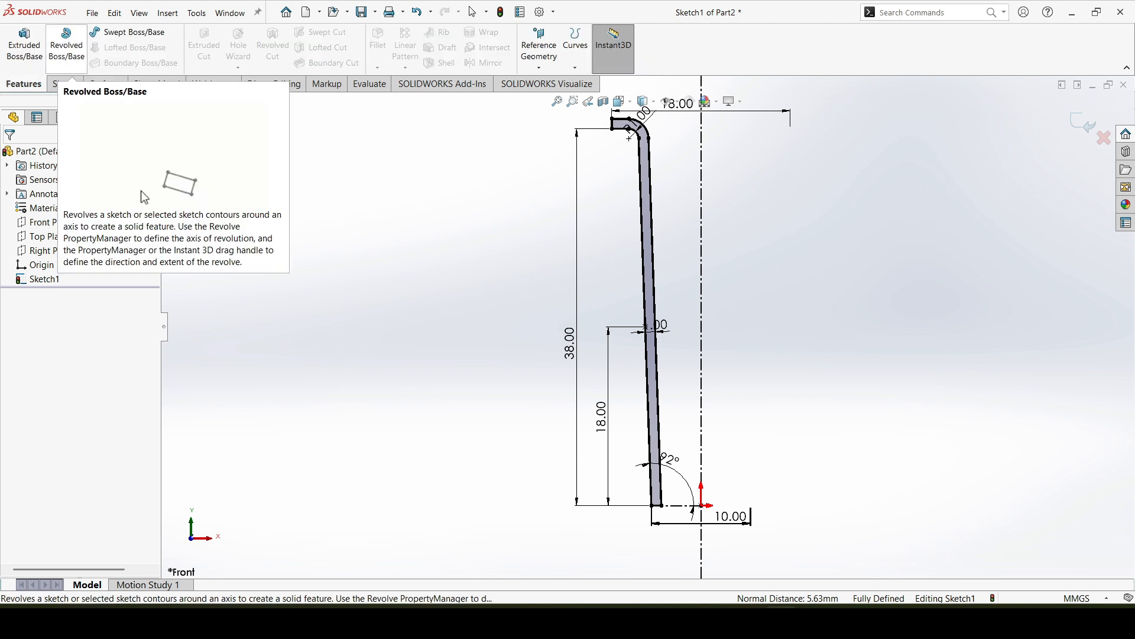
click(66, 44)
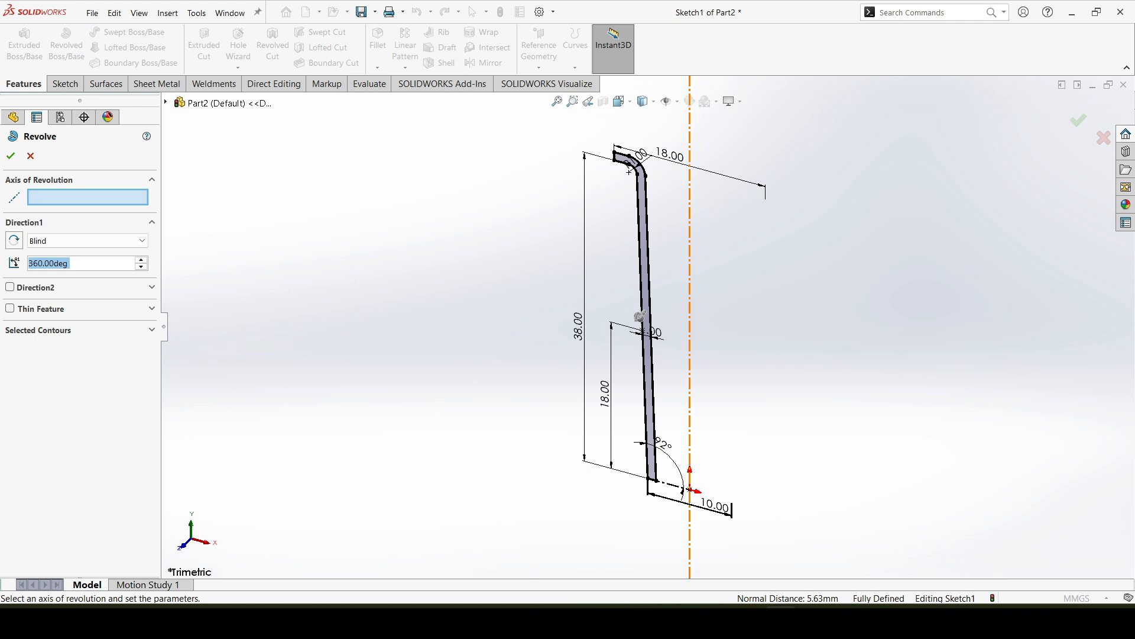
click(690, 319)
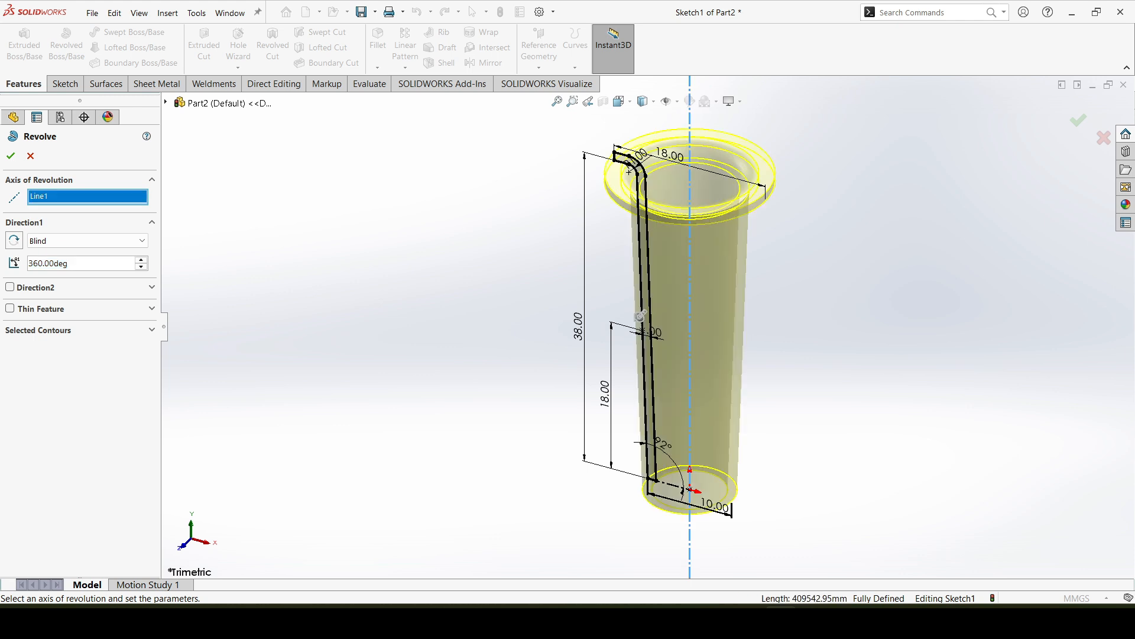
key(Return)
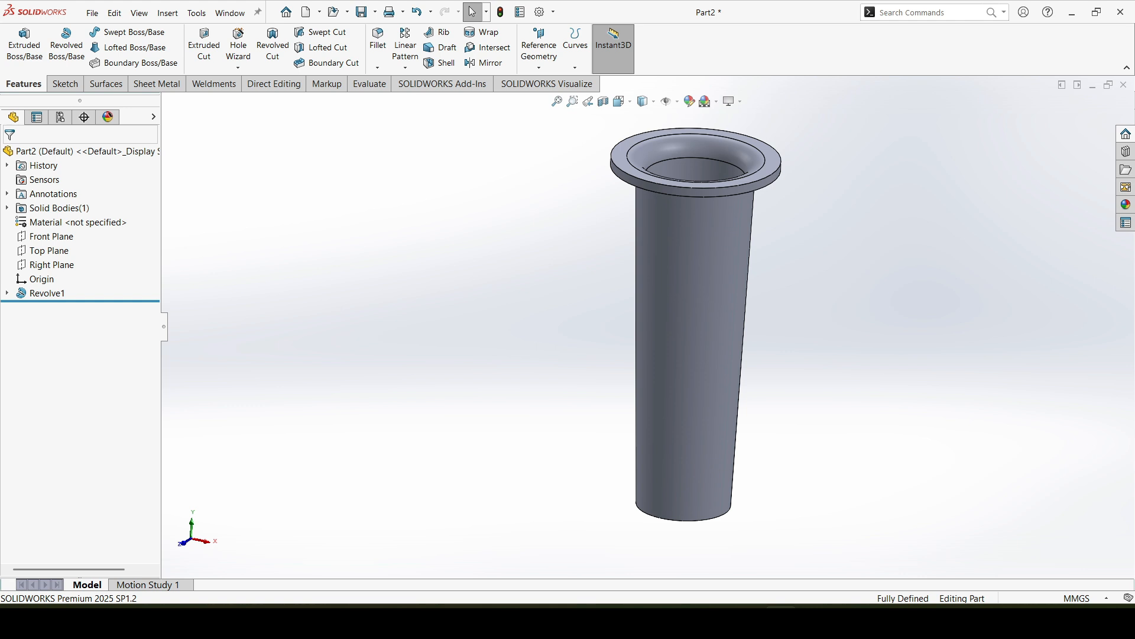
Step: Add a new part configuration named 50mm
click(59, 116)
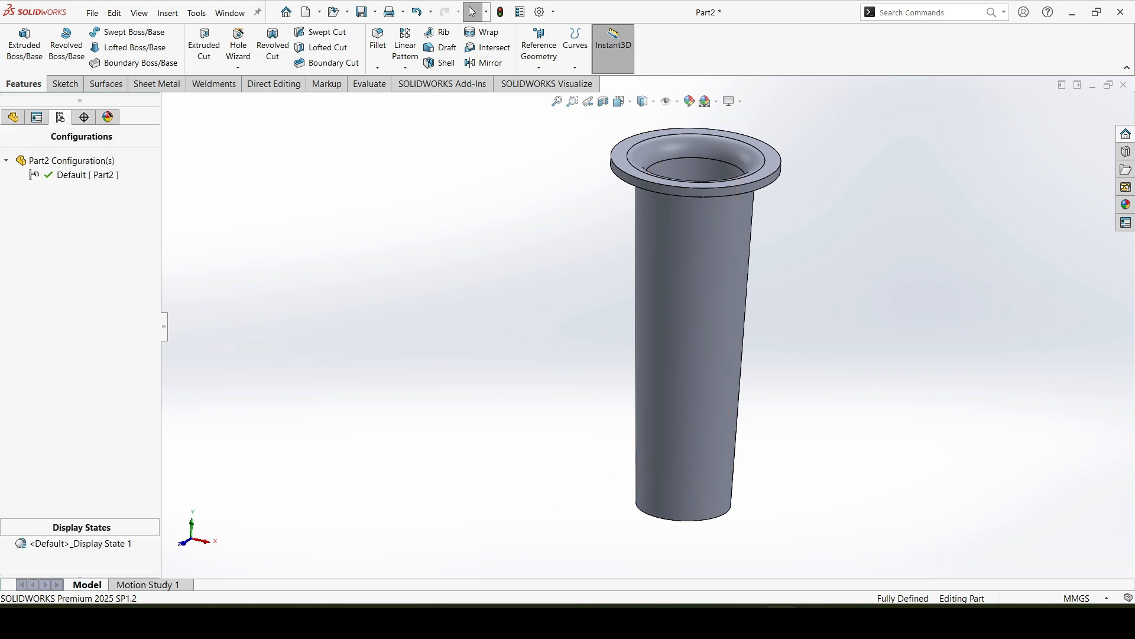
right_click(59, 244)
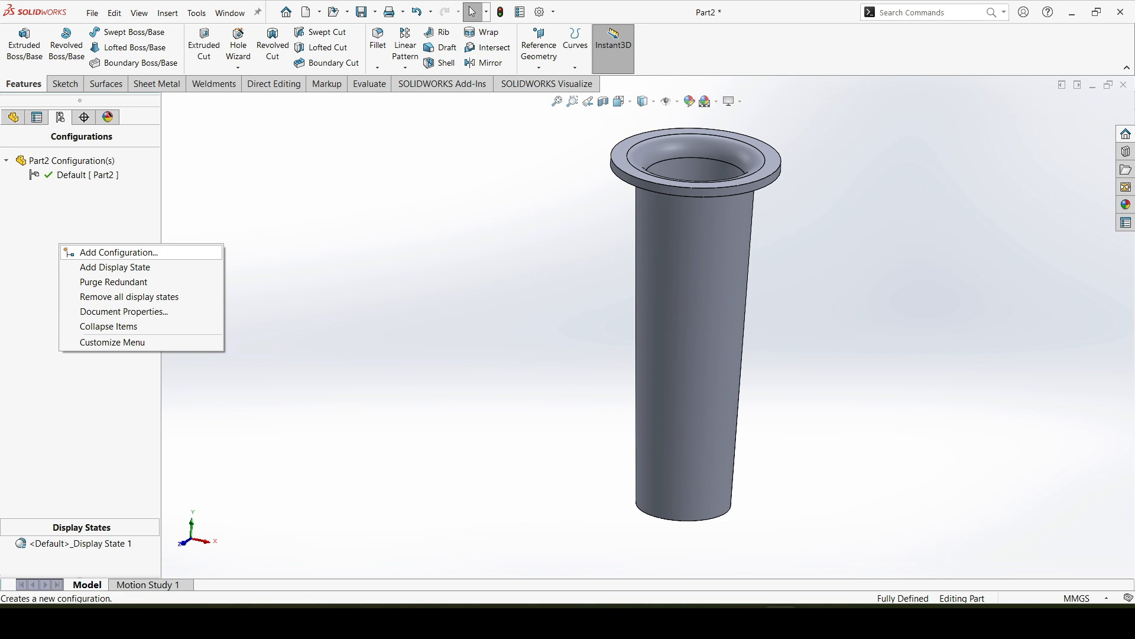
click(95, 253)
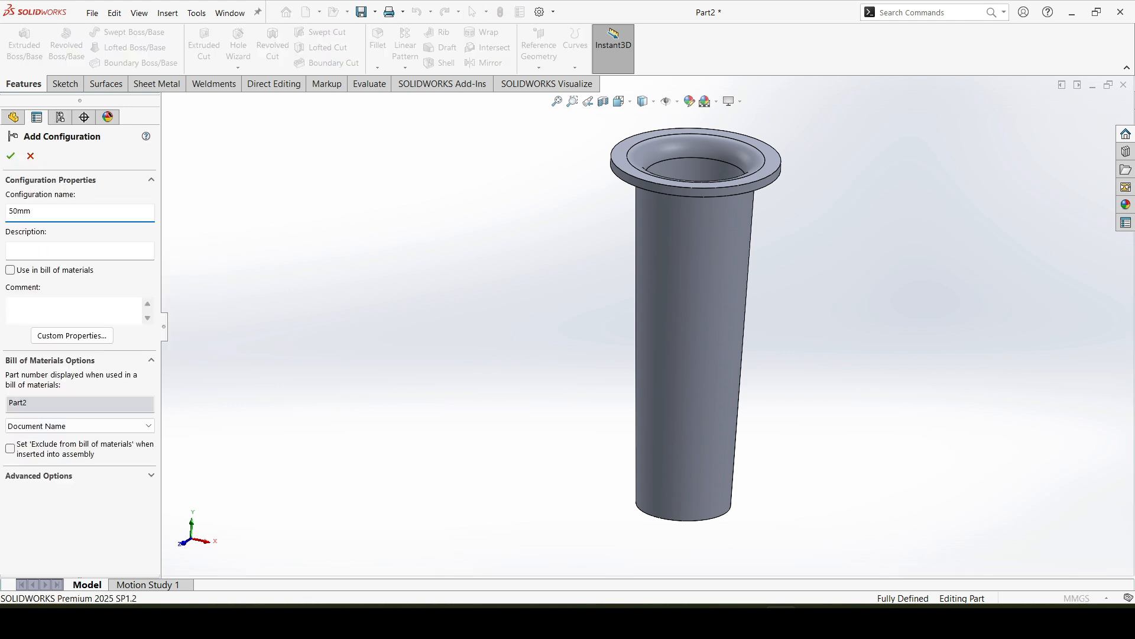
key(Return)
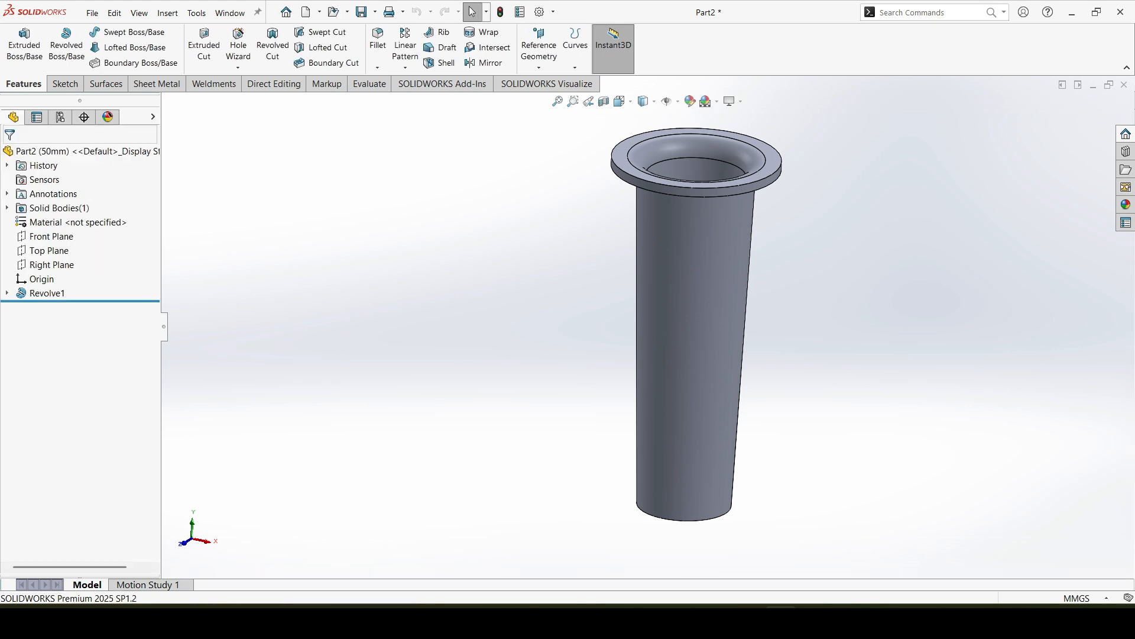
Step: Edit the revolve's sketch and set the profile's overall height to 50 mm for this configuration only
click(8, 293)
click(55, 307)
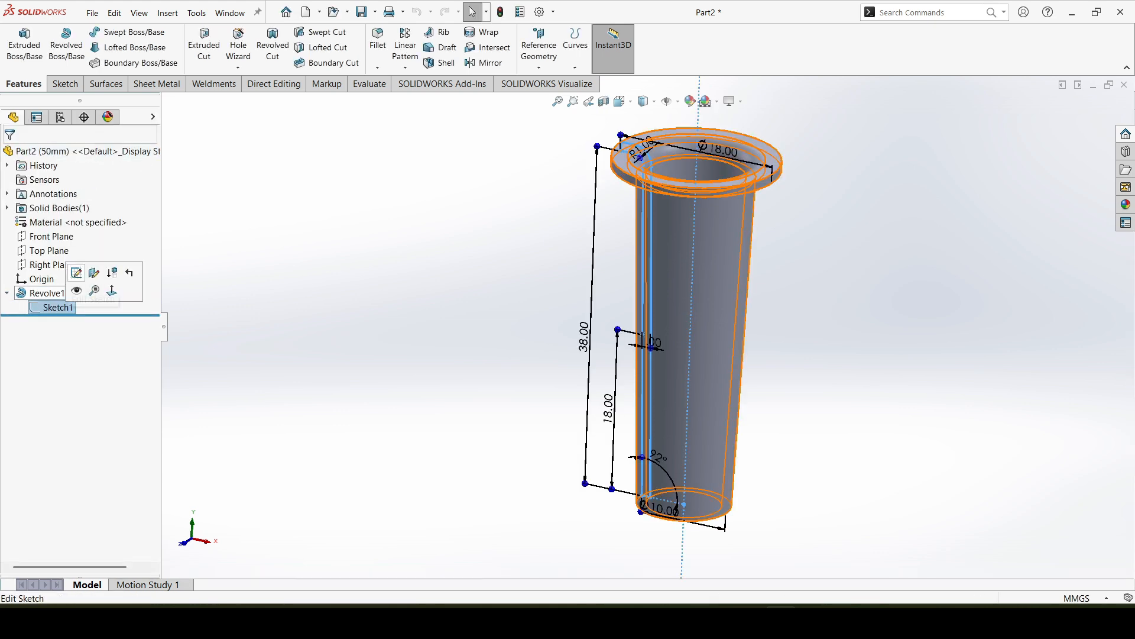
click(77, 273)
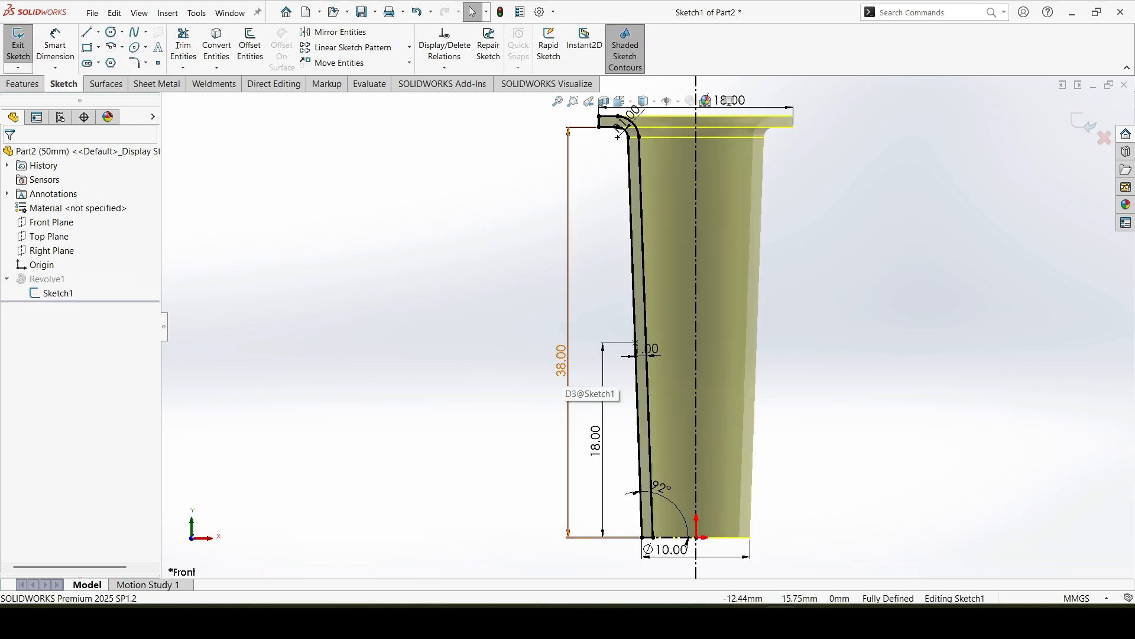
double_click(561, 360)
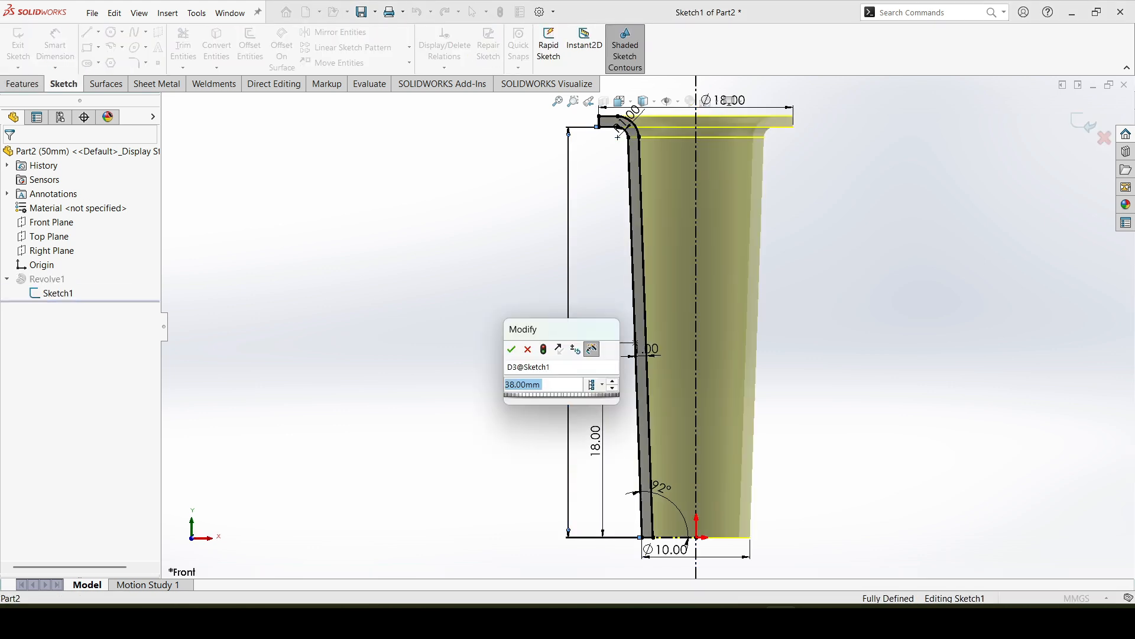
text(50)
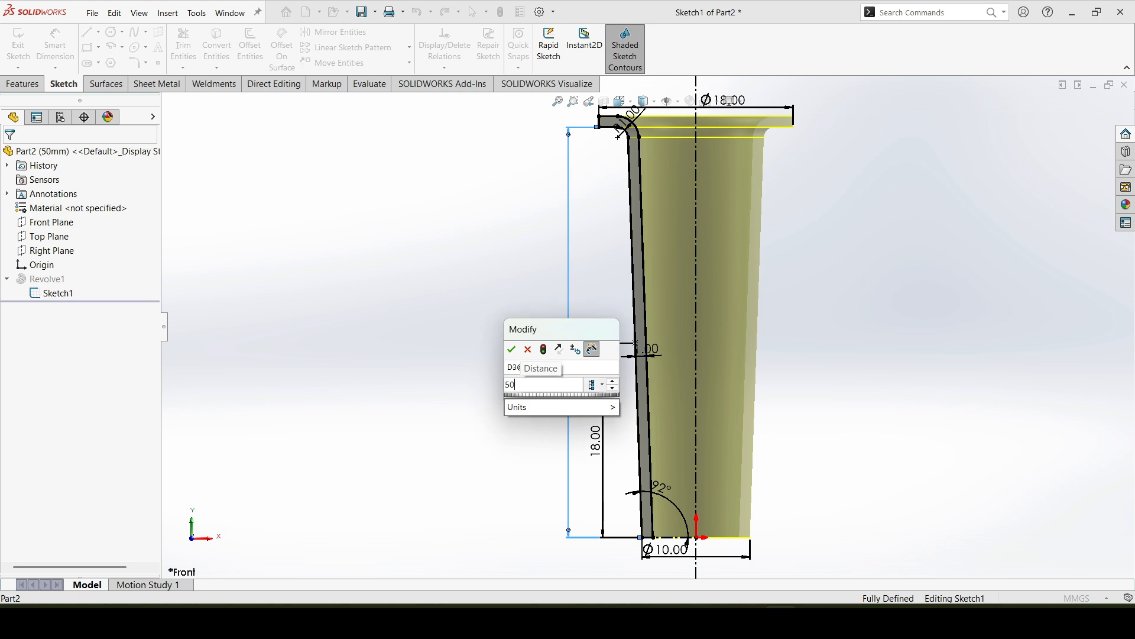
click(597, 384)
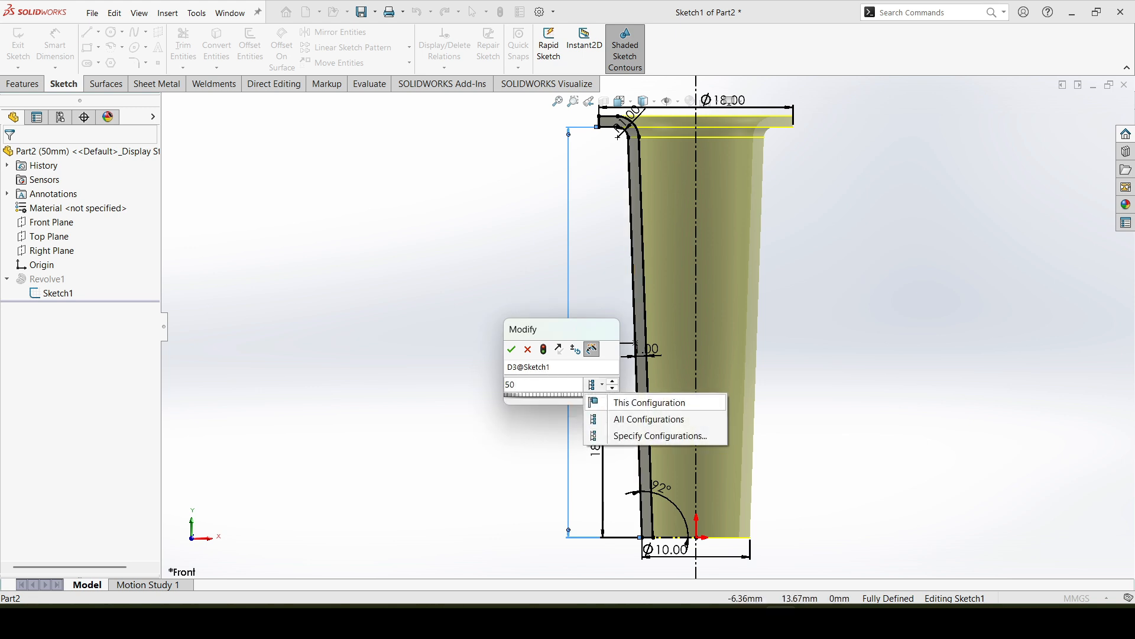
click(615, 399)
click(512, 349)
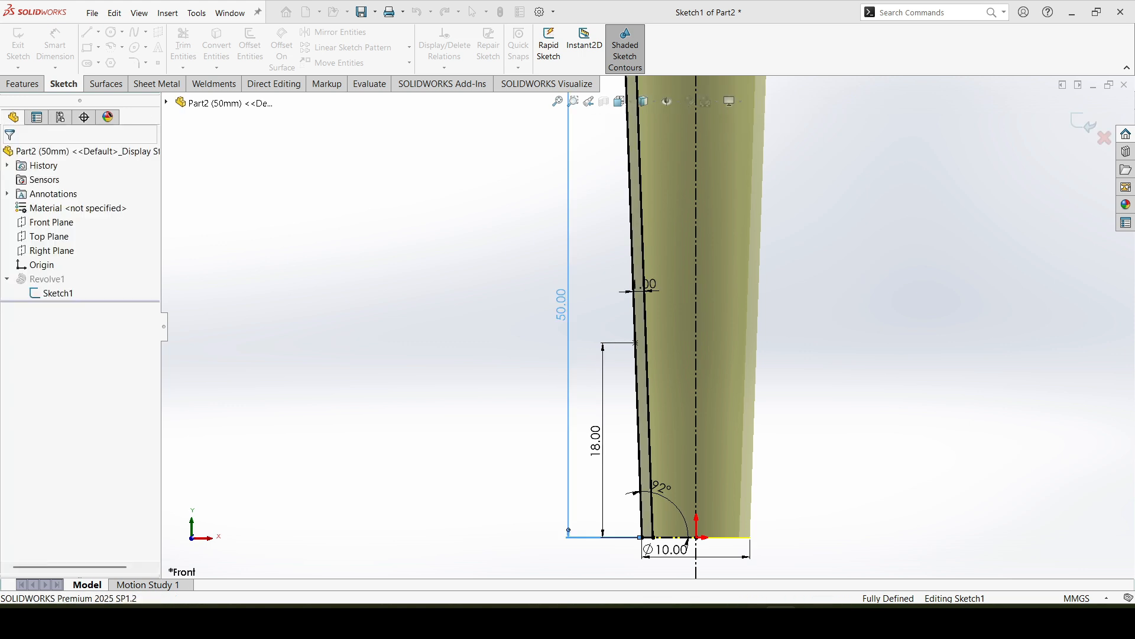
Step: Set the upper flange's diameter to 20 mm for this configuration only
scroll(648, 327, up, 5)
scroll(673, 195, down, 8)
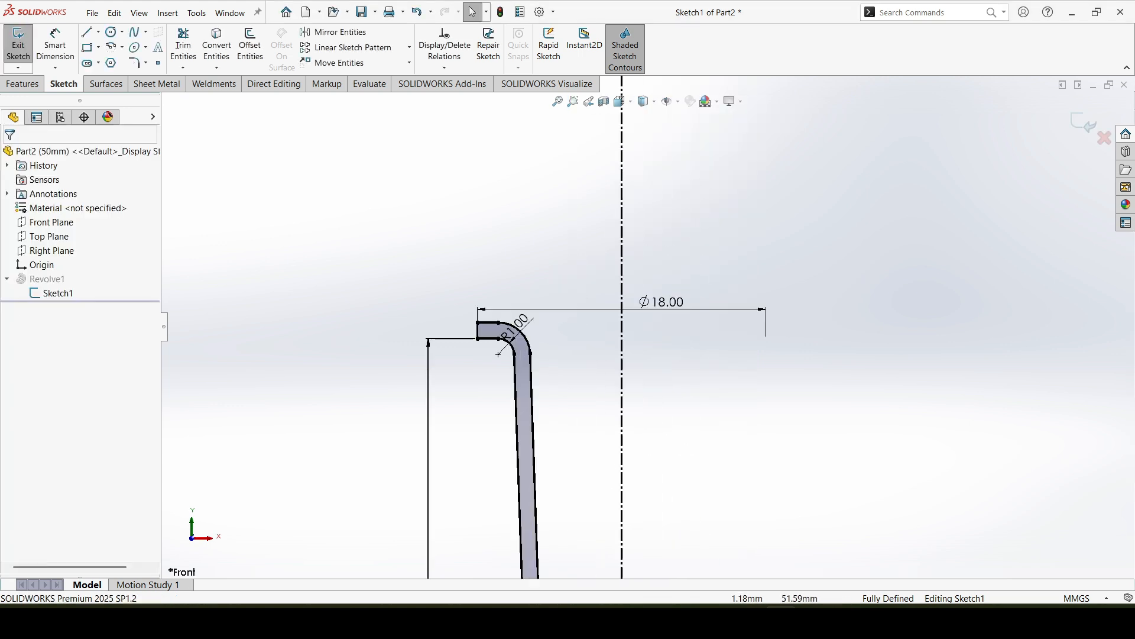
double_click(680, 302)
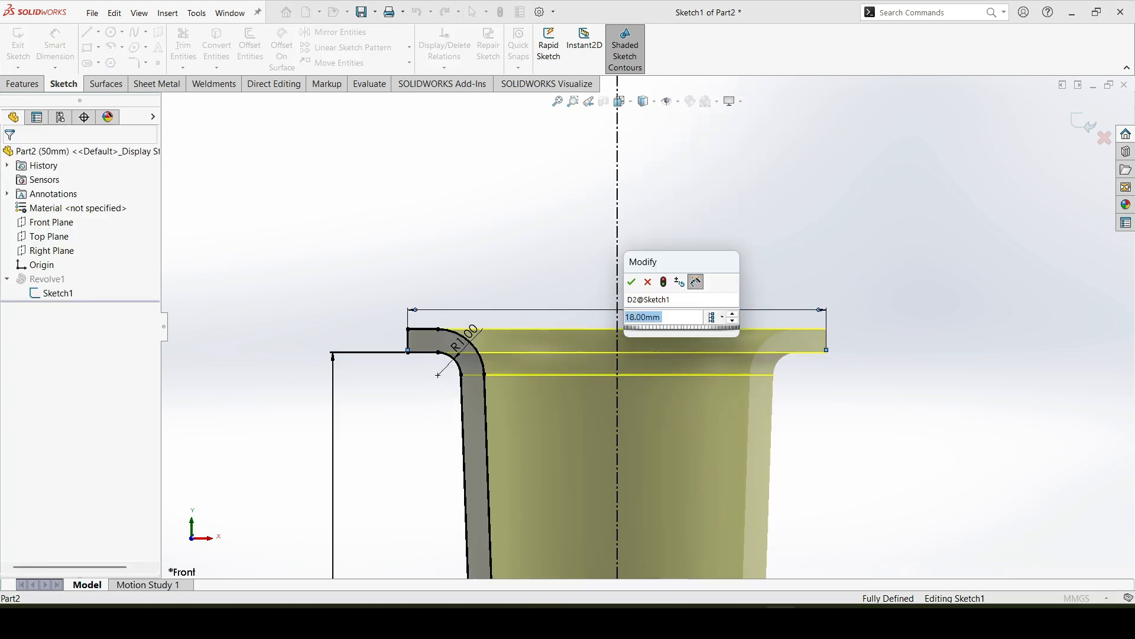
text(20)
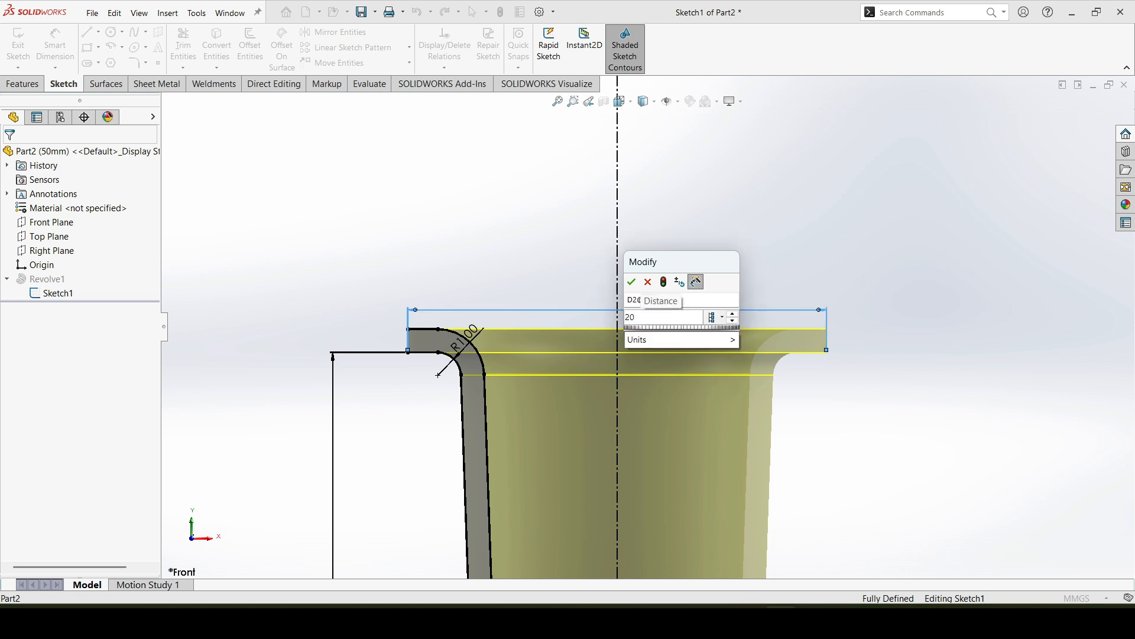
click(715, 317)
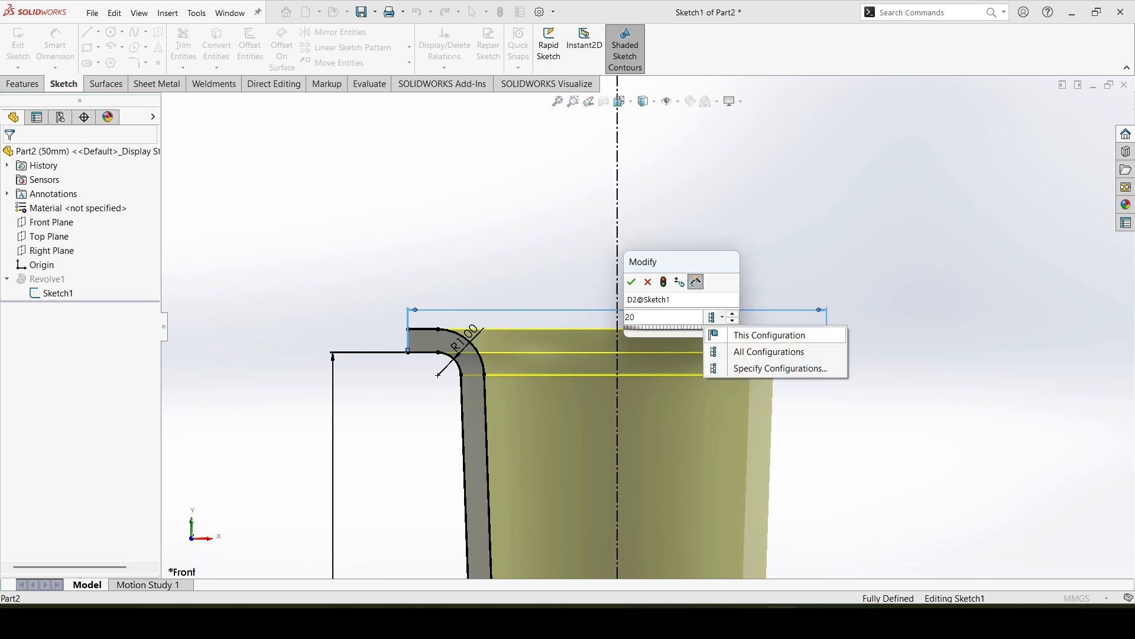
click(769, 335)
click(631, 282)
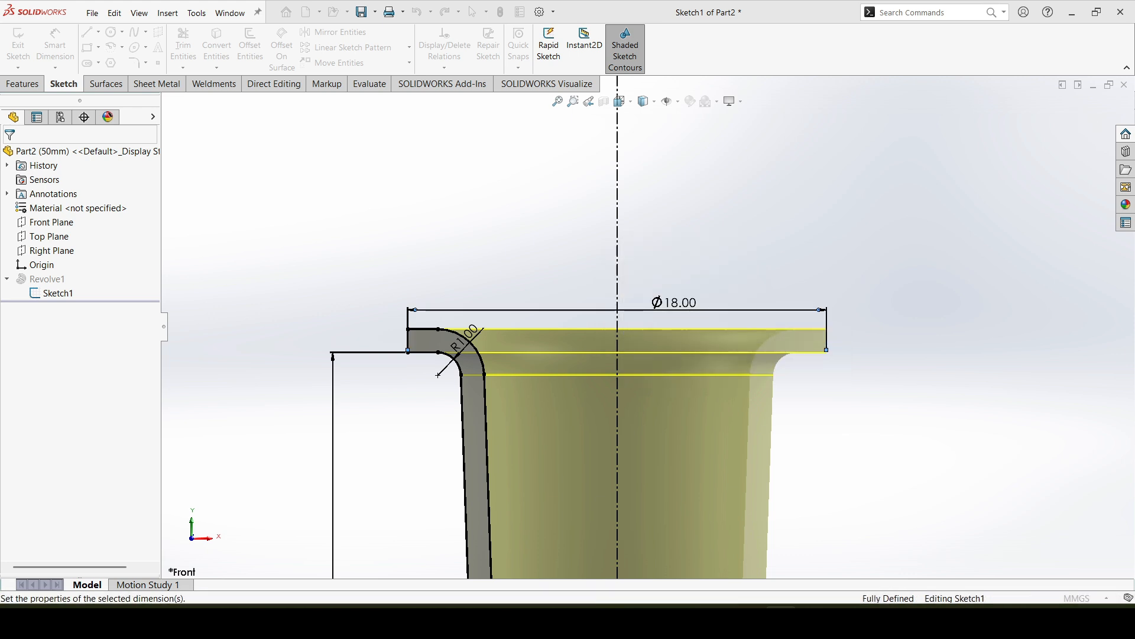
Step: Set the radius of the flange's bend to 2 mm for this configuration only and exit the sketch
double_click(437, 375)
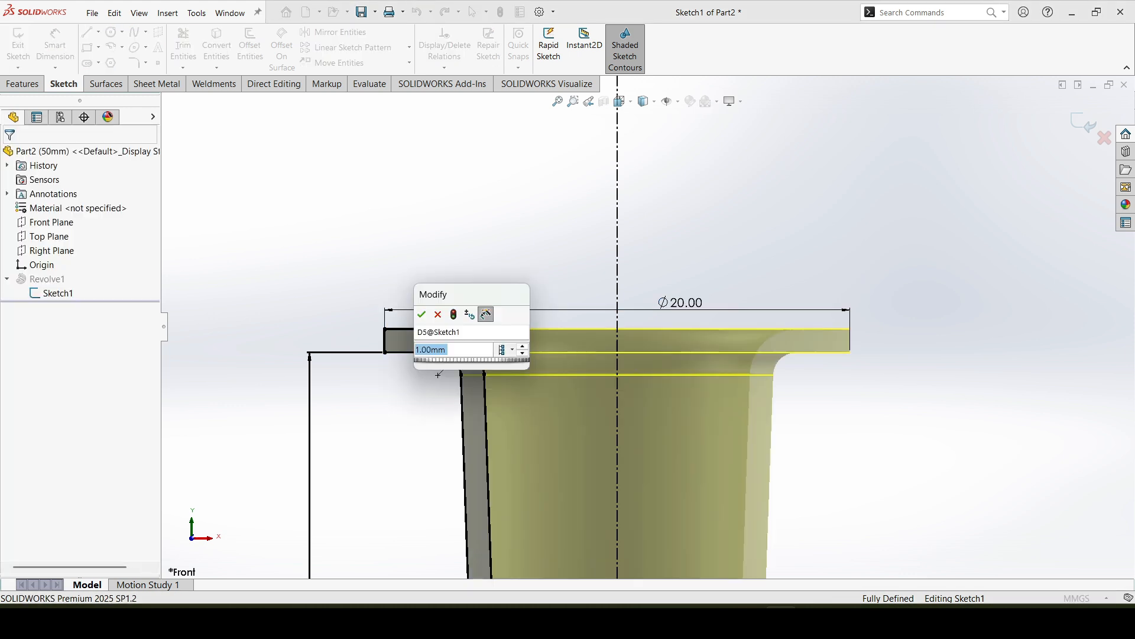
text(2)
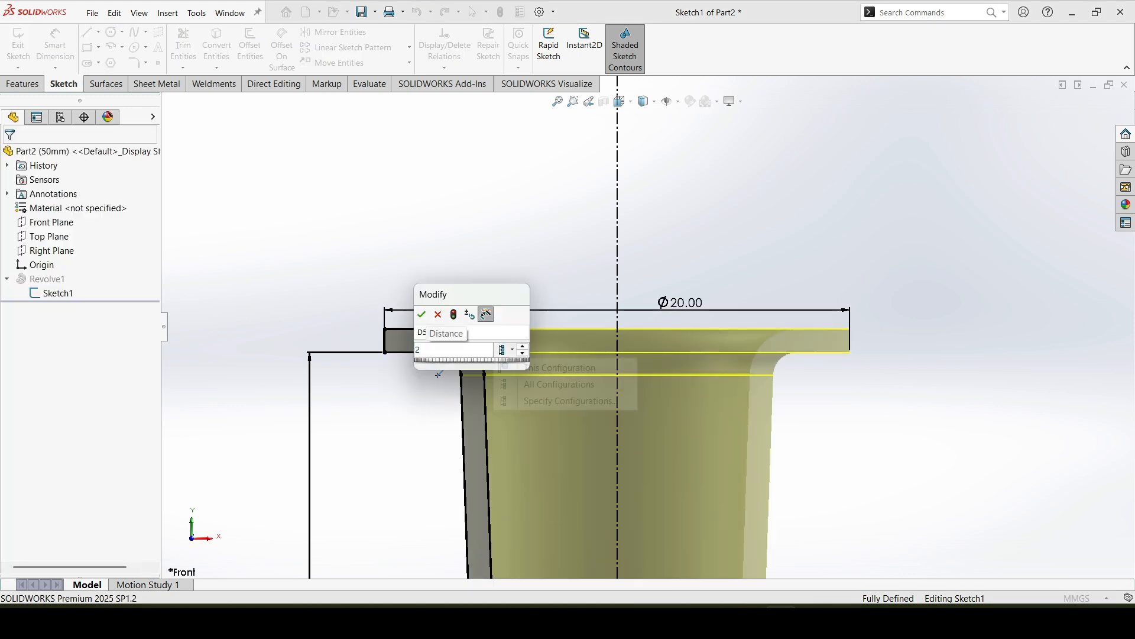
click(558, 368)
click(422, 314)
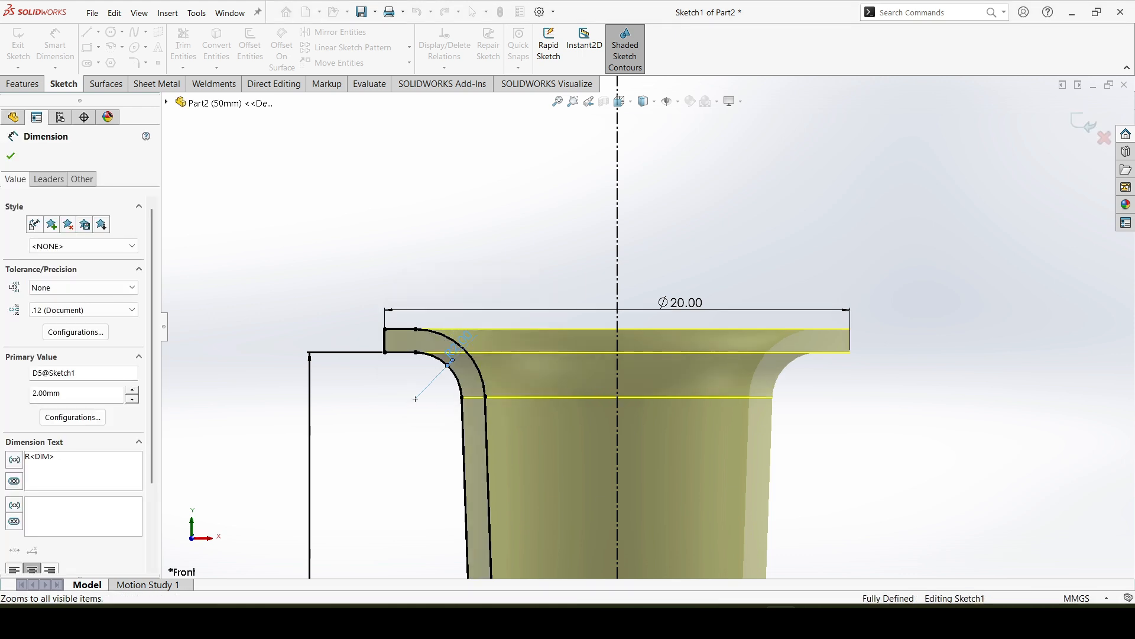
key(f)
key(Escape)
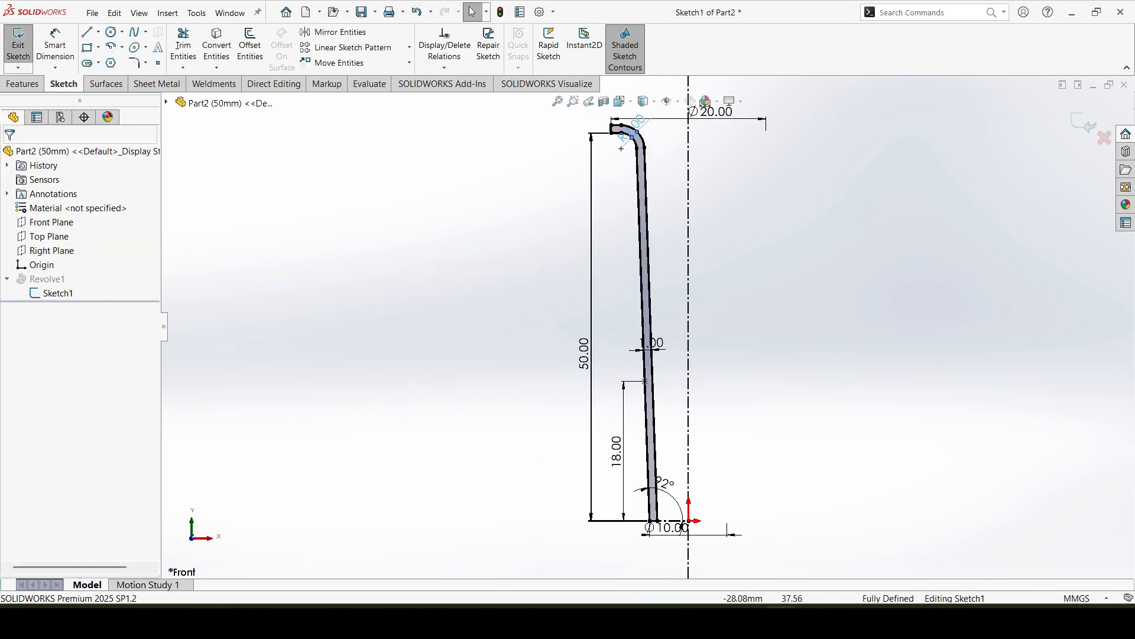
click(18, 45)
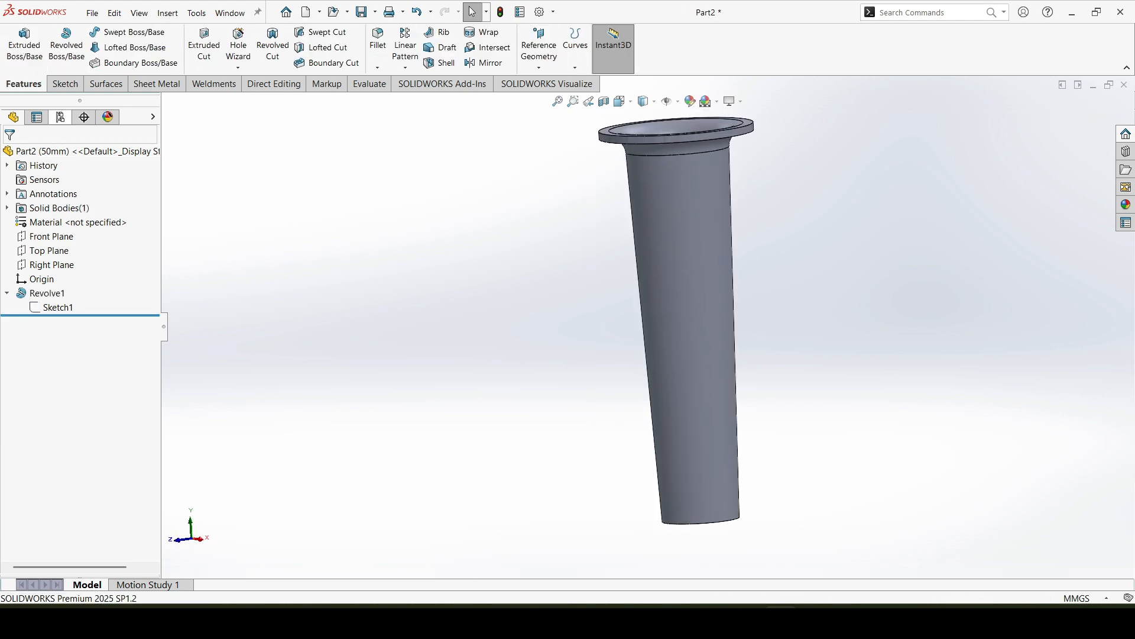
Step: Add another part configuration named 65mm
click(60, 116)
right_click(52, 227)
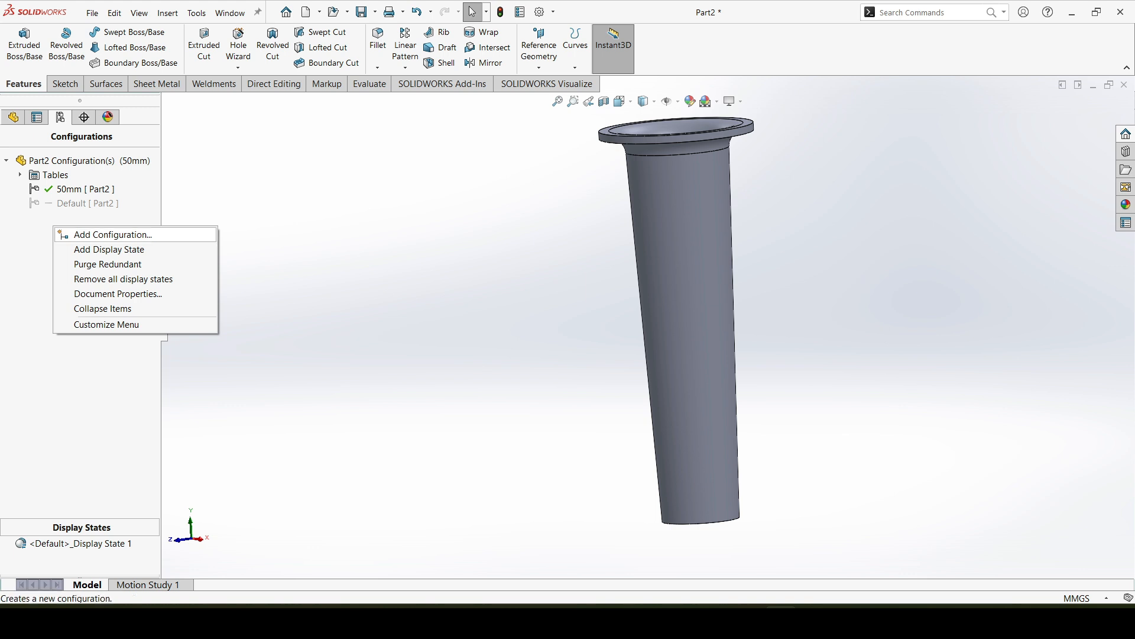
click(88, 235)
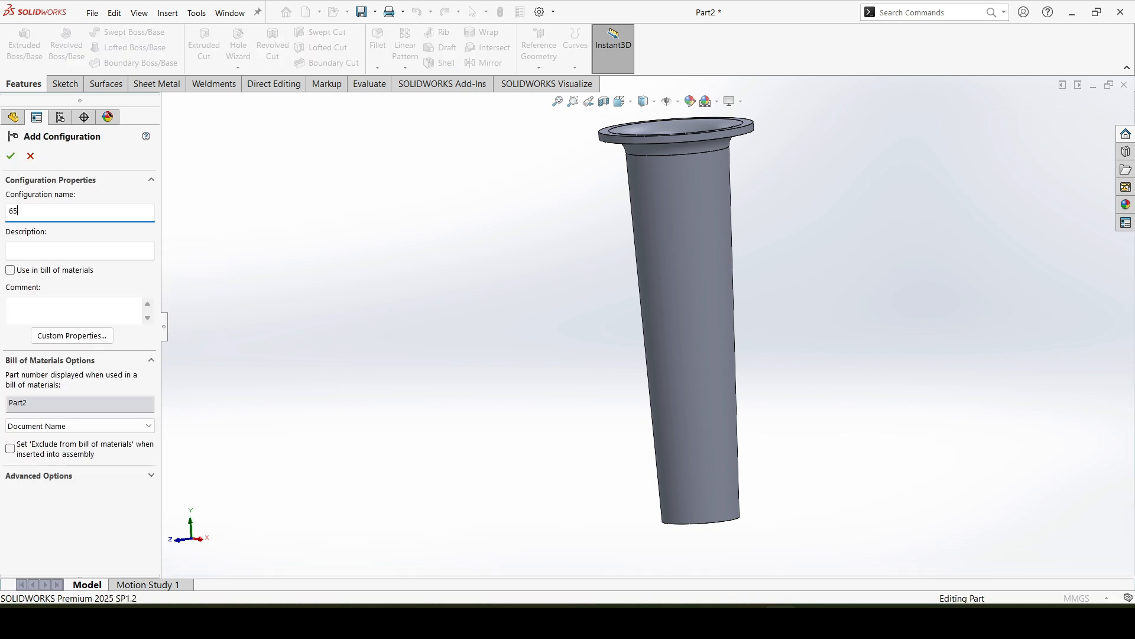
click(11, 155)
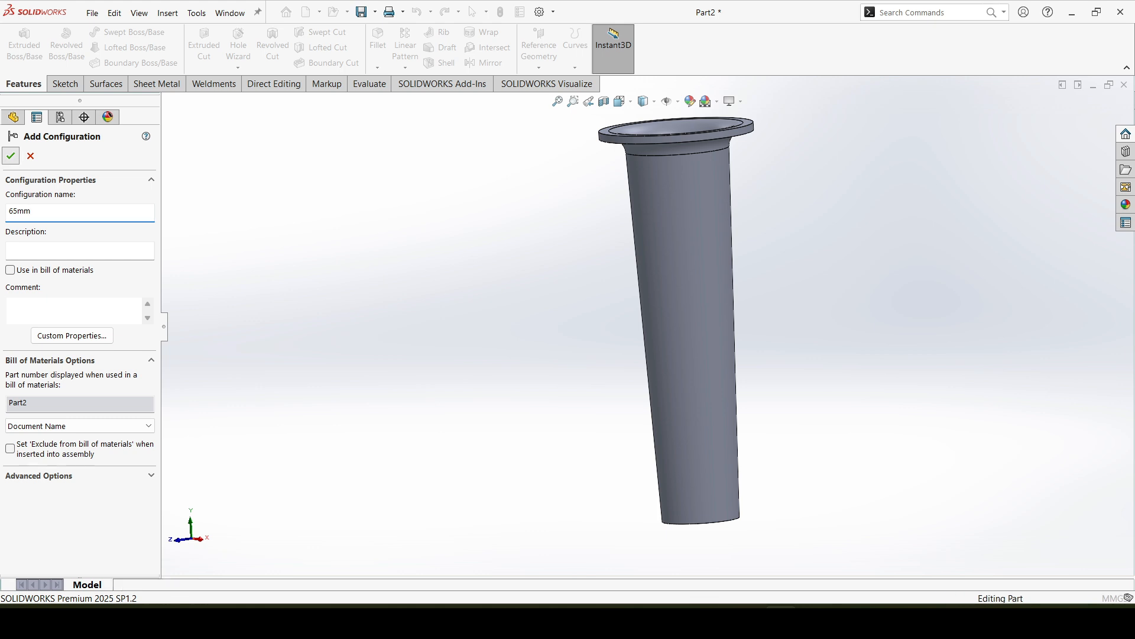
Step: Edit the revolve's sketch in the 65mm configuration and set the profile's overall height to 65 mm
click(13, 117)
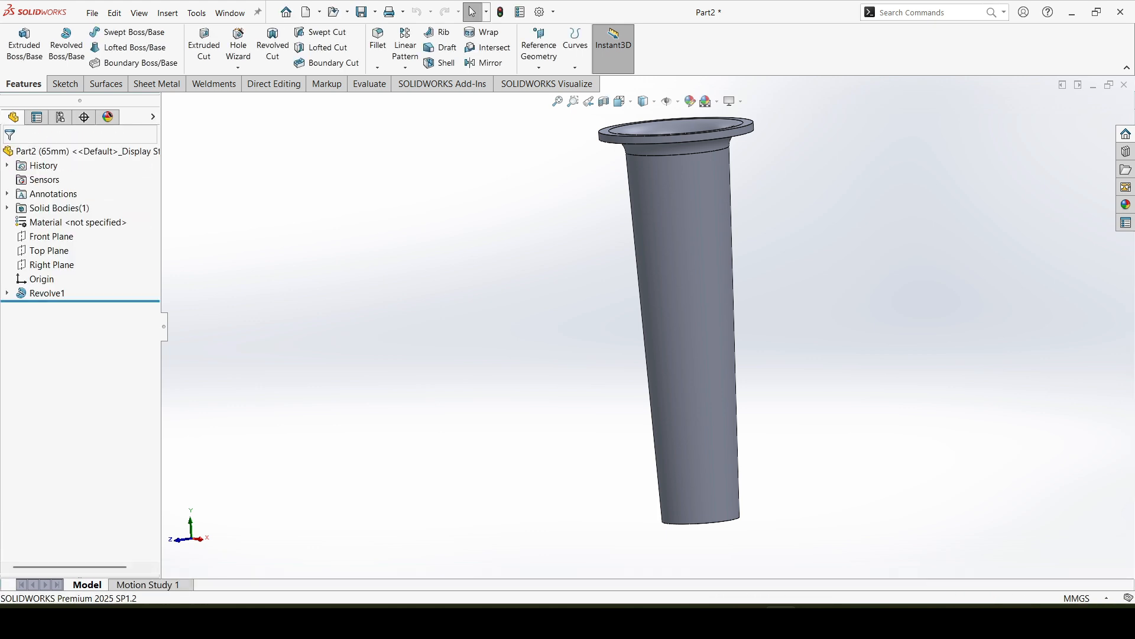
click(7, 294)
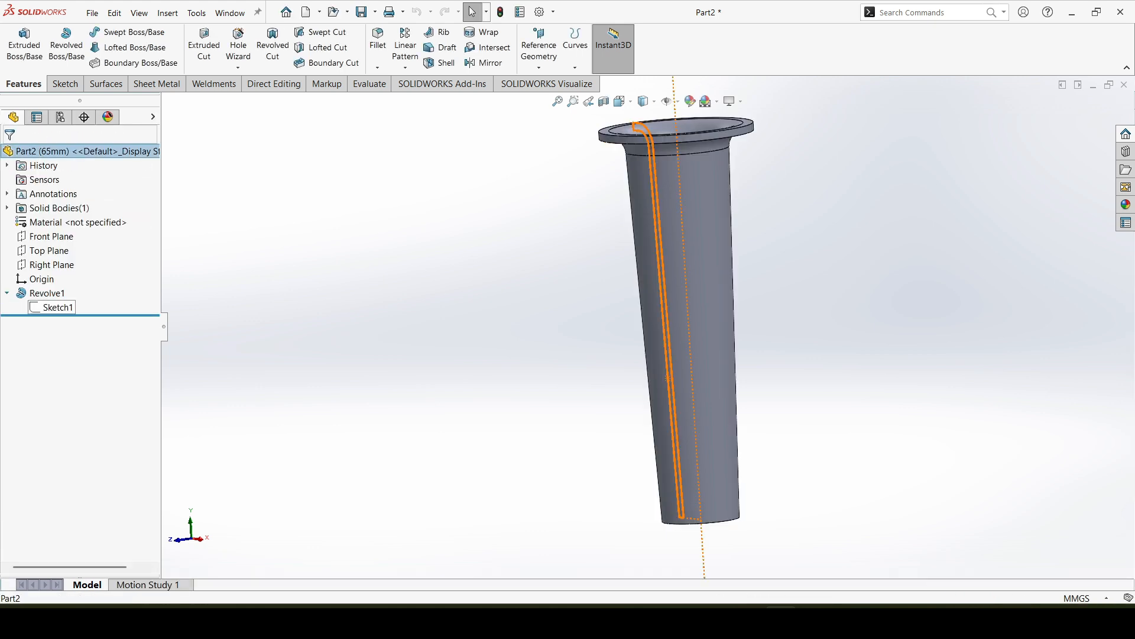
click(54, 307)
click(71, 274)
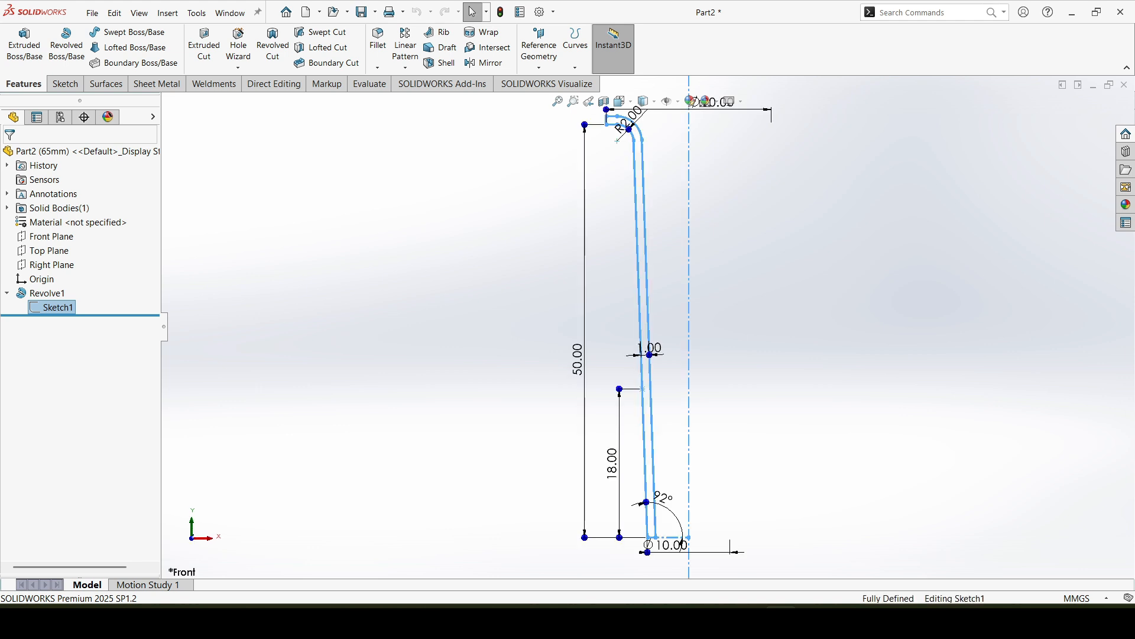
double_click(578, 363)
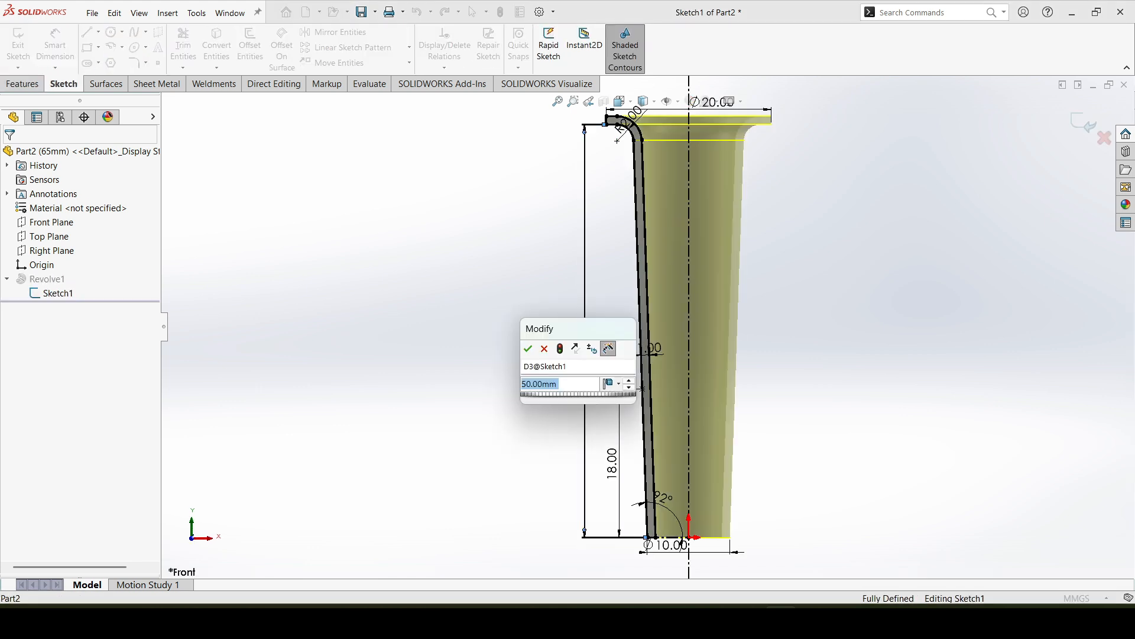
text(65)
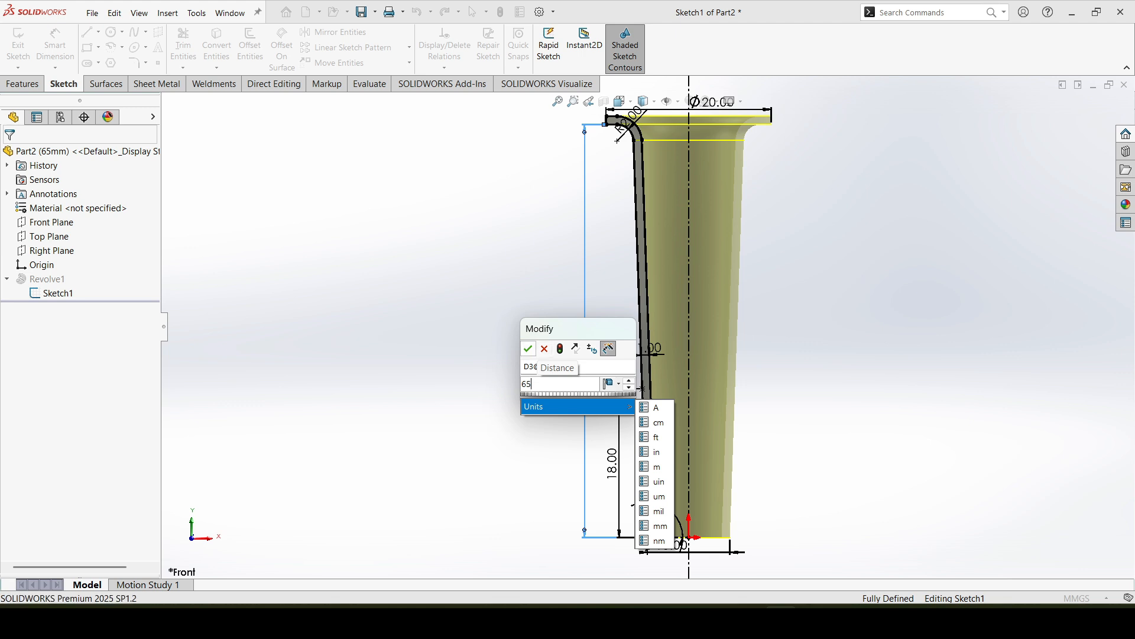
click(528, 348)
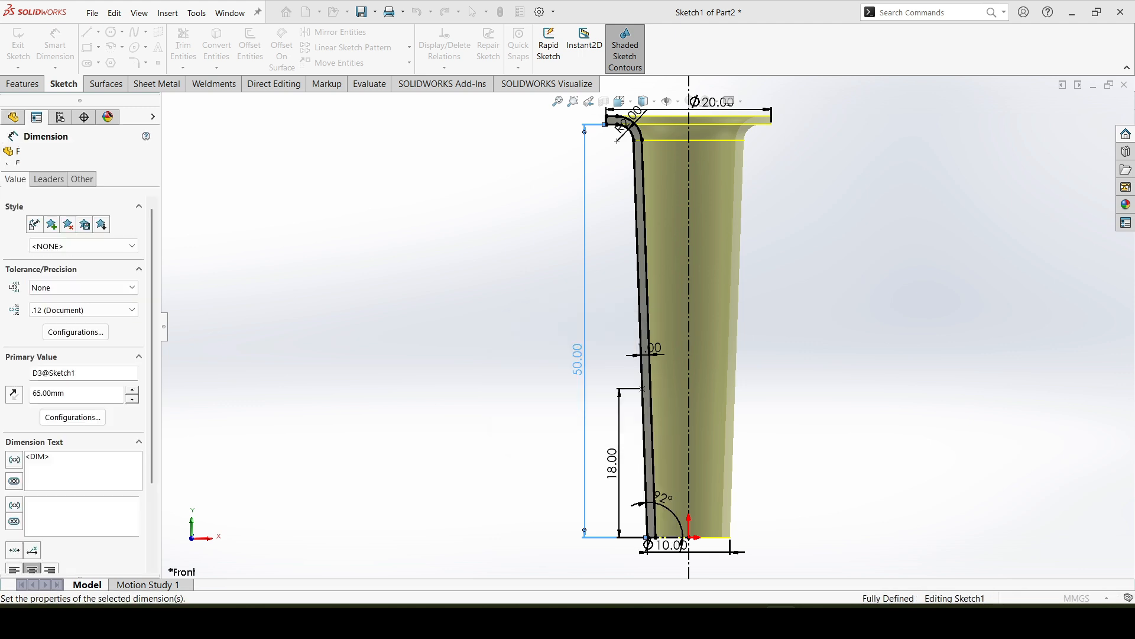
scroll(624, 110, down, 4)
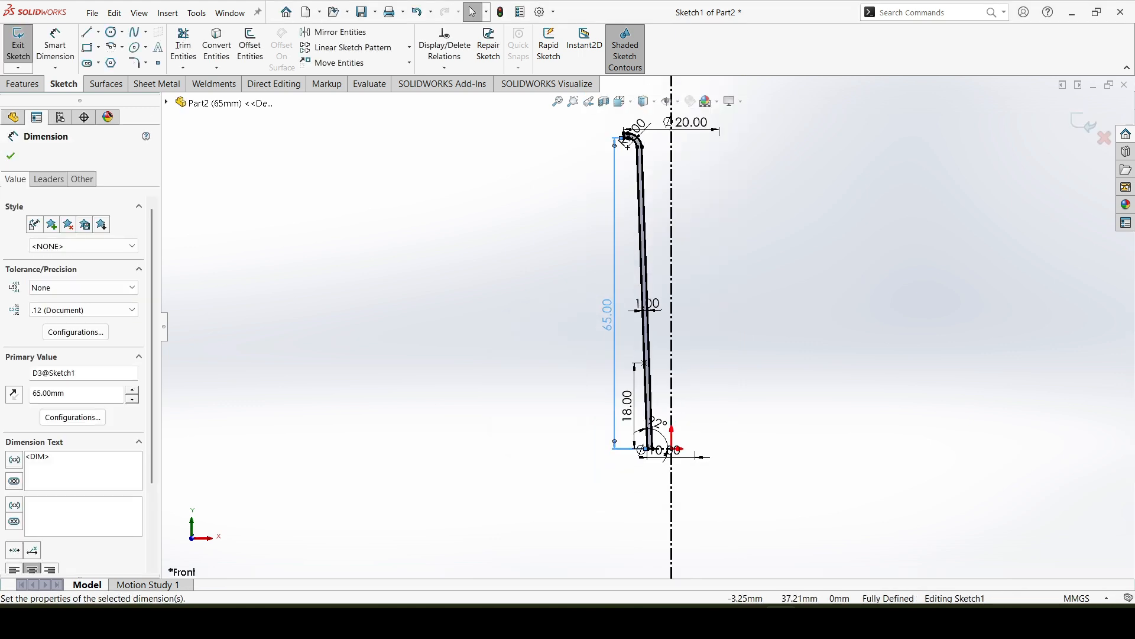
scroll(683, 133, down, 1)
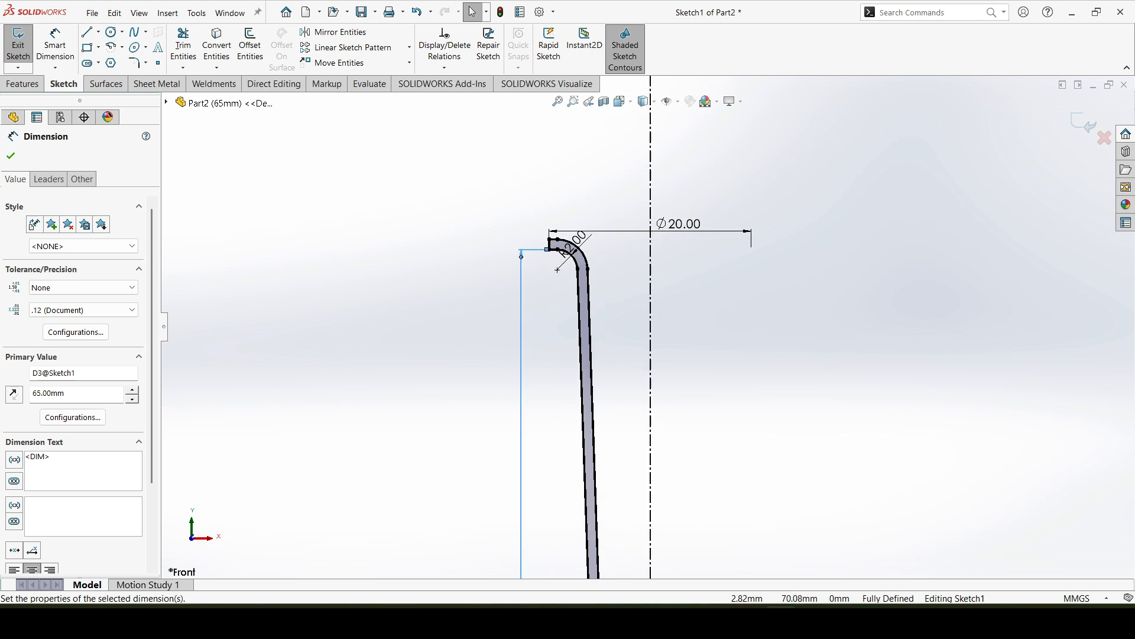
Step: Set the upper flange's diameter to 25 mm in the 65mm configuration's sketch
double_click(678, 223)
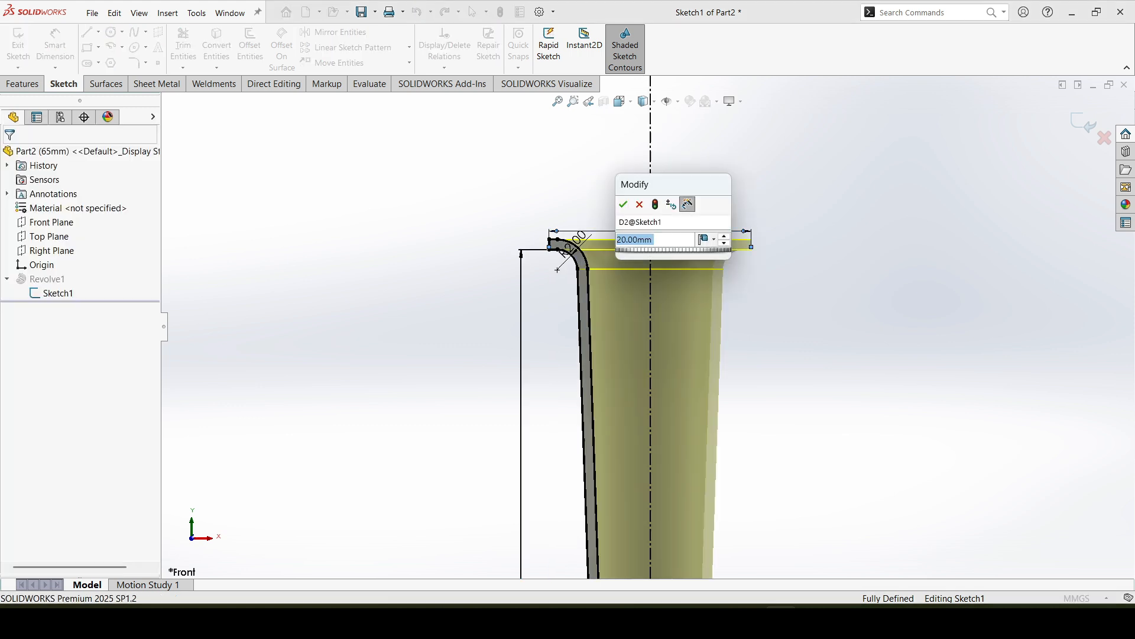
text(20)
key(Return)
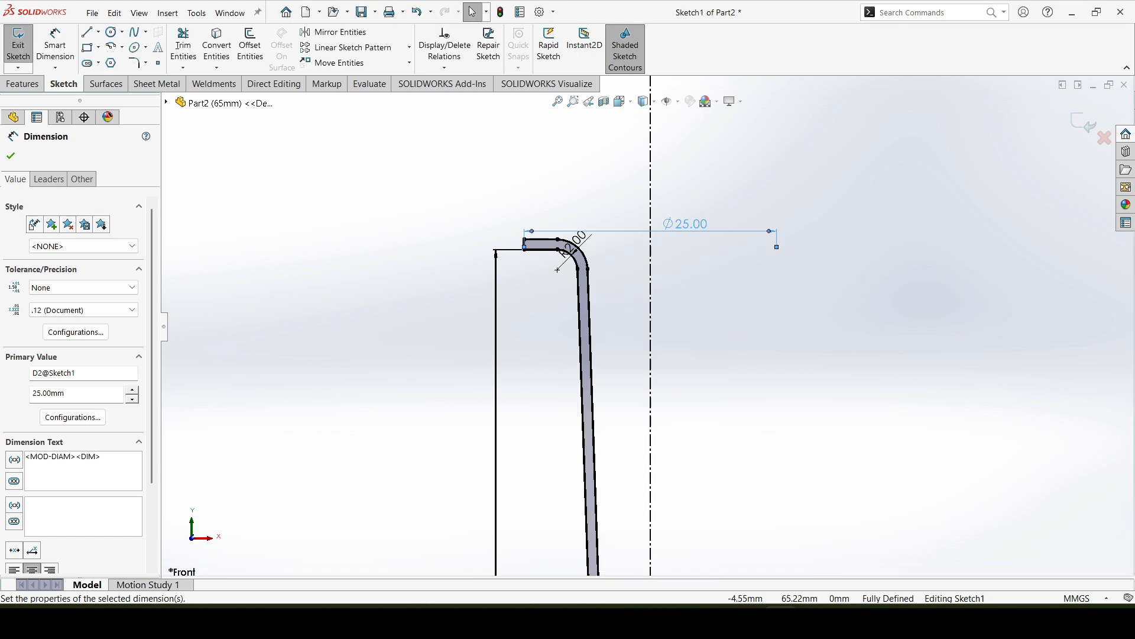
Step: Set the radius of the flange's bend to 5 mm and exit the sketch to rebuild the revolved tube
click(557, 270)
double_click(571, 243)
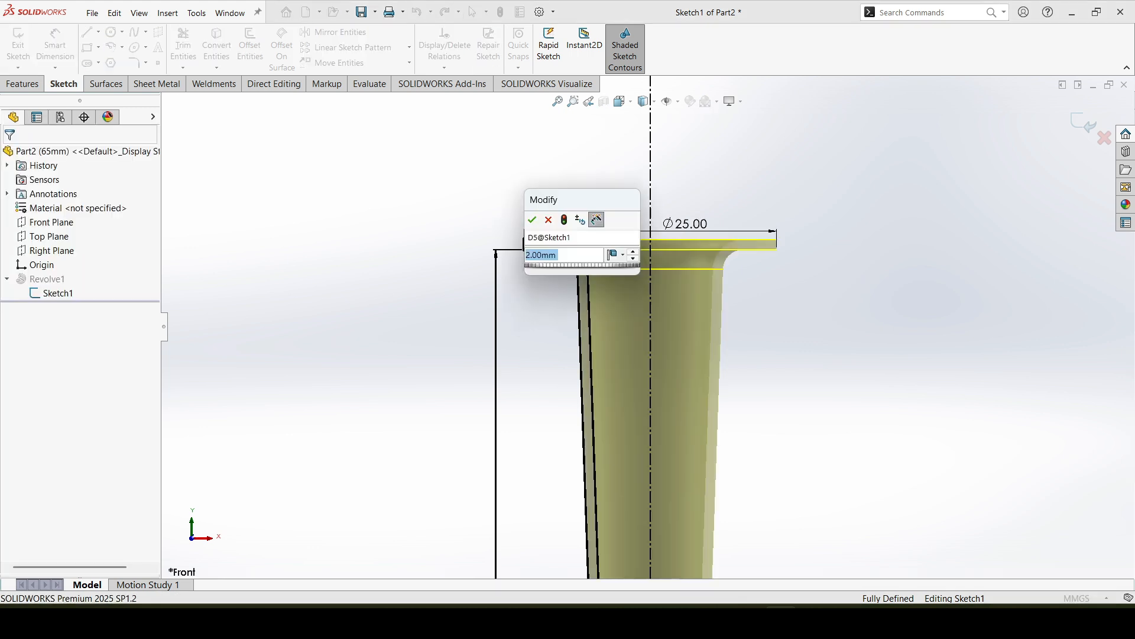
text(5)
key(Return)
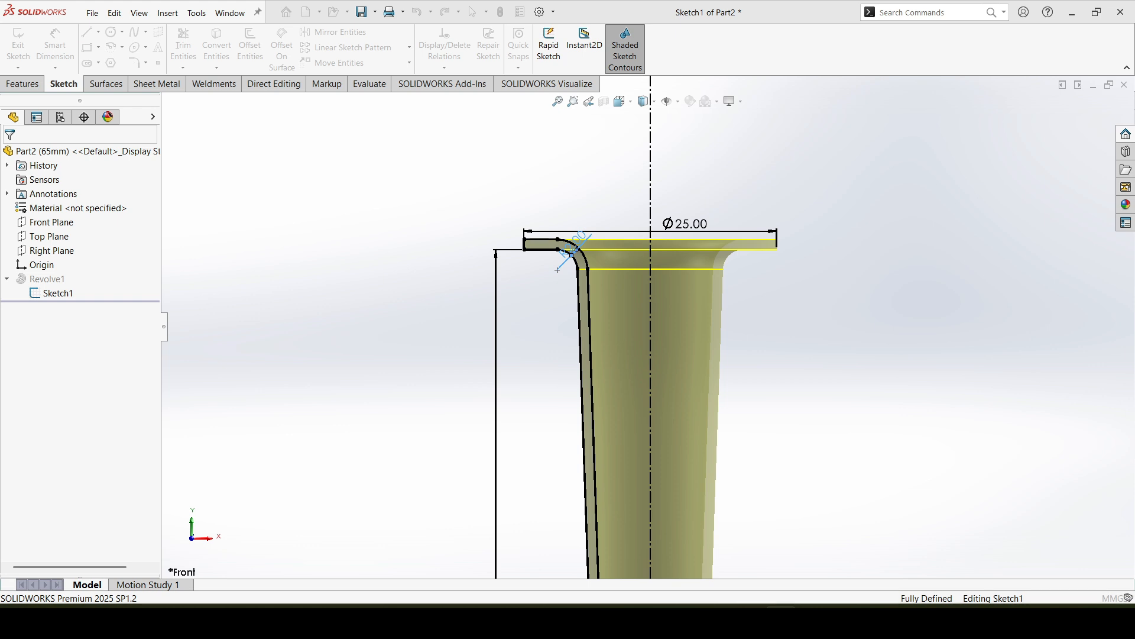
click(11, 155)
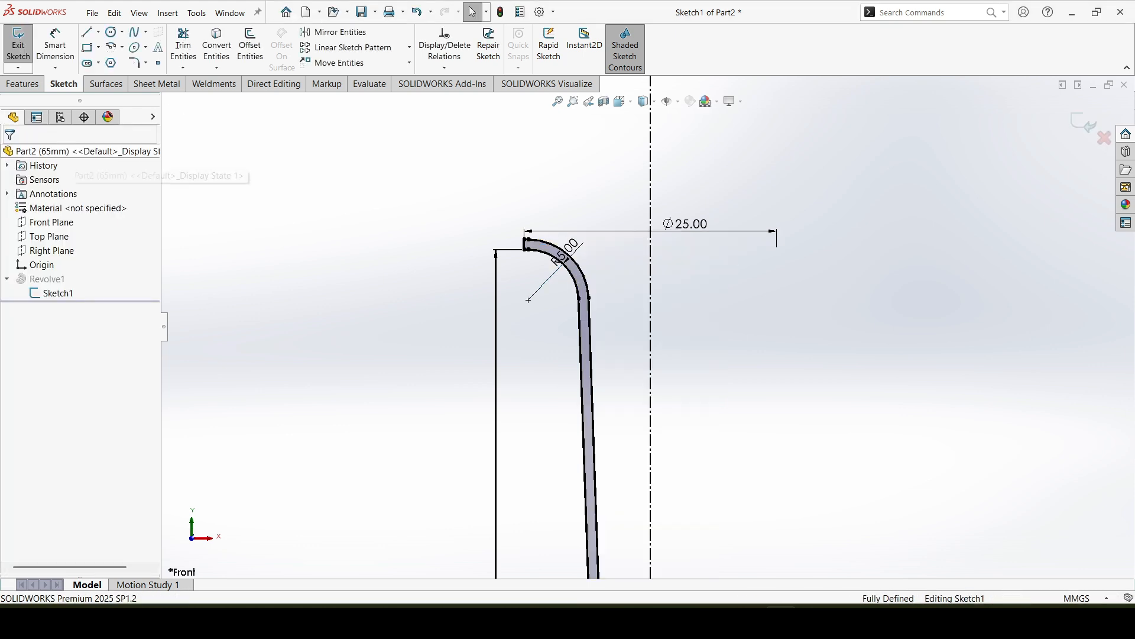
click(18, 44)
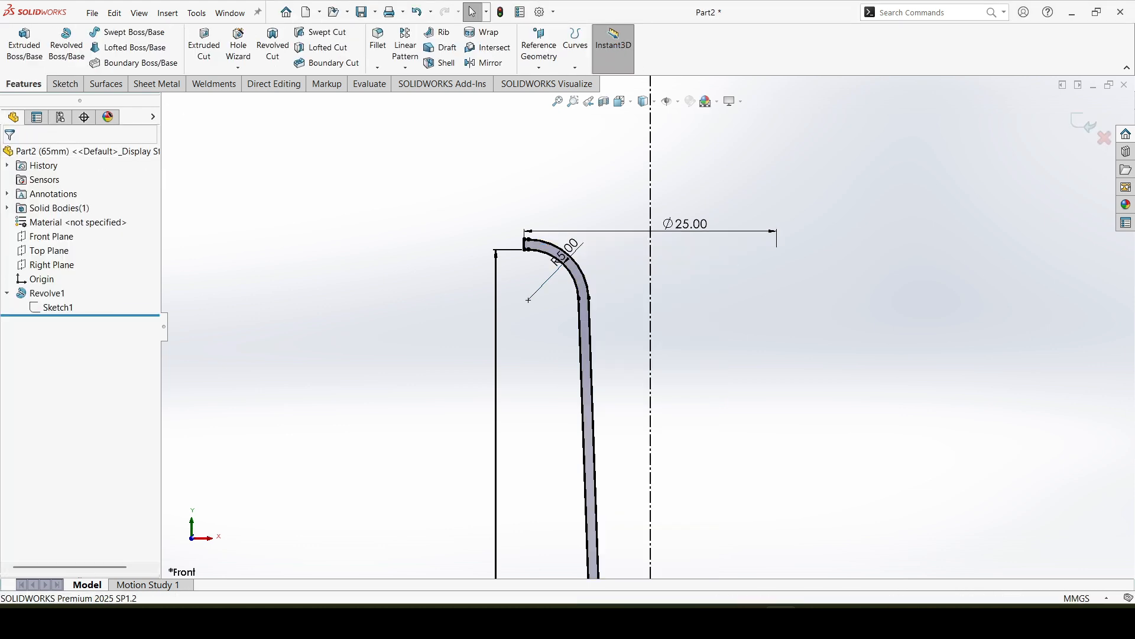
click(557, 101)
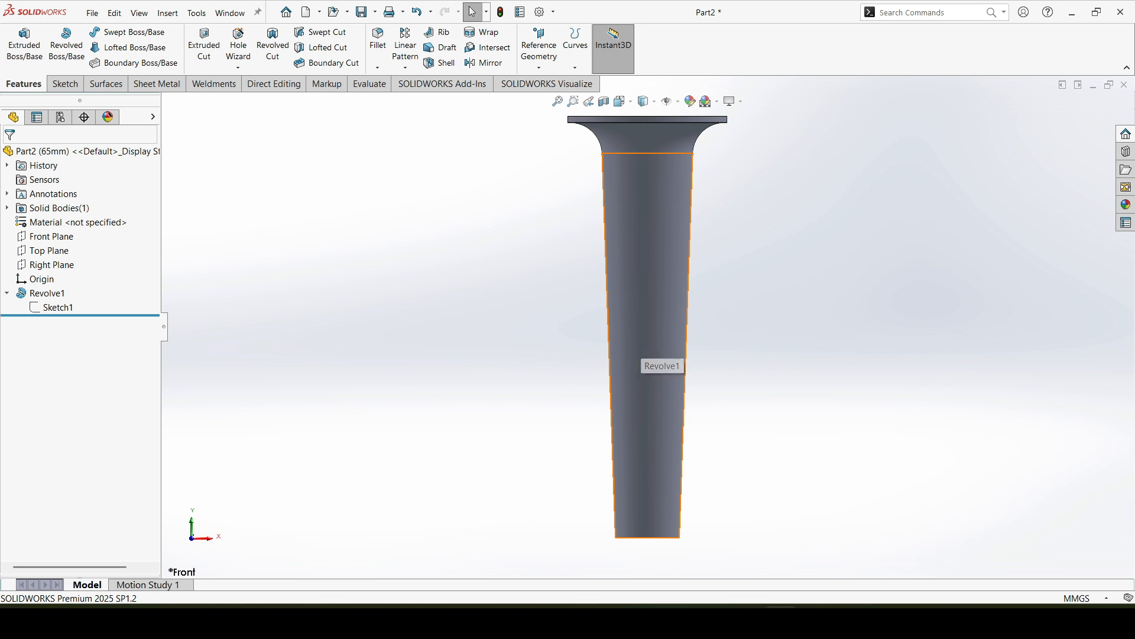
middle_drag(640, 349, 637, 373)
scroll(648, 325, up, 3)
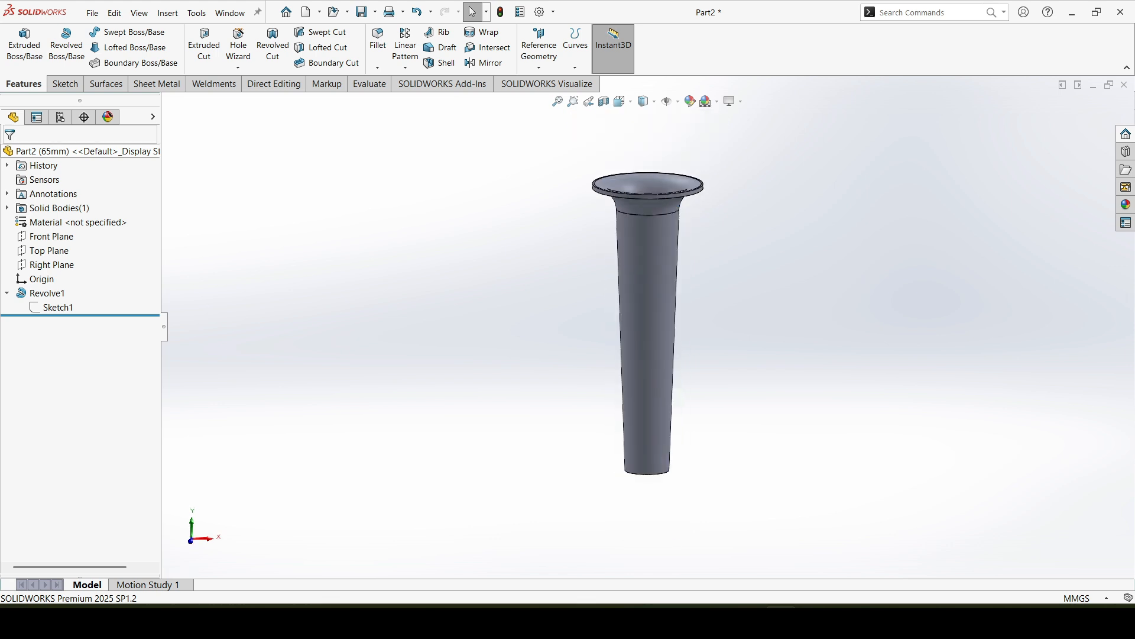
Step: Activate the 50mm configuration and switch the part back to the Default configuration
click(60, 117)
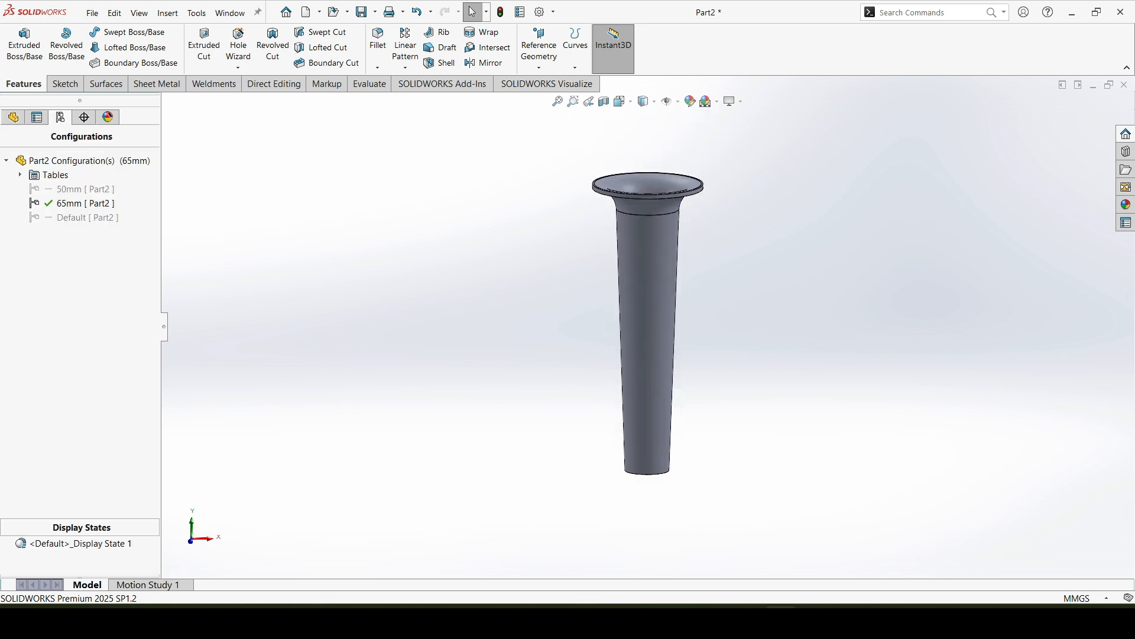
right_click(85, 192)
click(113, 201)
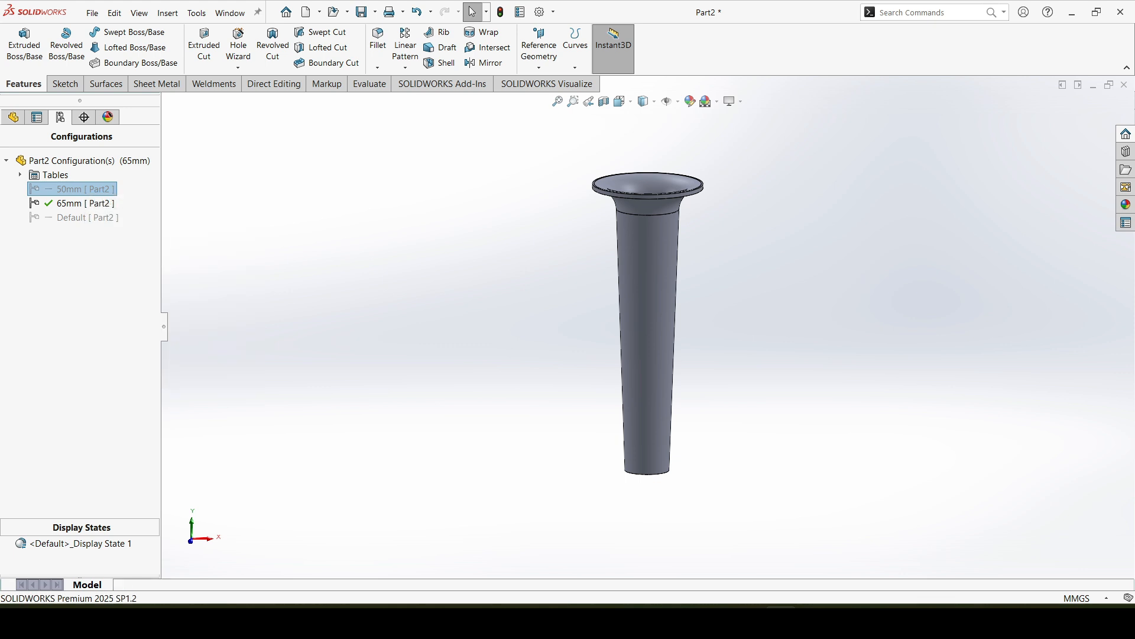
right_click(86, 215)
click(113, 224)
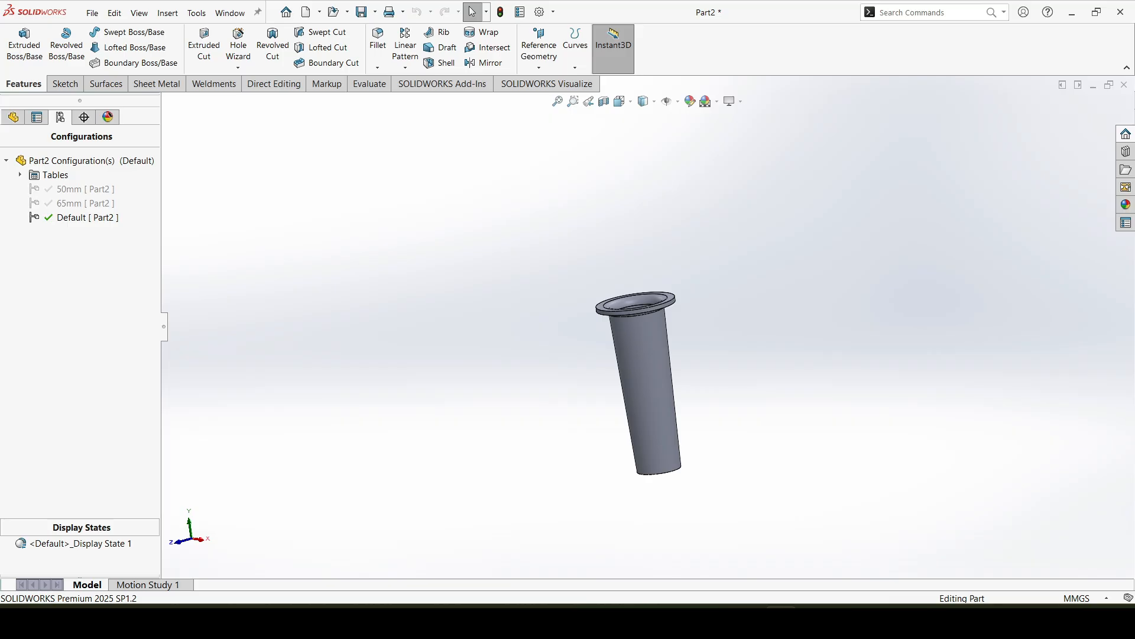
mouse_move(637, 385)
middle_down()
mouse_move(634, 360)
mouse_move(633, 382)
middle_up()
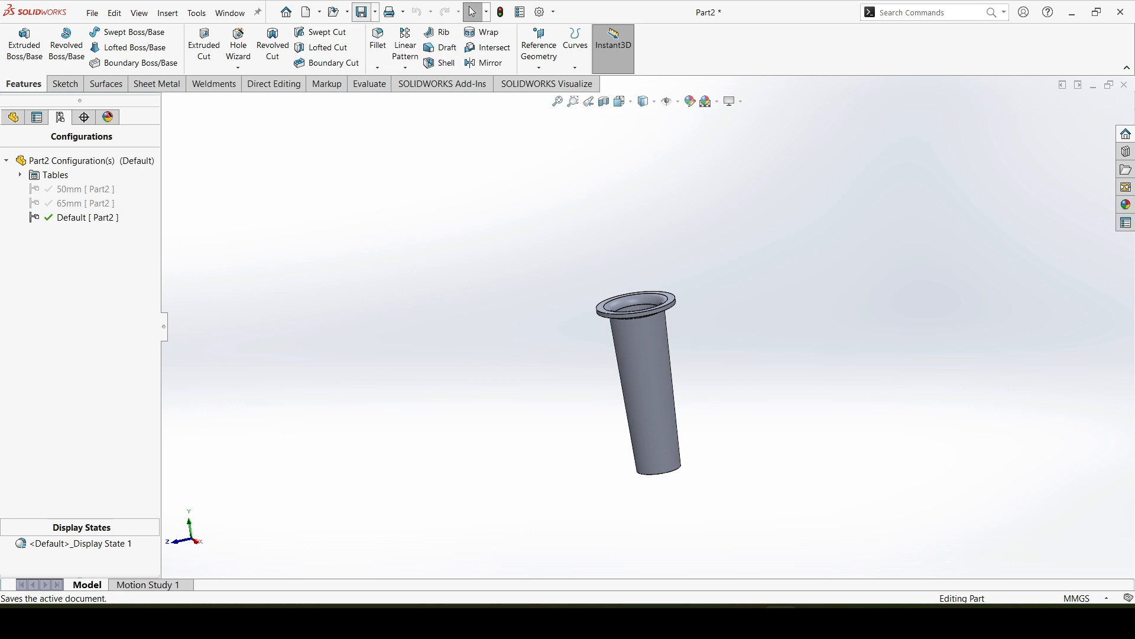
Step: Save the part as Horn2 in the Bigul folder and return to its feature tree
click(362, 14)
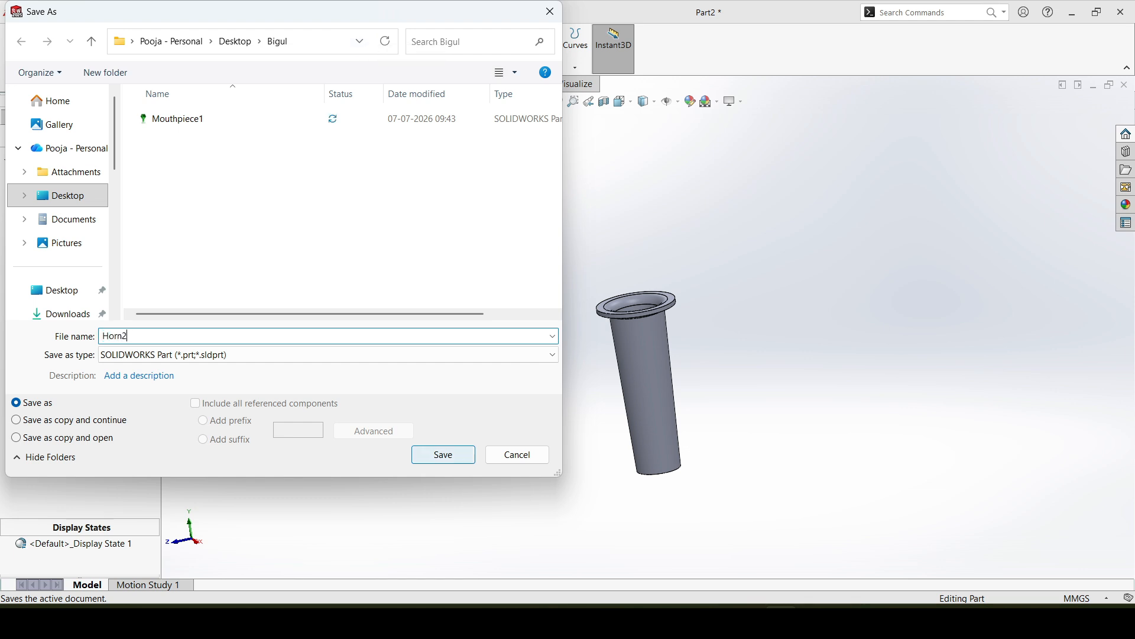
click(443, 454)
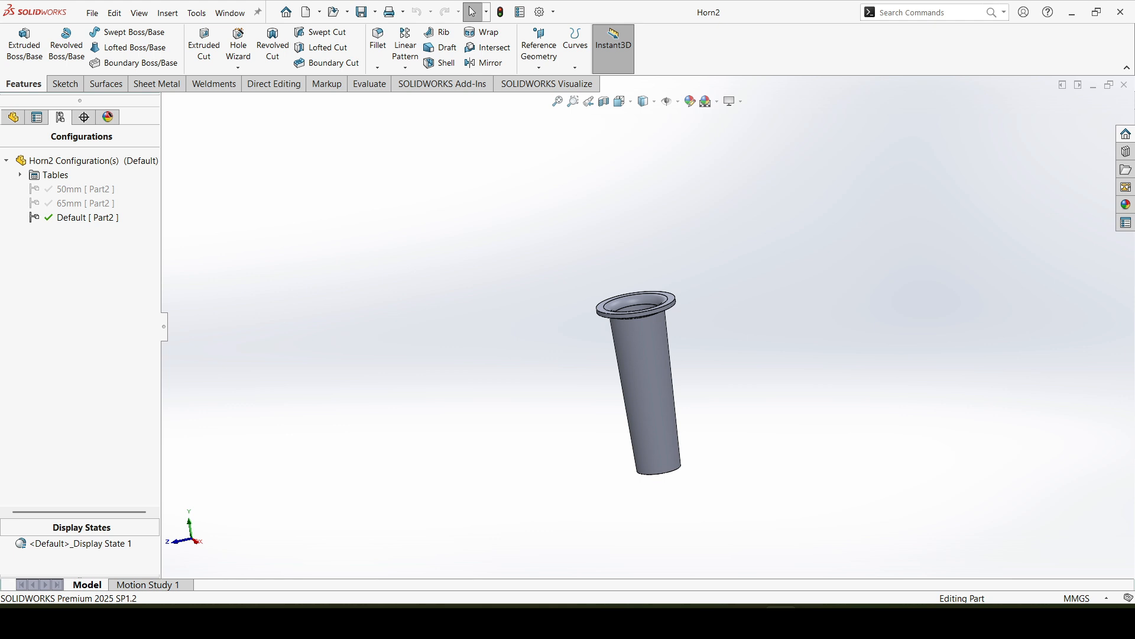
click(13, 116)
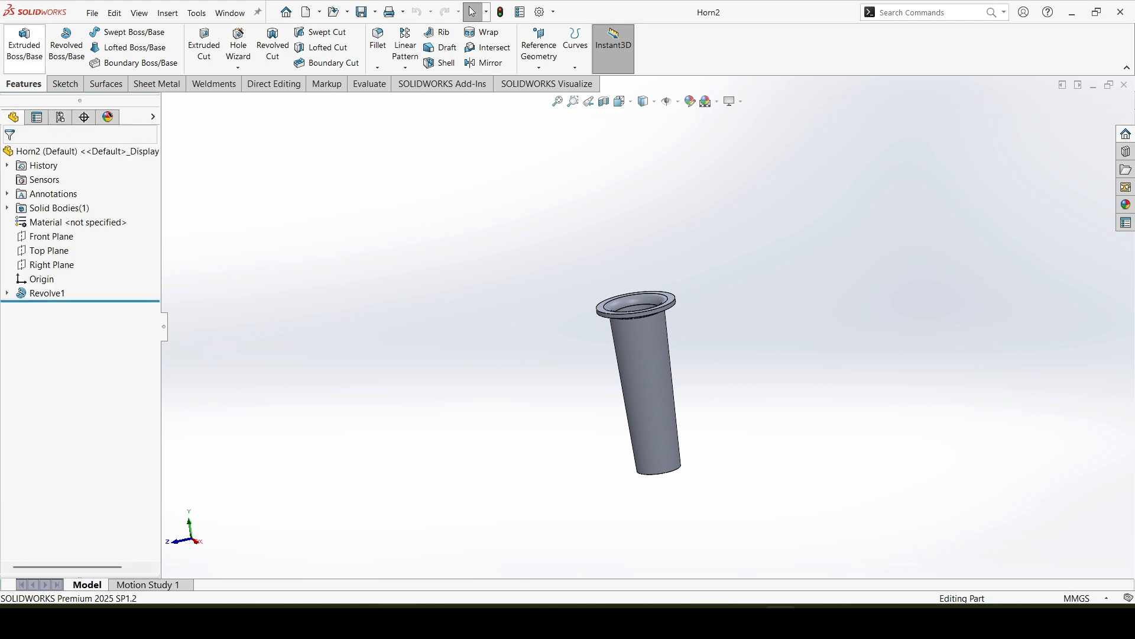
Step: Create a new part document
click(92, 12)
click(114, 34)
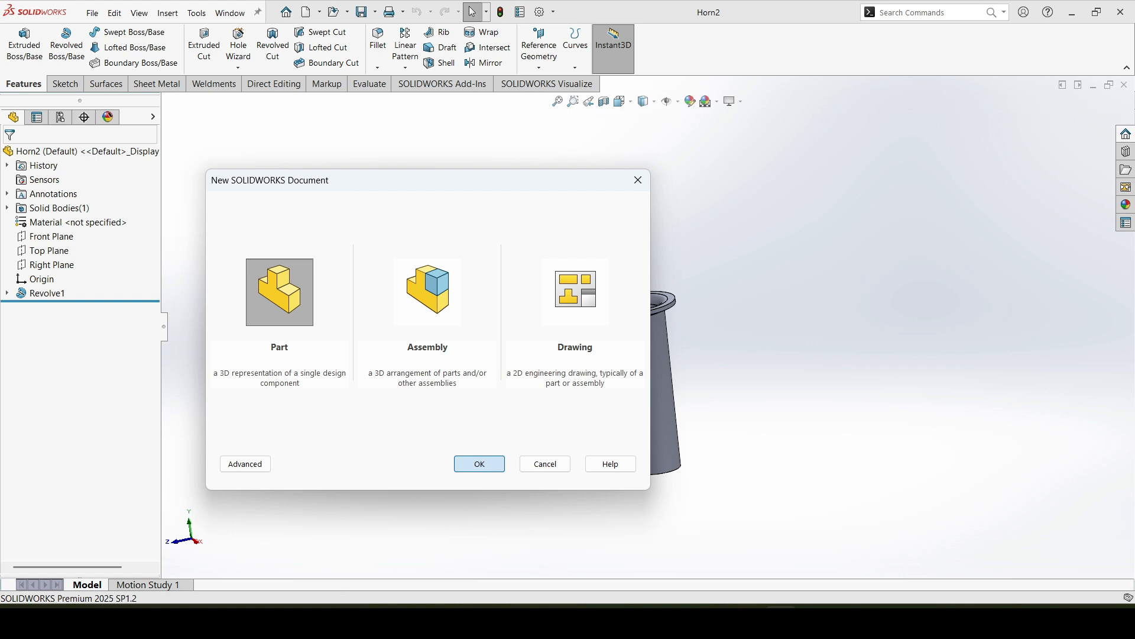
click(480, 464)
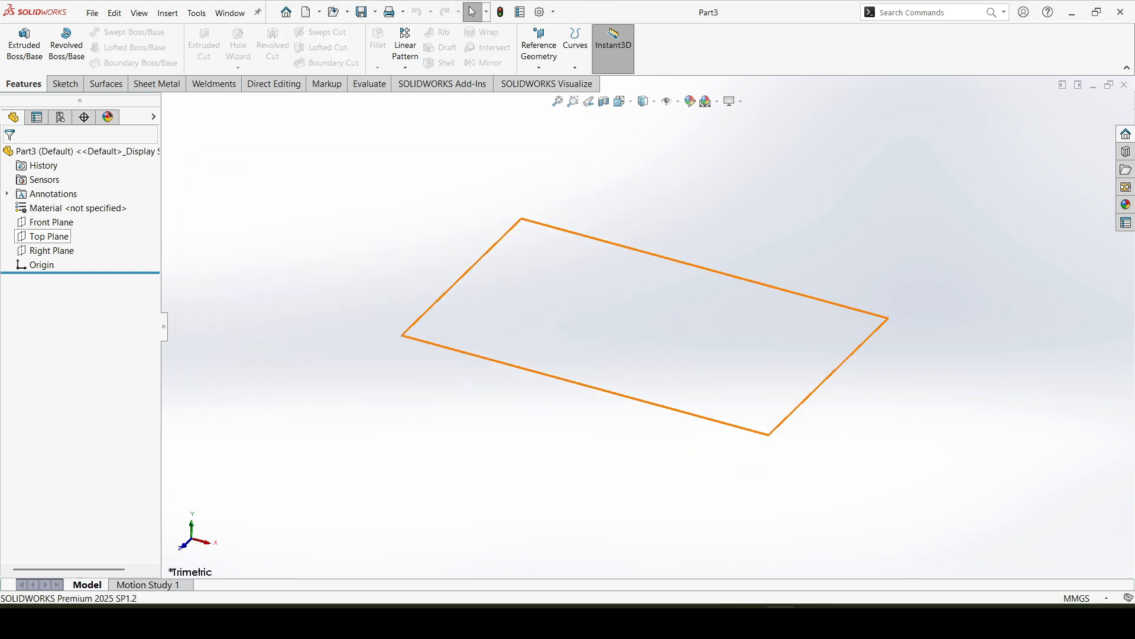
Step: Sketch a circle about 53 mm in diameter centred on the origin of the Top Plane
click(48, 236)
click(64, 218)
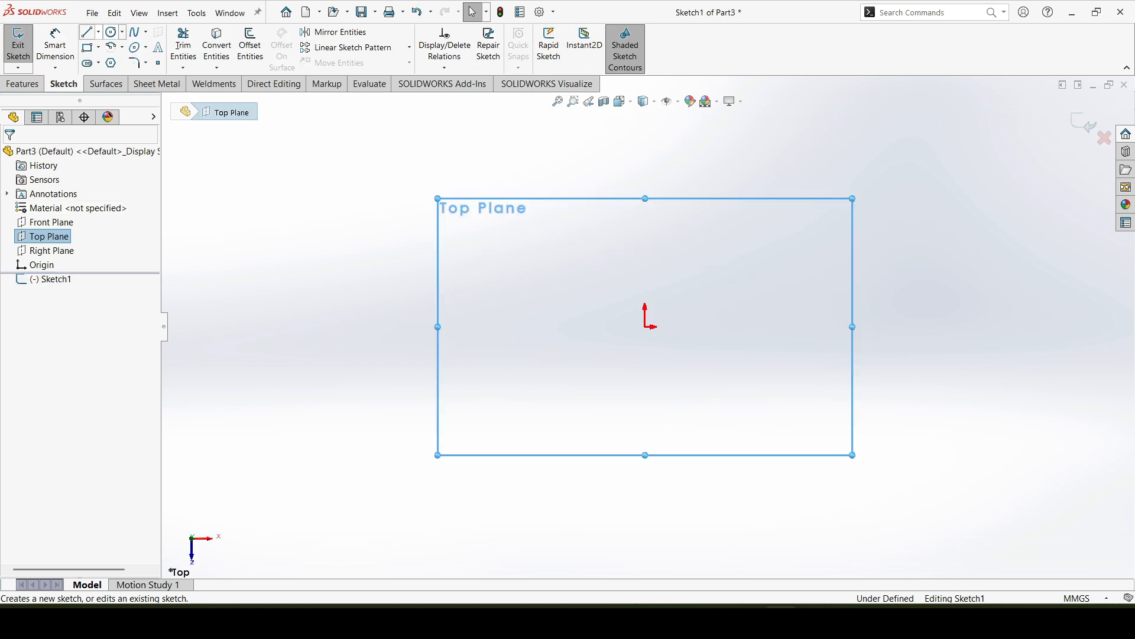
click(112, 31)
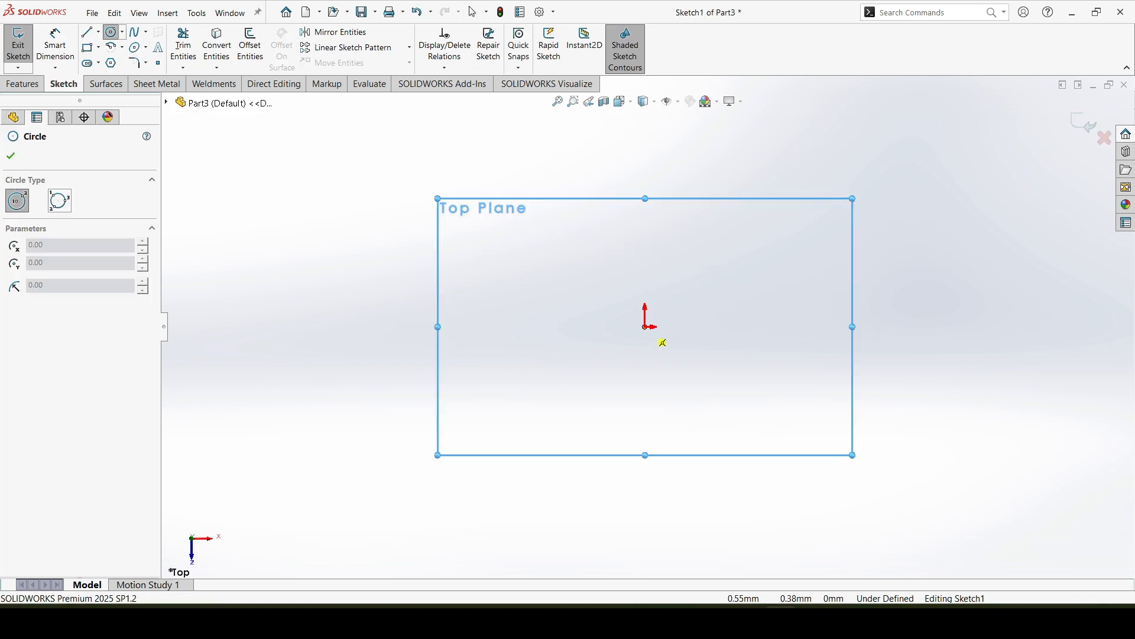
click(645, 326)
click(641, 386)
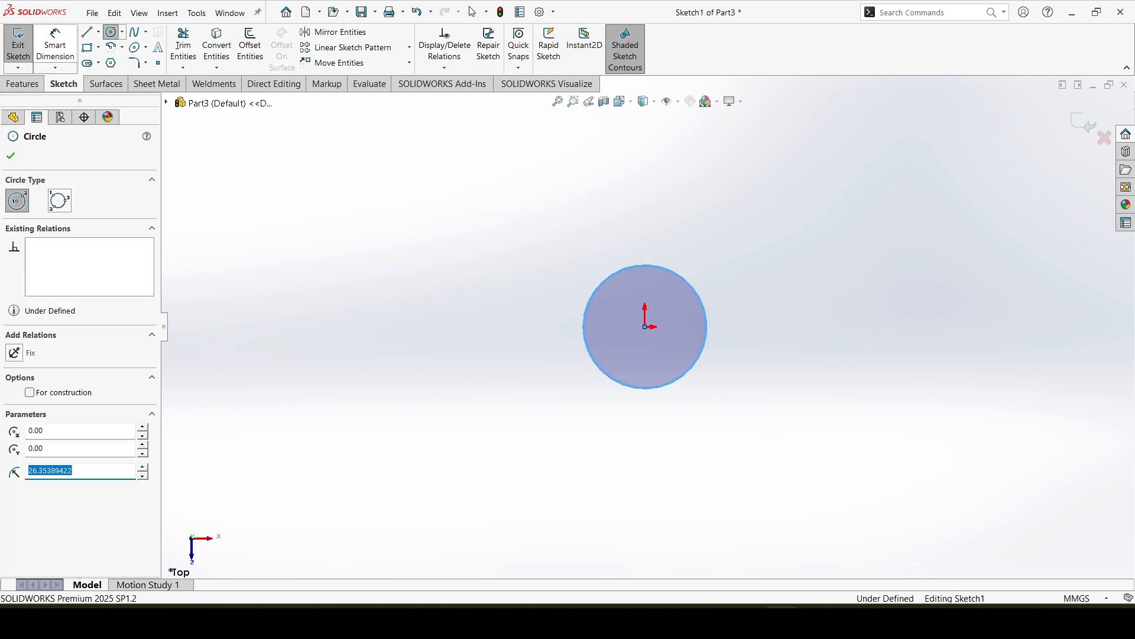
key(Escape)
Step: Dimension the circle's diameter and set it to 34 mm
click(701, 350)
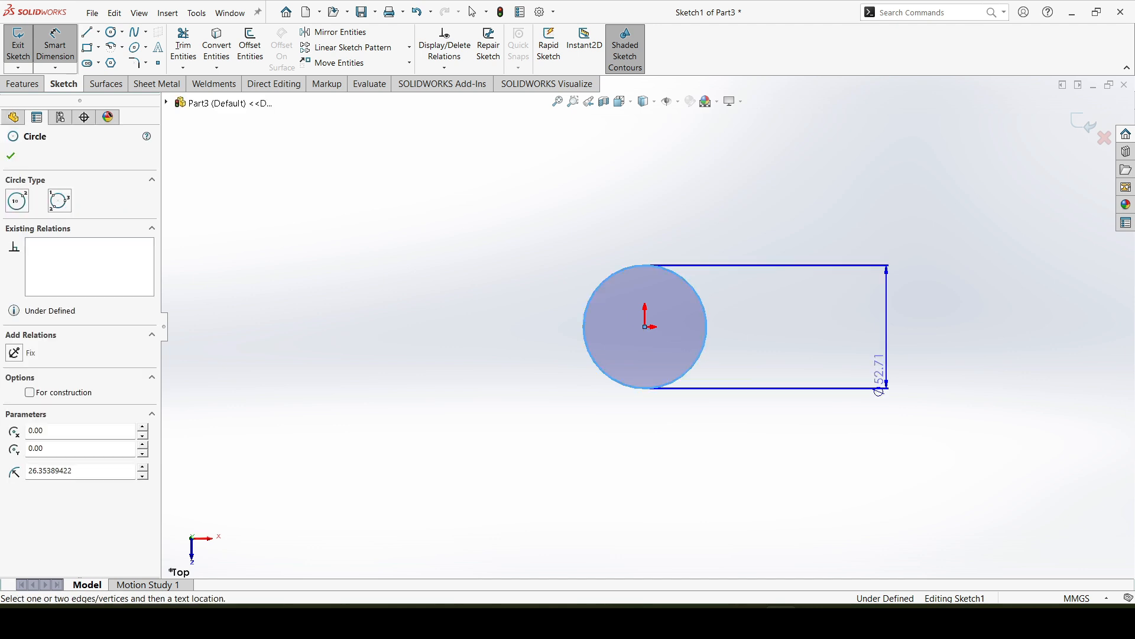
click(846, 350)
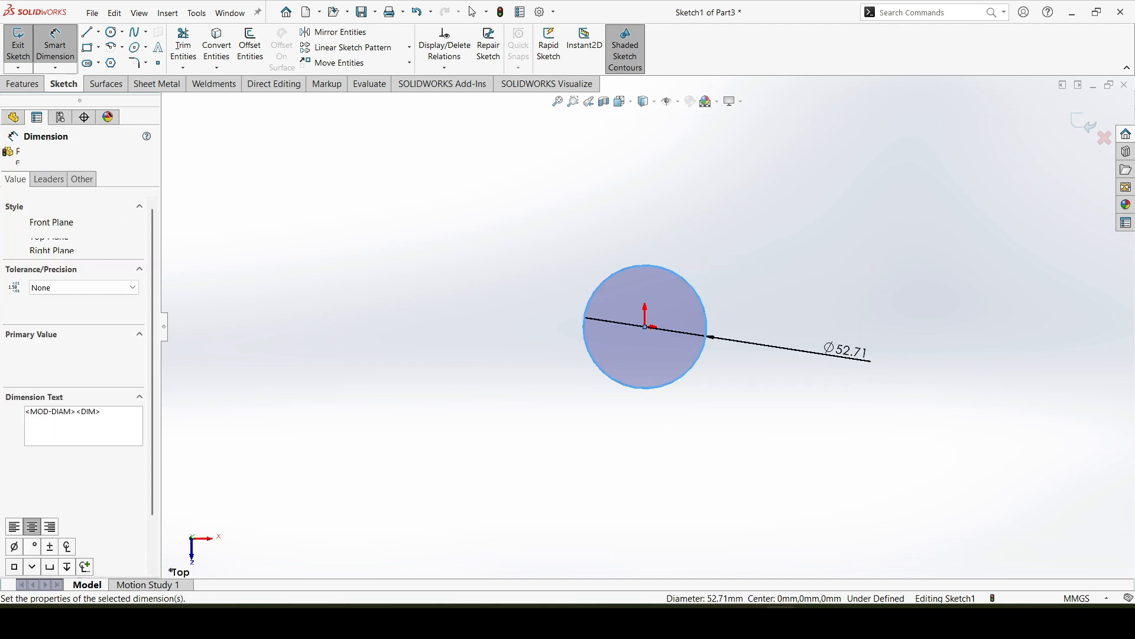
click(845, 319)
text(34)
key(Return)
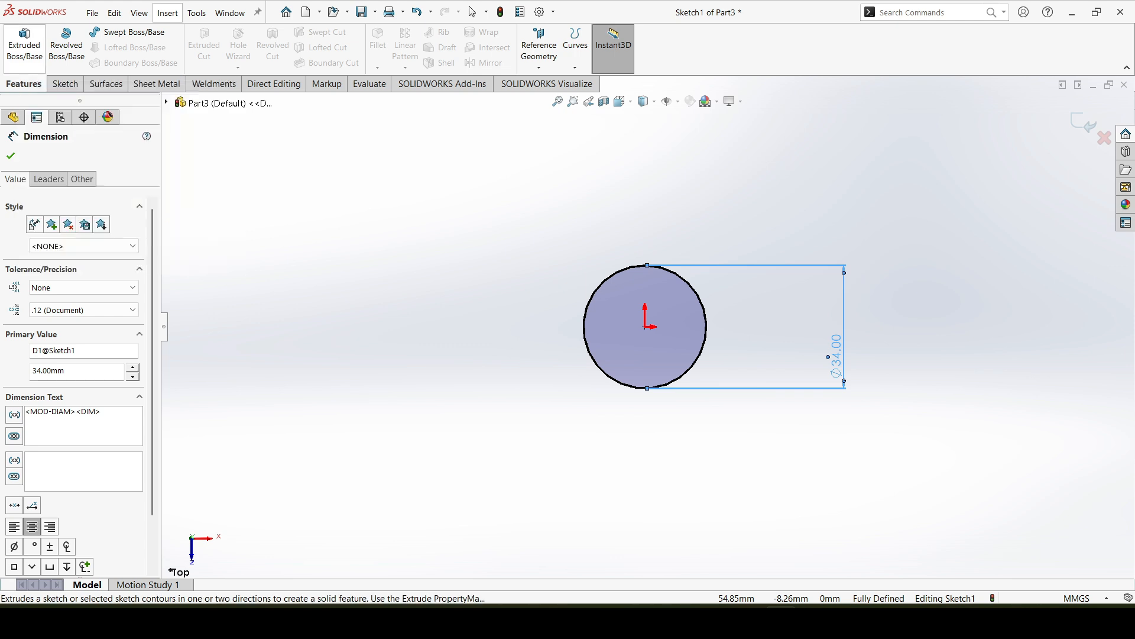
Step: Extrude the circle upward as a blind boss with a depth of 18 mm
click(25, 45)
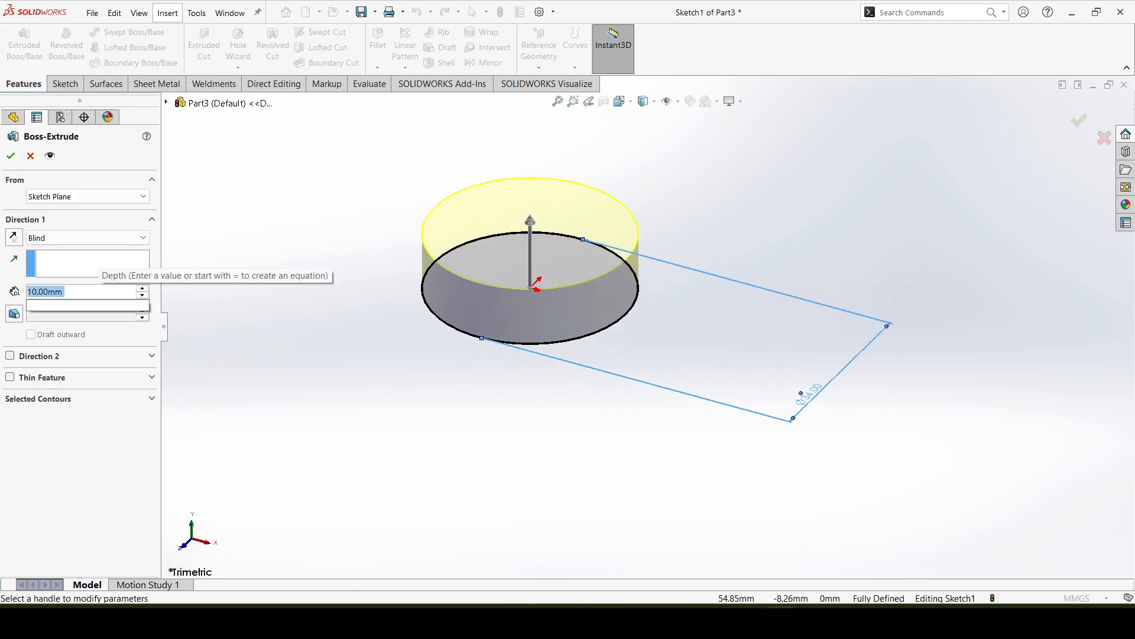
text(18)
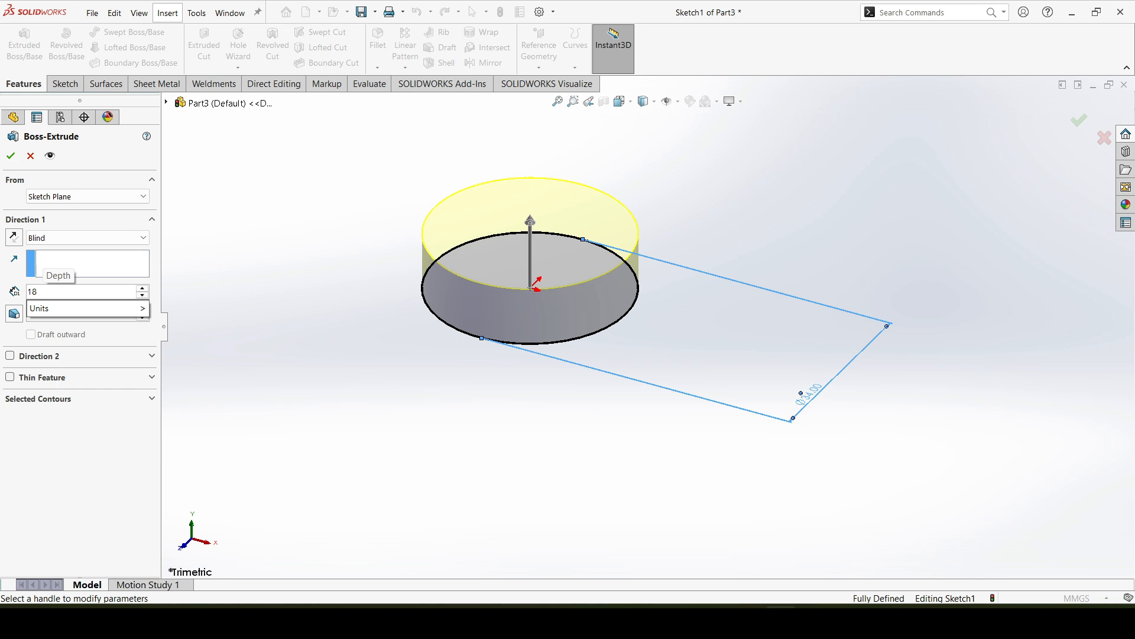
key(Return)
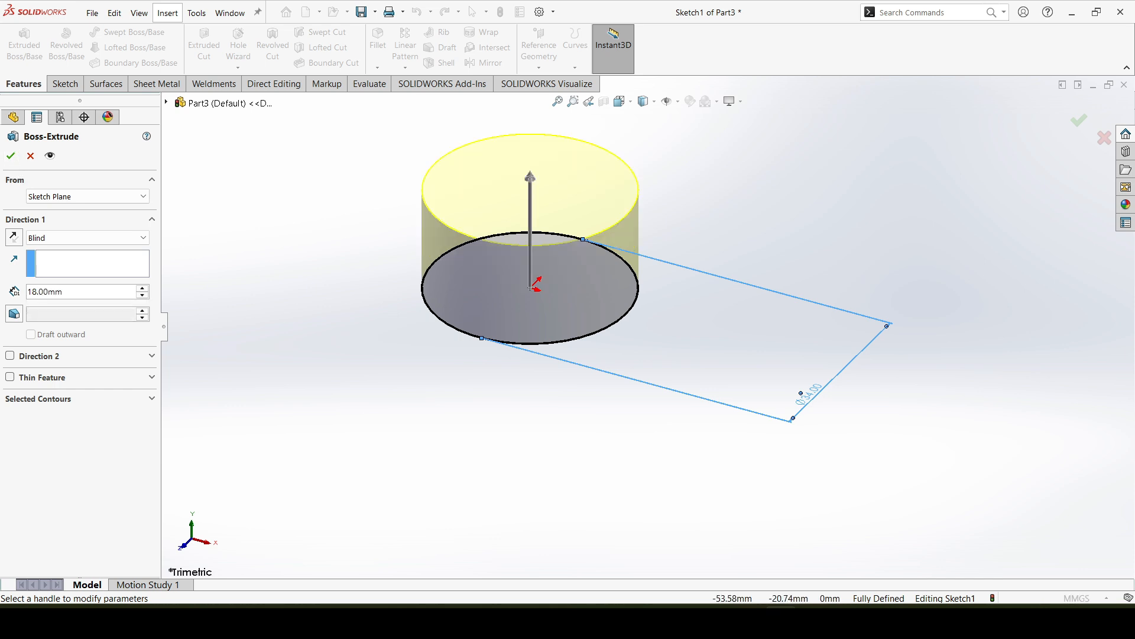
key(Return)
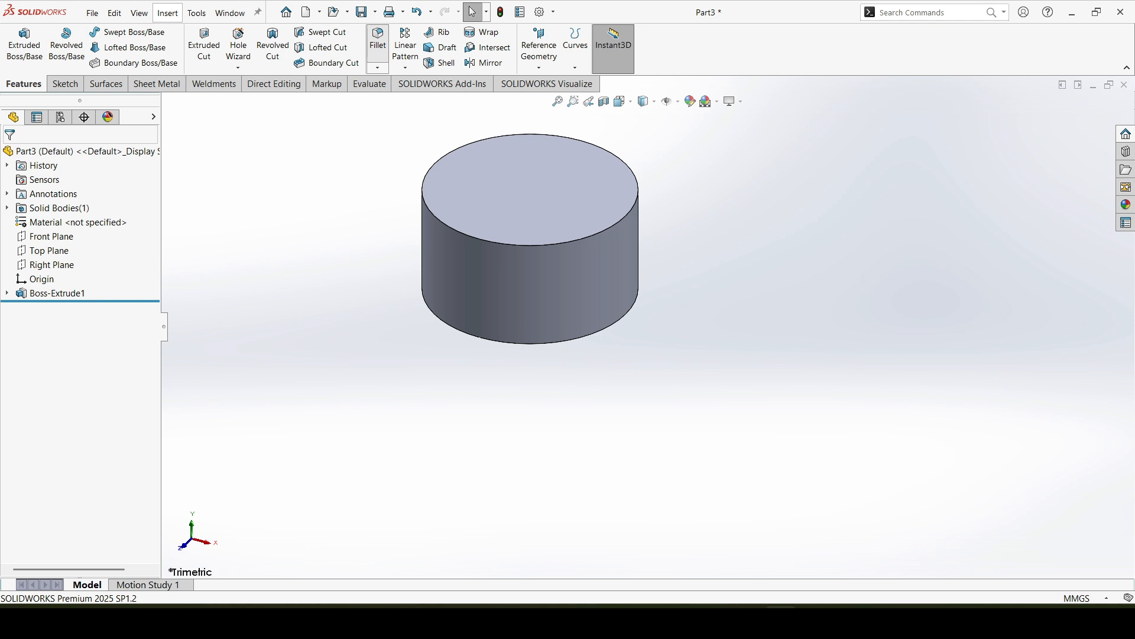
Step: Fillet the cylinder's upper circular edge with a 1 mm radius
click(378, 40)
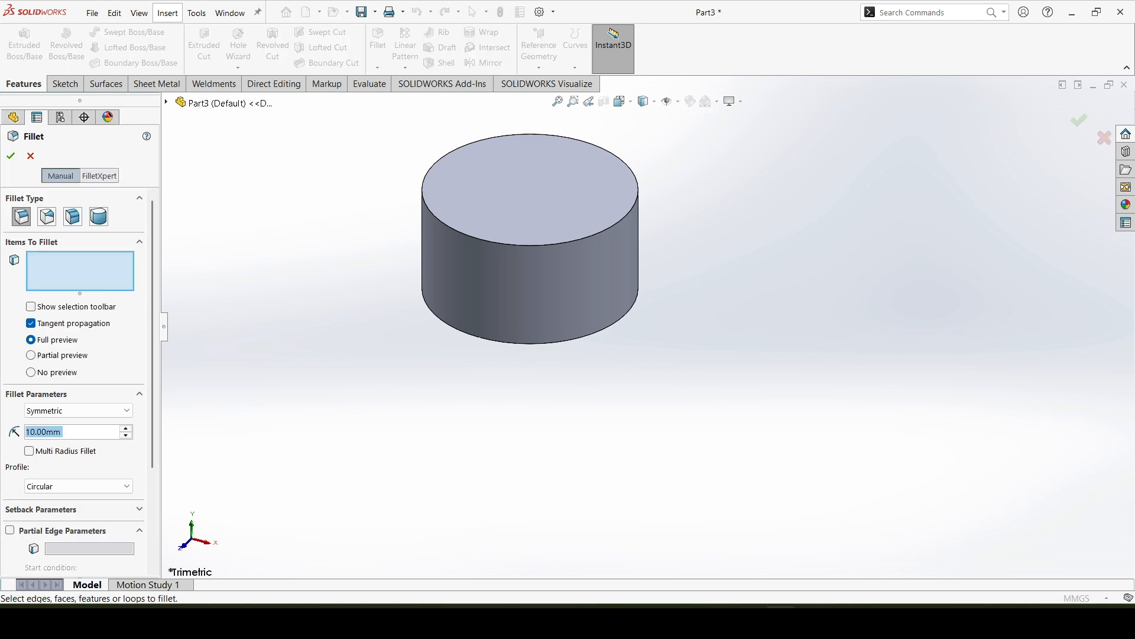
text(1)
click(521, 243)
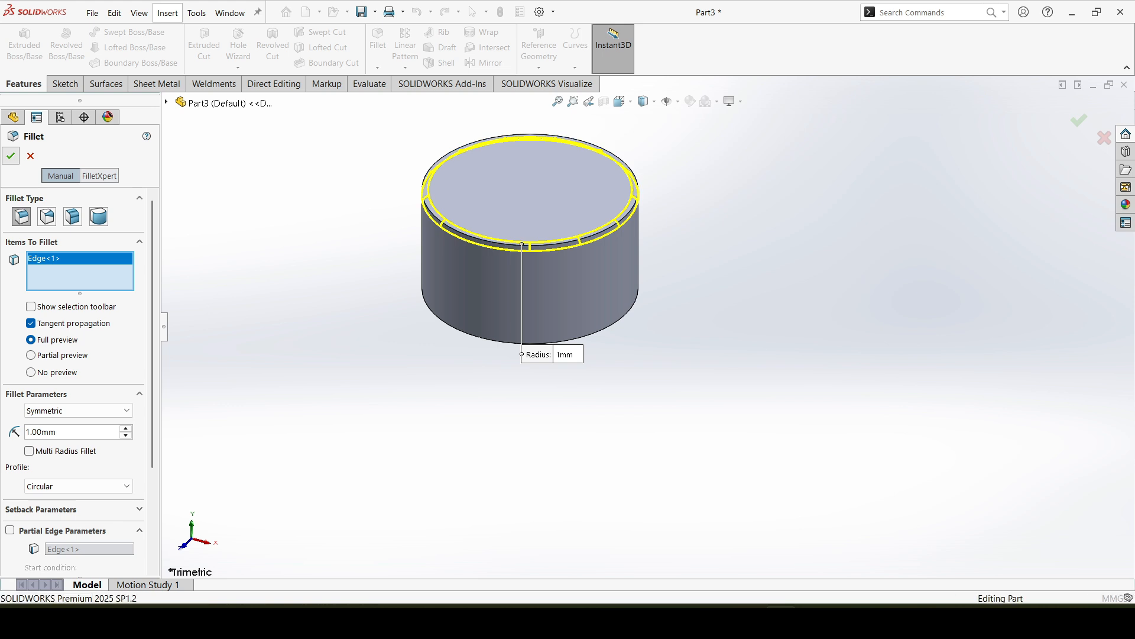
key(Return)
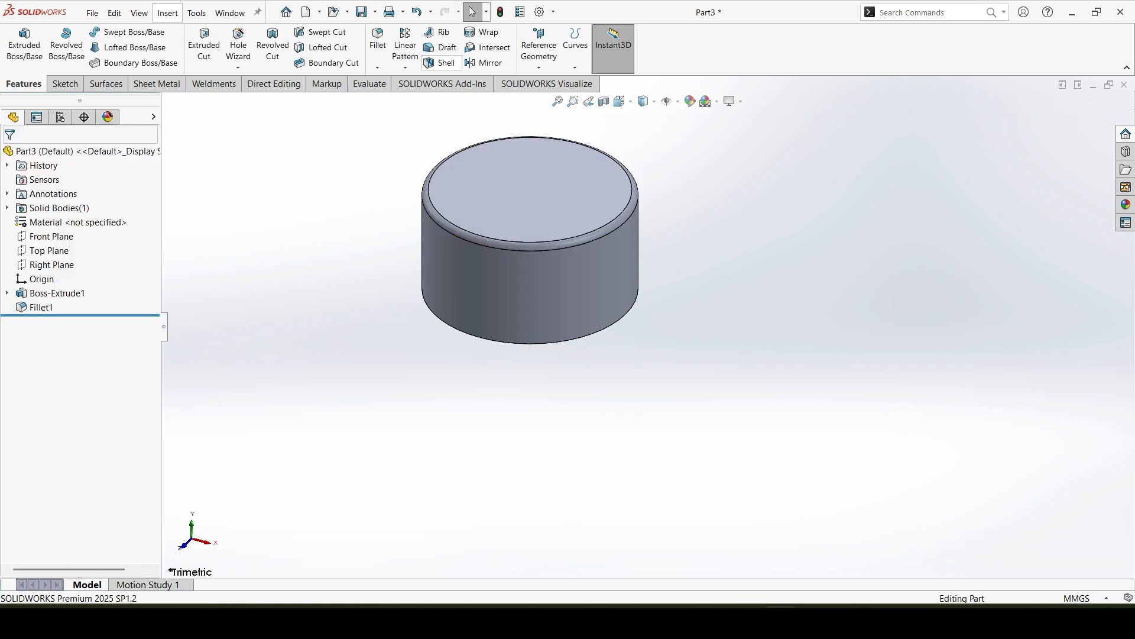
Step: Shell the cylinder to a 1 mm wall thickness, removing its bottom face
click(441, 63)
text(1)
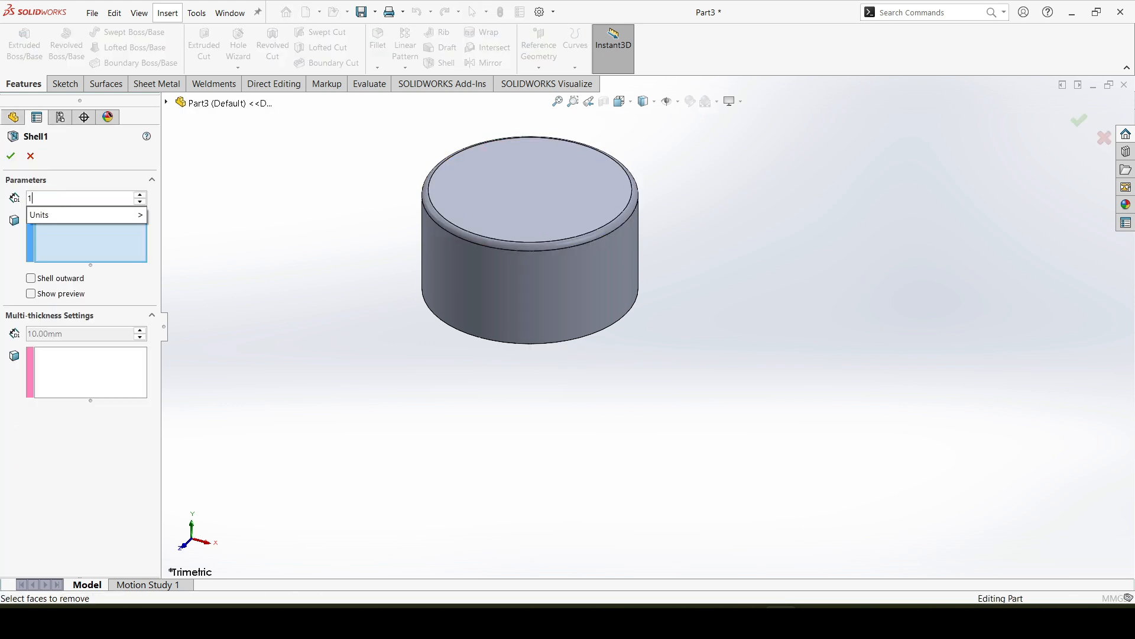
middle_drag(530, 331, 530, 275)
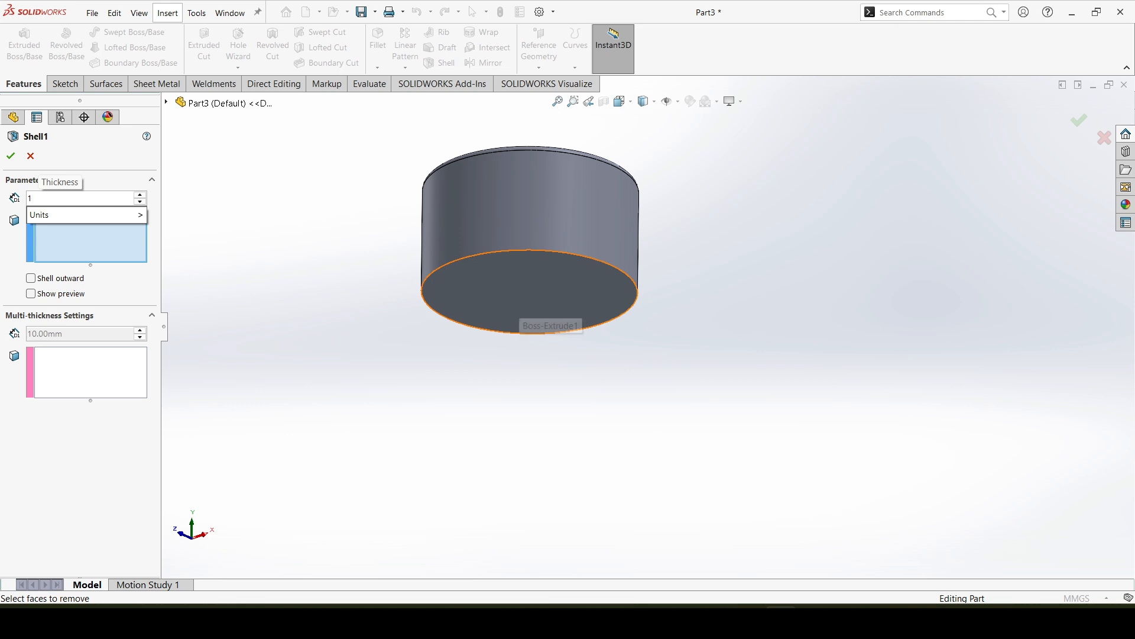
click(530, 278)
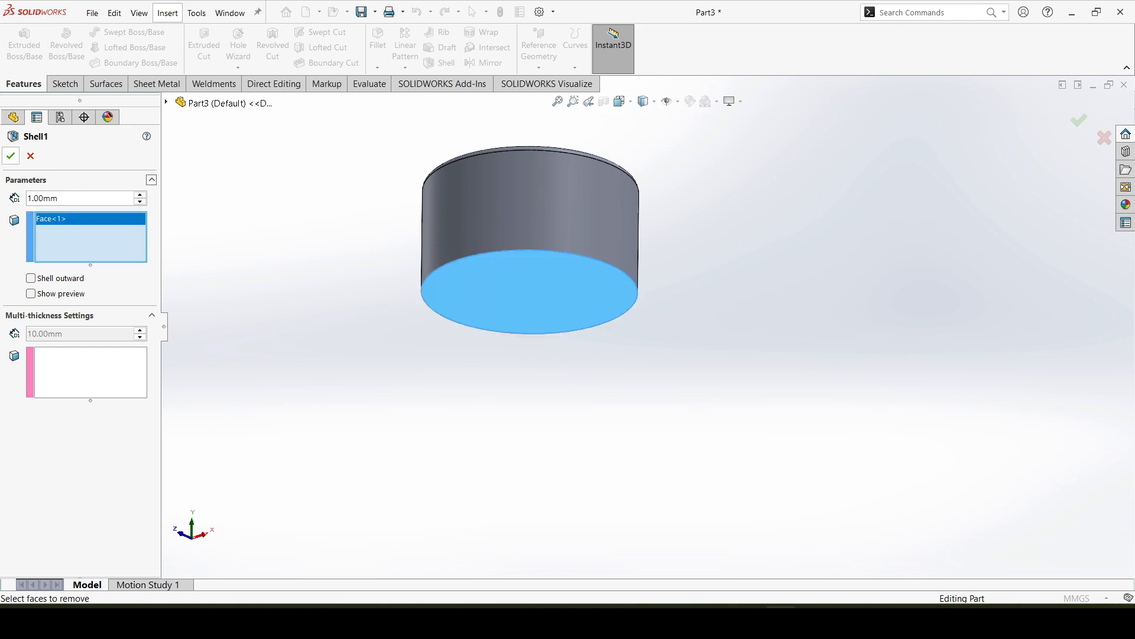
click(11, 155)
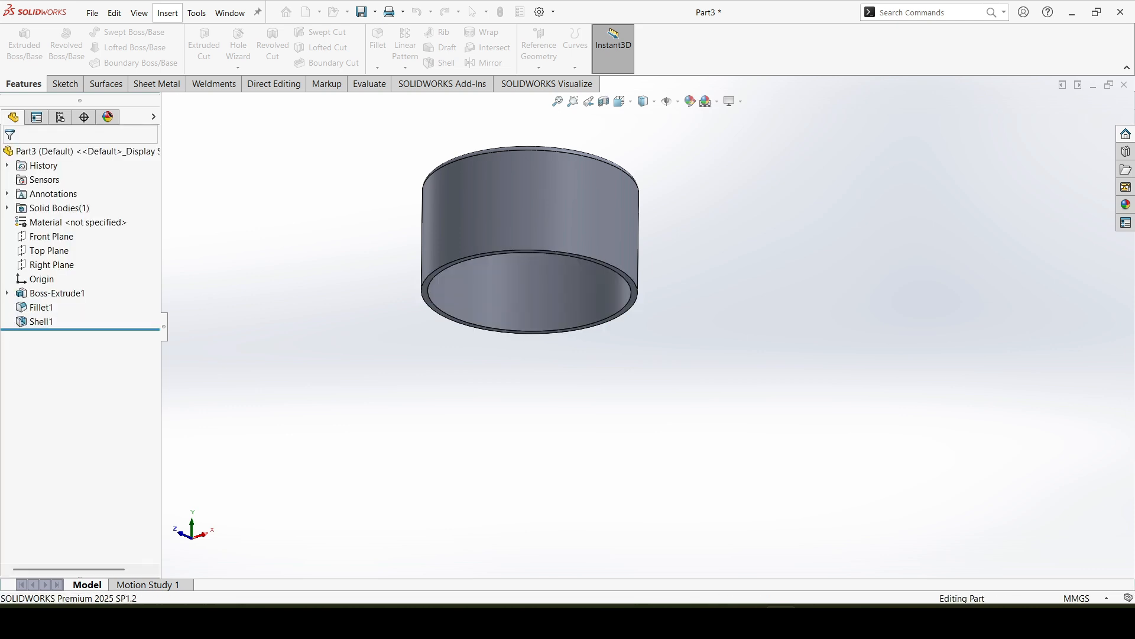
scroll(384, 330, down, 4)
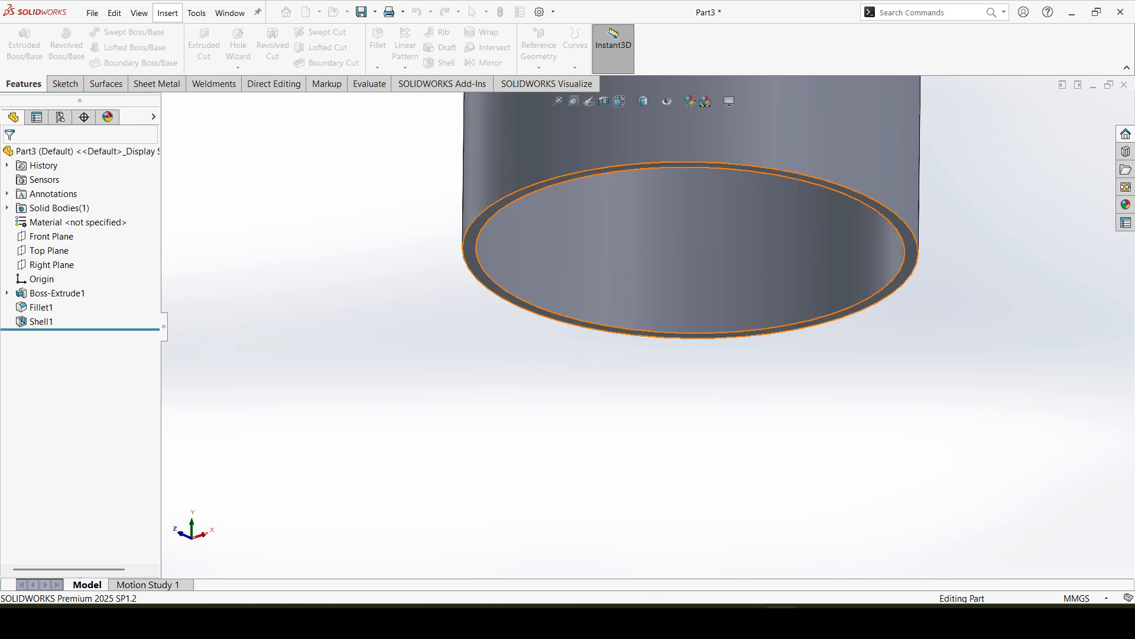
Step: Start a sketch on the cylinder's open rim face and add an infinite horizontal construction line through the origin
click(488, 283)
click(542, 248)
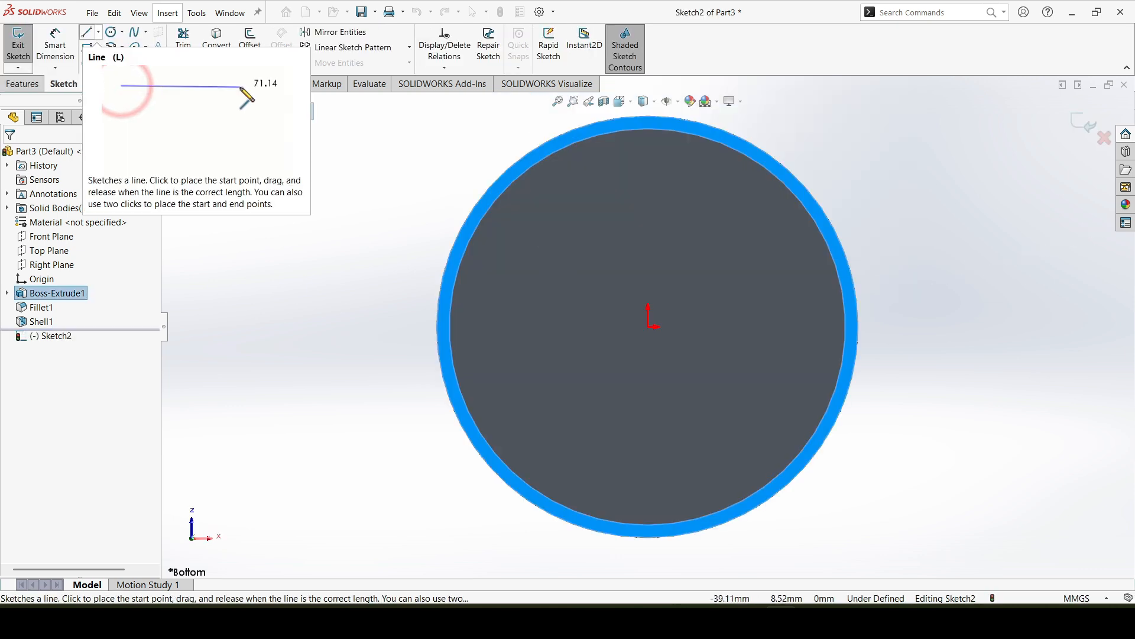
click(98, 32)
click(121, 62)
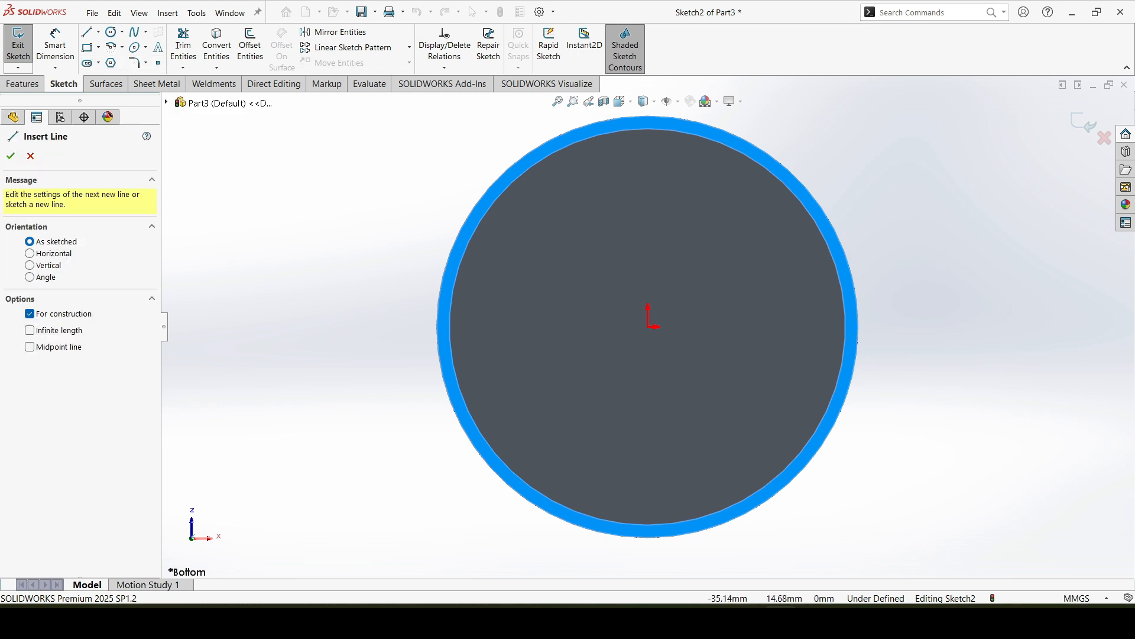
click(29, 253)
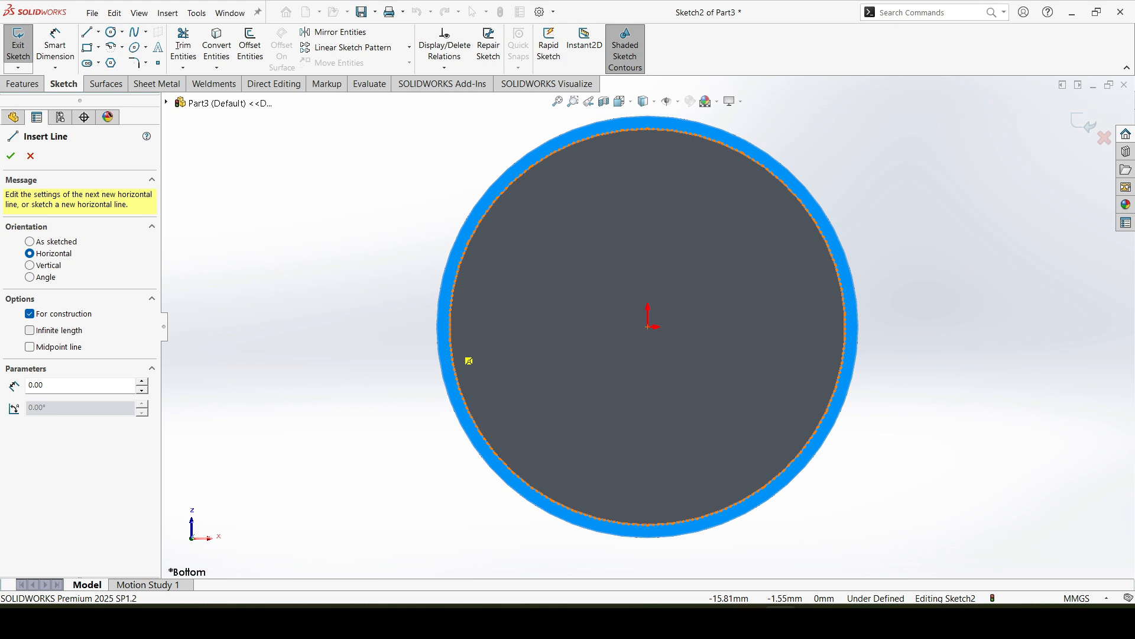
click(30, 330)
click(648, 326)
key(Escape)
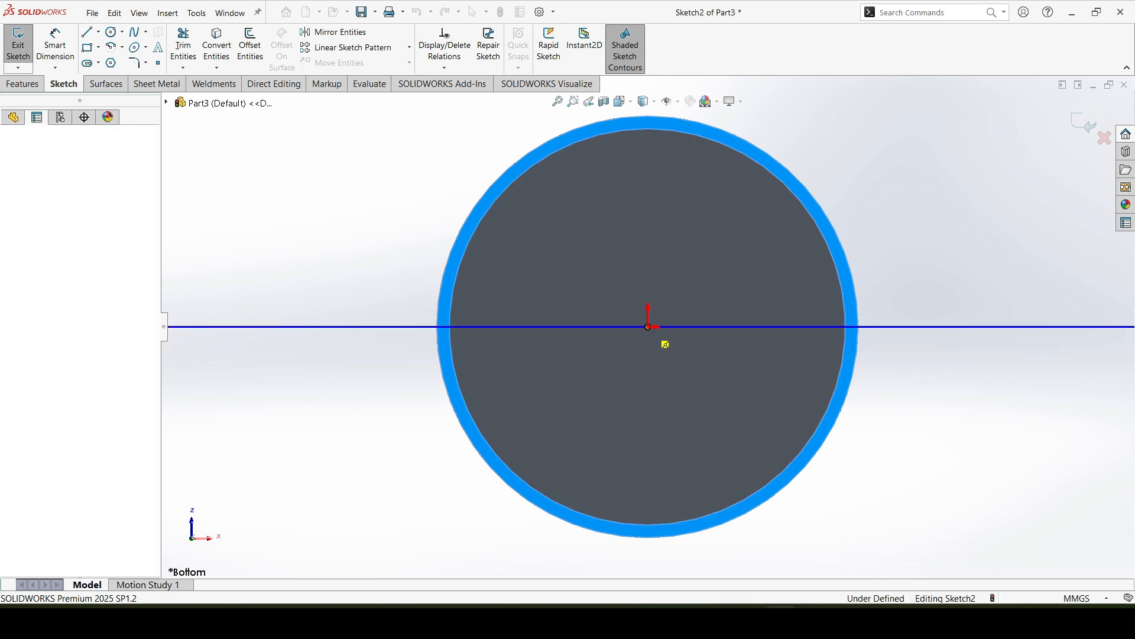
key(Escape)
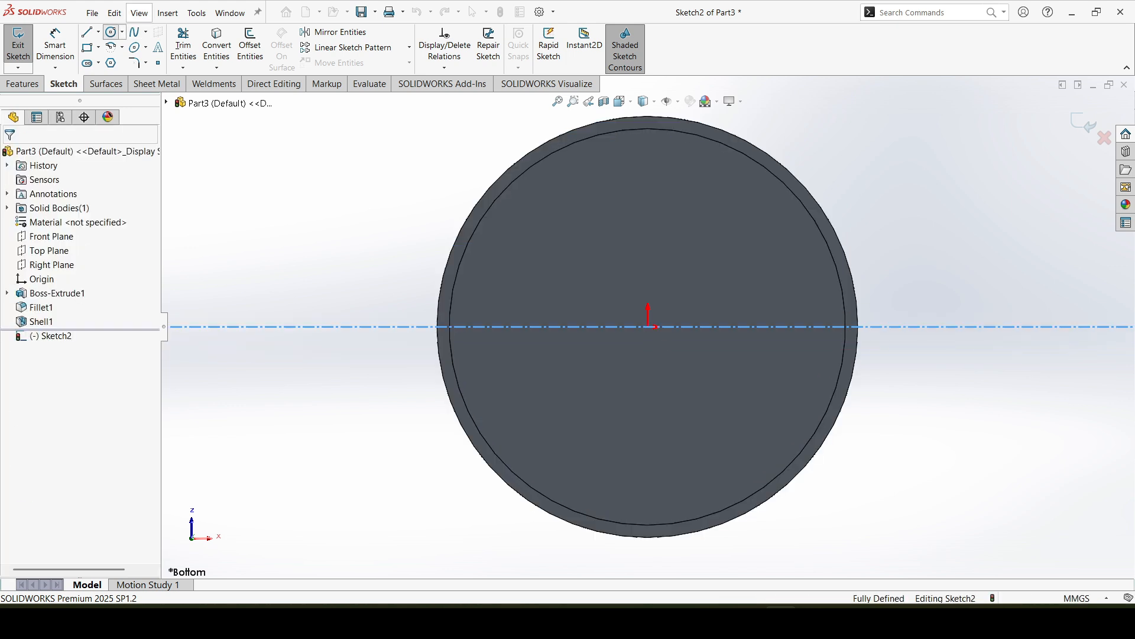
Step: Sketch two concentric circles centred on the construction line beside the cylinder, with radii of about 5.7 mm and 3.05 mm
click(111, 32)
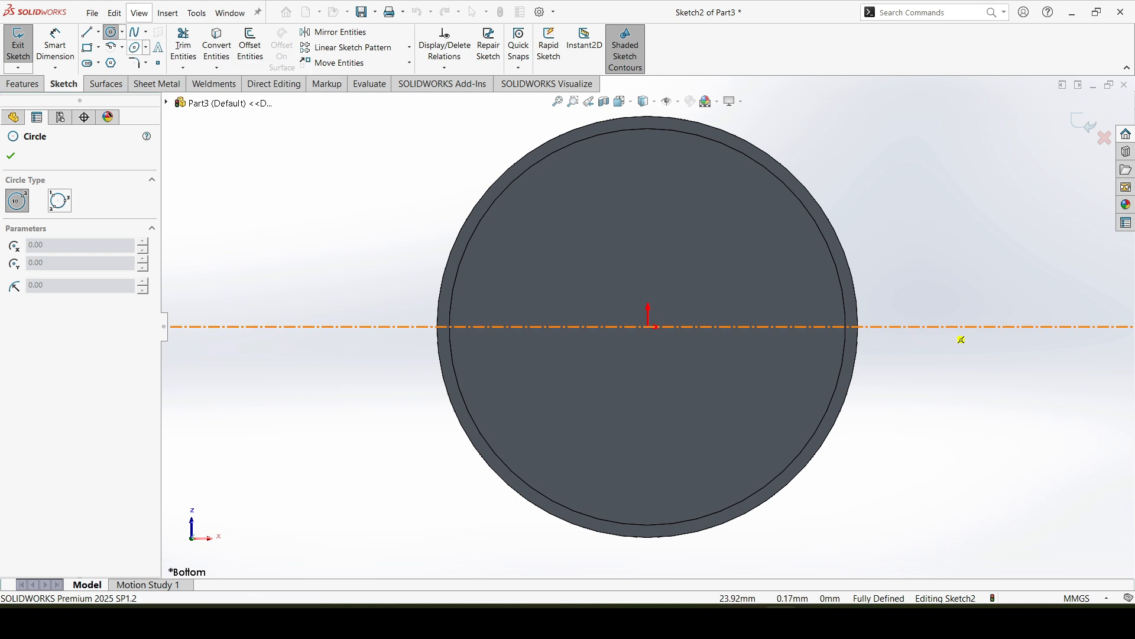
drag(937, 326, 939, 398)
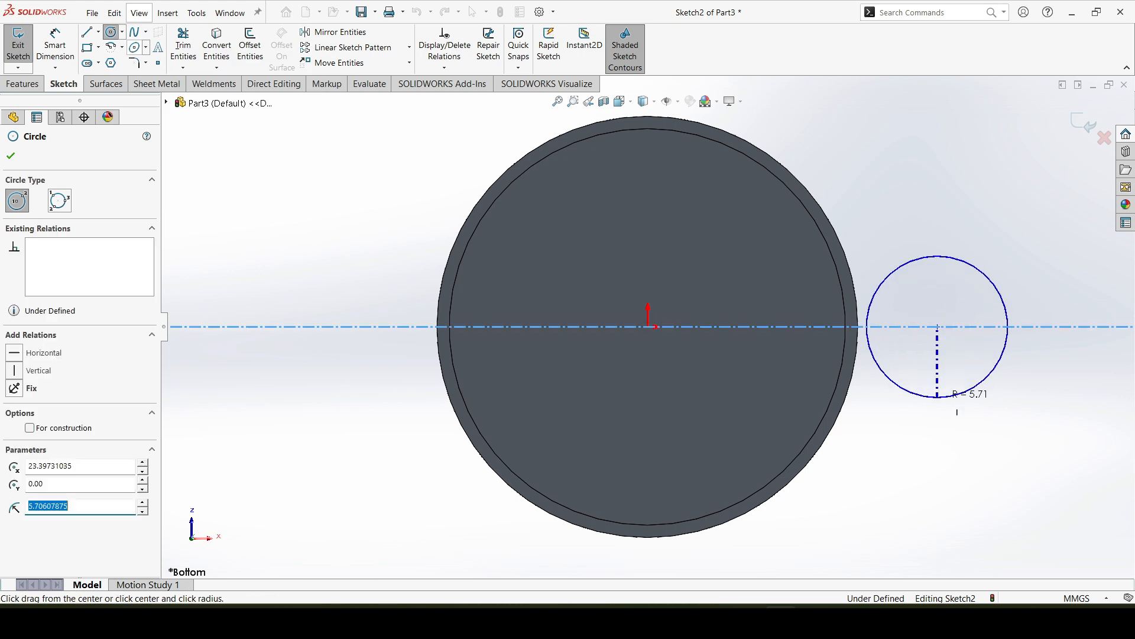
drag(937, 327, 963, 353)
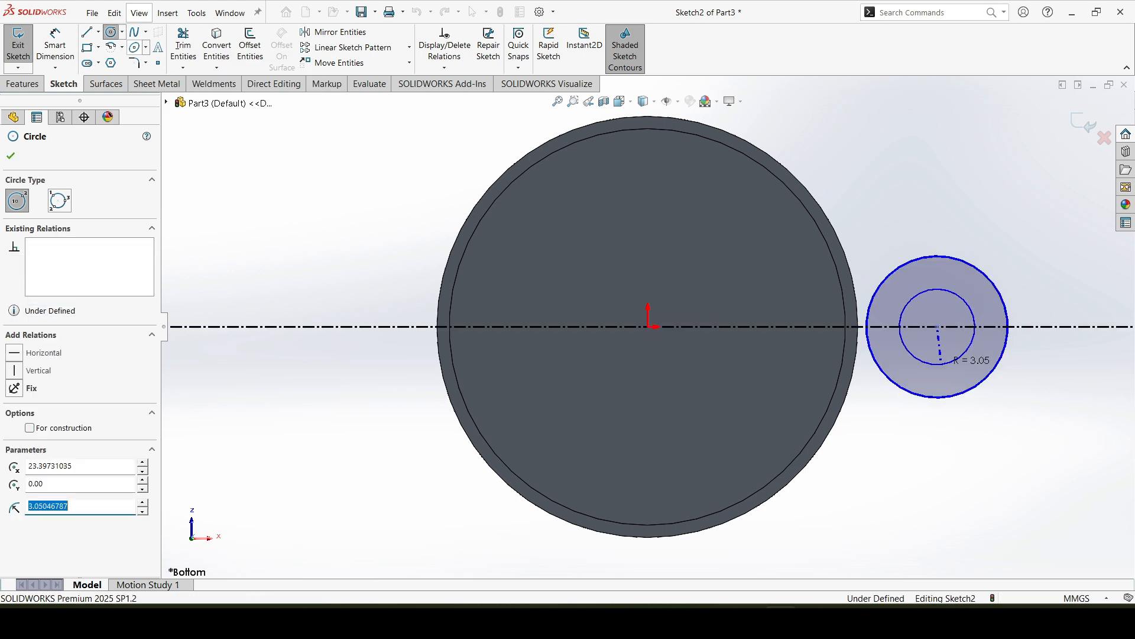
key(Escape)
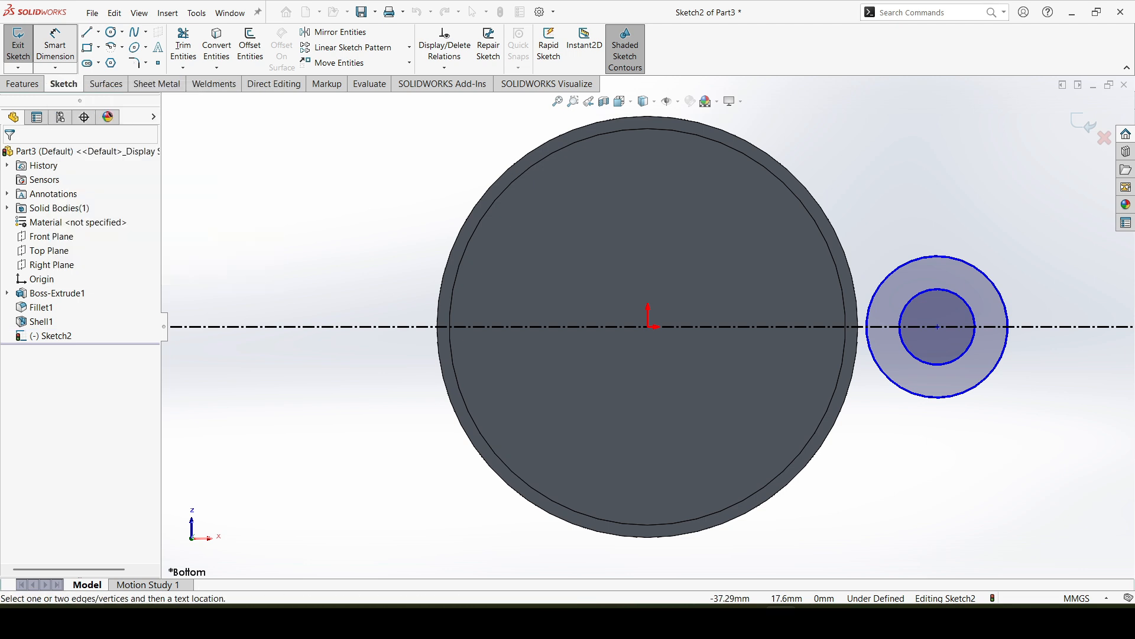
Step: Dimension the two concentric circles, setting the inner diameter to 6 mm and the outer diameter to 10 mm
click(959, 291)
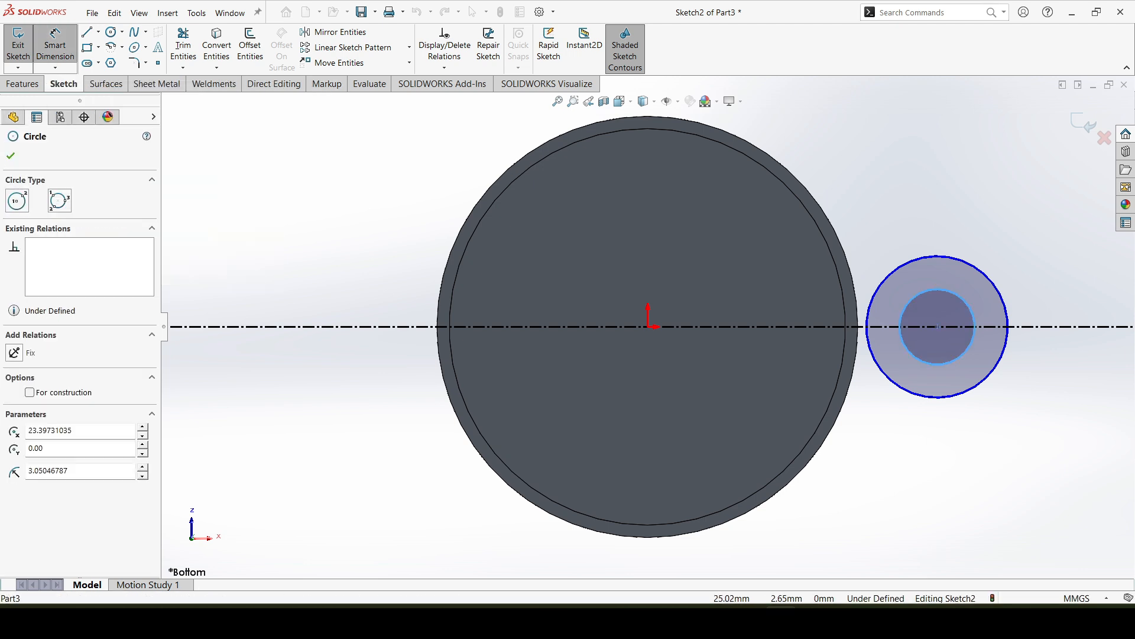
click(1010, 201)
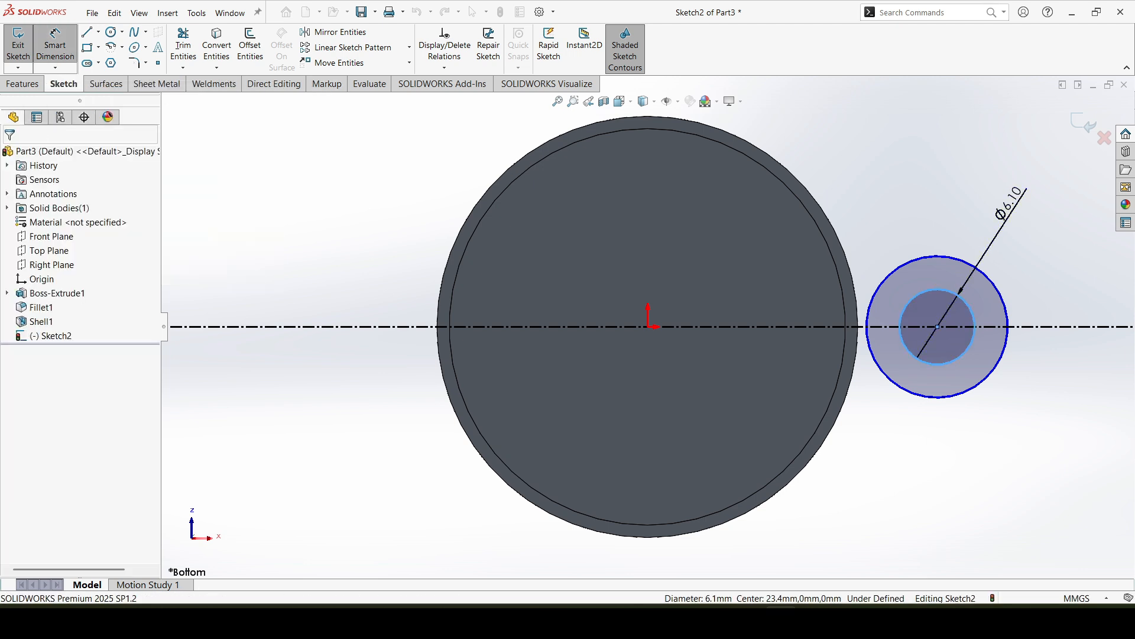
text(6)
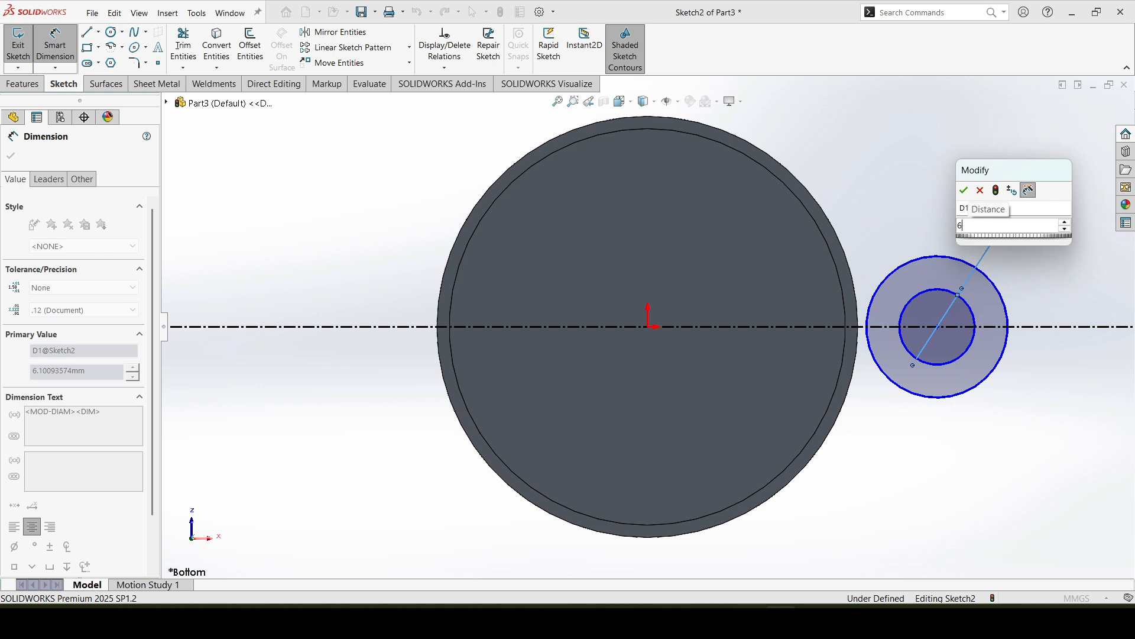
key(Escape)
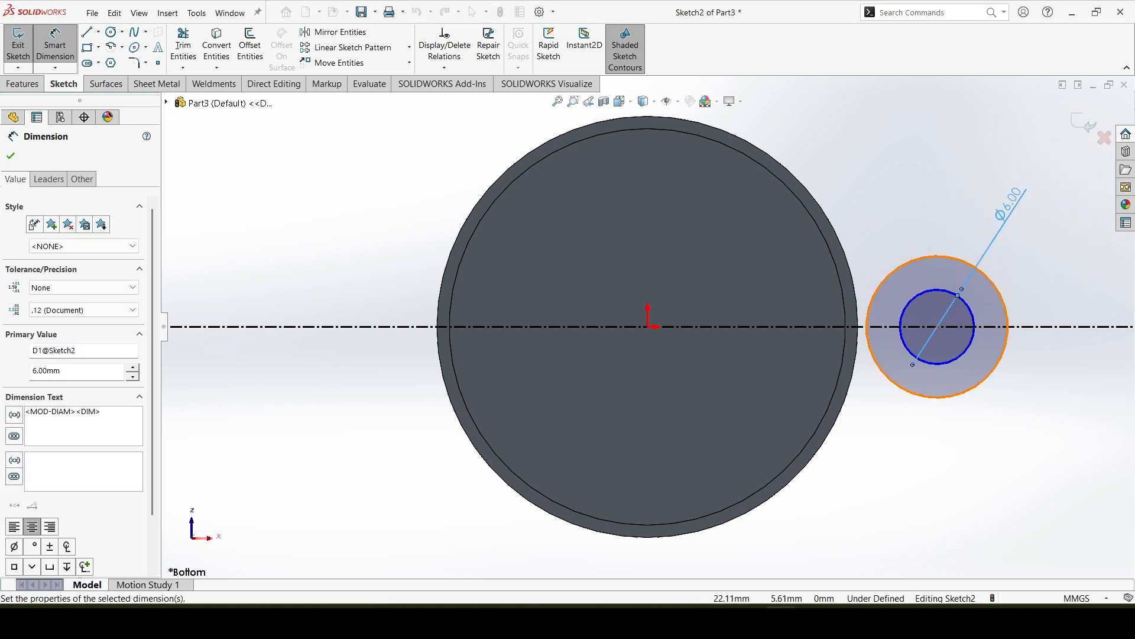
click(925, 257)
click(922, 169)
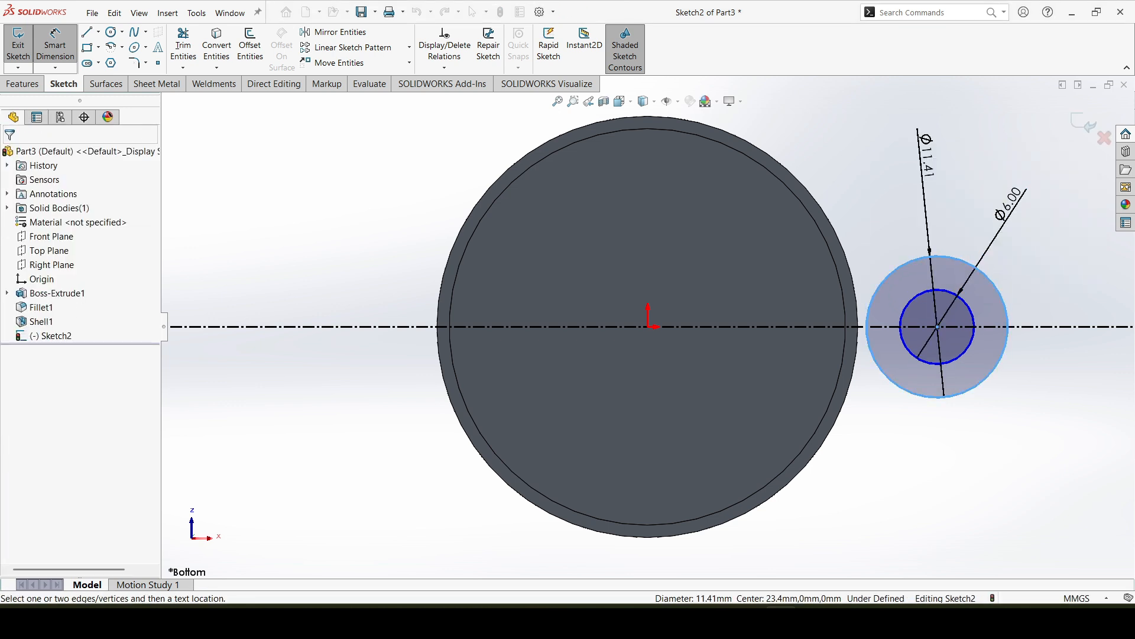
text(11)
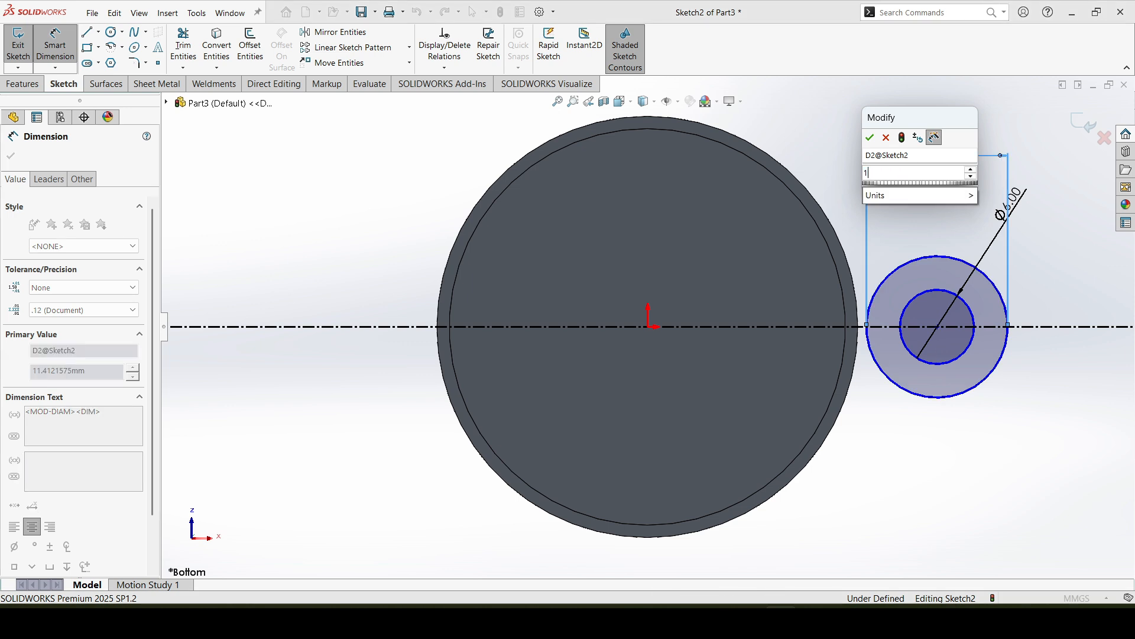
key(Return)
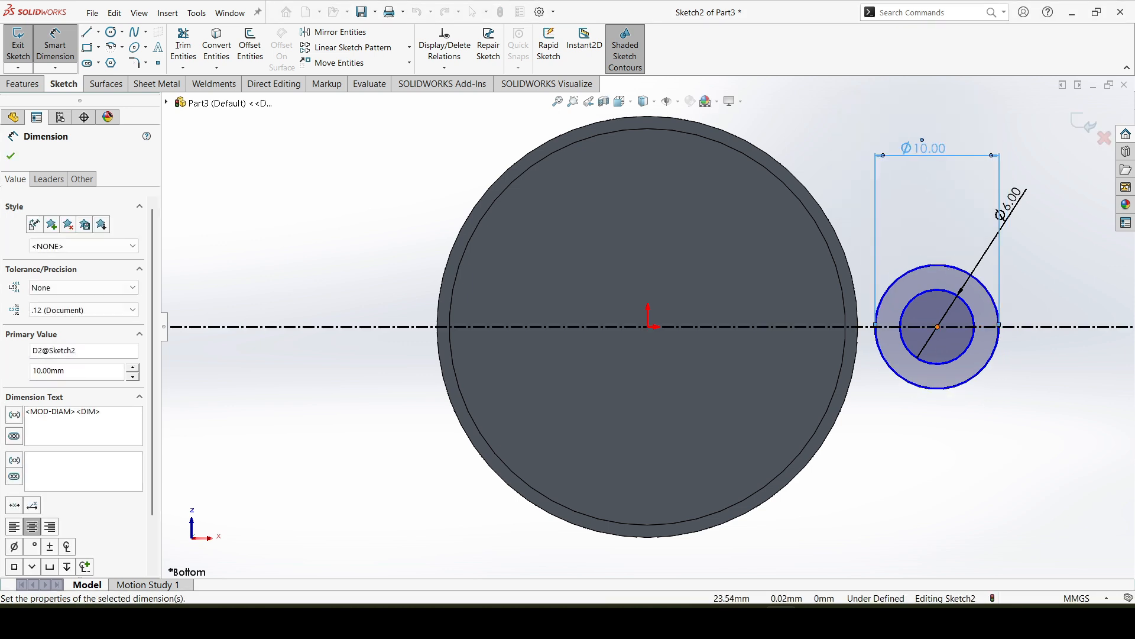
Step: Dimension the distance from the origin to the circles' centre and set it to 20 mm
click(938, 326)
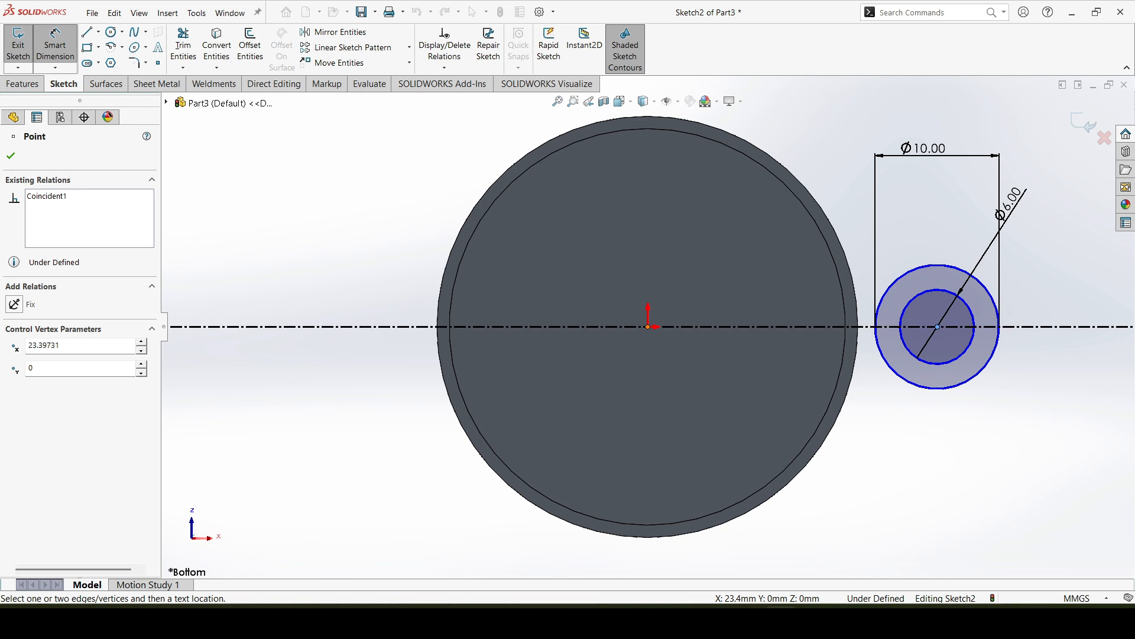
click(648, 327)
click(823, 507)
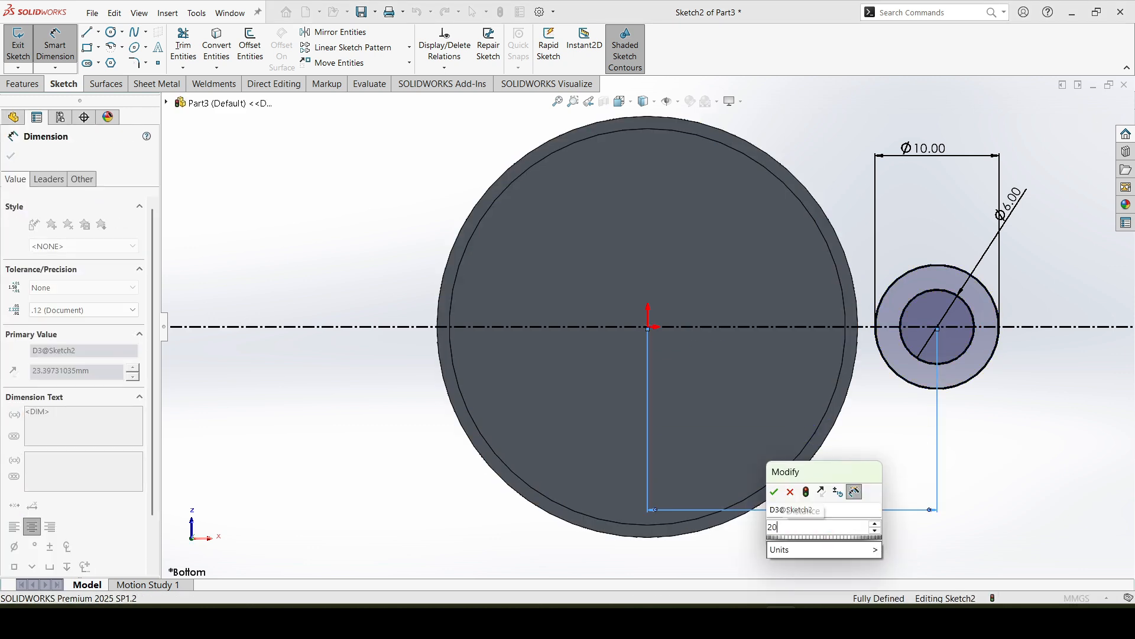
key(Return)
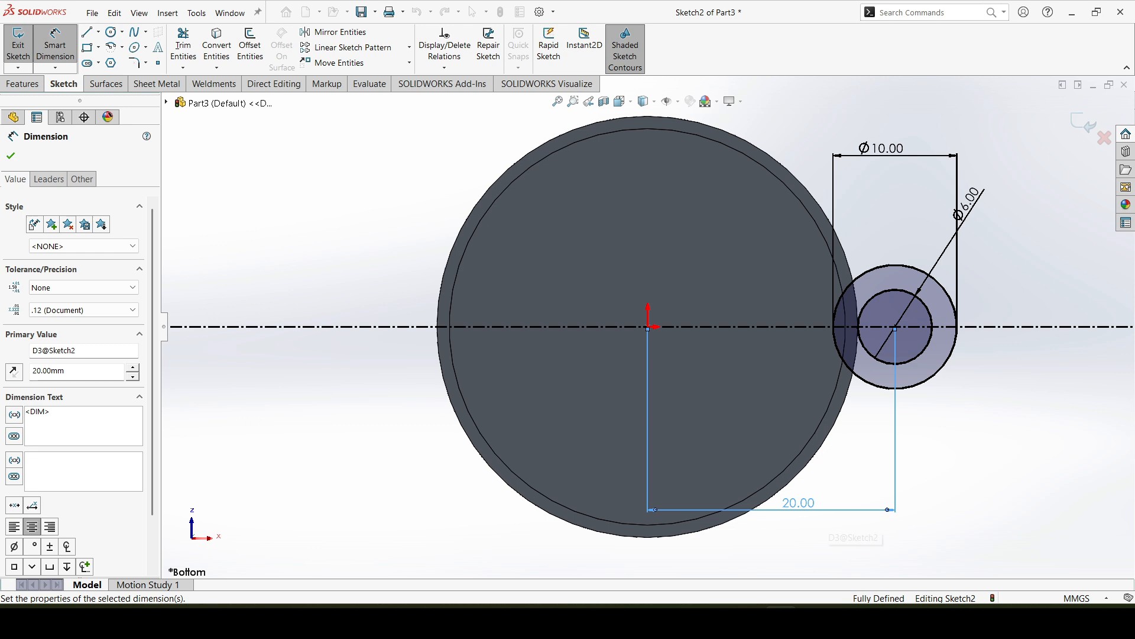
key(Escape)
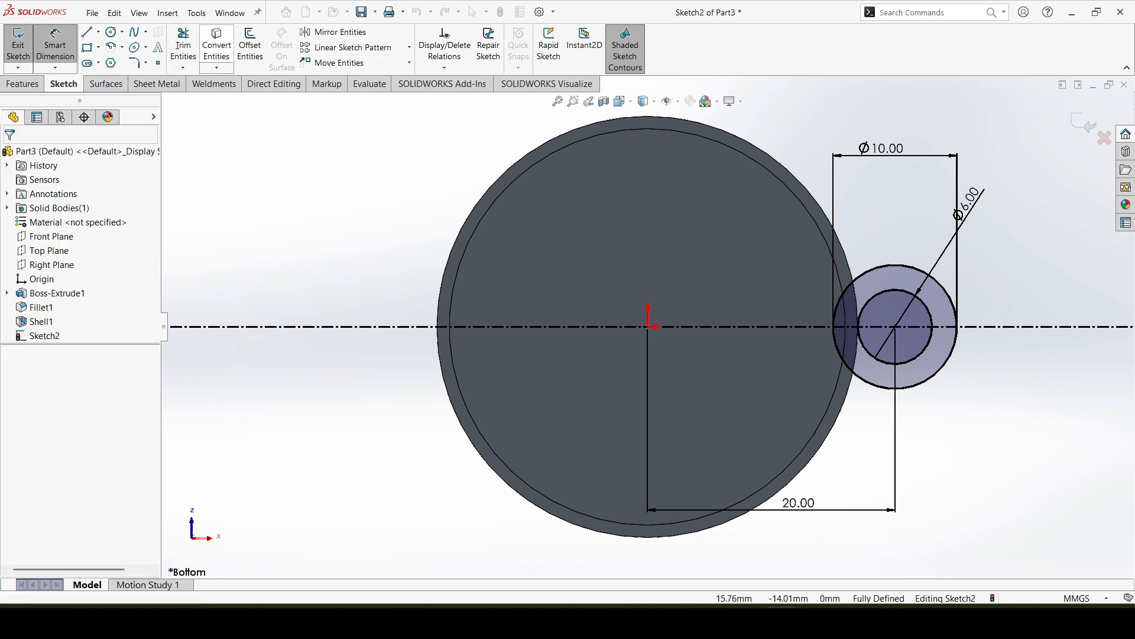
Step: Convert the rim's inner circular edge into the sketch and trim it with the 10 mm circle to leave a closed ring-tab profile
click(217, 46)
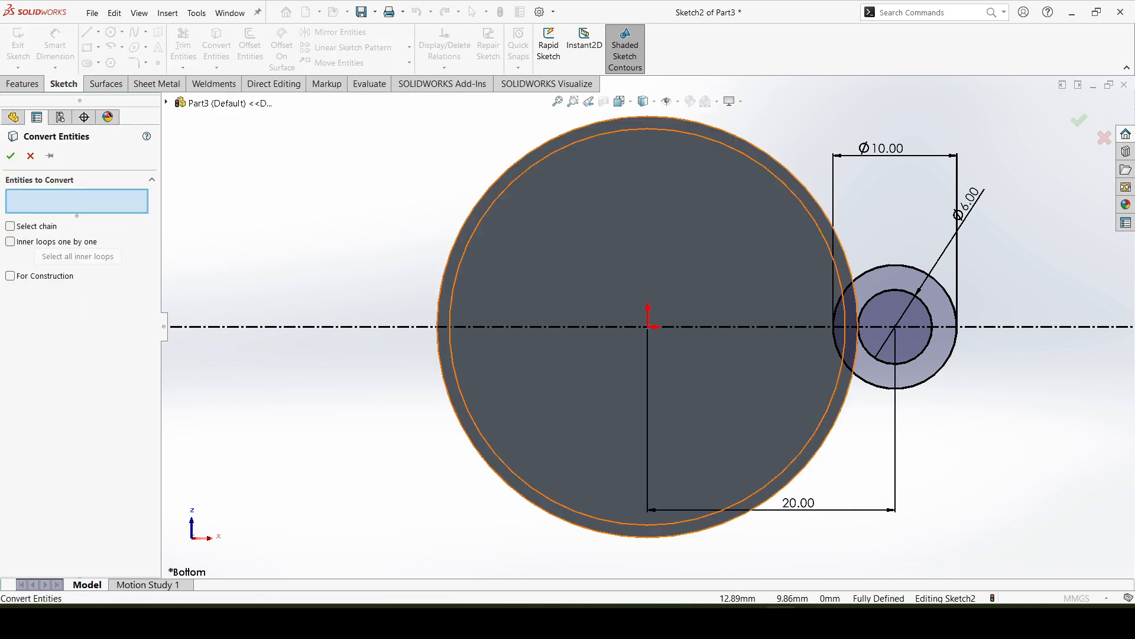
click(805, 207)
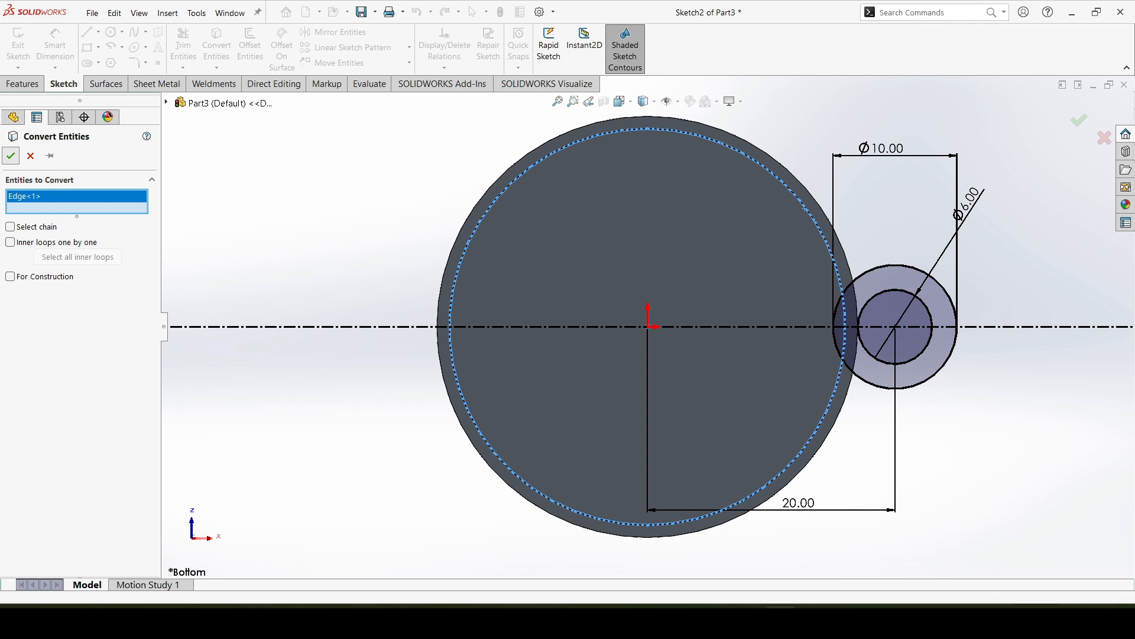
click(11, 155)
click(183, 45)
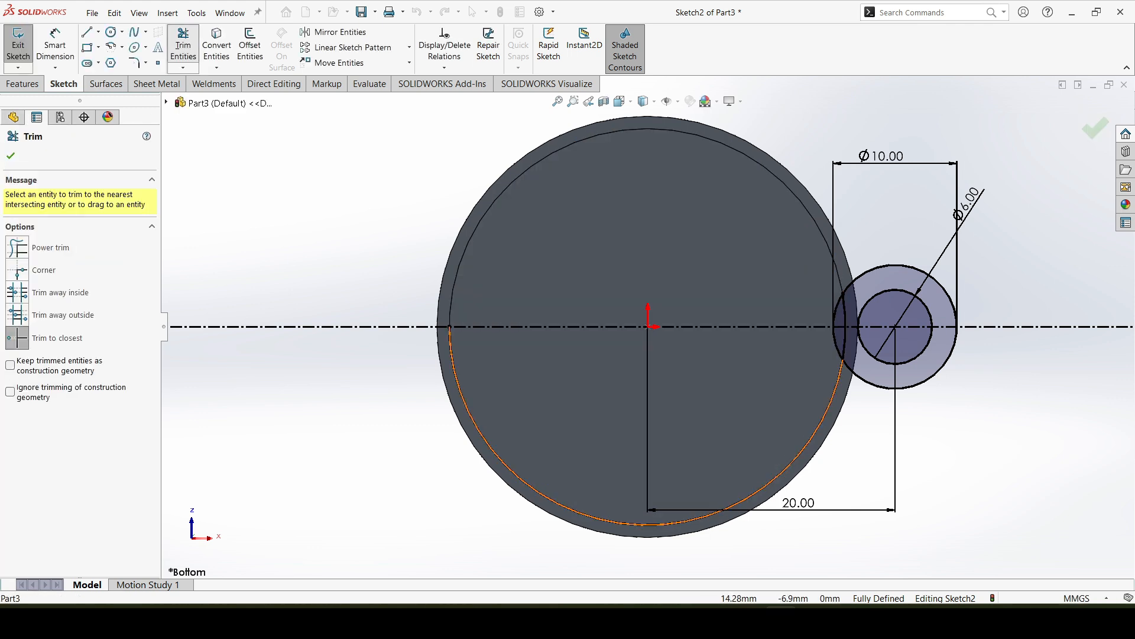
click(836, 343)
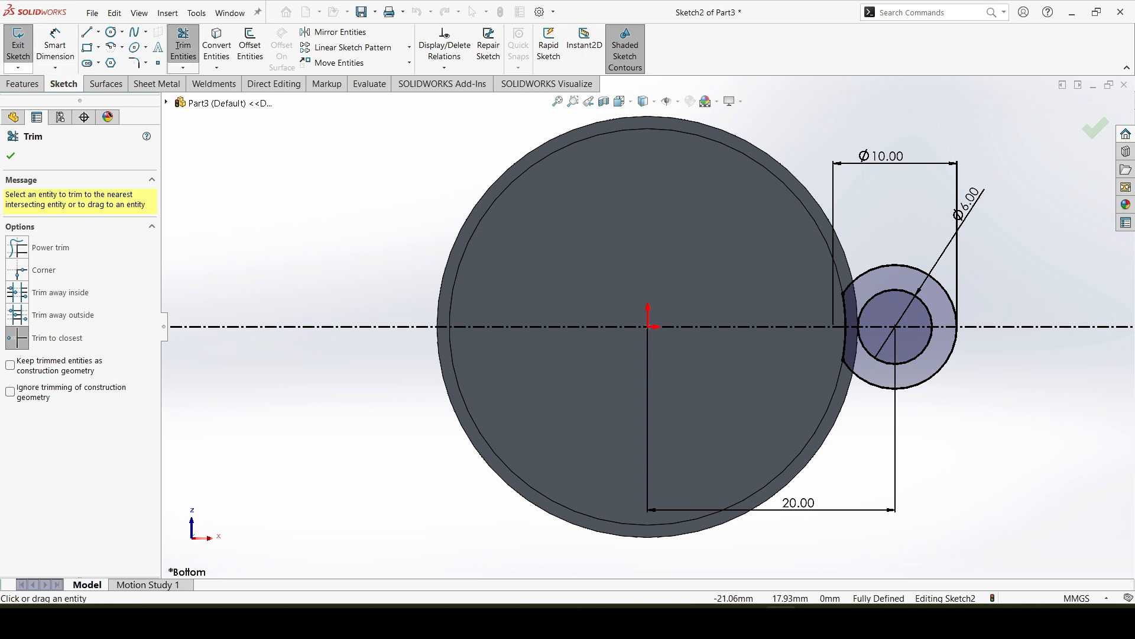
Step: Extrude the ring-tab profile as a 1 mm blind boss in the reversed direction, merged with the cylinder
click(22, 83)
click(24, 44)
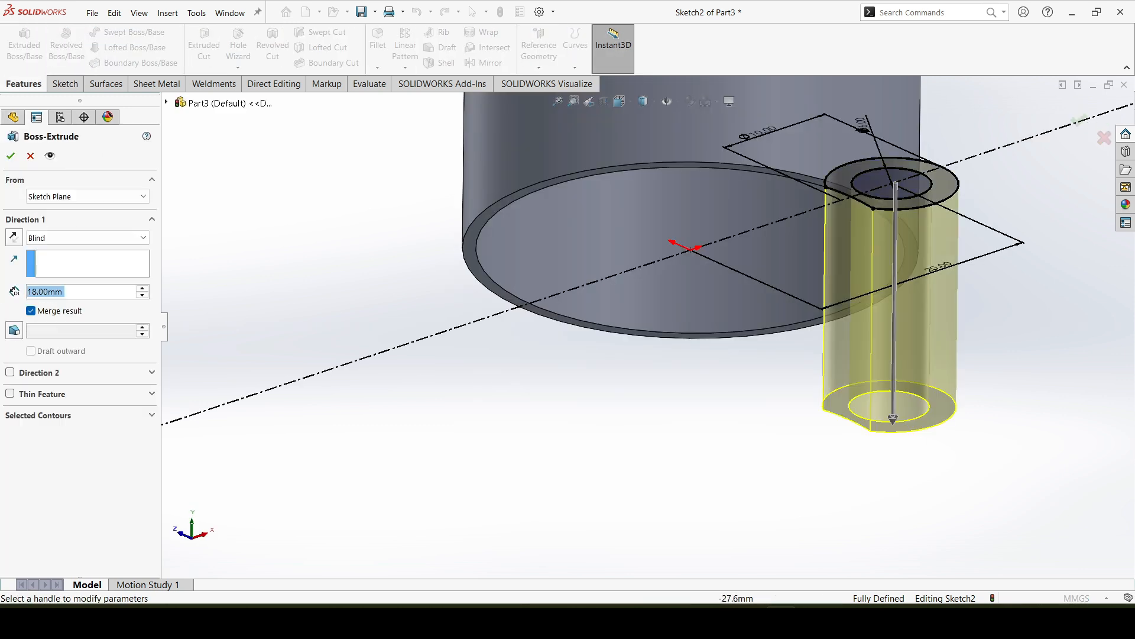
text(1)
key(Return)
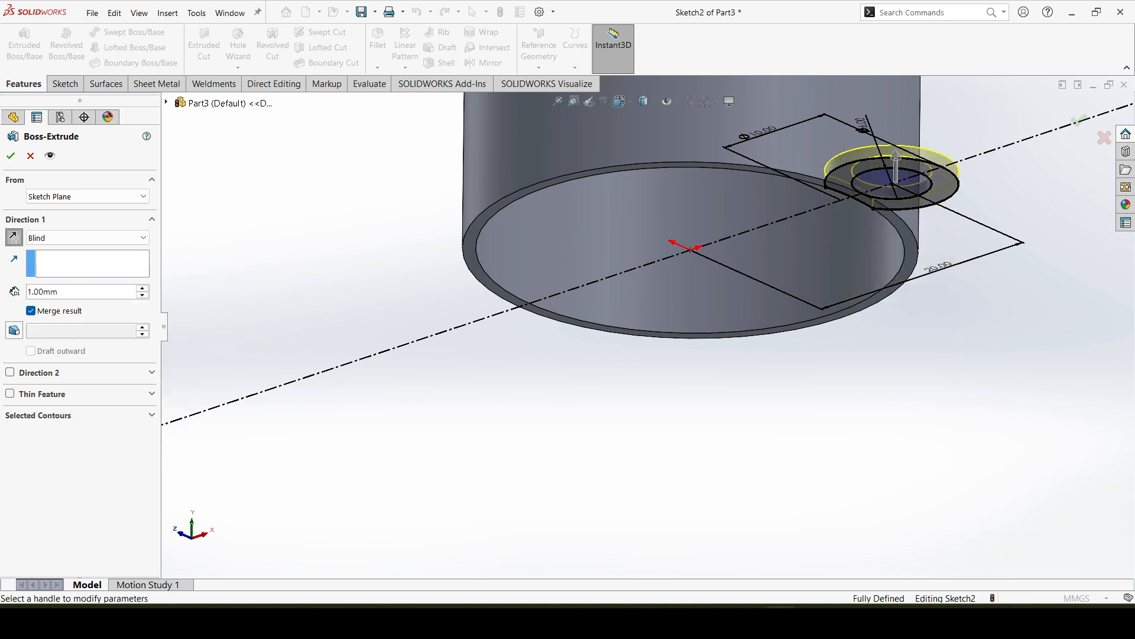
click(10, 155)
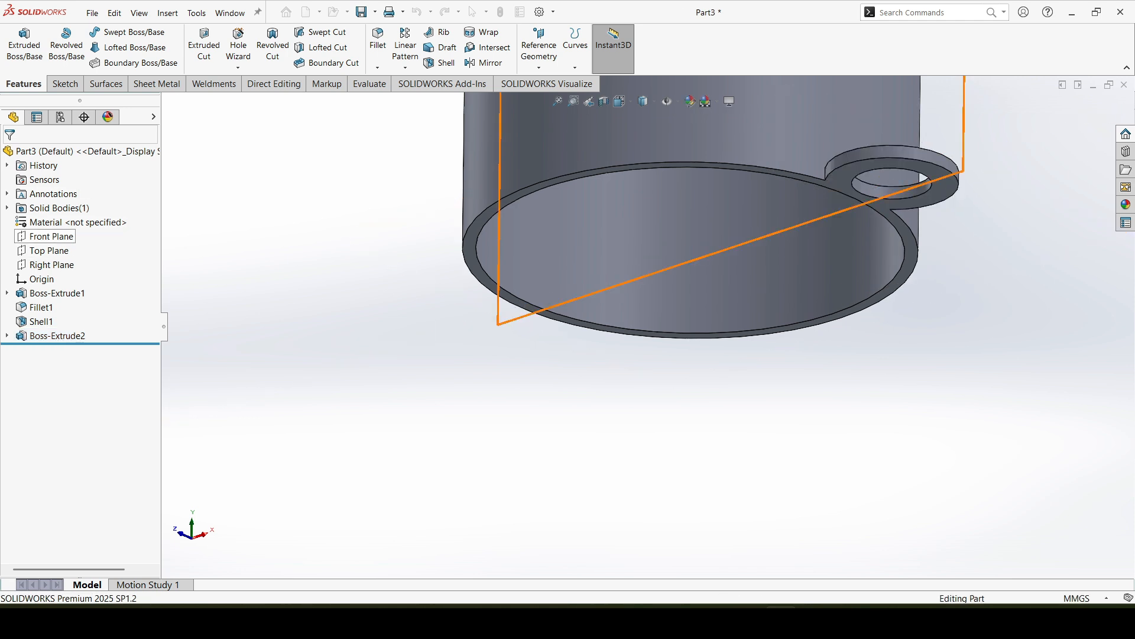
Step: Start a sketch on the Front Plane and display the model with hidden lines visible
click(51, 236)
click(69, 216)
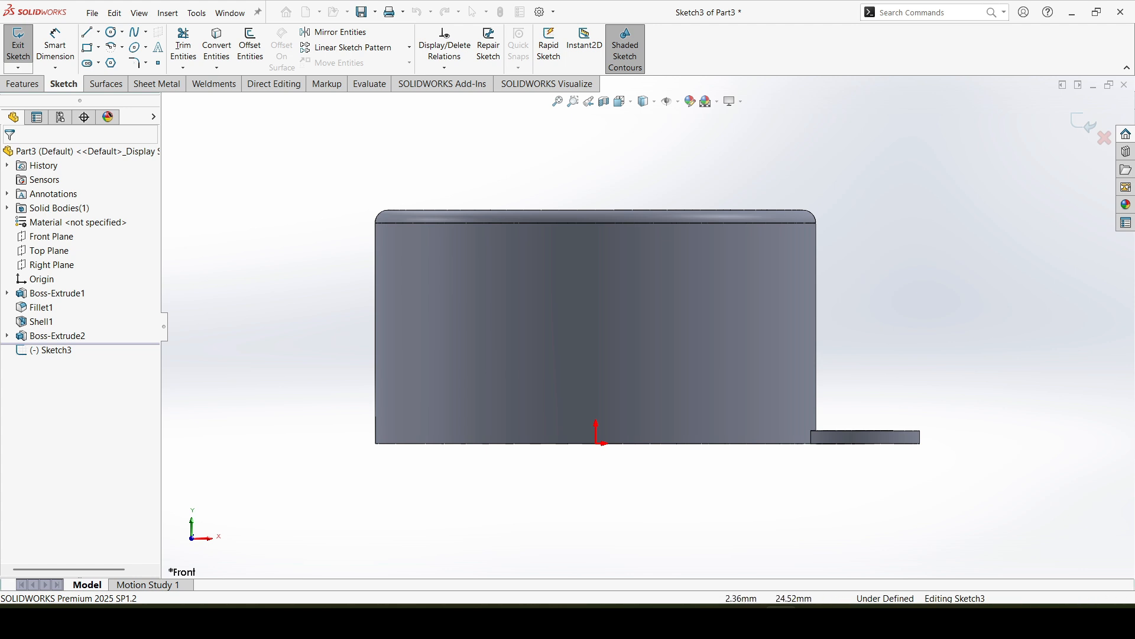
click(619, 101)
mouse_move(643, 101)
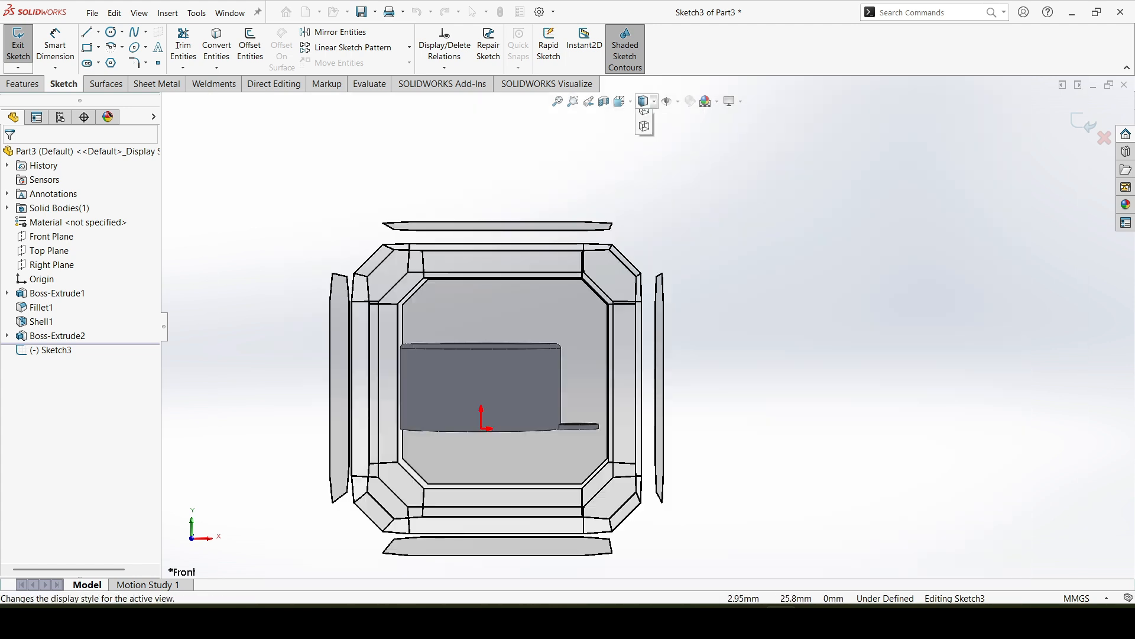
click(644, 168)
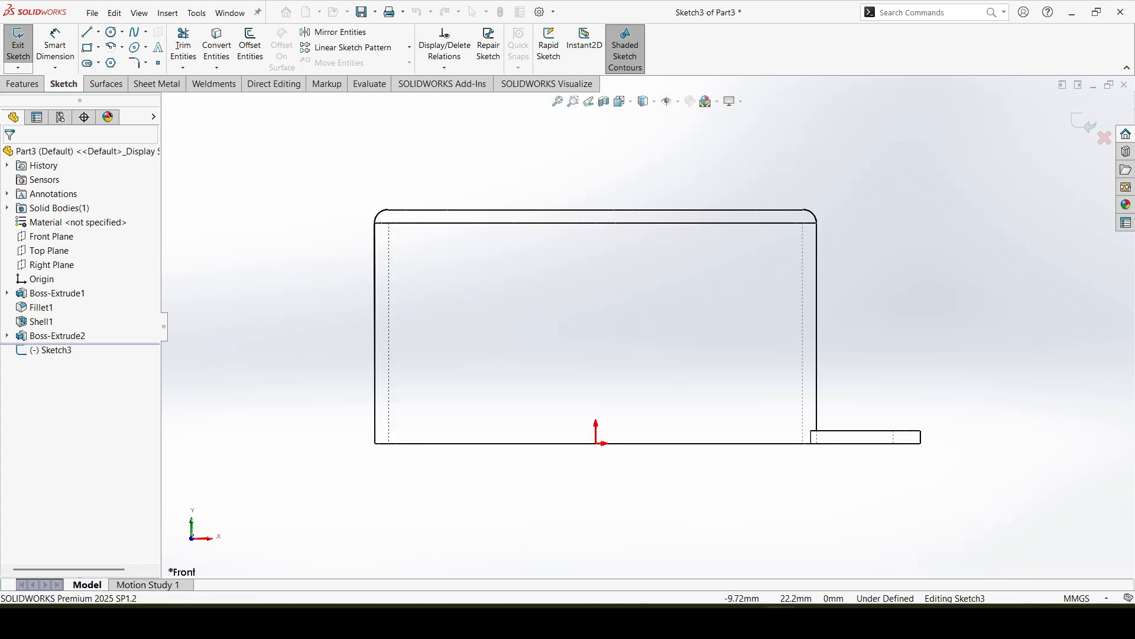
Step: Add an infinite vertical construction line through the origin
click(98, 32)
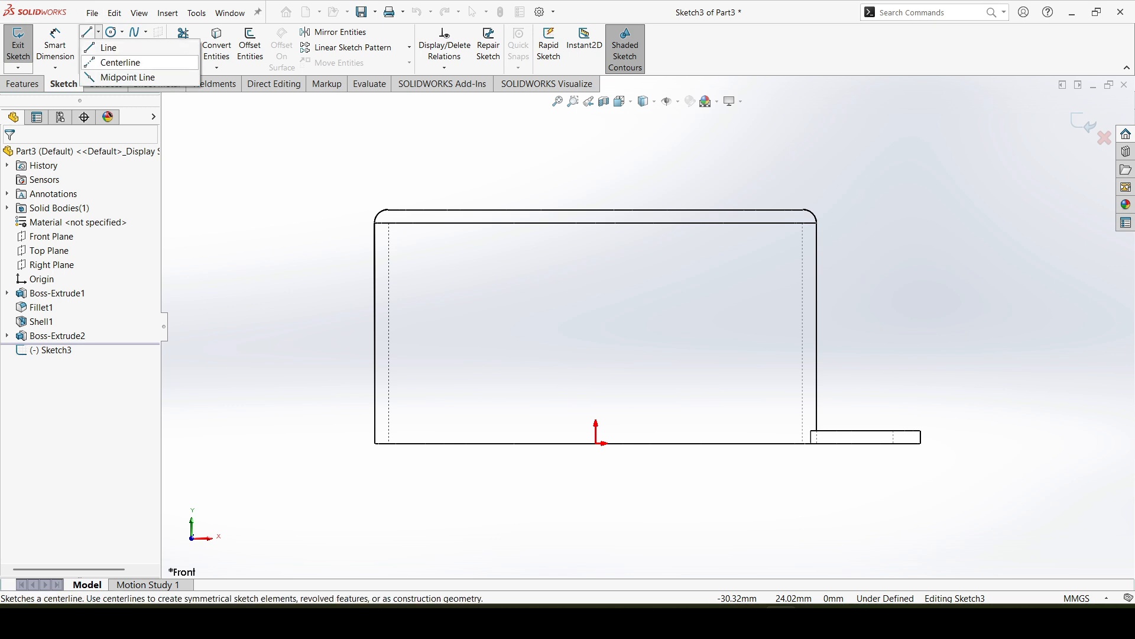
click(119, 60)
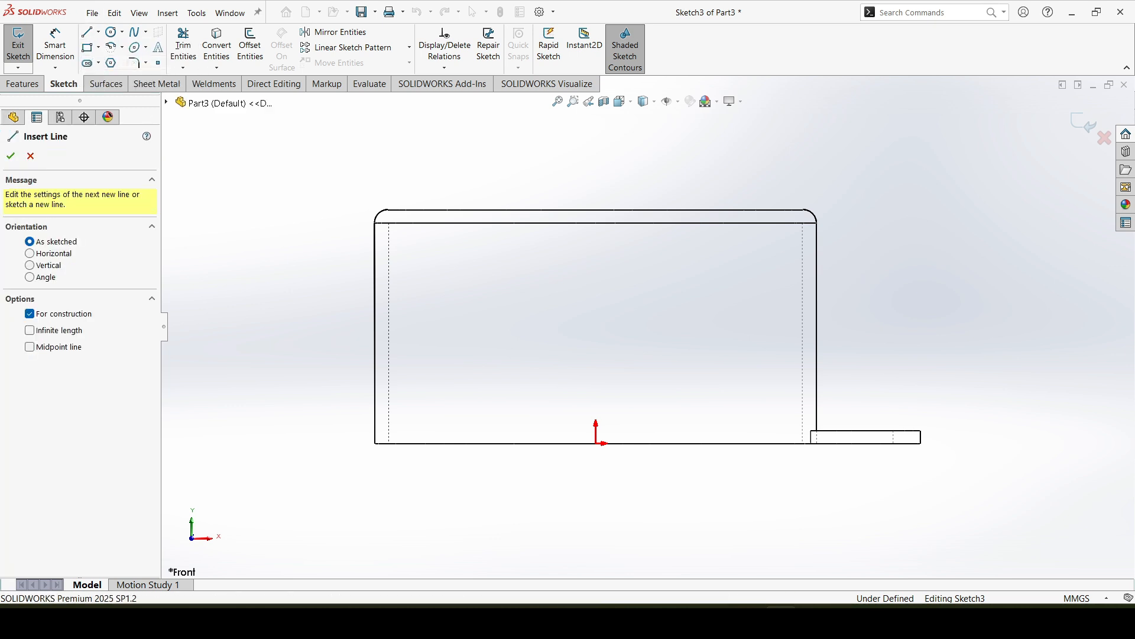
click(30, 265)
click(30, 330)
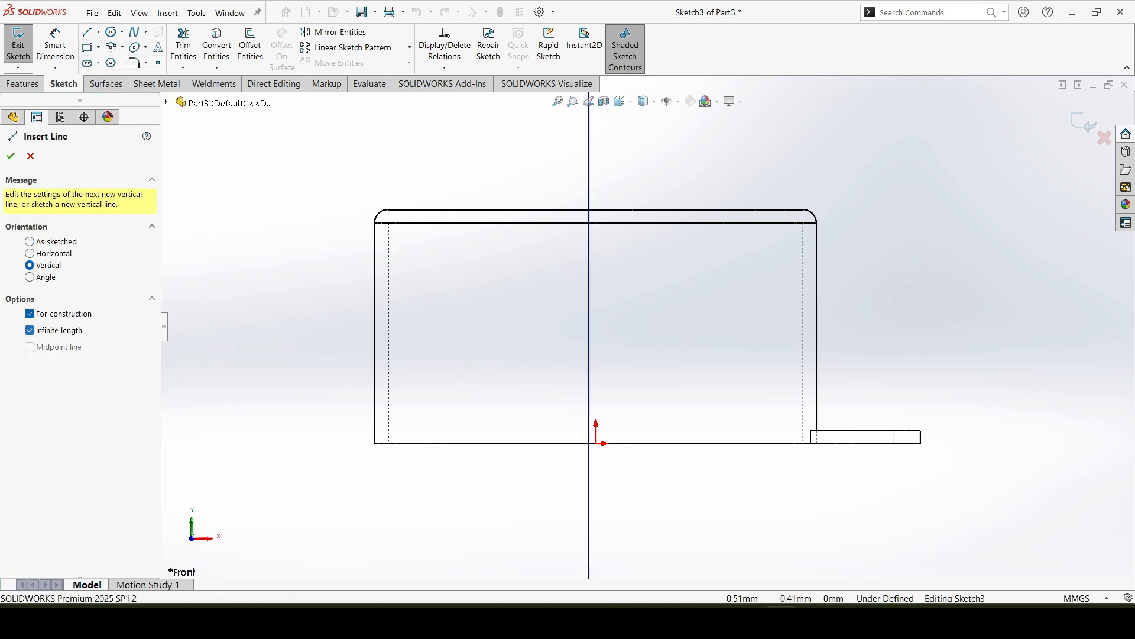
click(596, 444)
key(Escape)
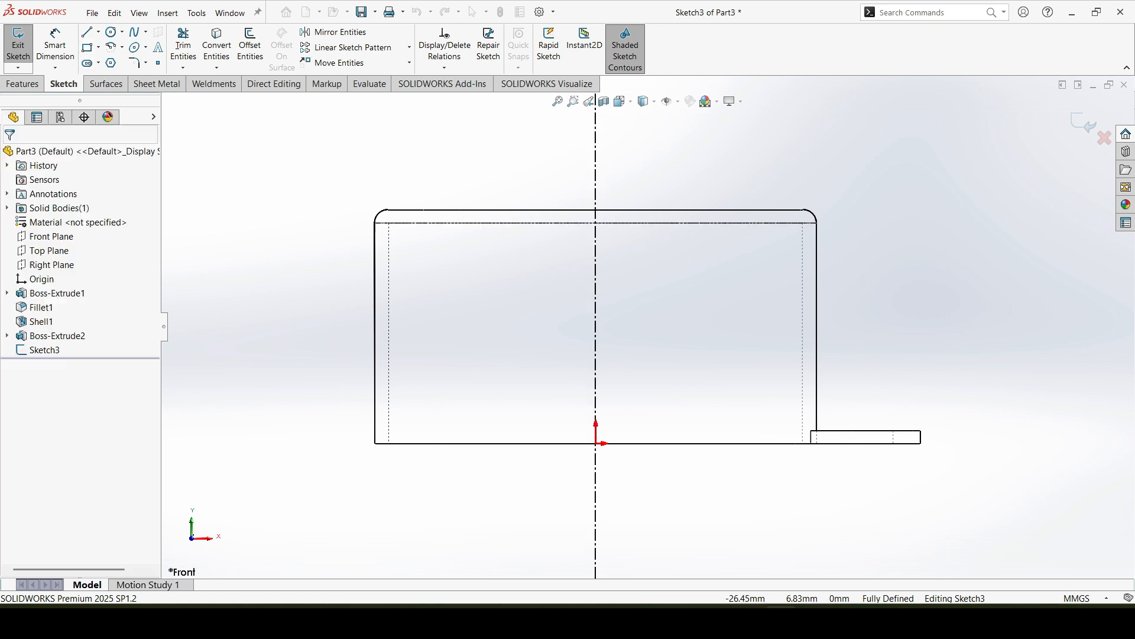
Step: Sketch a thin corner rectangle about 0.42 by 5.56 mm from the inner wall's bottom corner outward into the wall
click(87, 47)
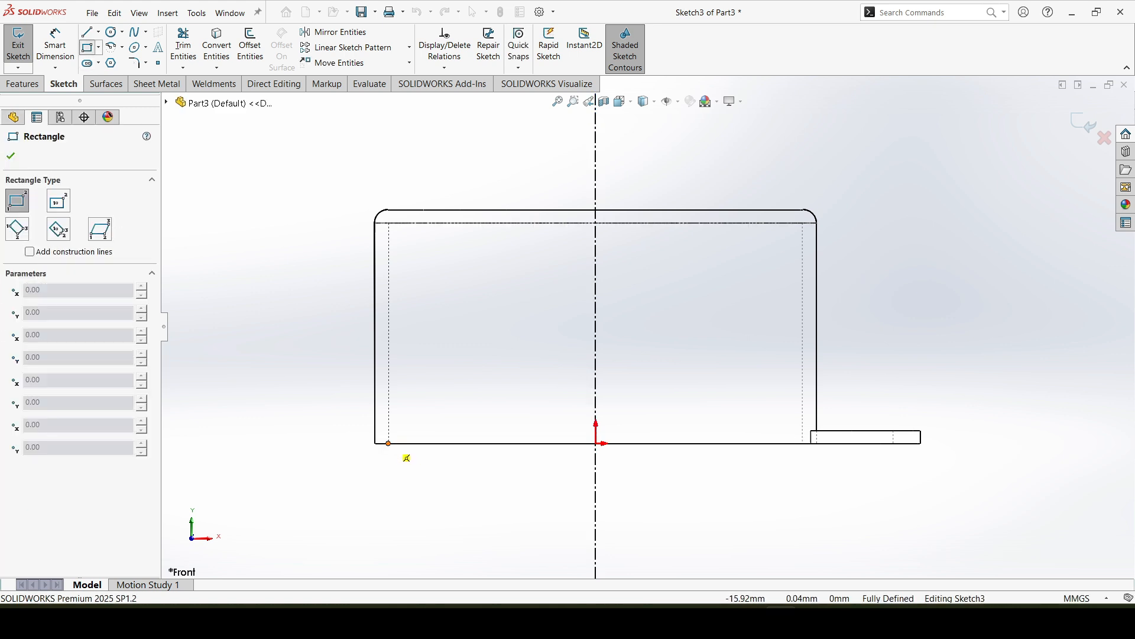
click(388, 444)
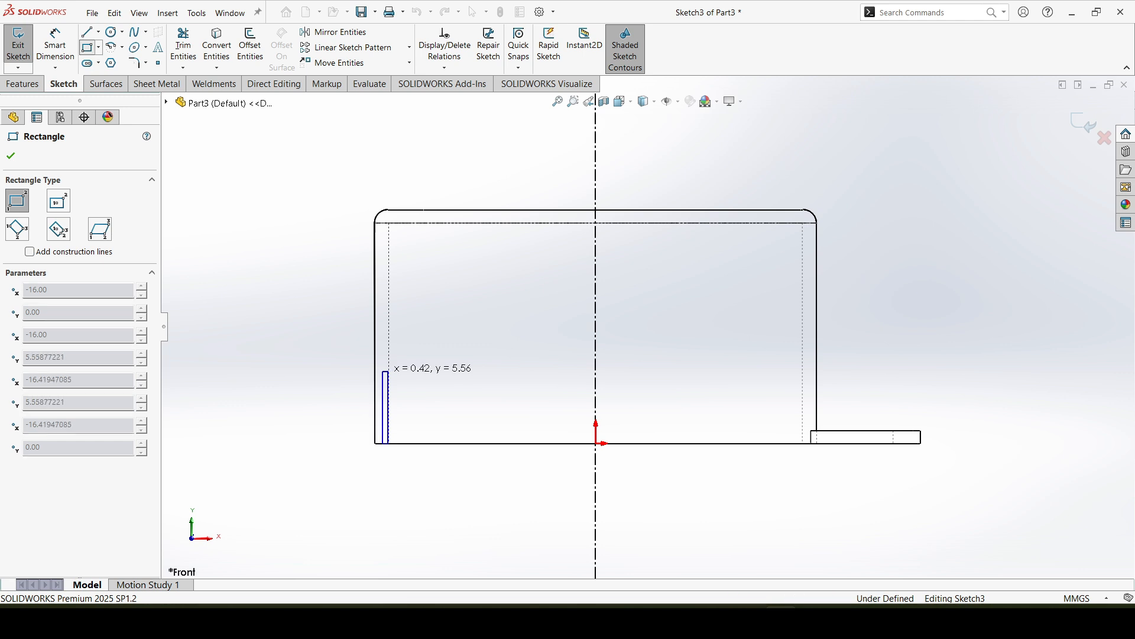
click(386, 372)
Step: Dimension the thin rectangle to 5 mm high and 0.5 mm wide
click(55, 67)
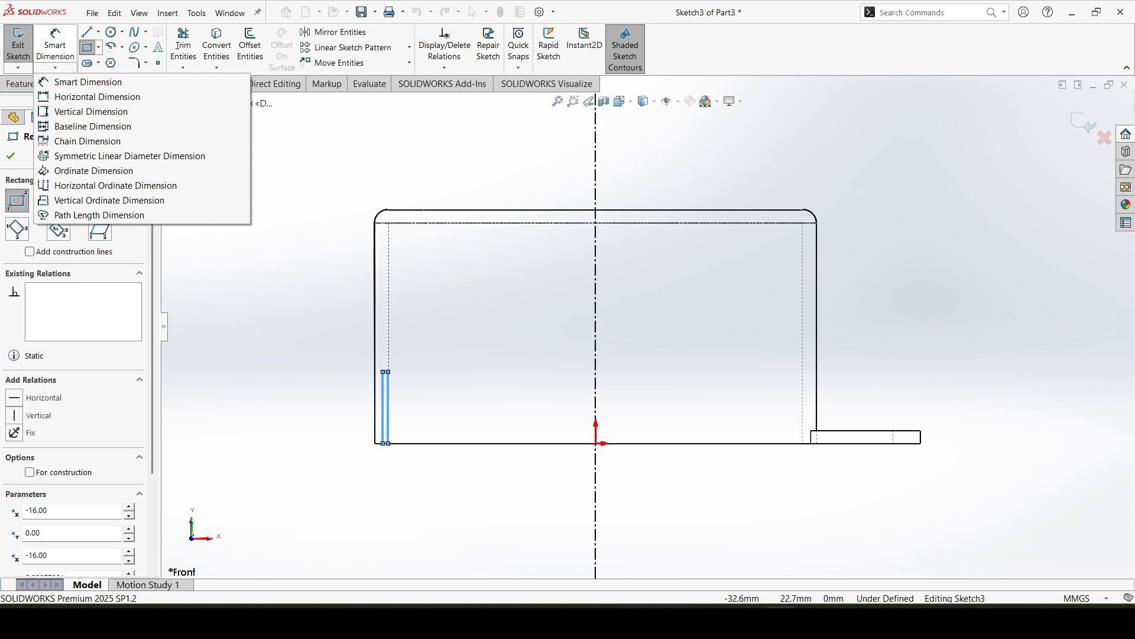
click(55, 45)
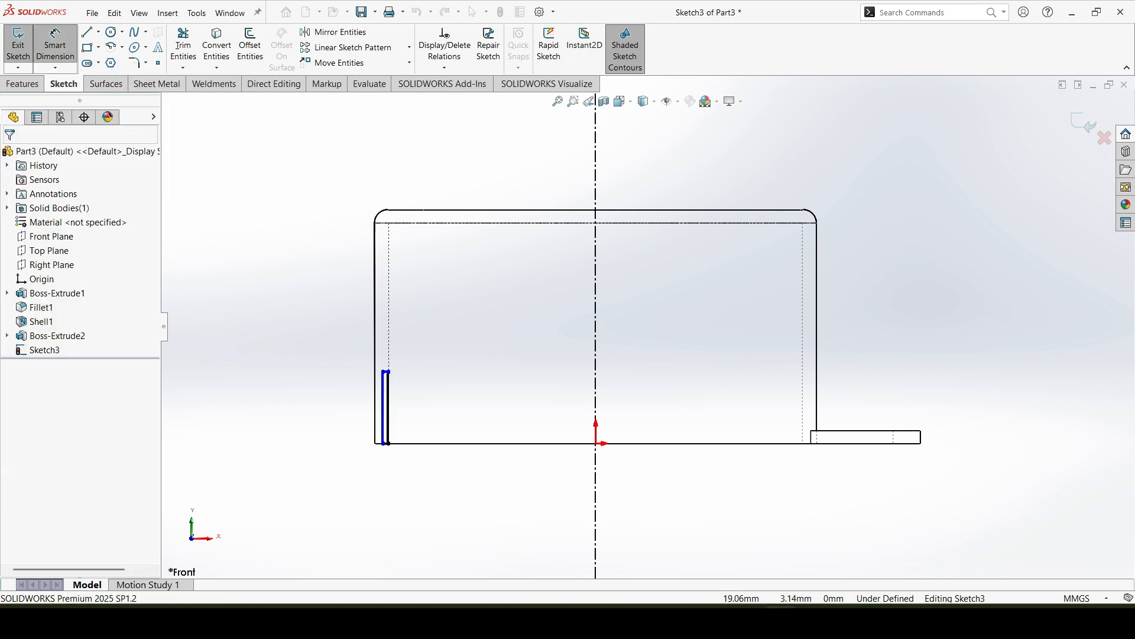
click(384, 408)
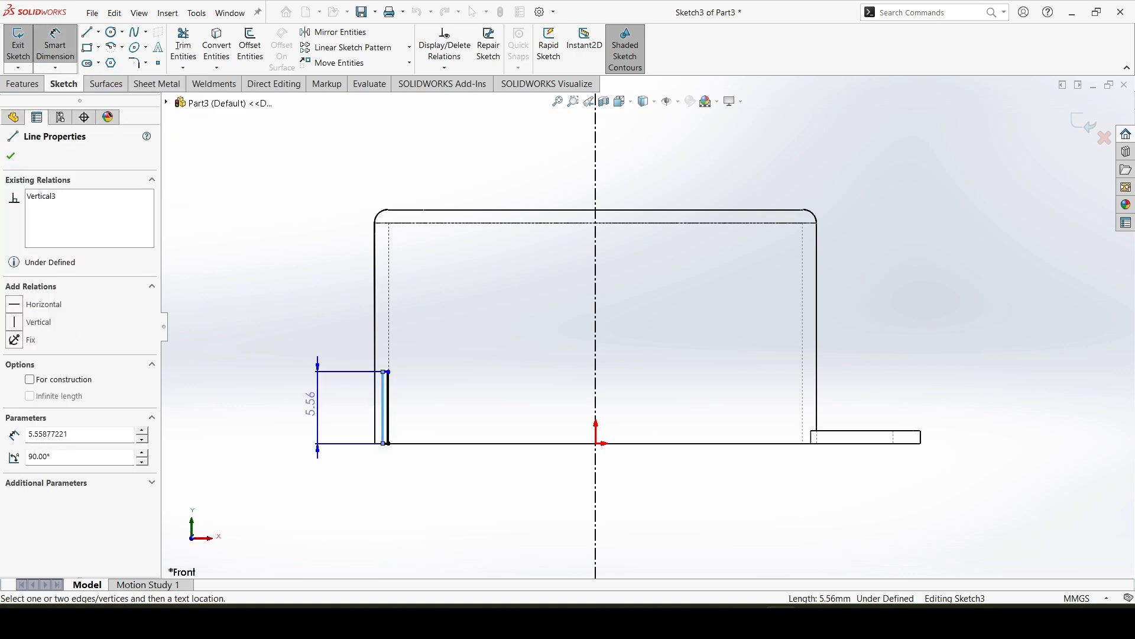
click(312, 405)
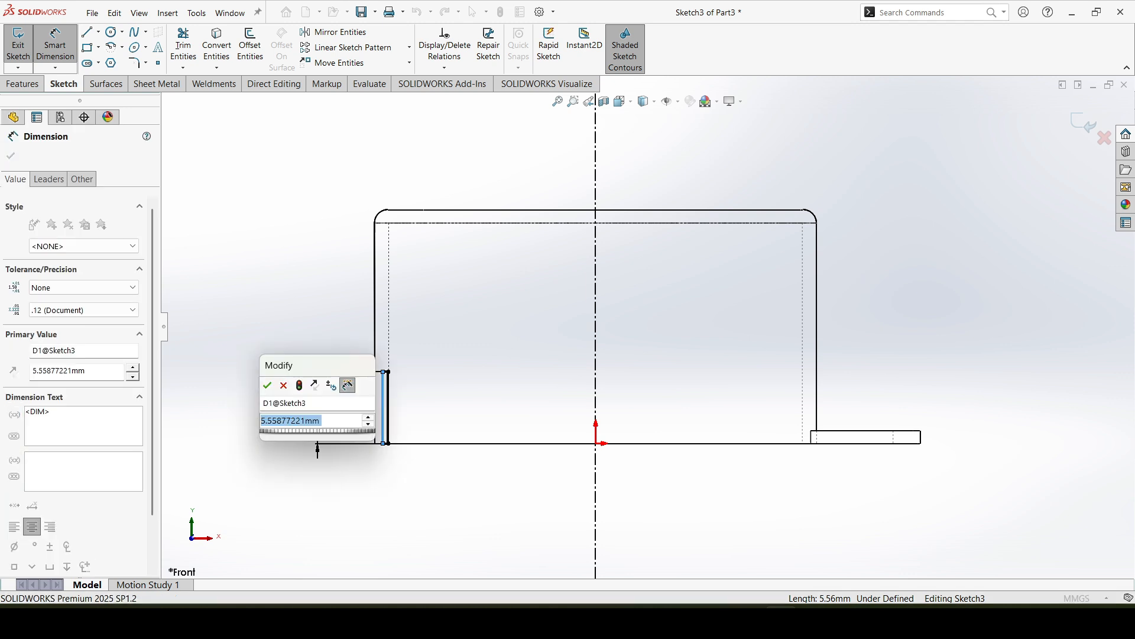
key(Return)
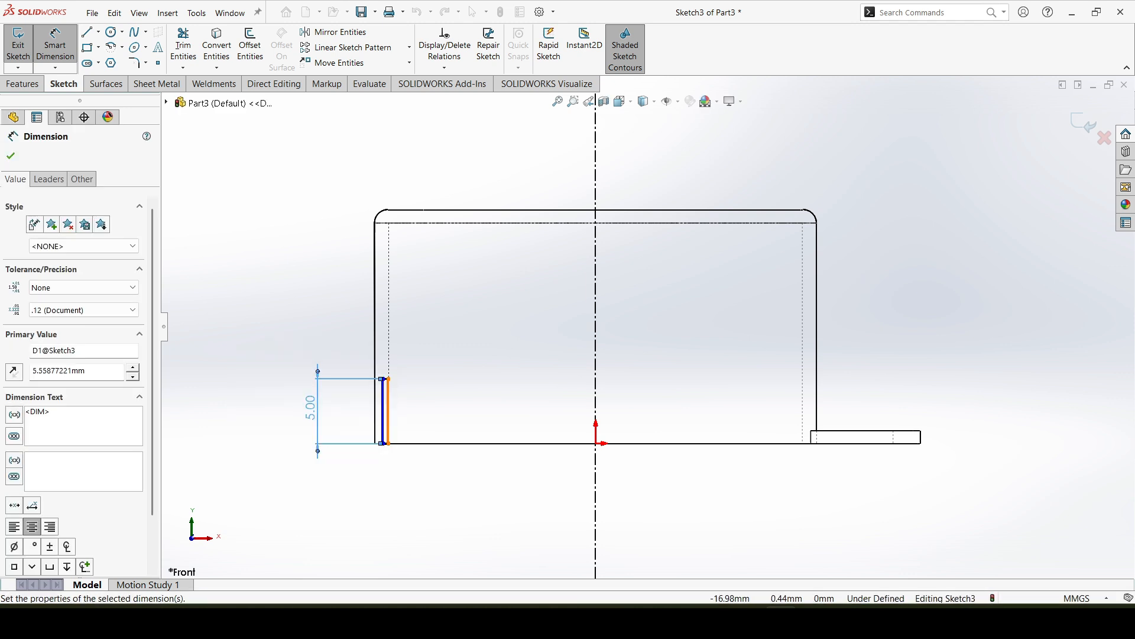
scroll(344, 456, down, 6)
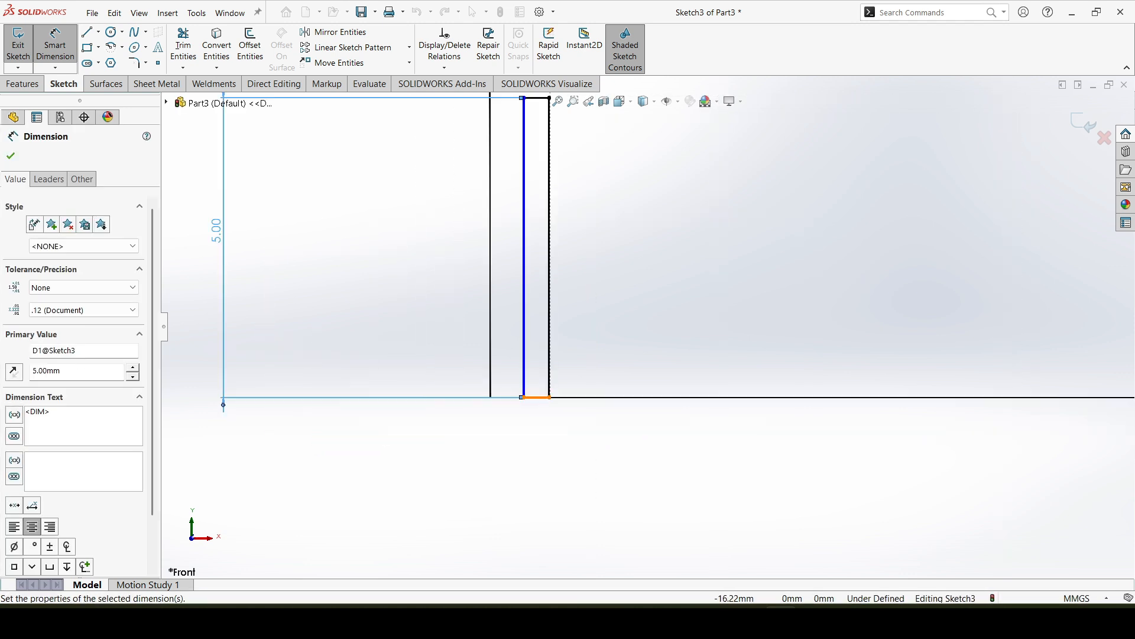
click(536, 396)
click(482, 461)
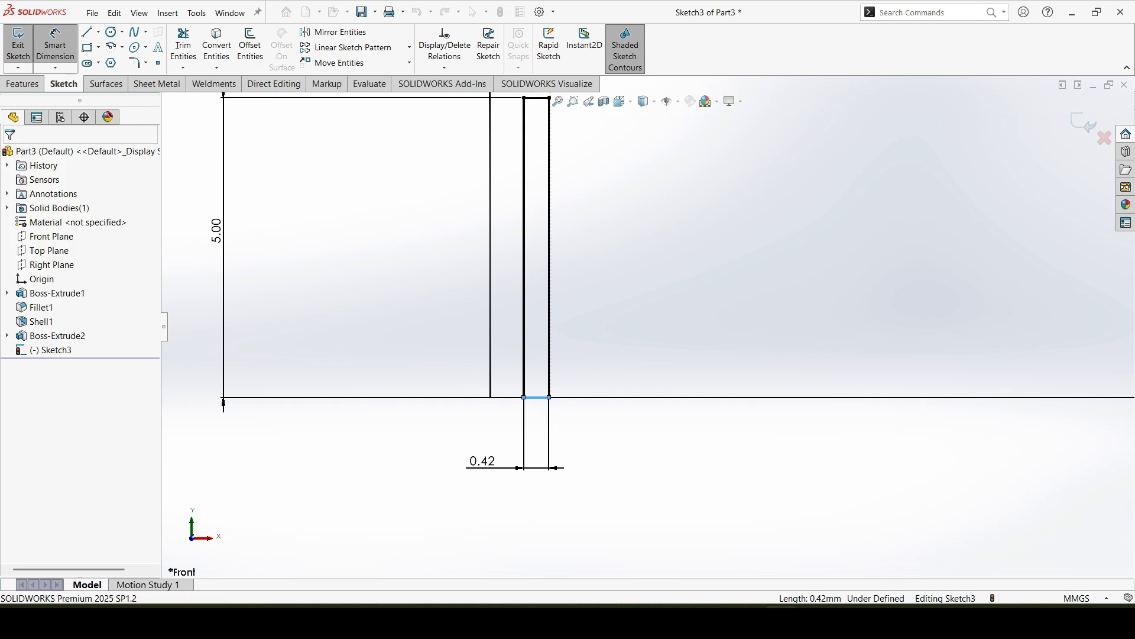
text(0.3)
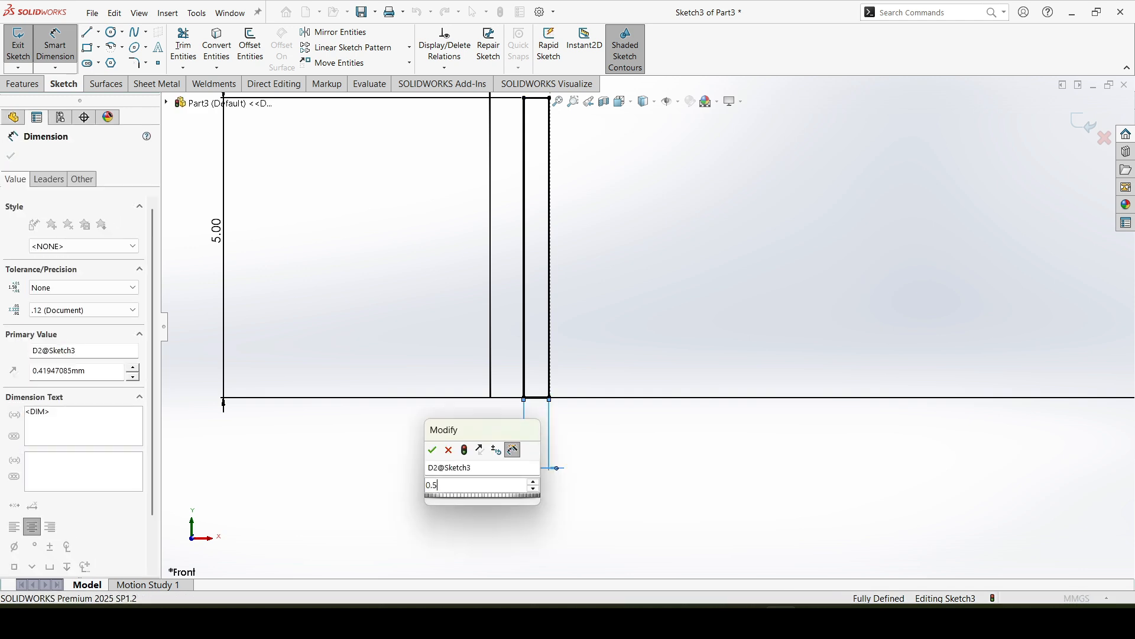
key(Return)
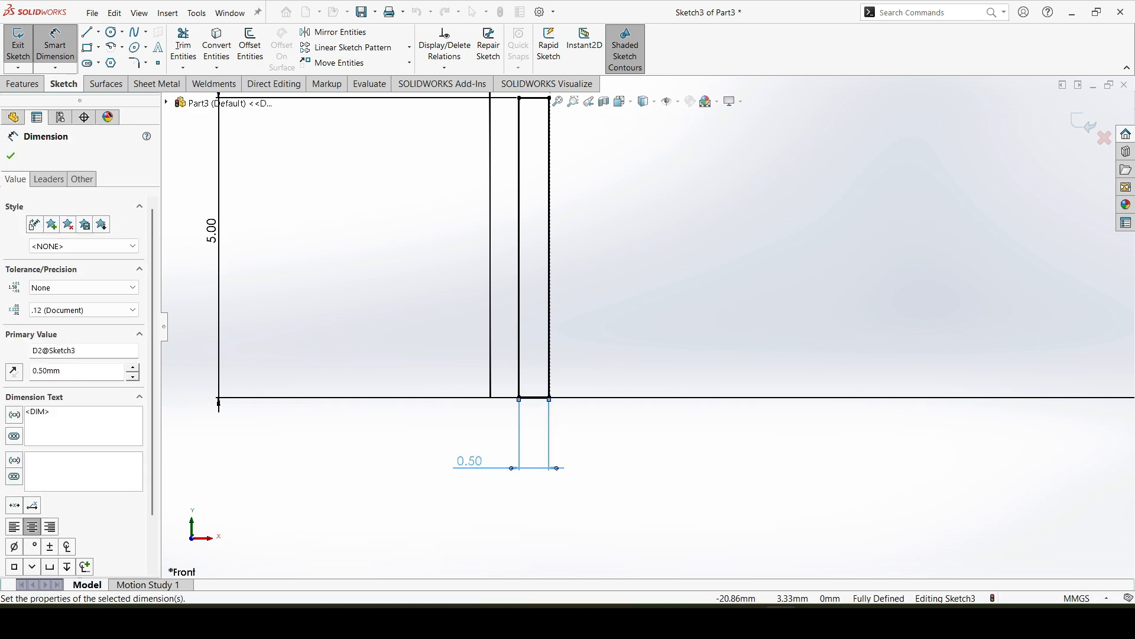
Step: Revolve-cut the thin rectangle 360 degrees about the vertical construction line
click(22, 83)
scroll(649, 327, up, 4)
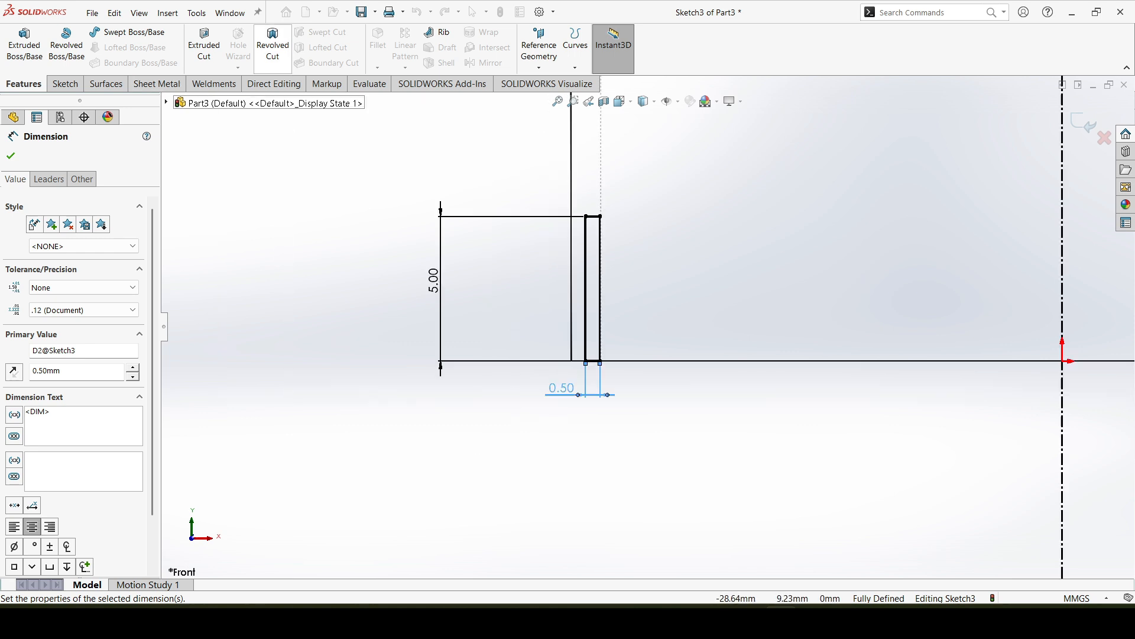
click(272, 45)
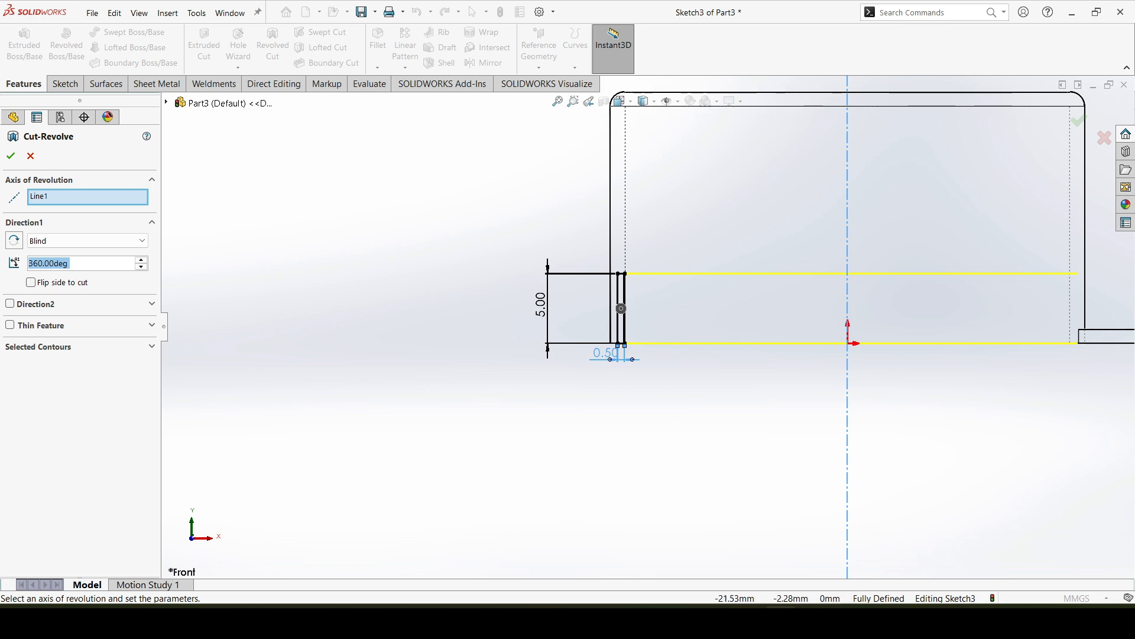
key(Return)
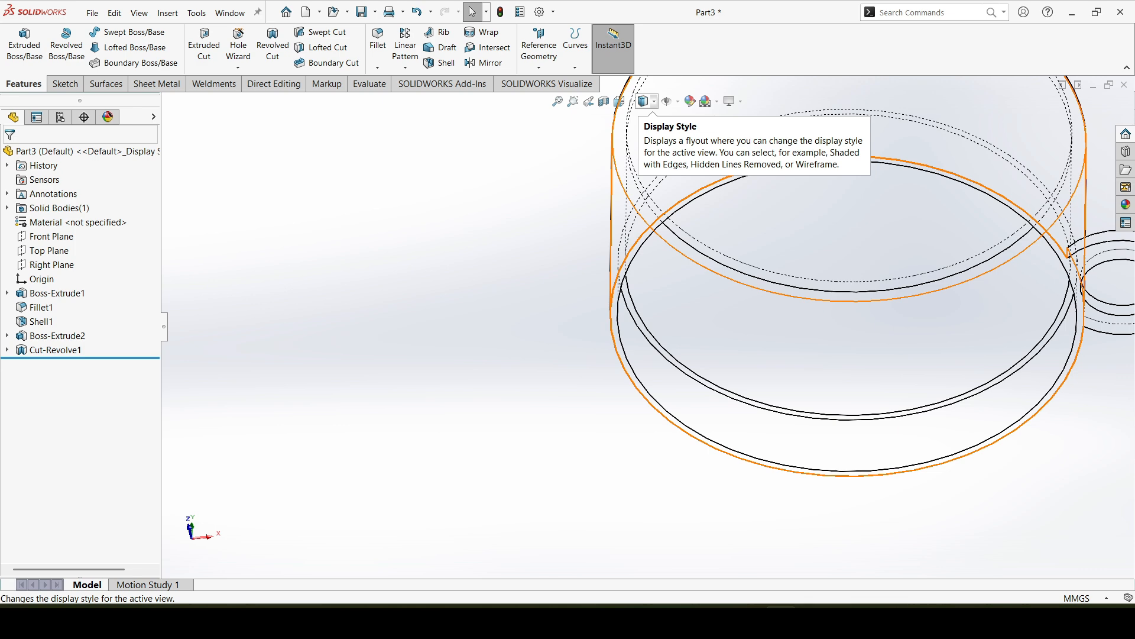
Step: Display the model shaded with edges and inspect the recess cut around the inside of the rim
click(646, 101)
click(645, 117)
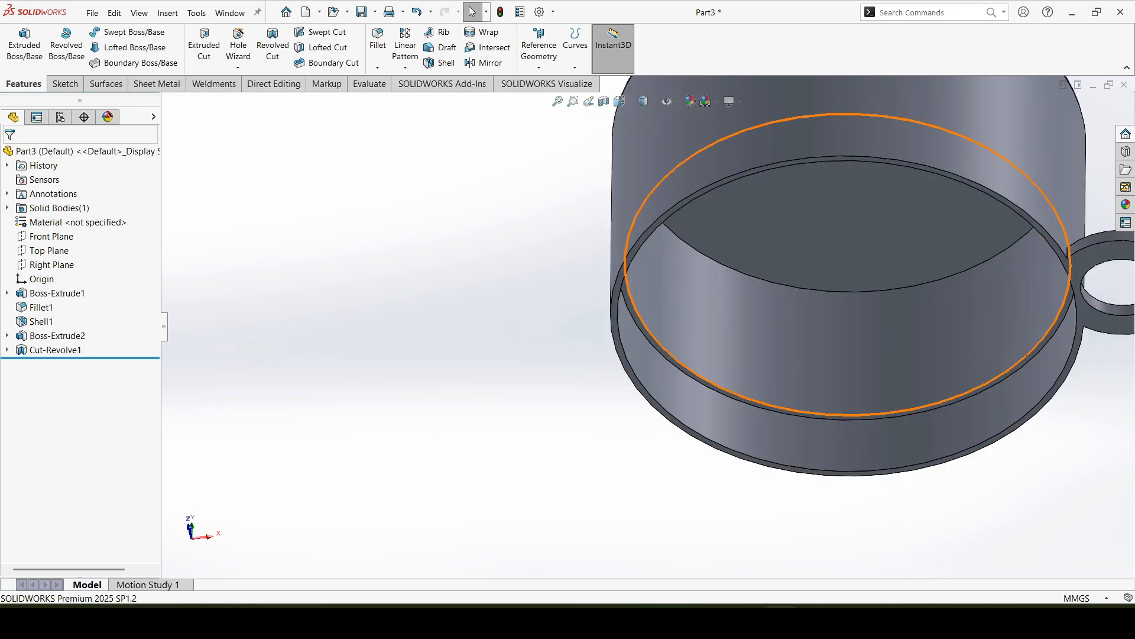
middle_drag(627, 261, 619, 316)
scroll(618, 316, up, 4)
middle_drag(728, 407, 725, 442)
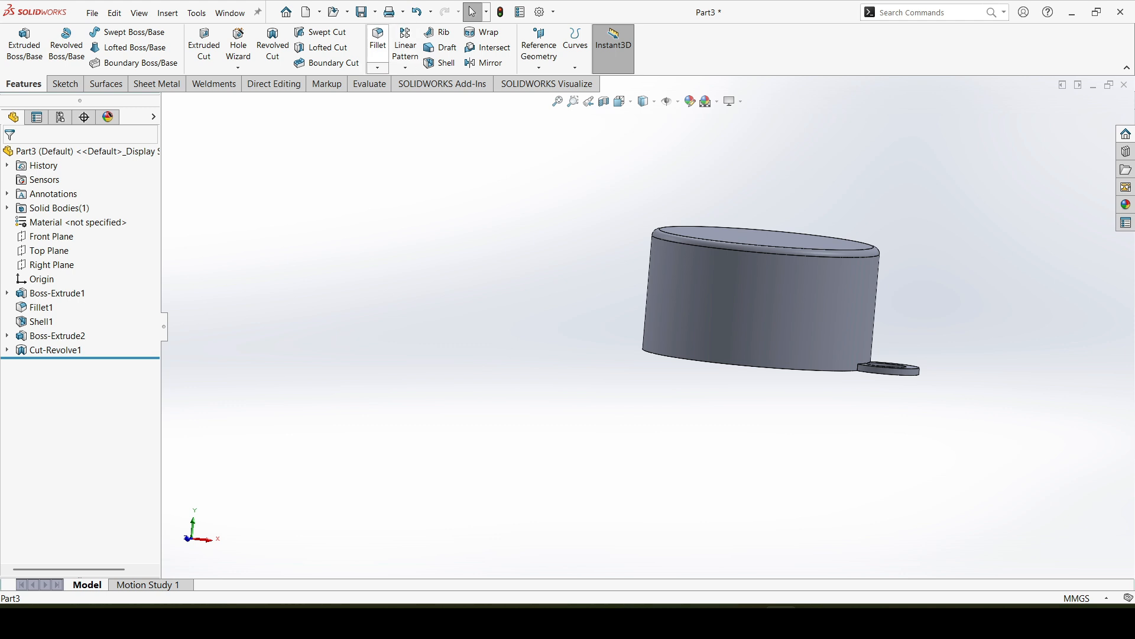
Step: Fillet the upper outer and inner edges of the ring tab with a 1 mm radius
click(378, 41)
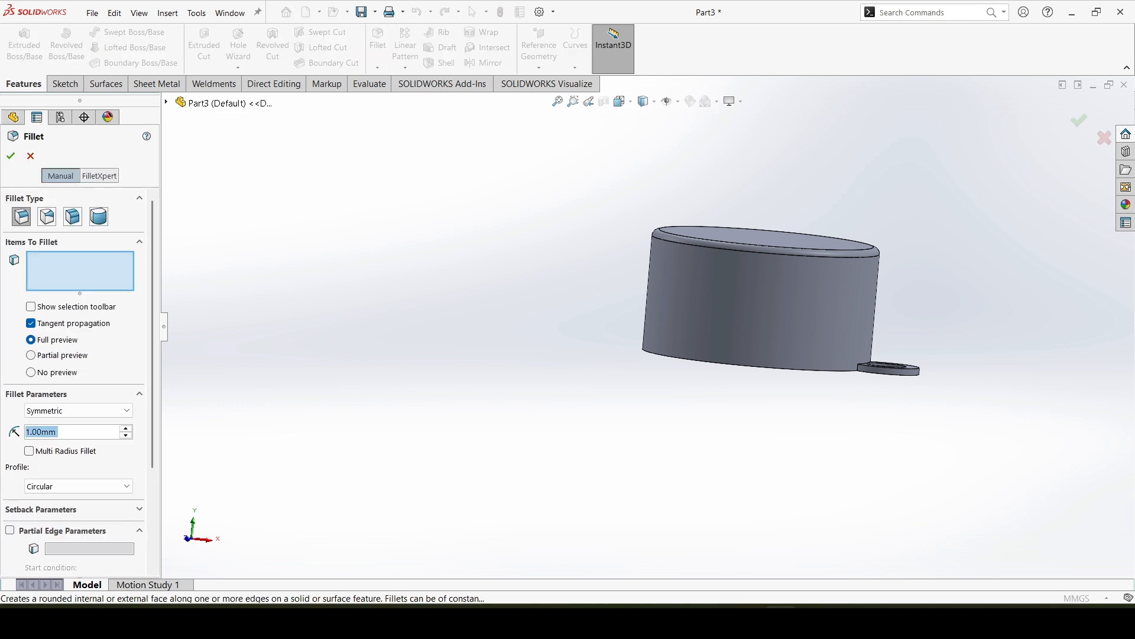
middle_drag(822, 308, 827, 362)
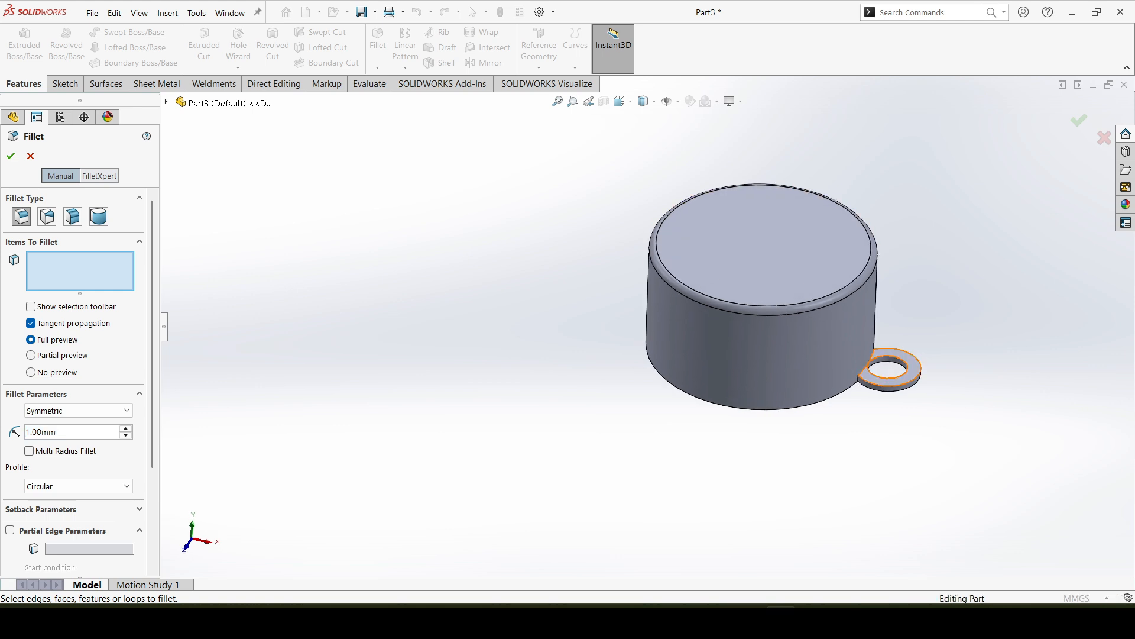
scroll(887, 378, down, 3)
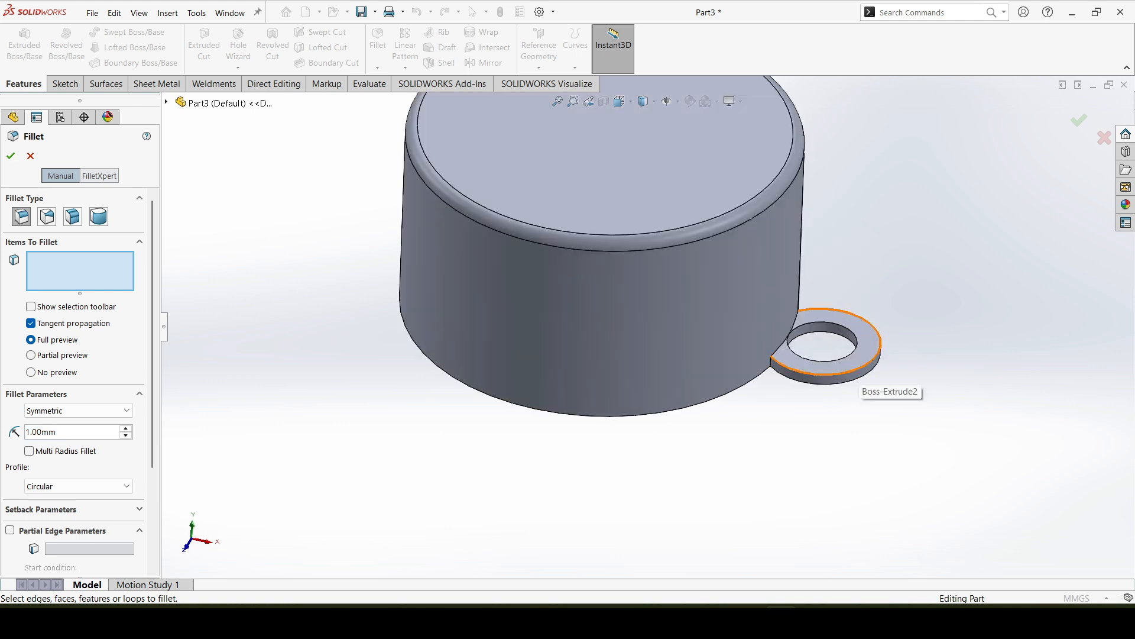
click(859, 367)
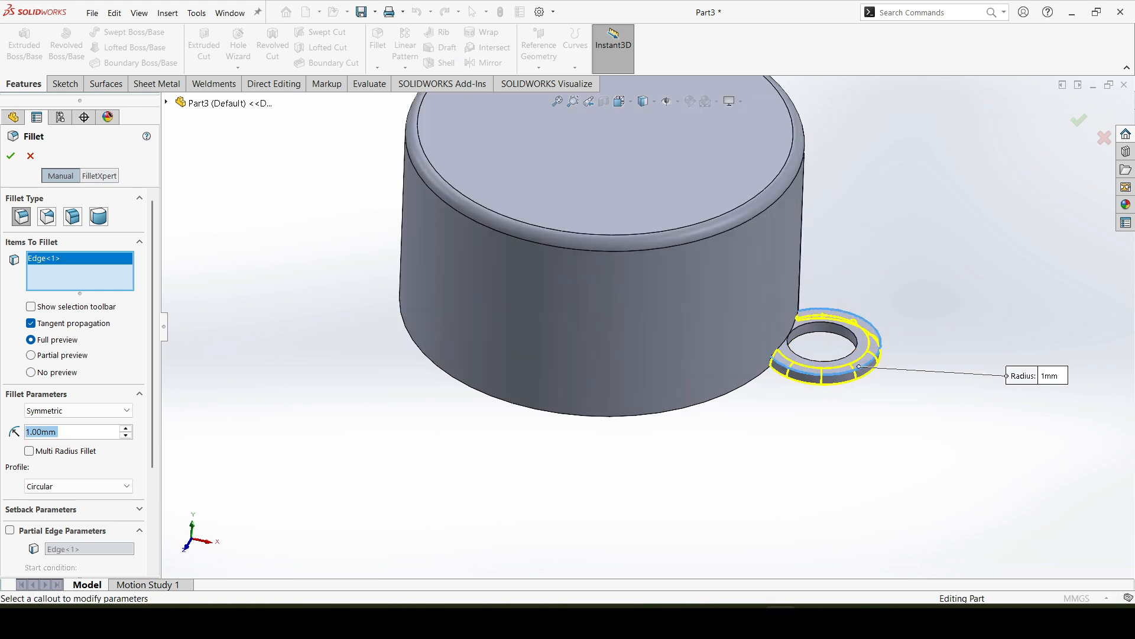
click(850, 352)
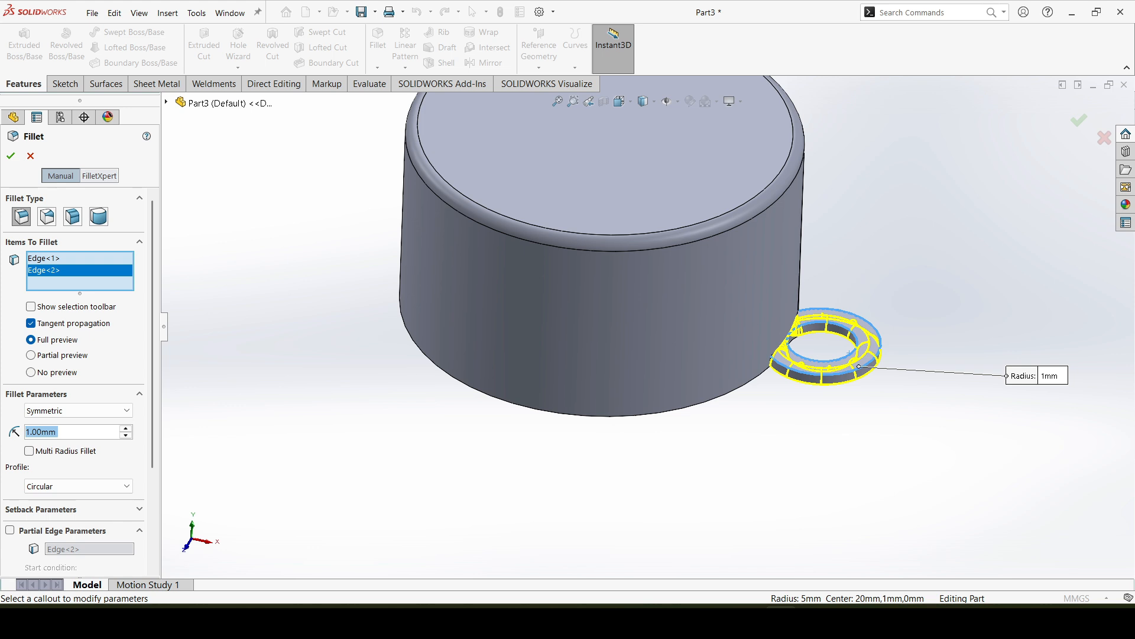
key(Return)
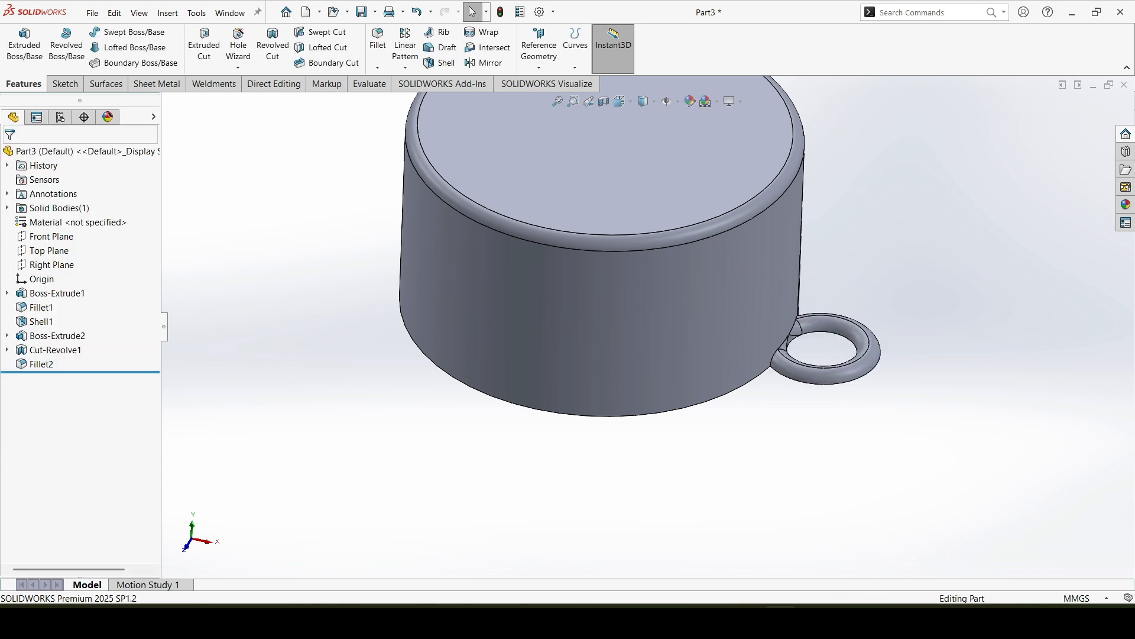
Step: Start a sketch on the cap's flat top face and draw a construction circle of about 12.8 mm radius centred on the origin
key(f)
click(579, 228)
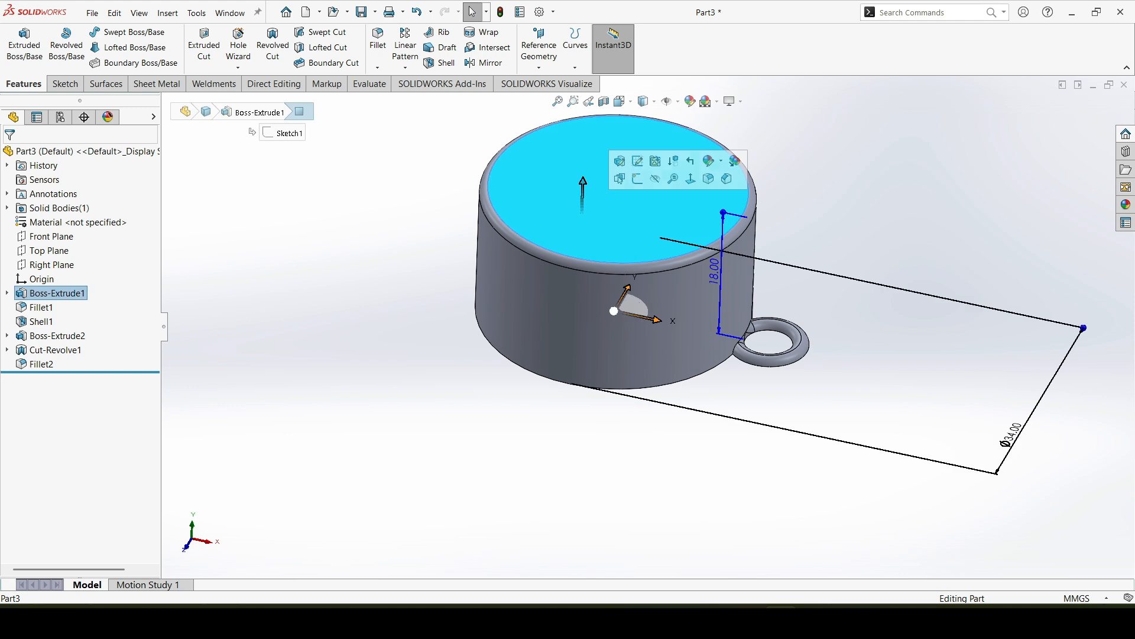
click(638, 178)
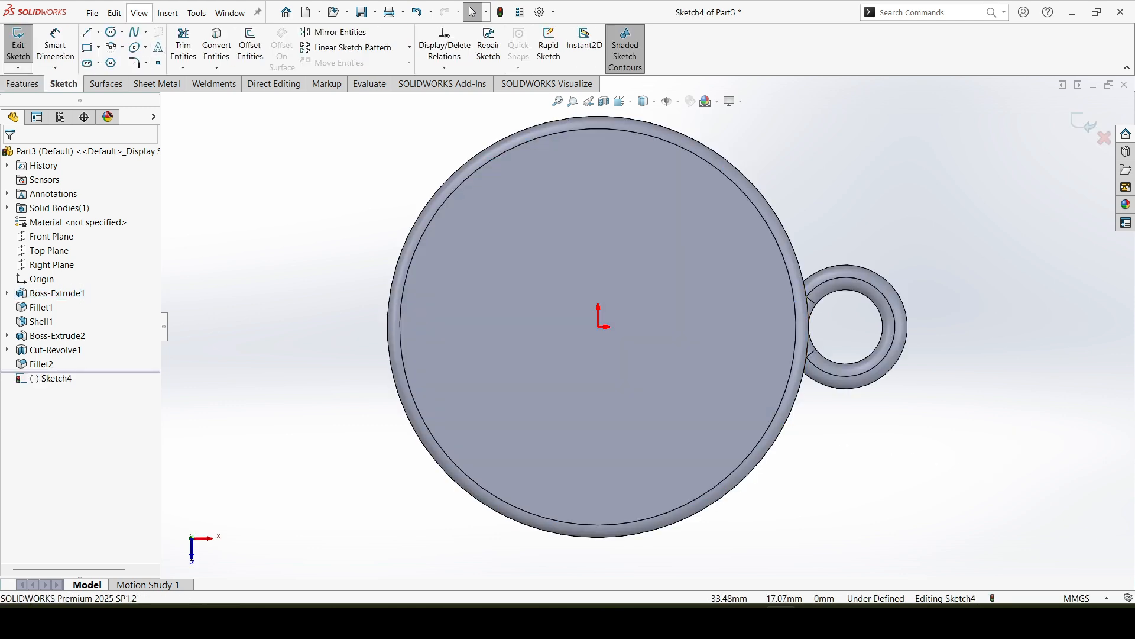
click(111, 32)
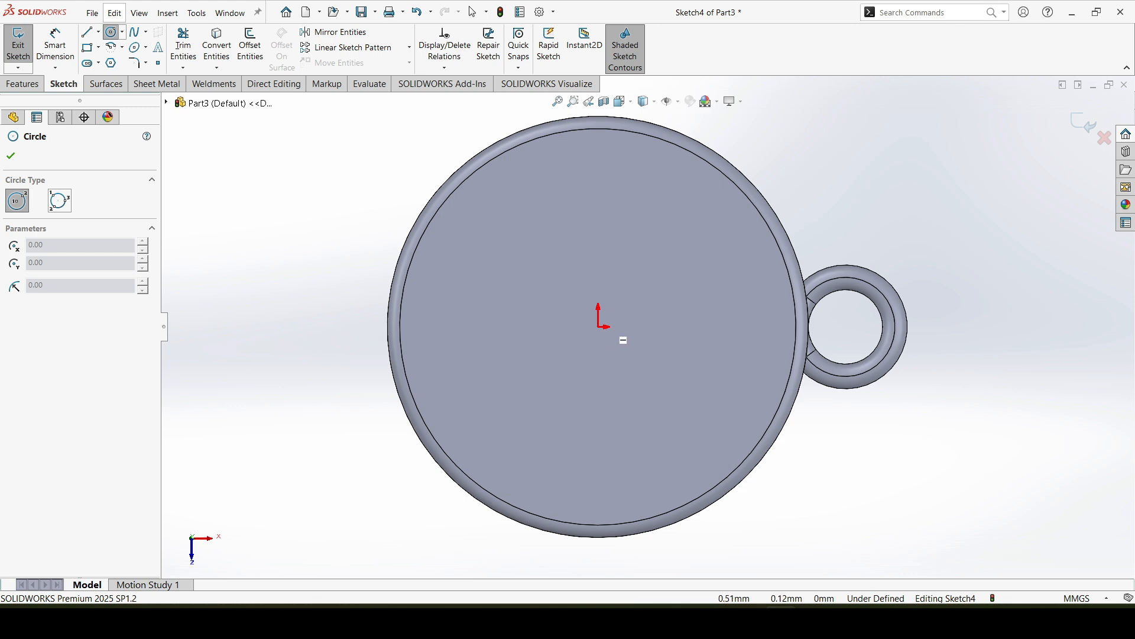
drag(598, 367, 598, 485)
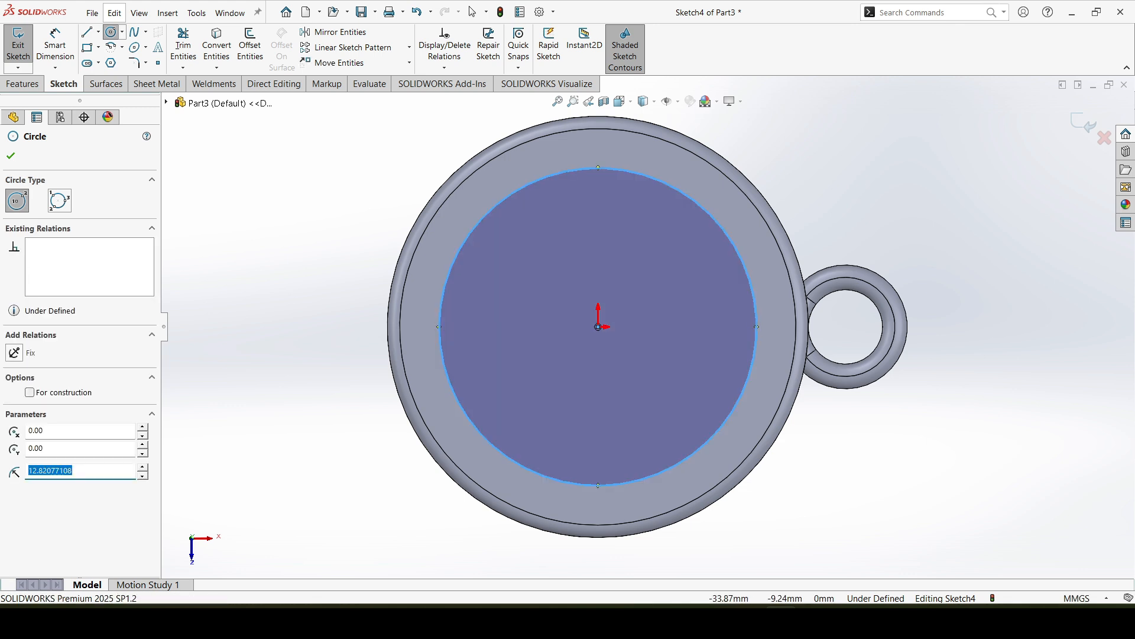
click(29, 393)
key(Escape)
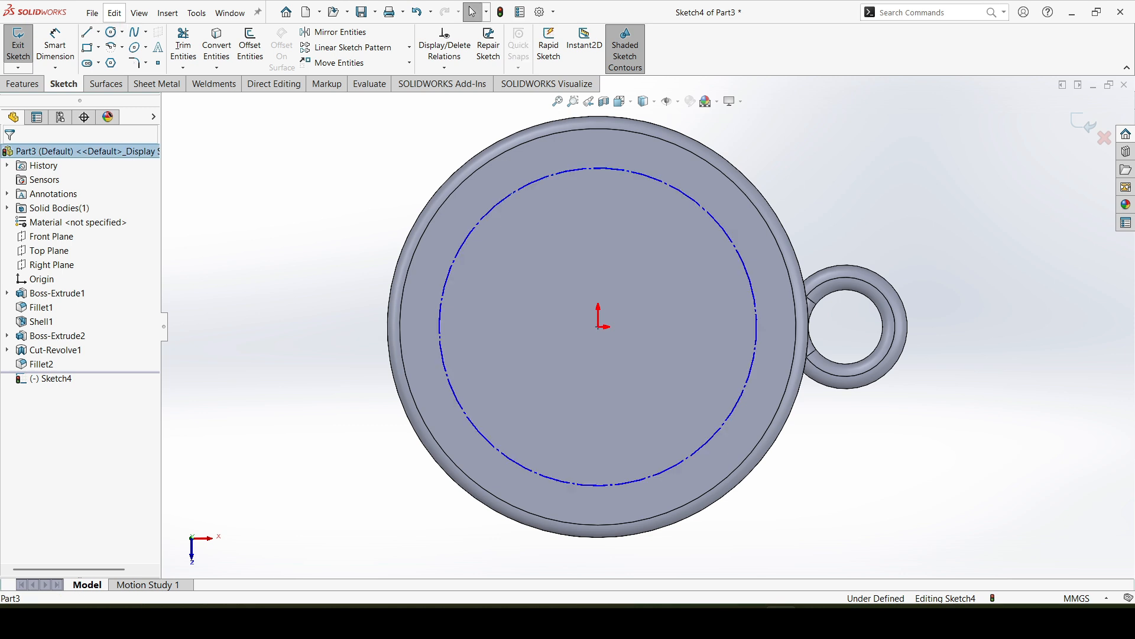
Step: Draw a circle of about 3.95 mm radius centred on the construction circle's quadrant nearest the ring tab
key(Return)
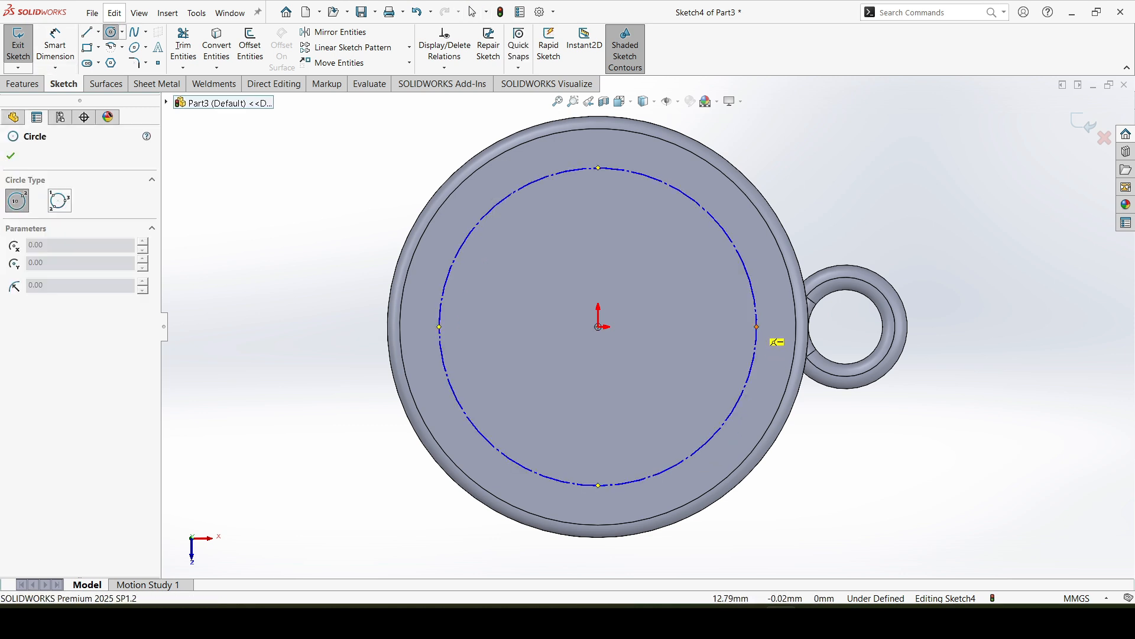
click(757, 326)
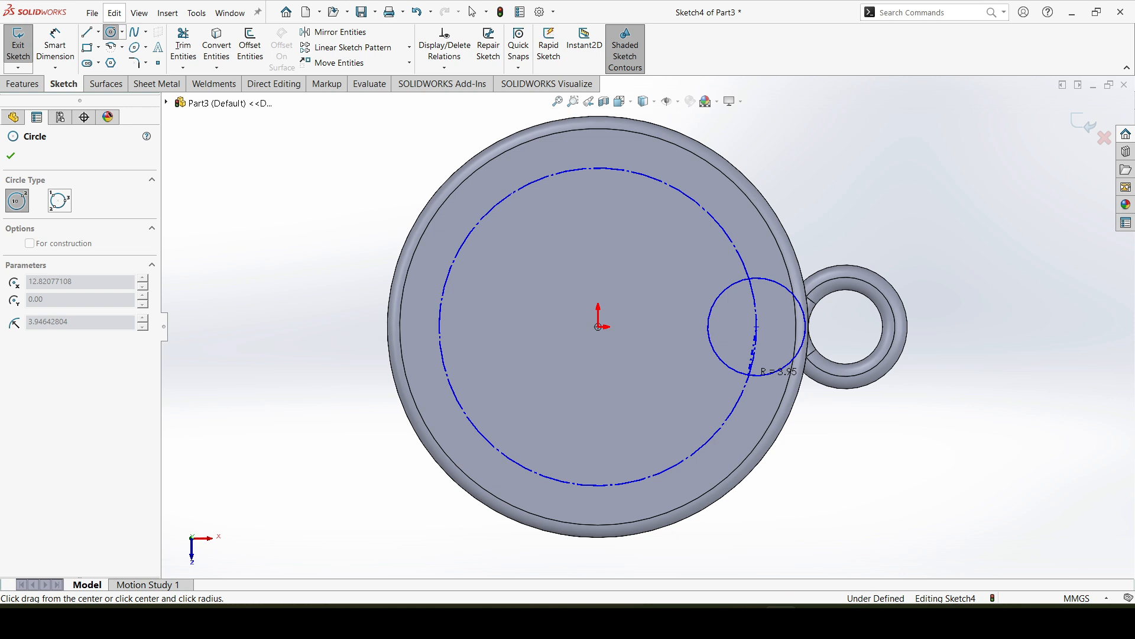
click(751, 369)
key(Escape)
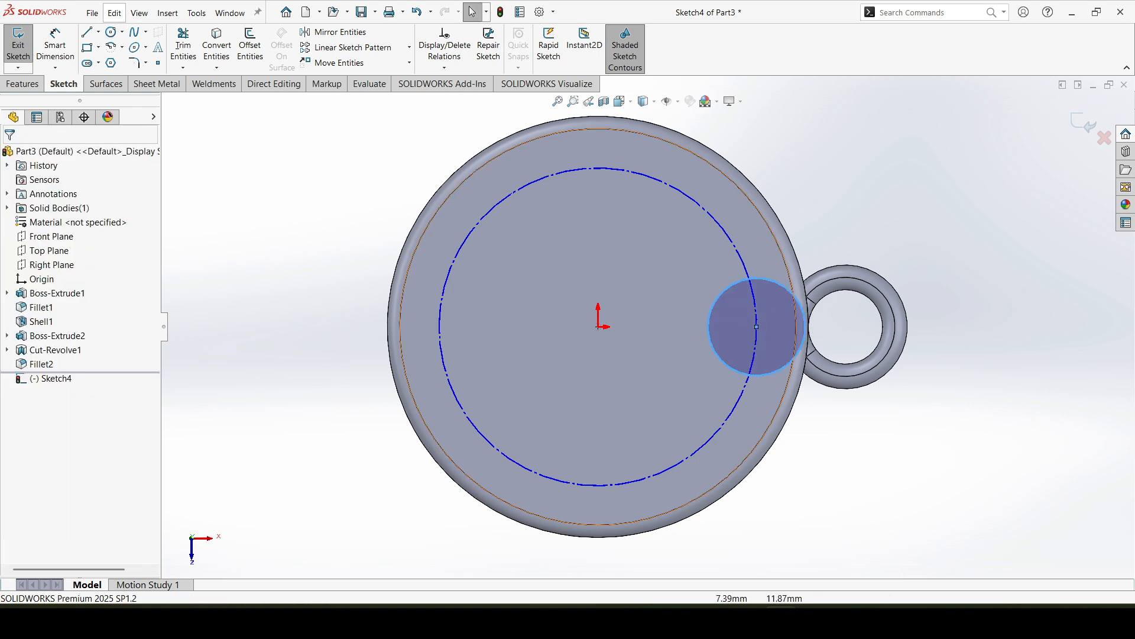
click(11, 154)
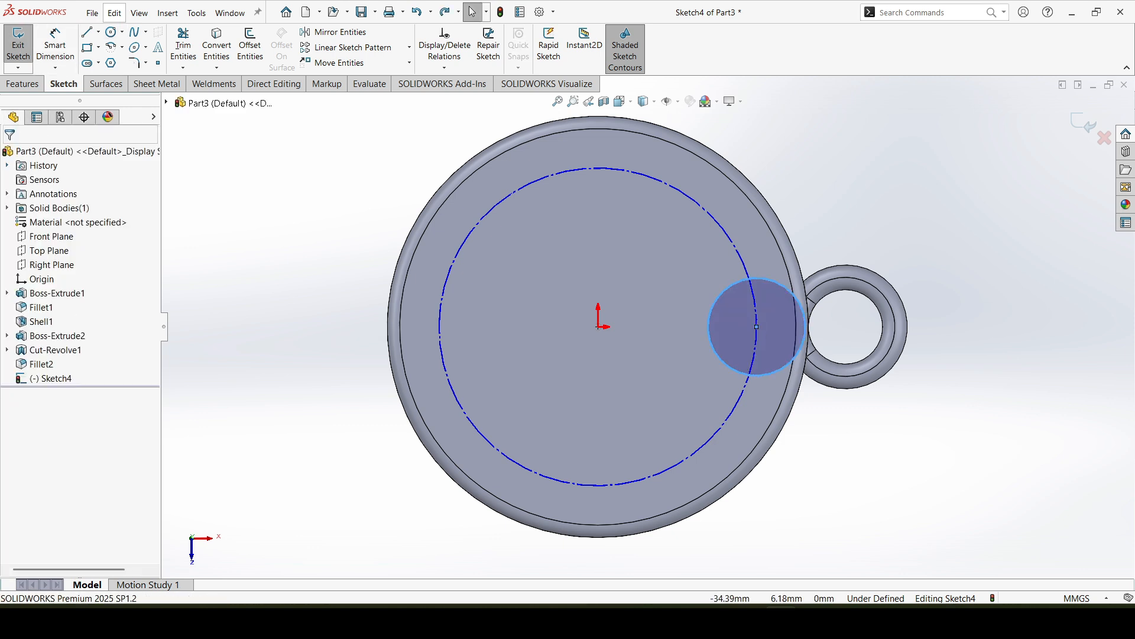
Step: Set the construction circle's diameter to 19.5 mm
click(55, 45)
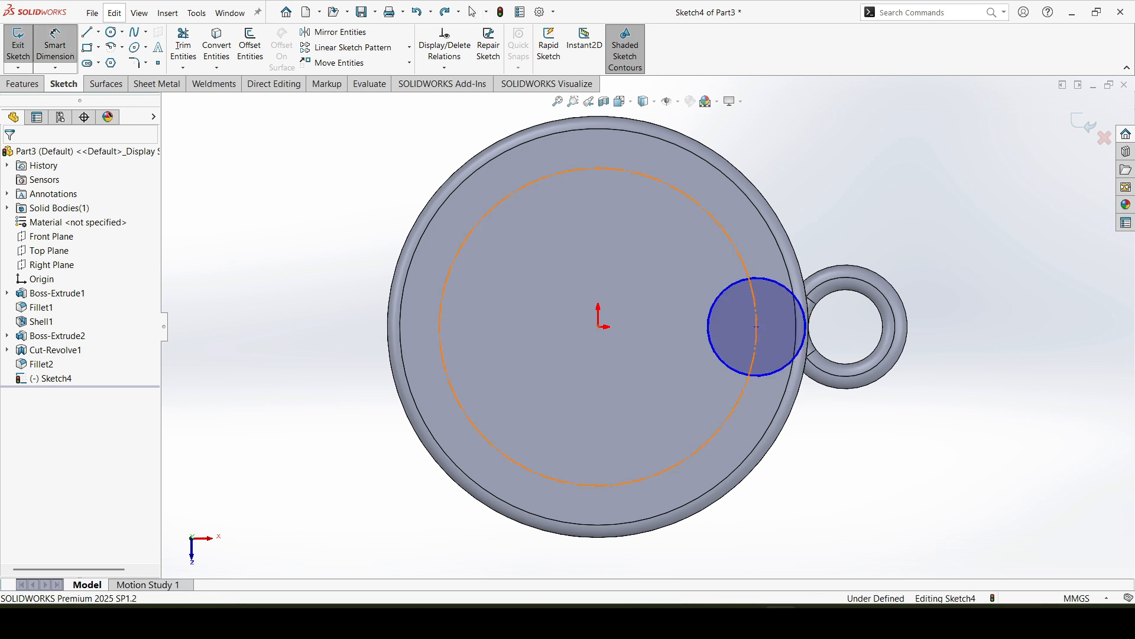
click(467, 413)
click(330, 411)
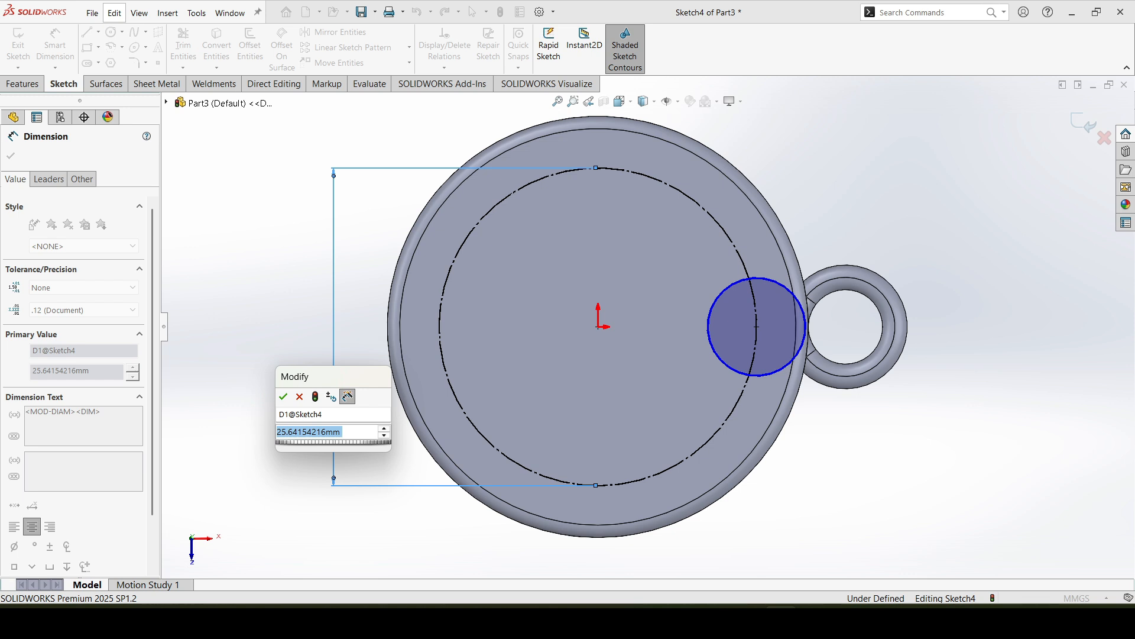
text(18.5)
key(Return)
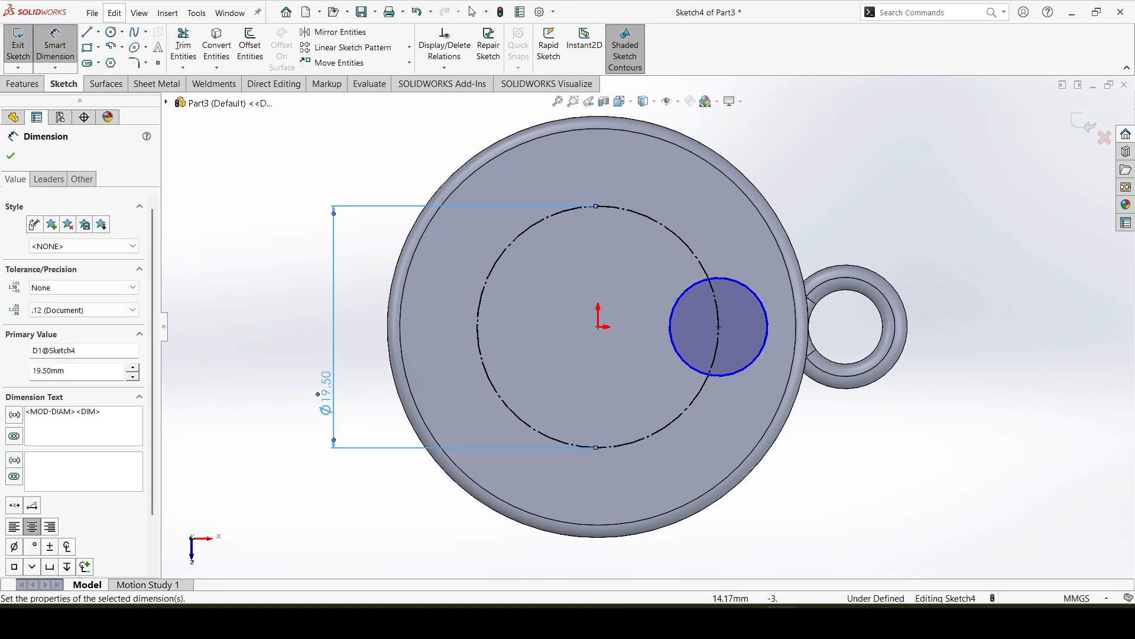
Step: Set the diameter of the circle centred on the construction circle to 11.26 mm
click(752, 361)
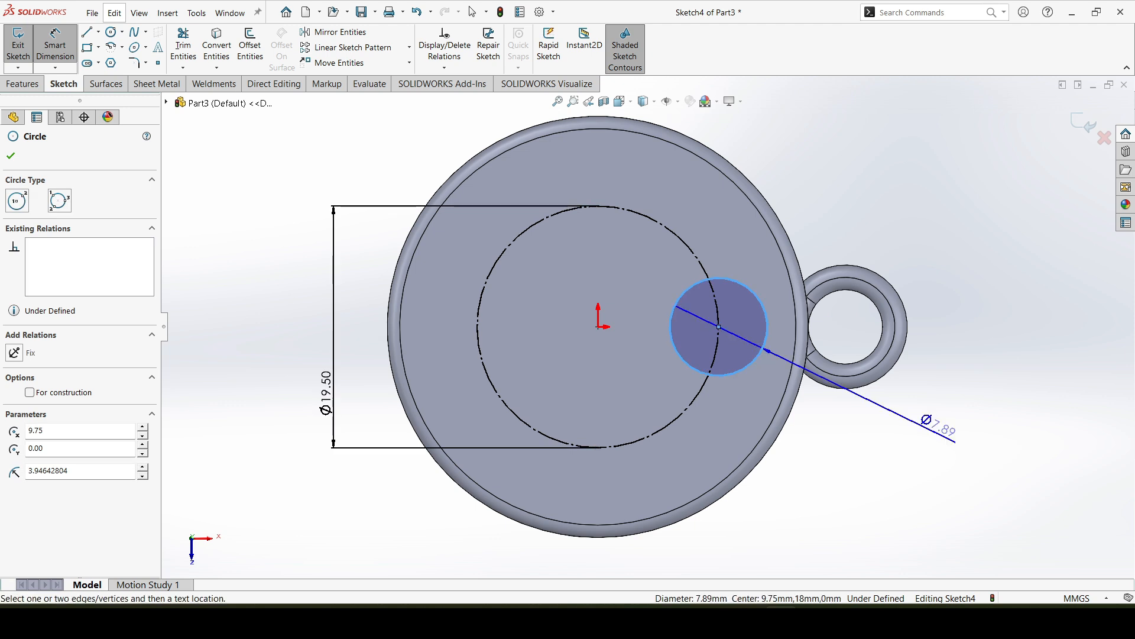
click(938, 426)
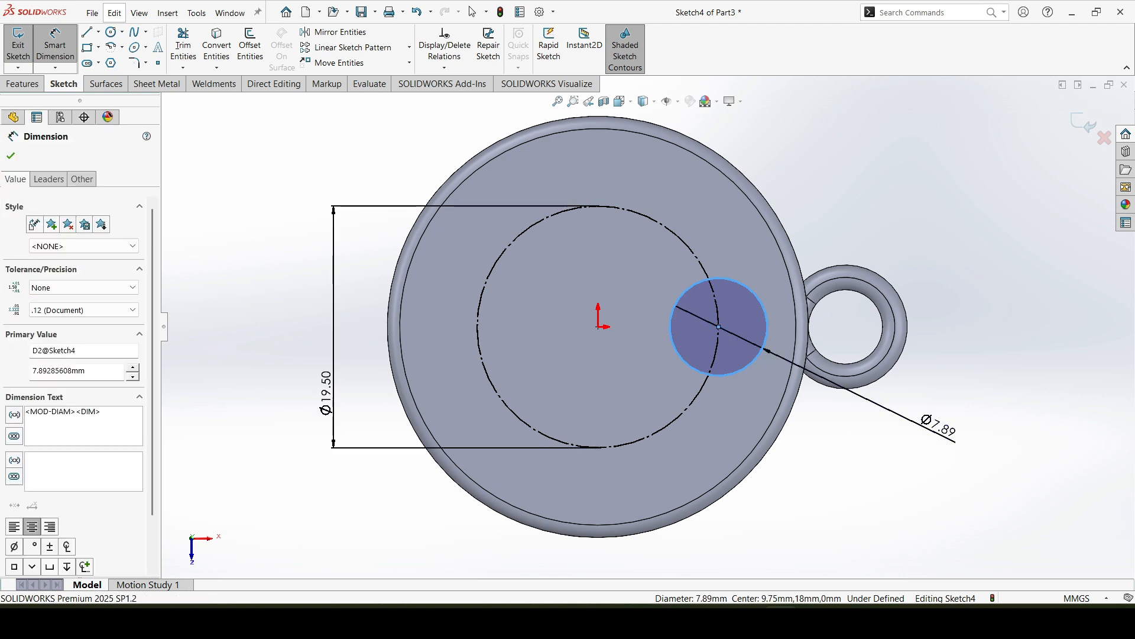
text(11.26)
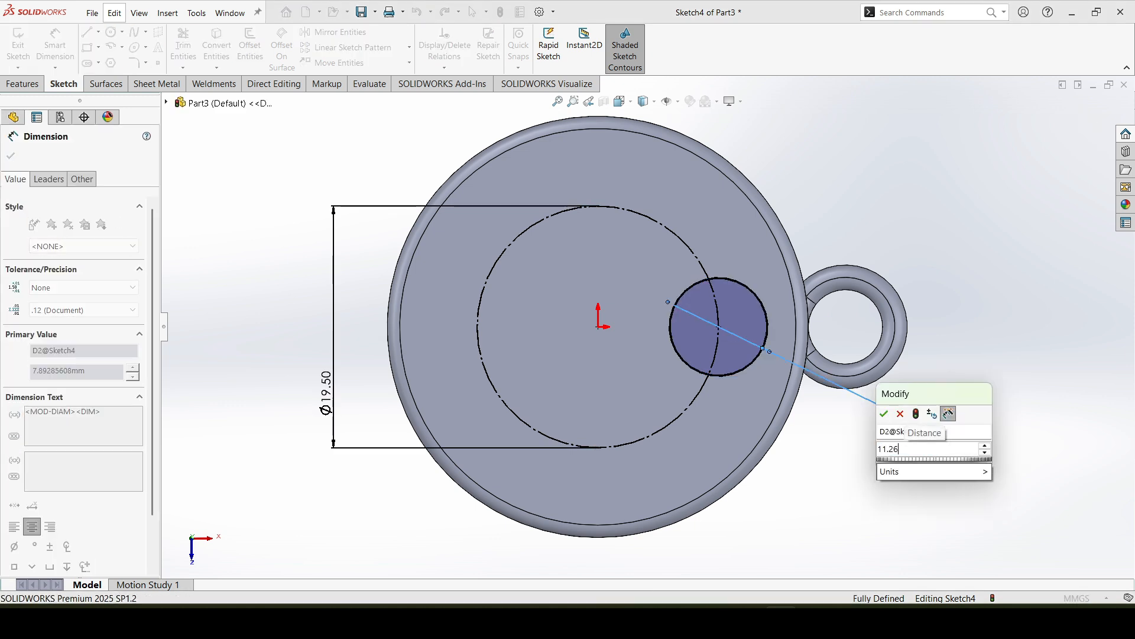
key(Return)
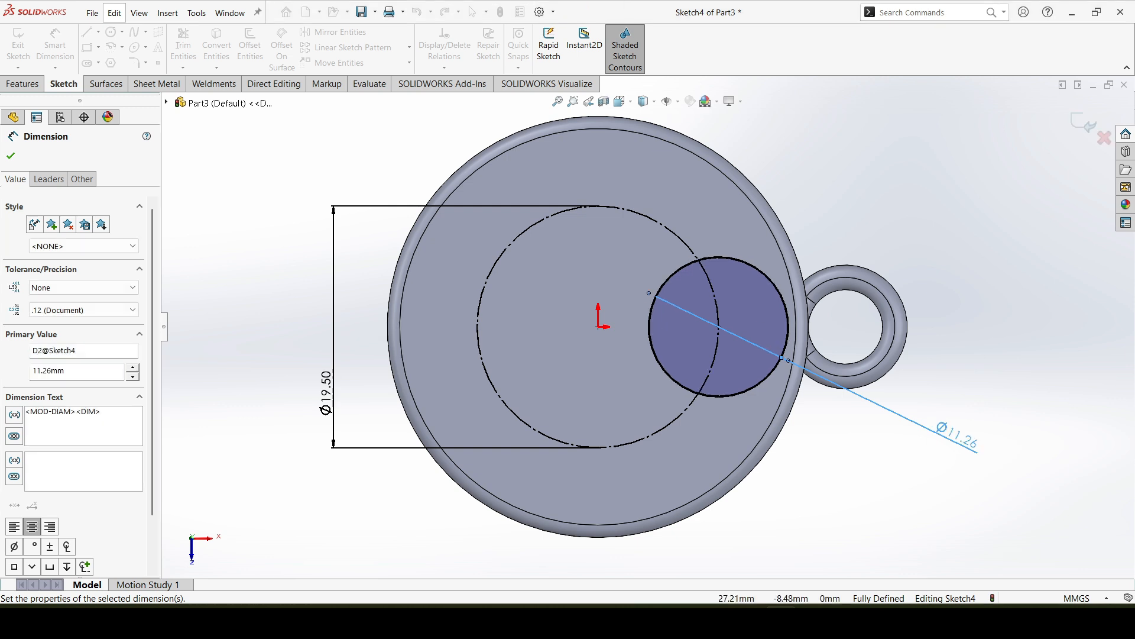
key(Escape)
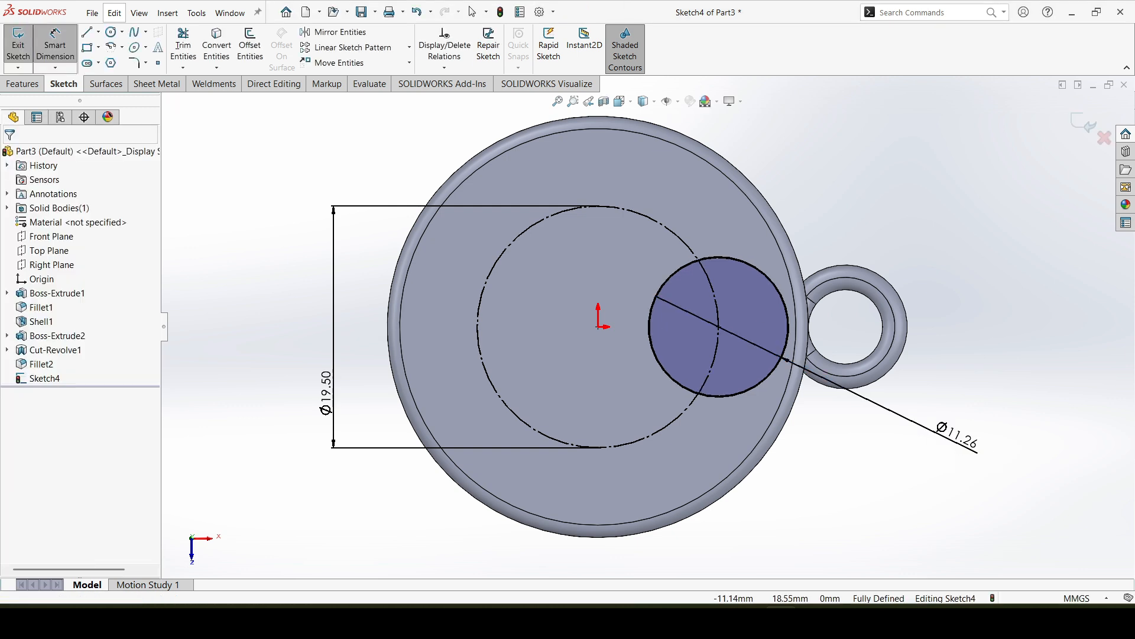
Step: Circular-pattern the 11.26 mm circle about the origin into three equally spaced instances over 360 degrees
click(410, 48)
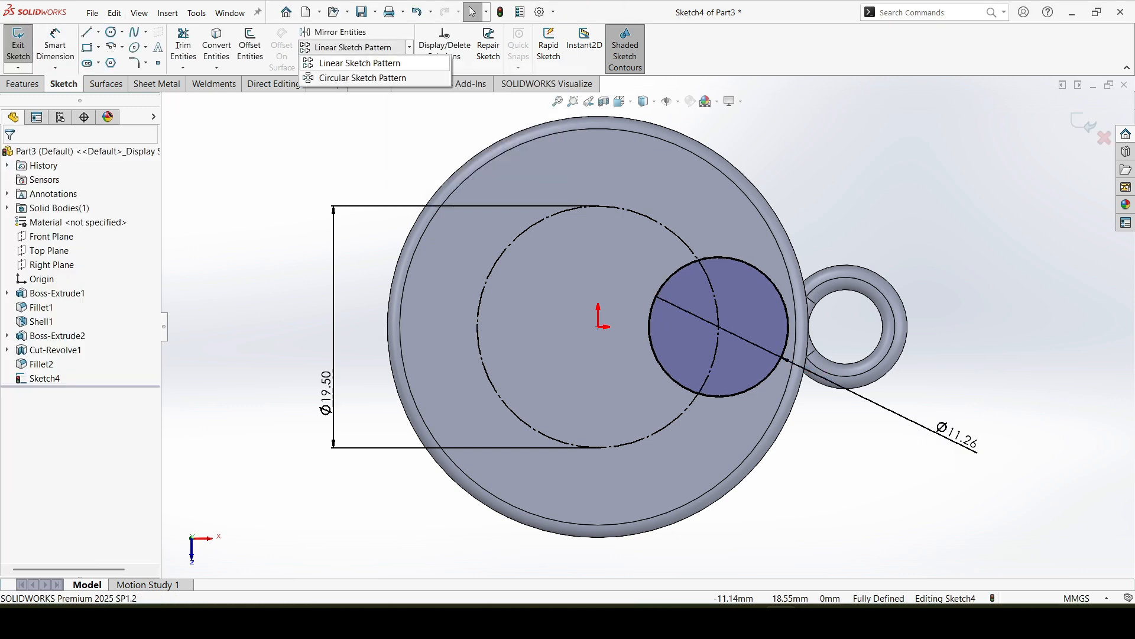
click(348, 78)
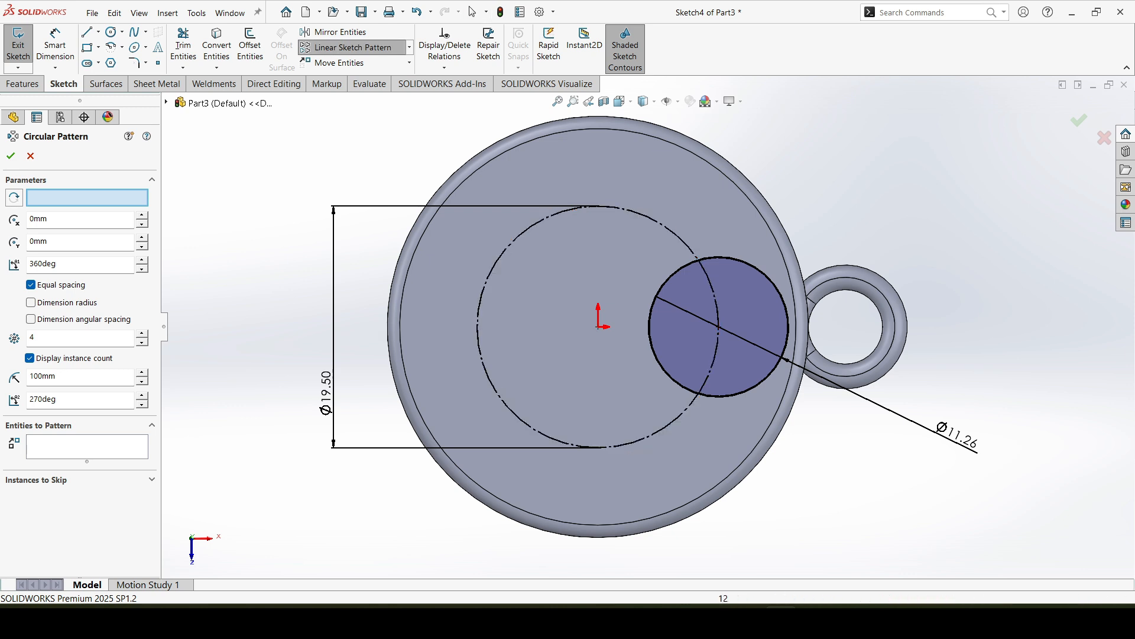
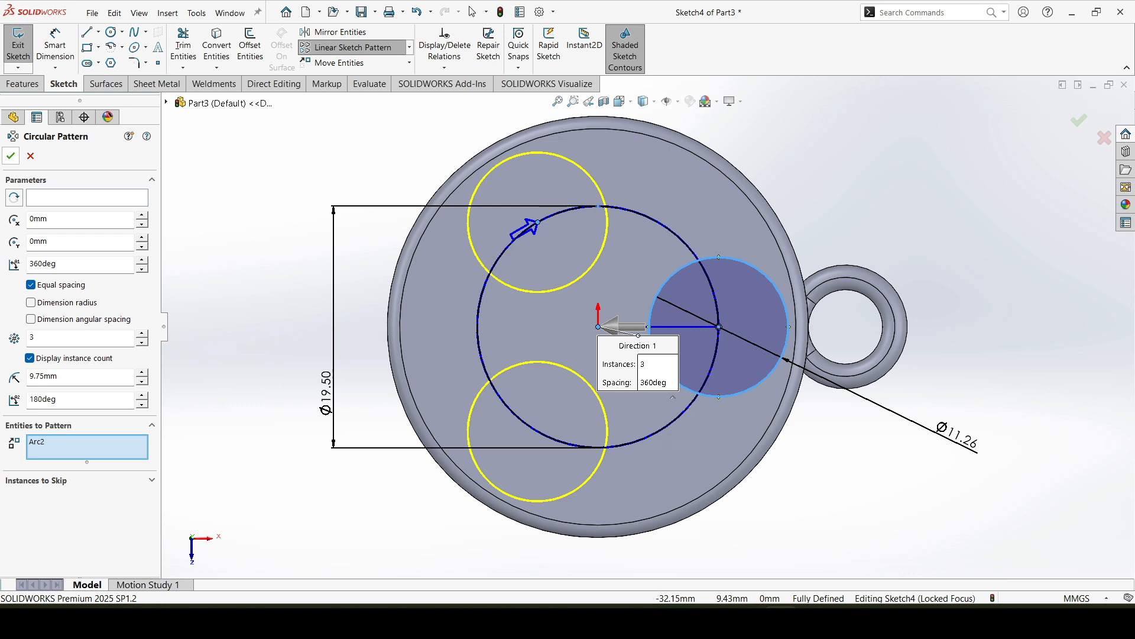
click(11, 156)
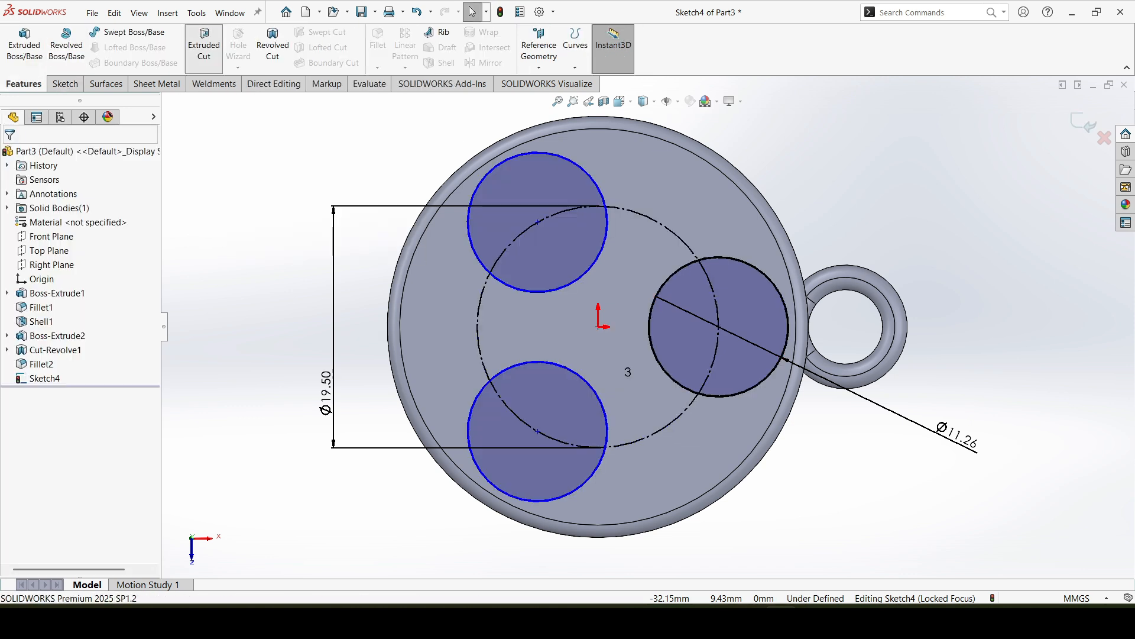
Step: Cut the three circles through all of the cap with an extruded cut
click(204, 47)
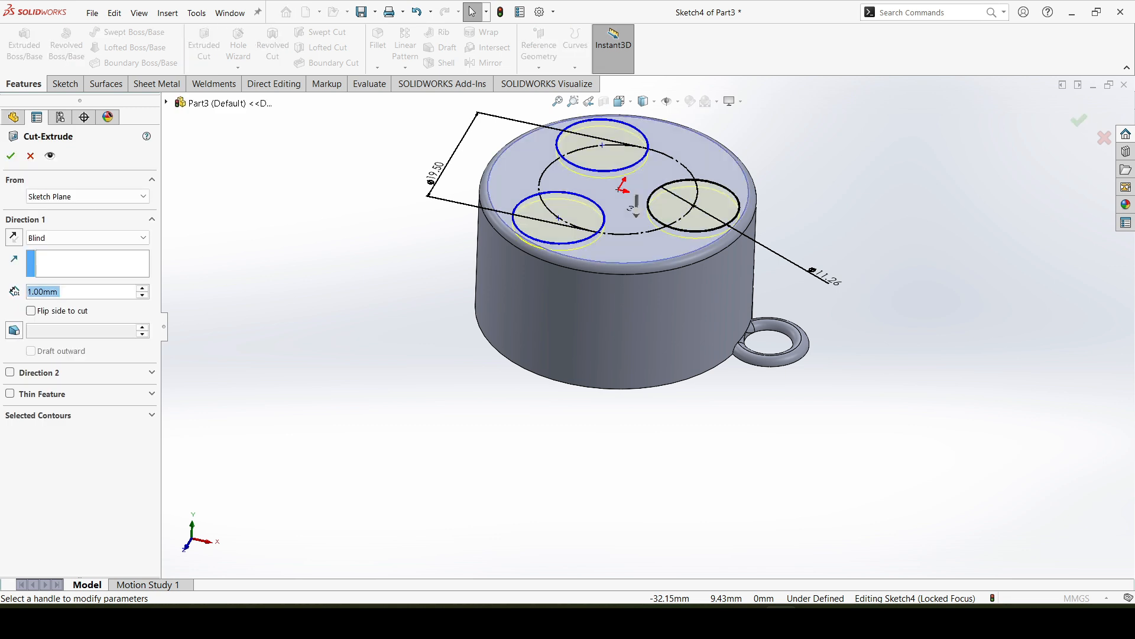
click(88, 237)
click(48, 261)
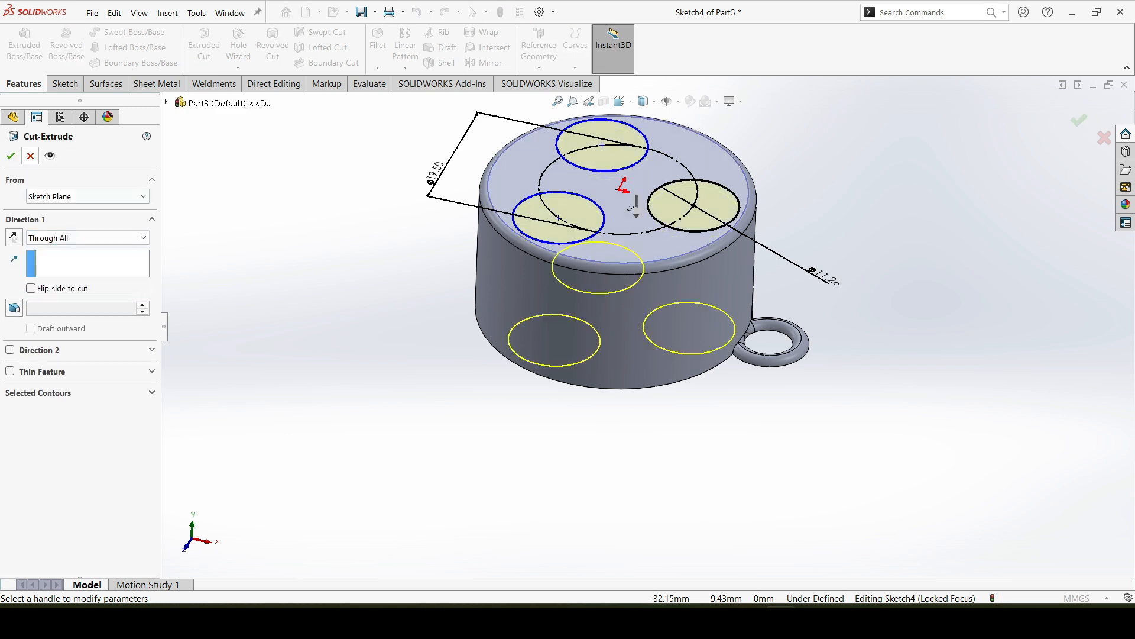
click(10, 156)
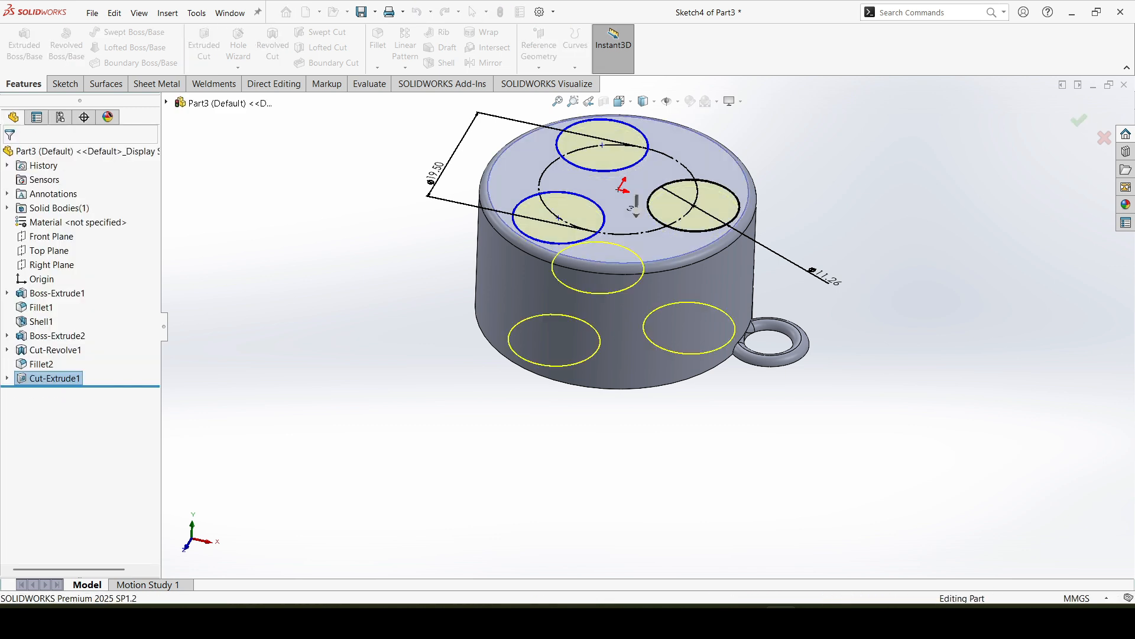
key(Escape)
mouse_move(615, 307)
middle_down()
mouse_move(615, 234)
mouse_move(615, 319)
middle_up()
mouse_move(645, 355)
middle_down()
mouse_move(645, 299)
mouse_move(645, 352)
middle_up()
scroll(645, 318, up, 2)
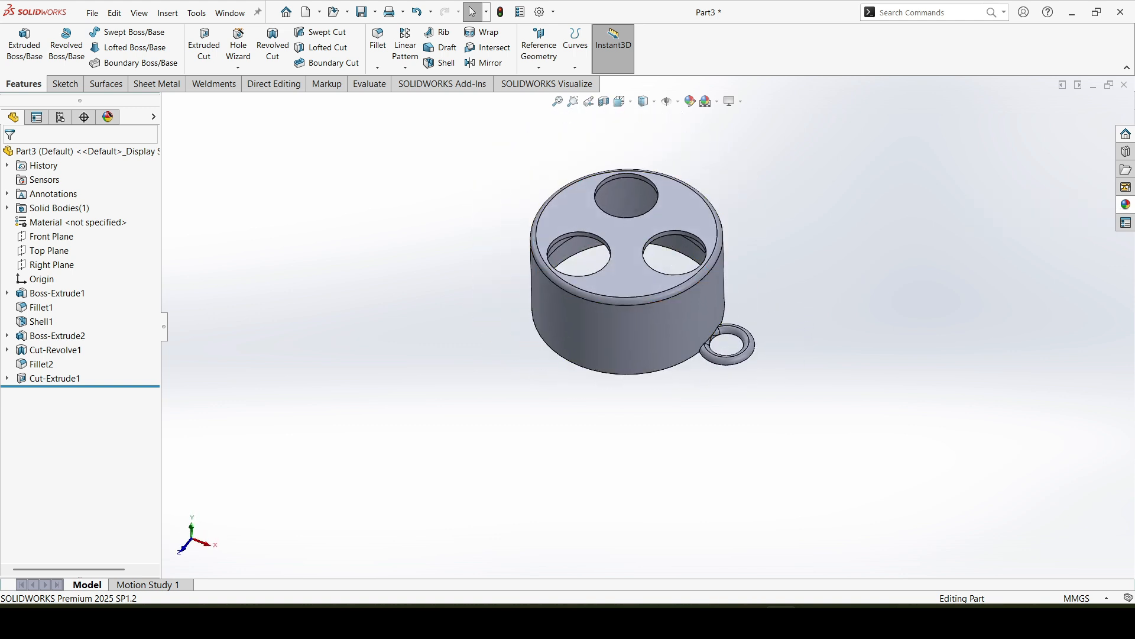
Step: Apply the white high gloss plastic appearance to the whole part and change its color to pink
click(1125, 204)
click(1021, 125)
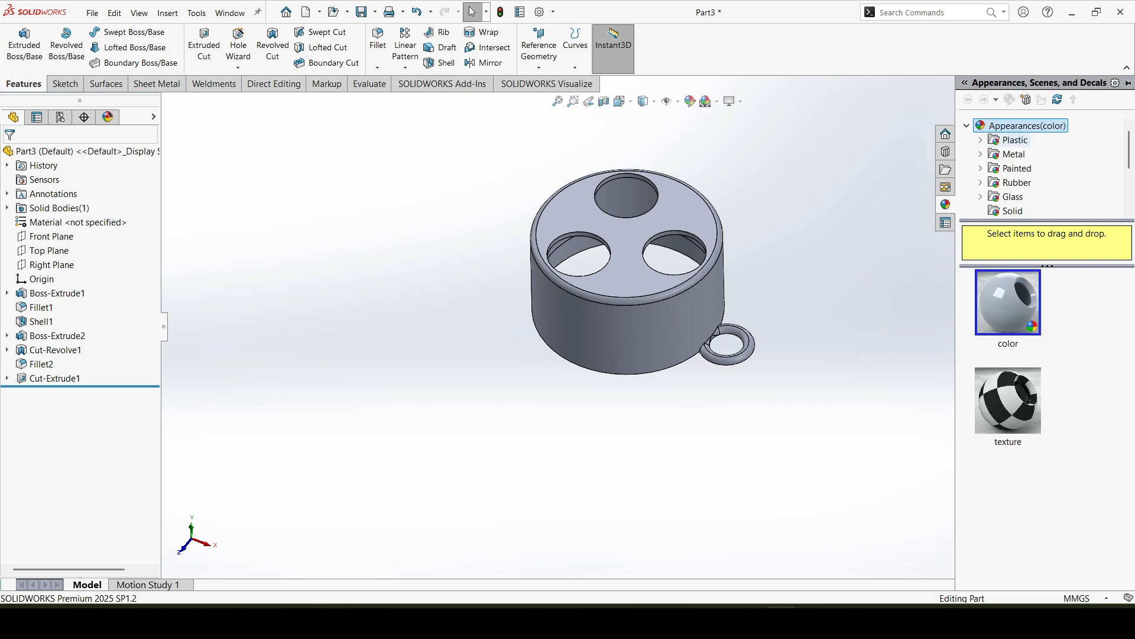
click(981, 139)
click(1030, 140)
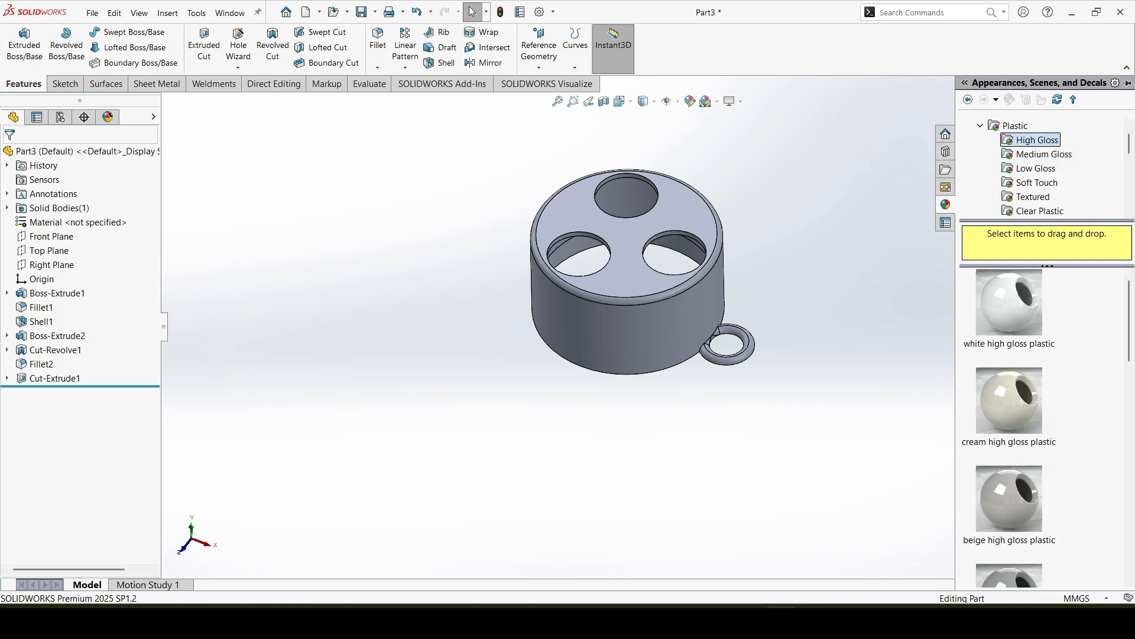
double_click(1008, 301)
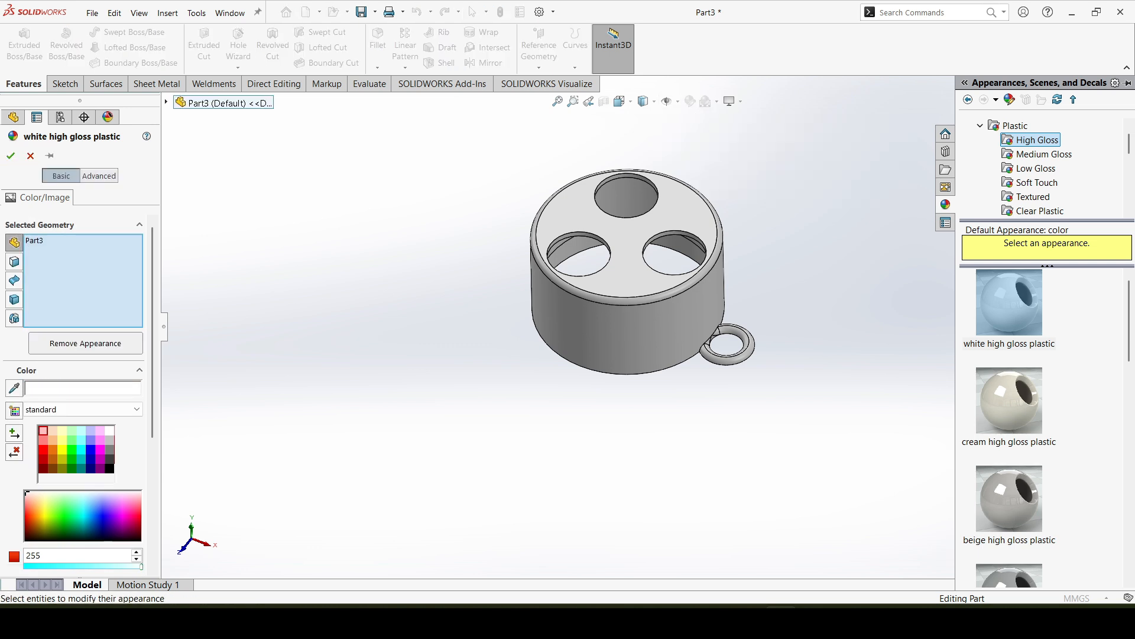
click(100, 439)
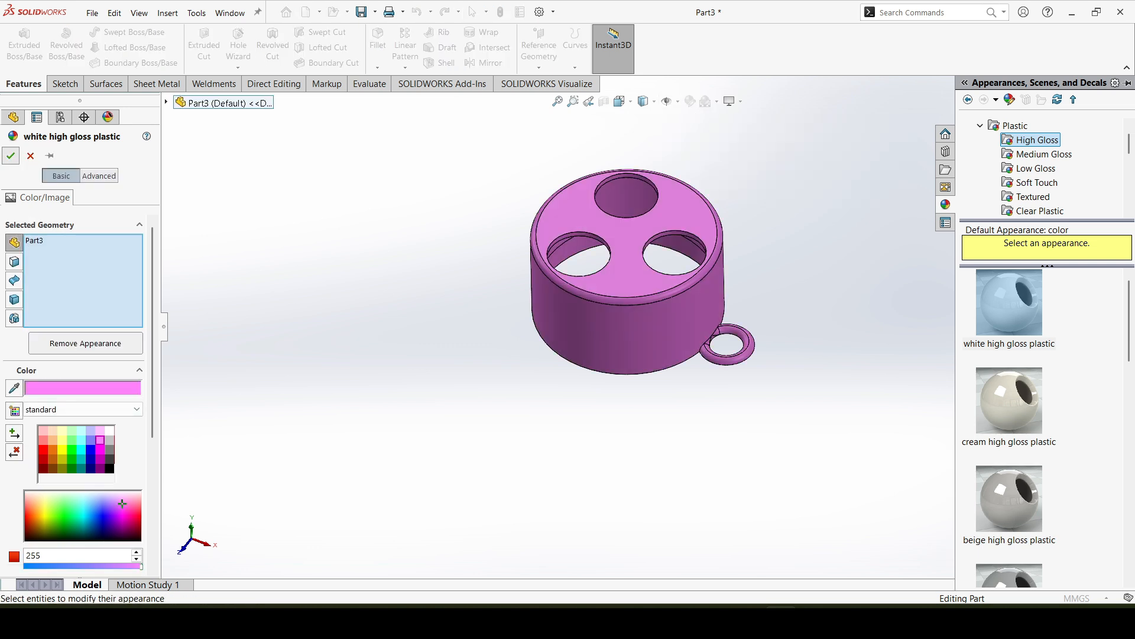
click(11, 156)
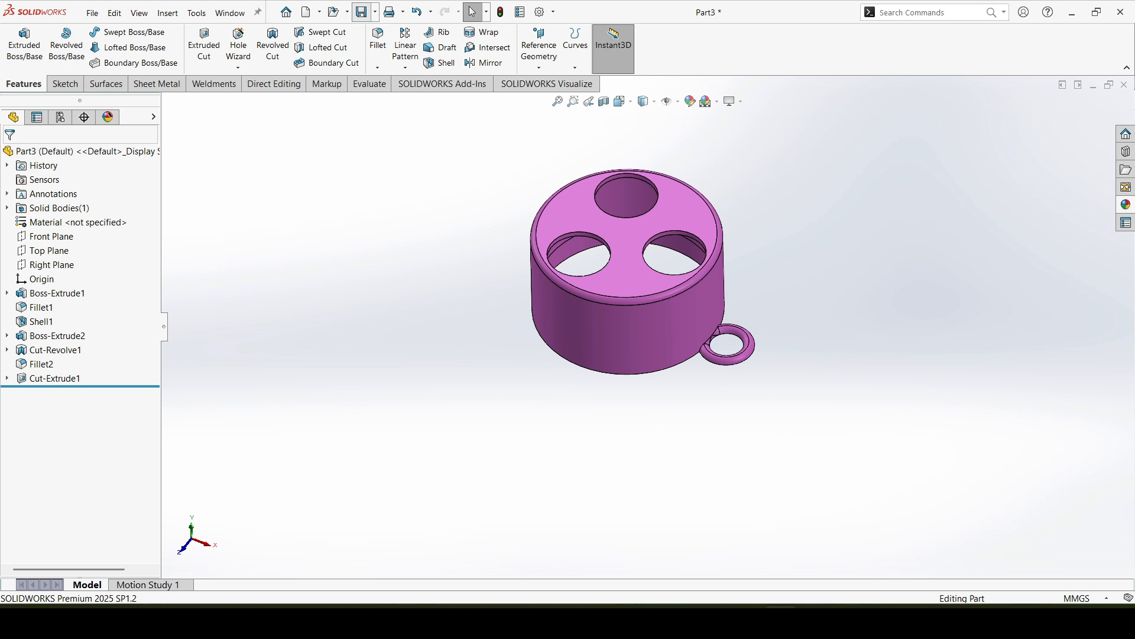
Step: Save the part as Chamber3 in the Bigul folder
key(ctrl+s)
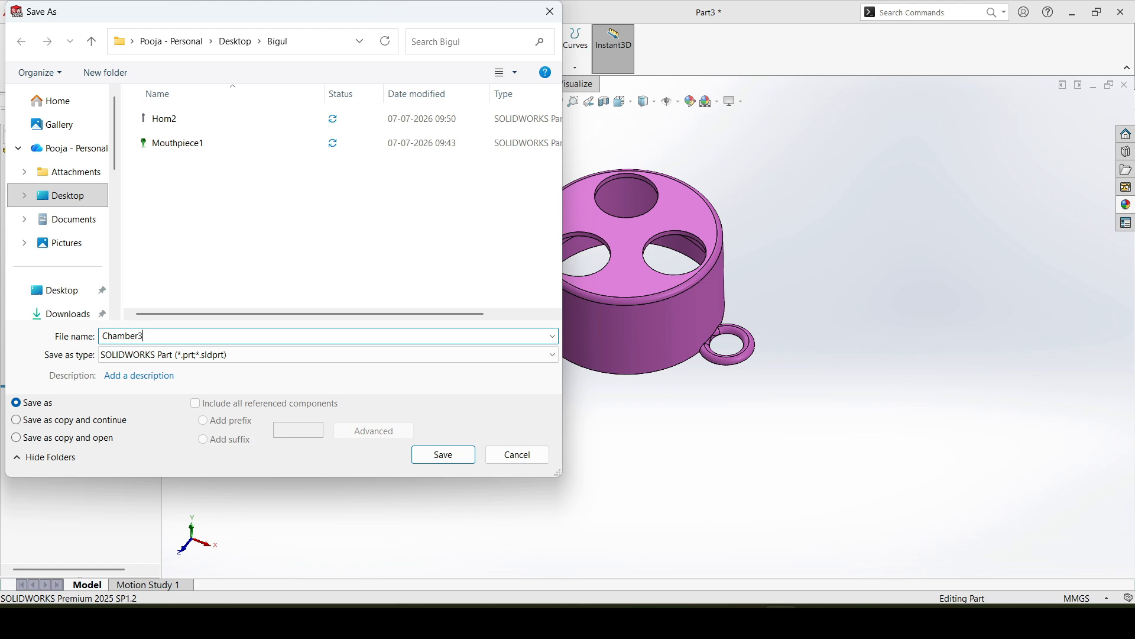
click(444, 454)
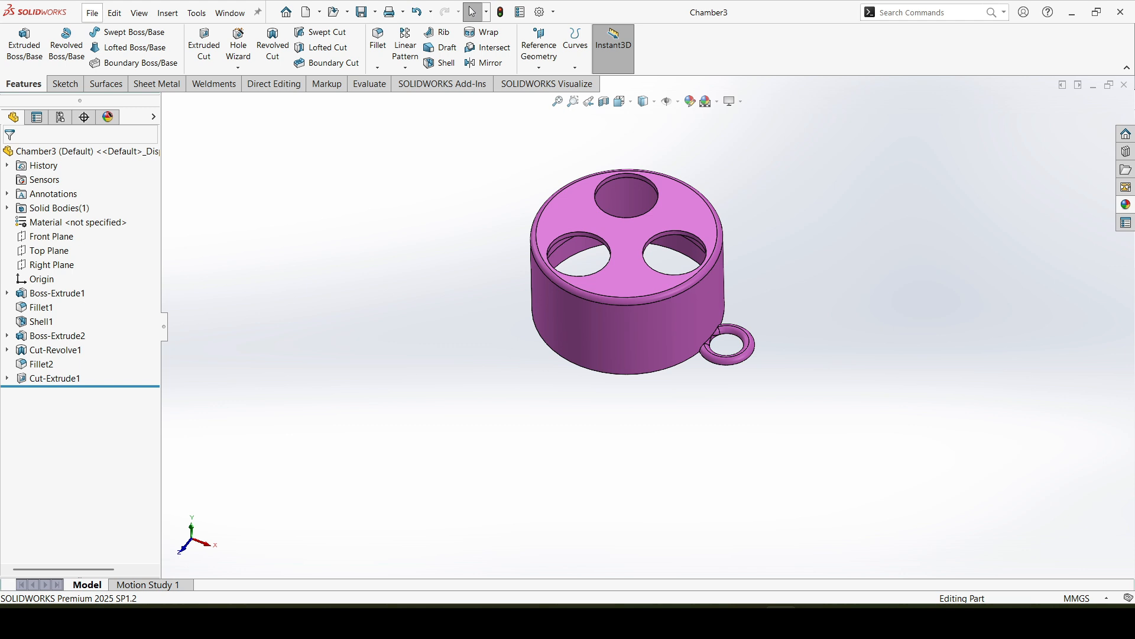
Step: Create a new assembly and insert Mouthpiece1 at the origin as its first component
click(92, 12)
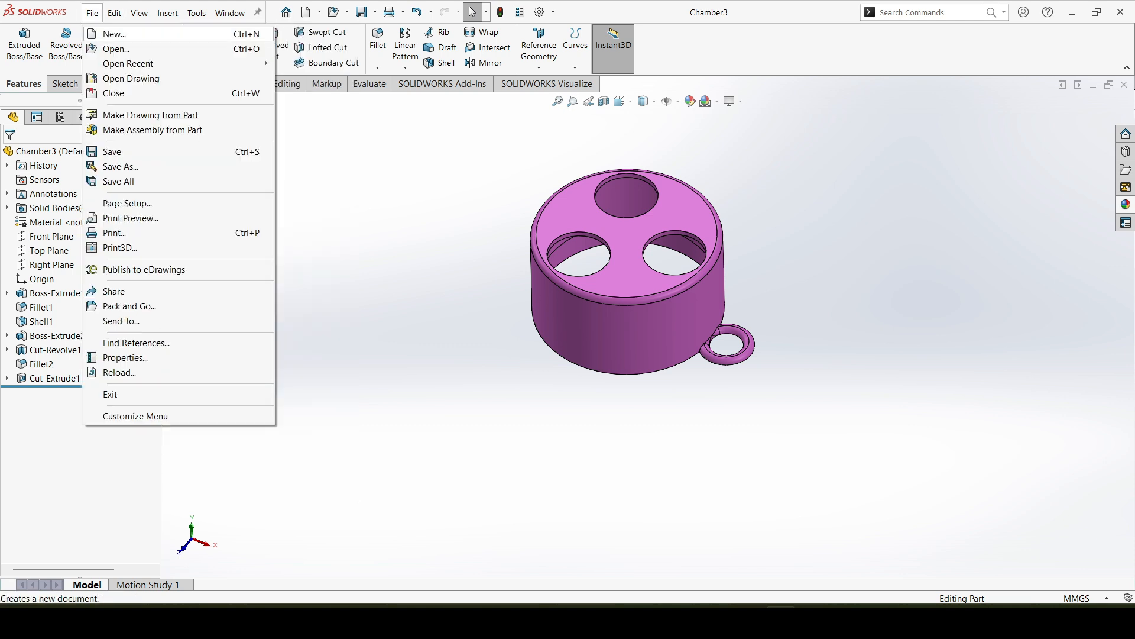
click(114, 34)
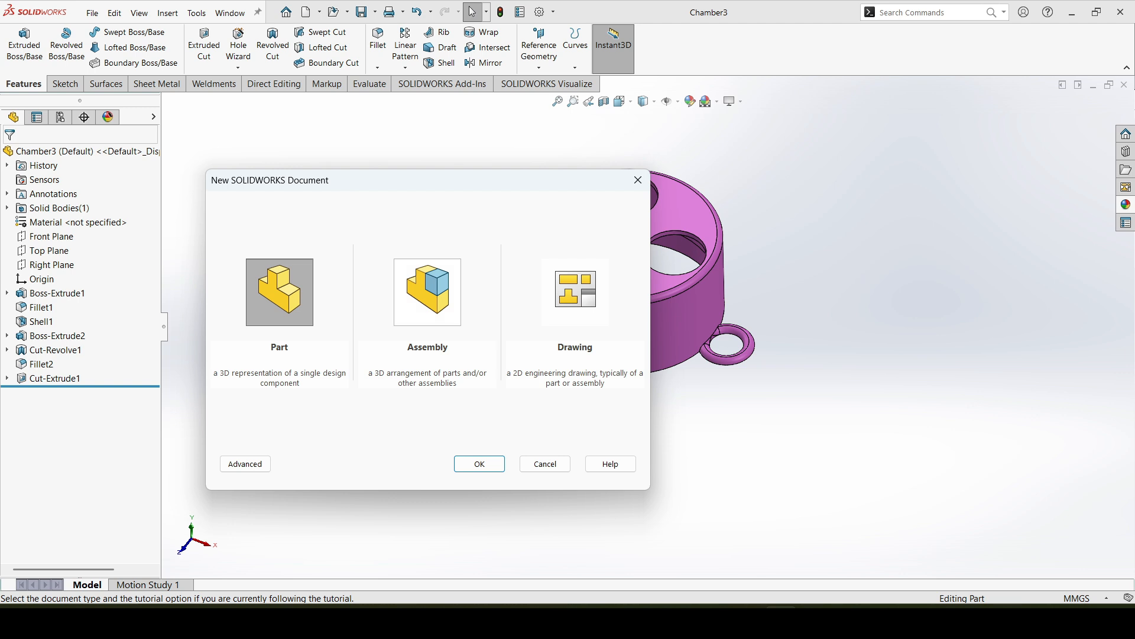
click(427, 292)
click(479, 464)
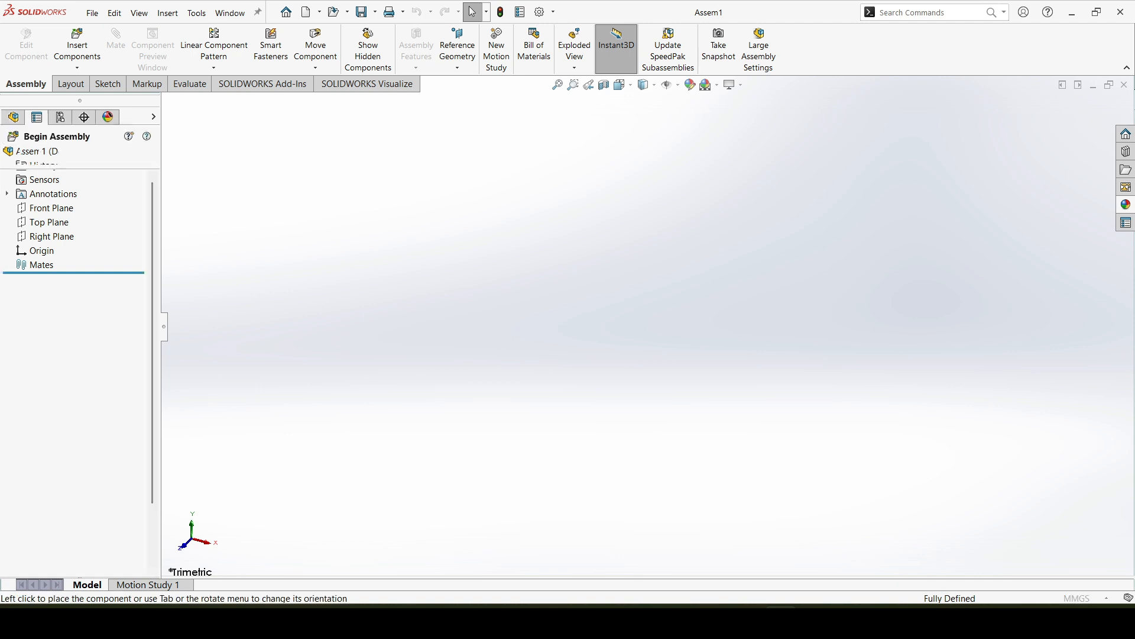
click(70, 359)
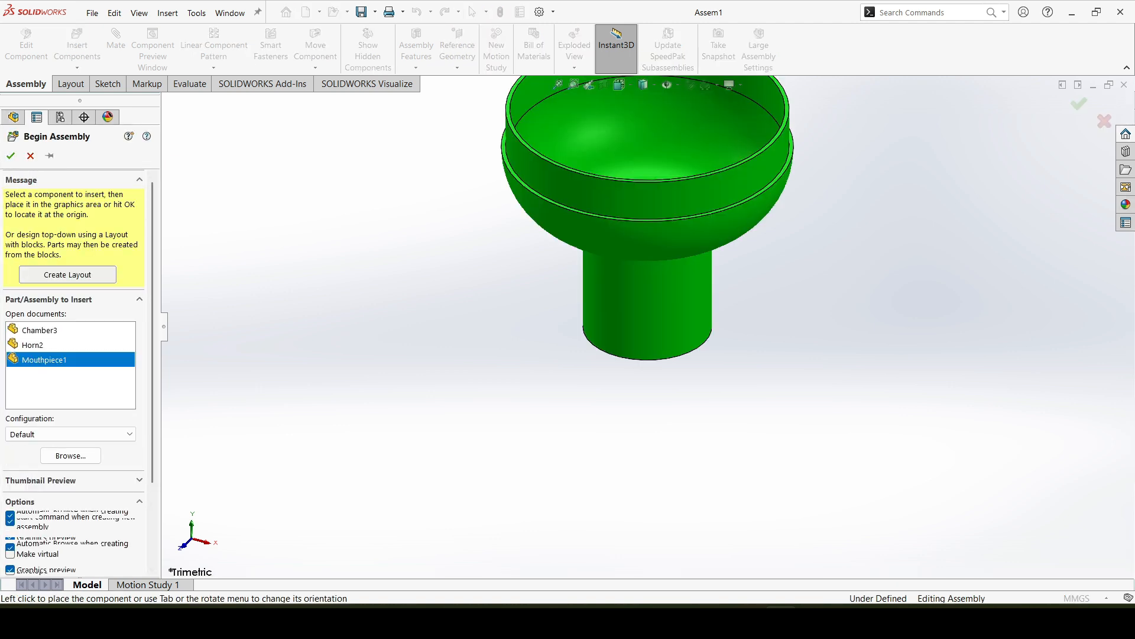
key(Return)
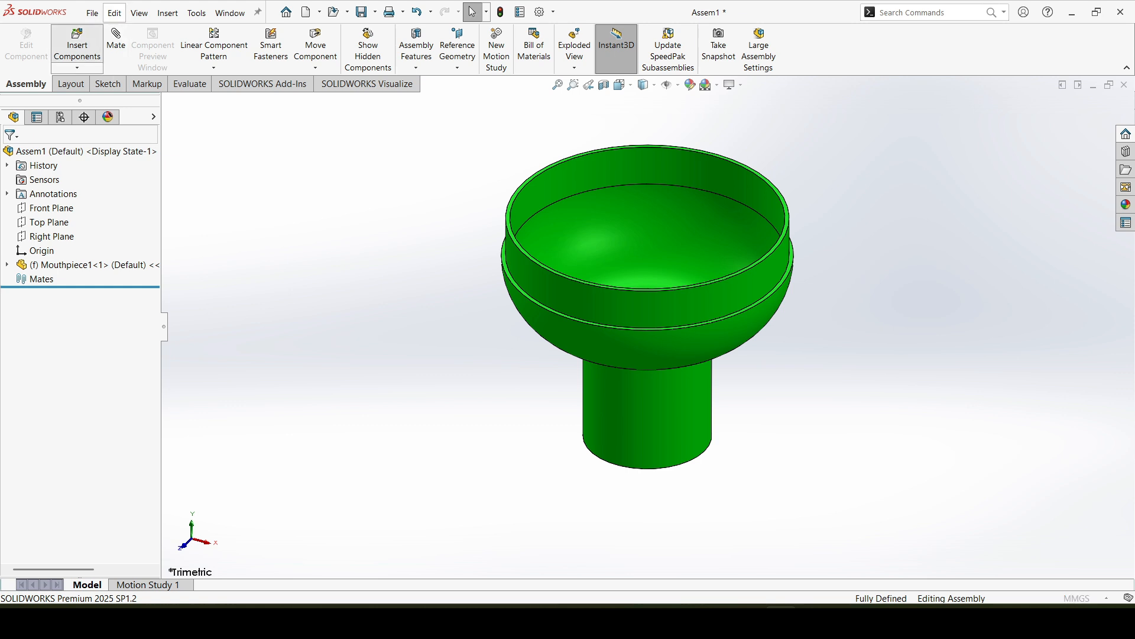
Step: Insert the Chamber3 part into the assembly beside the mouthpiece
click(76, 47)
click(40, 318)
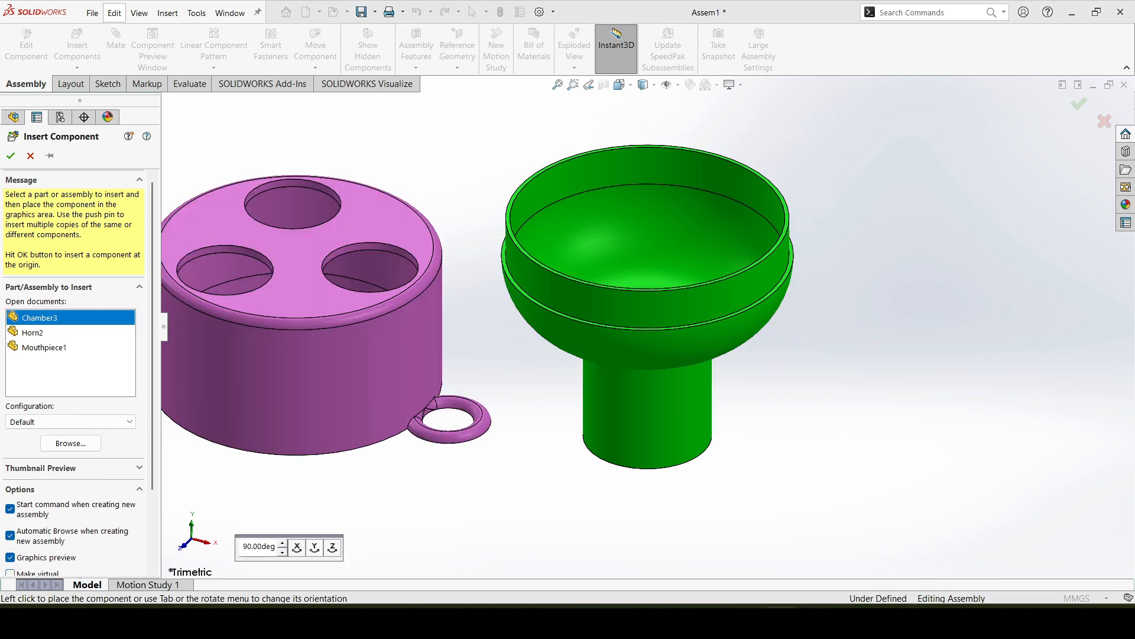
click(343, 303)
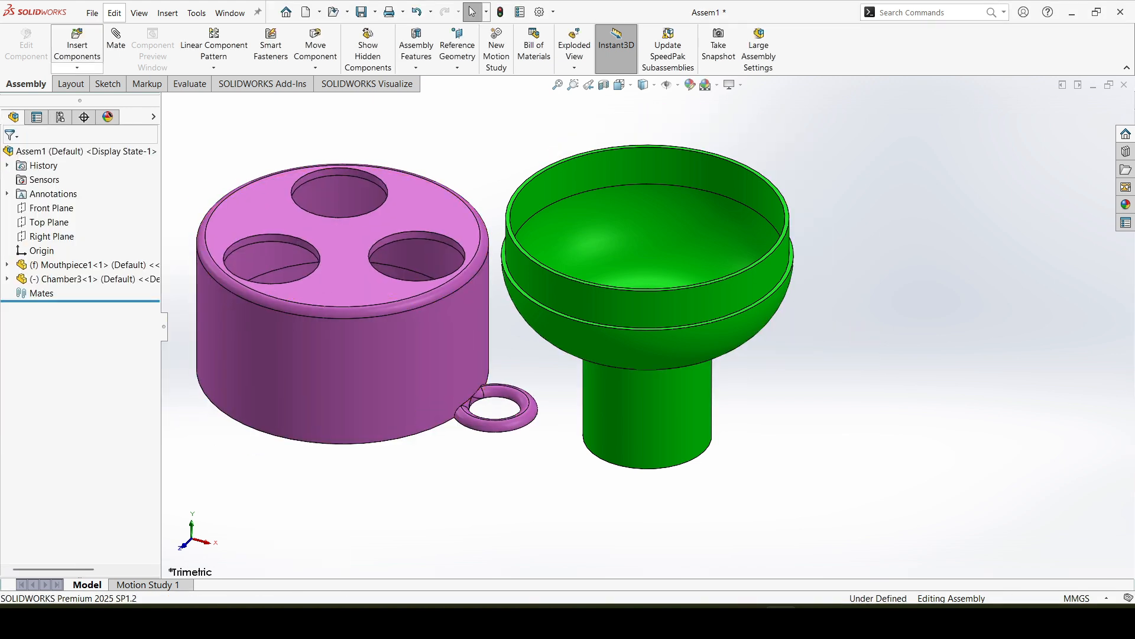
Step: Add a concentric mate between the mouthpiece's outer rim face and the chamber's inner recess face at its open end
click(115, 45)
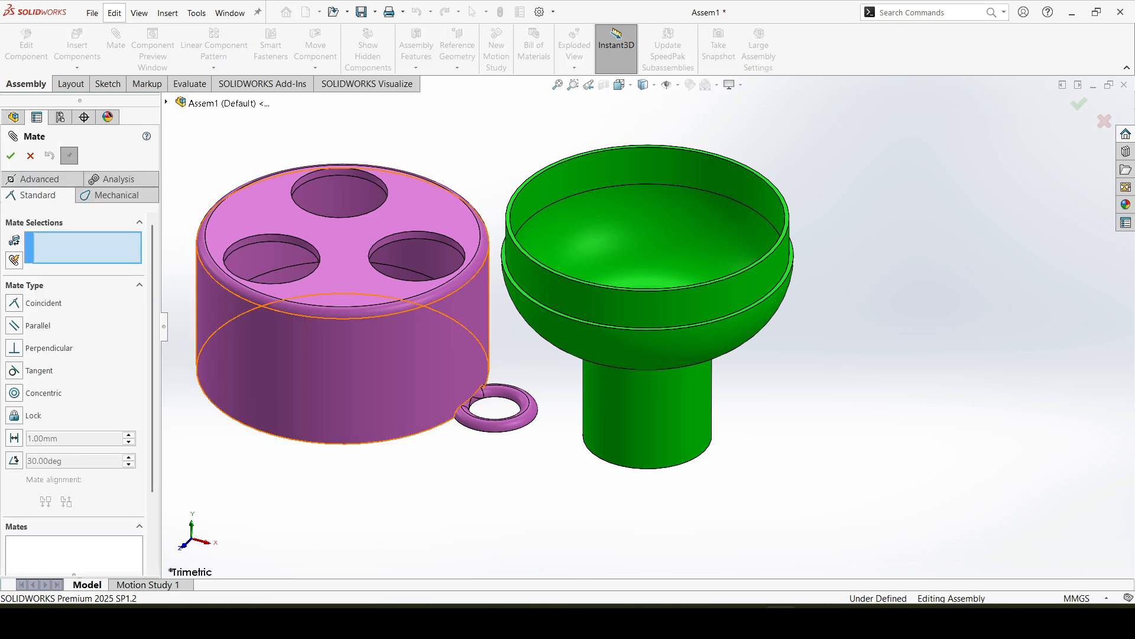
click(647, 308)
middle_drag(474, 355, 452, 263)
middle_drag(378, 295, 378, 254)
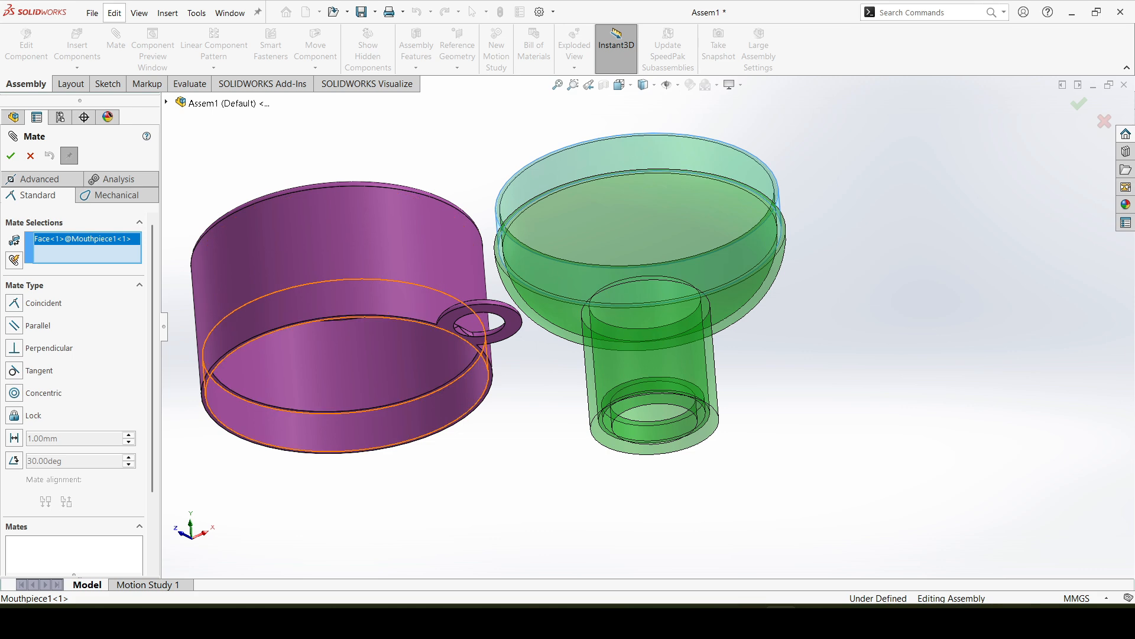
click(332, 432)
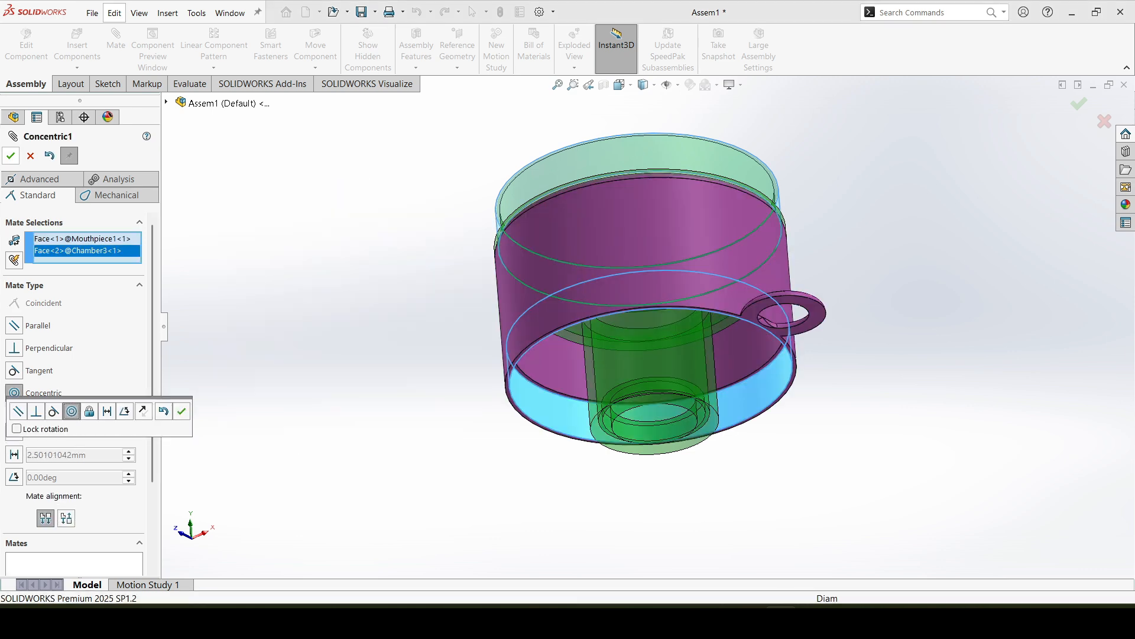
click(11, 156)
Step: Add a coincident mate between the chamber's open-end face and the narrow ledge below the mouthpiece's rim
middle_drag(515, 259, 515, 228)
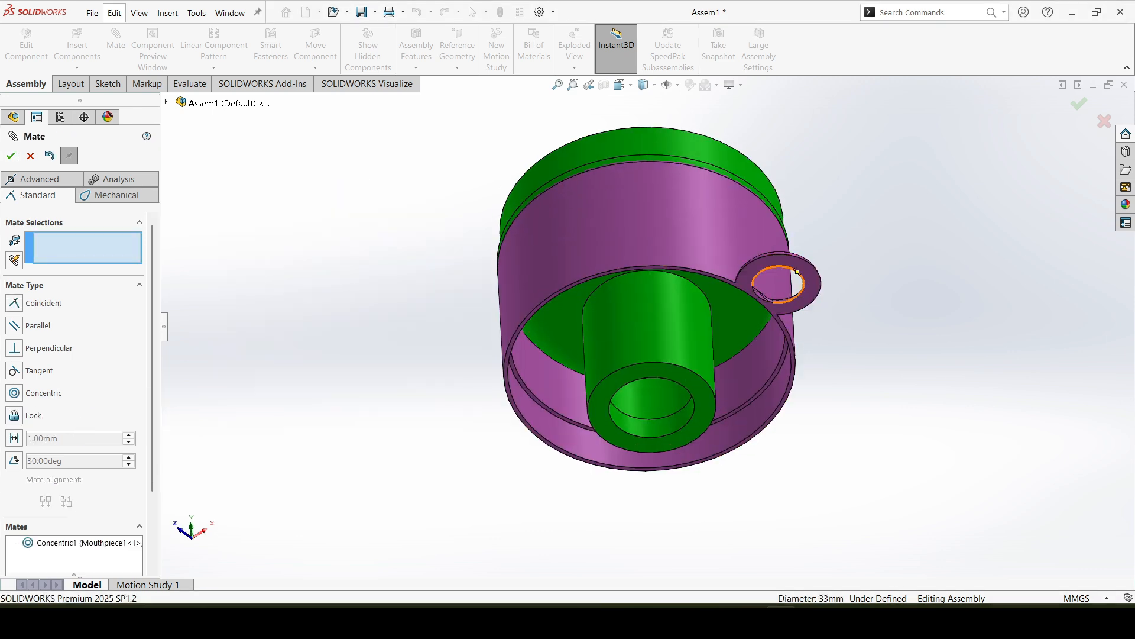
click(750, 274)
middle_drag(689, 246, 697, 305)
scroll(659, 284, down, 5)
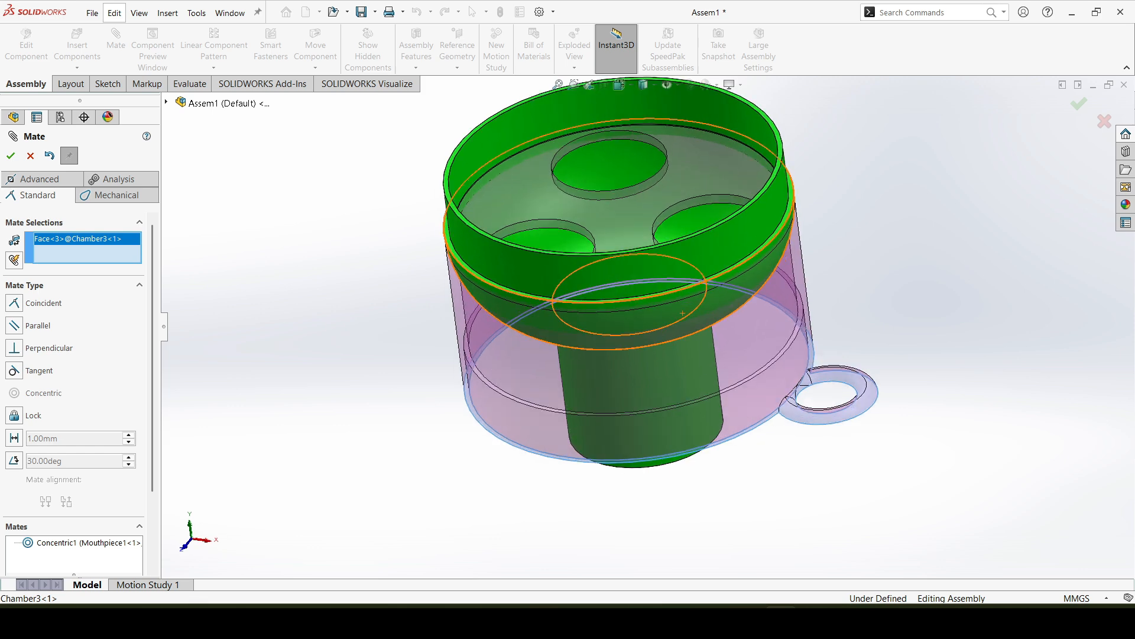
click(649, 278)
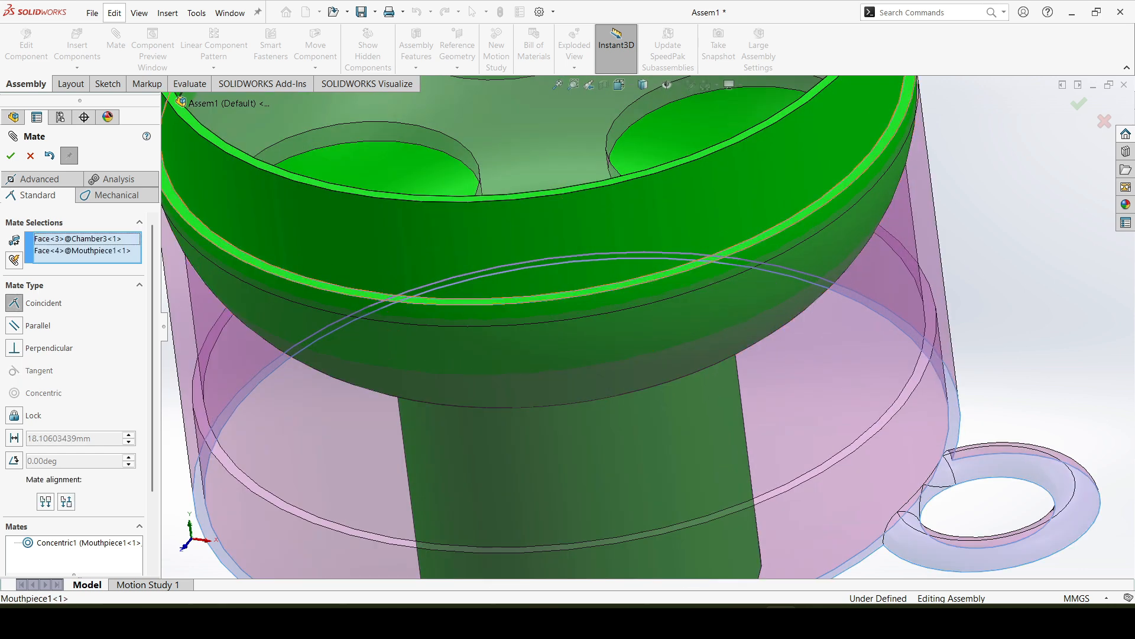
click(10, 155)
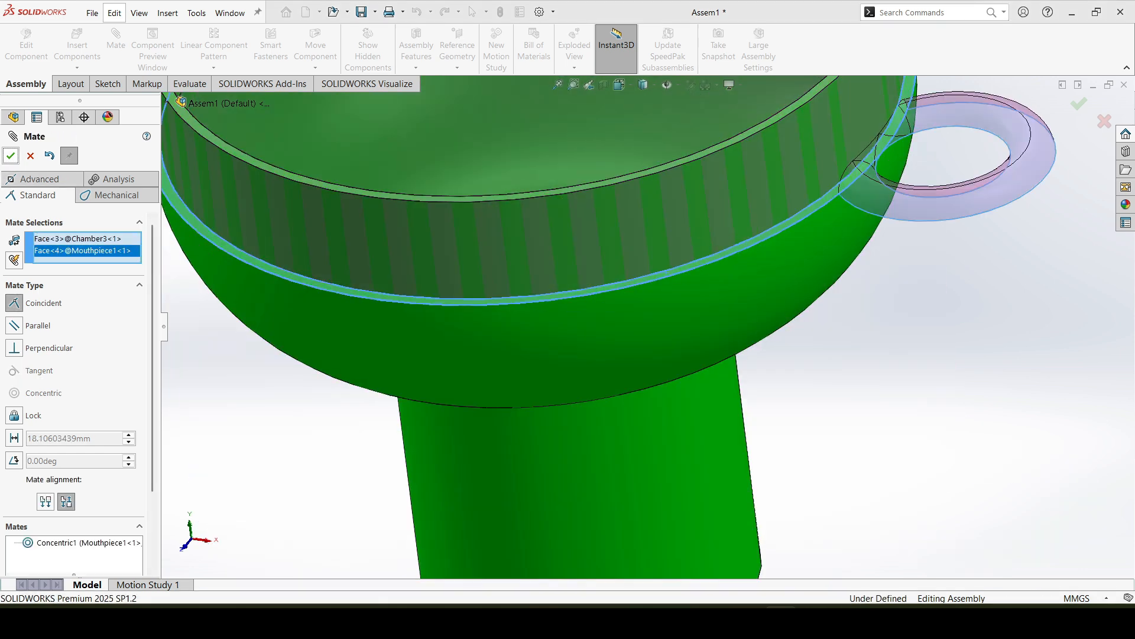
scroll(637, 395, up, 6)
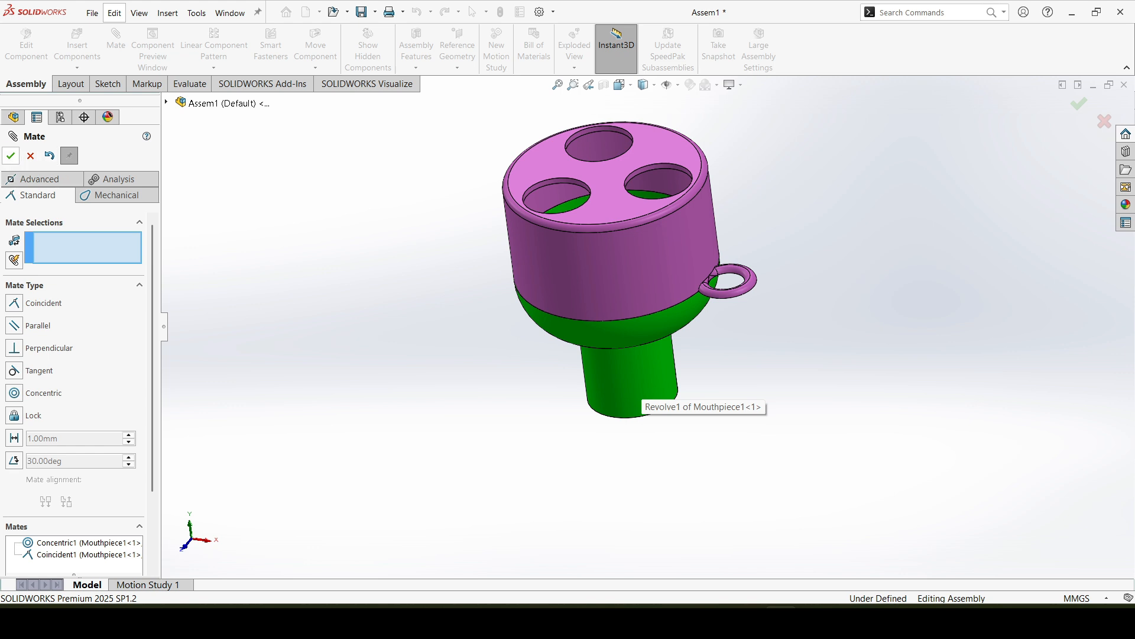
Step: Finish mating and hide the Mouthpiece1 component in the assembly
key(Escape)
click(71, 264)
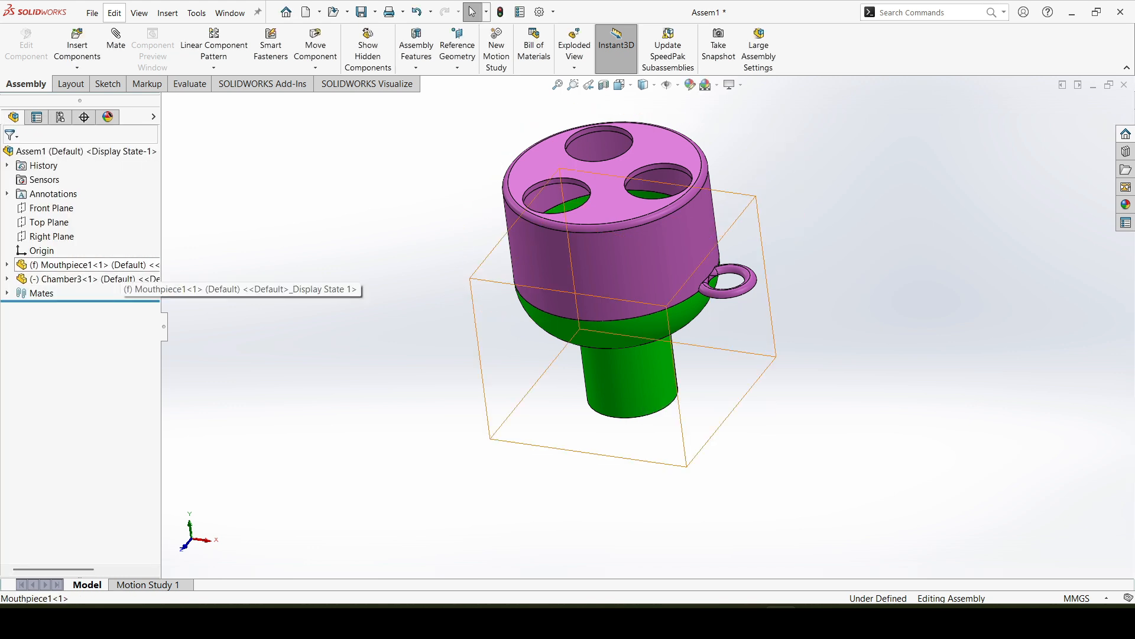
right_click(107, 264)
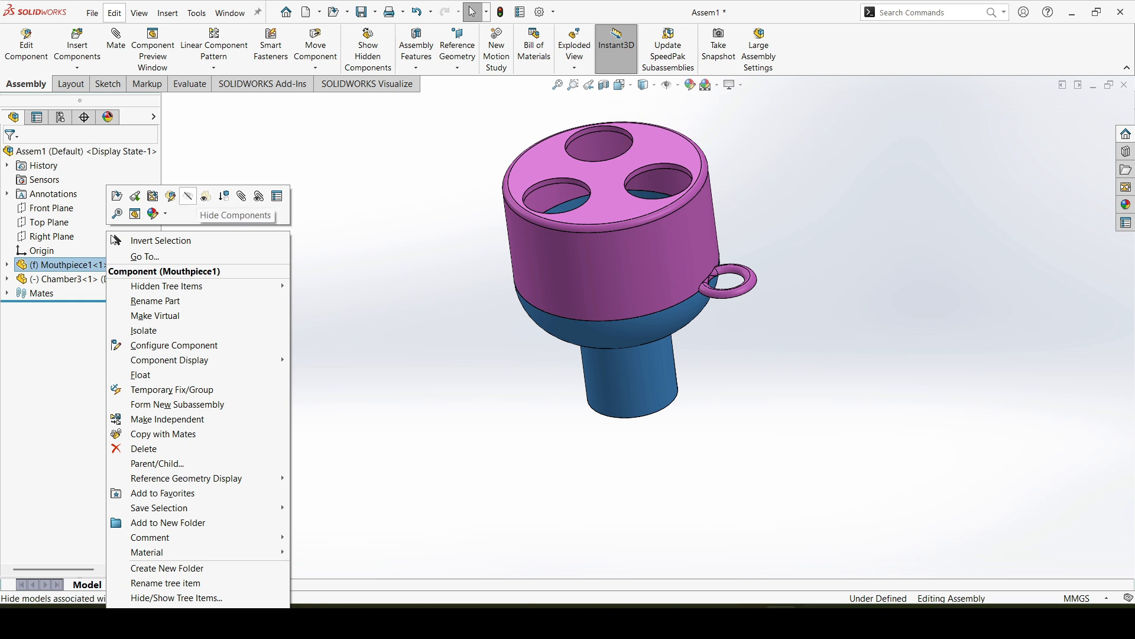
click(189, 196)
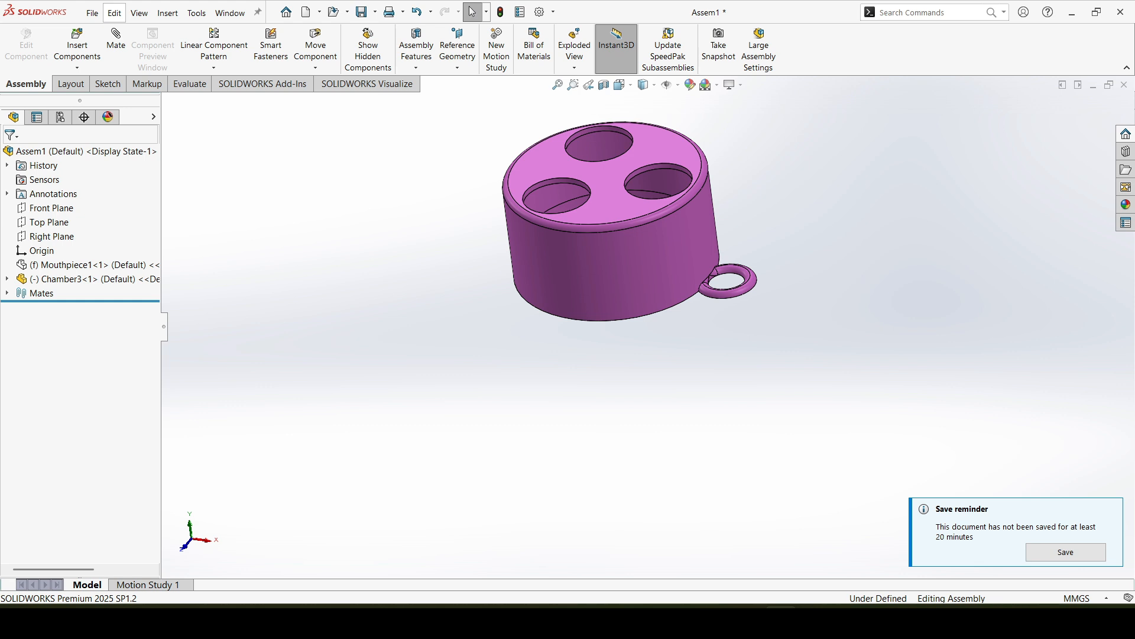
Step: Insert the Horn2 part in its Default configuration into the assembly beside the chamber
click(77, 47)
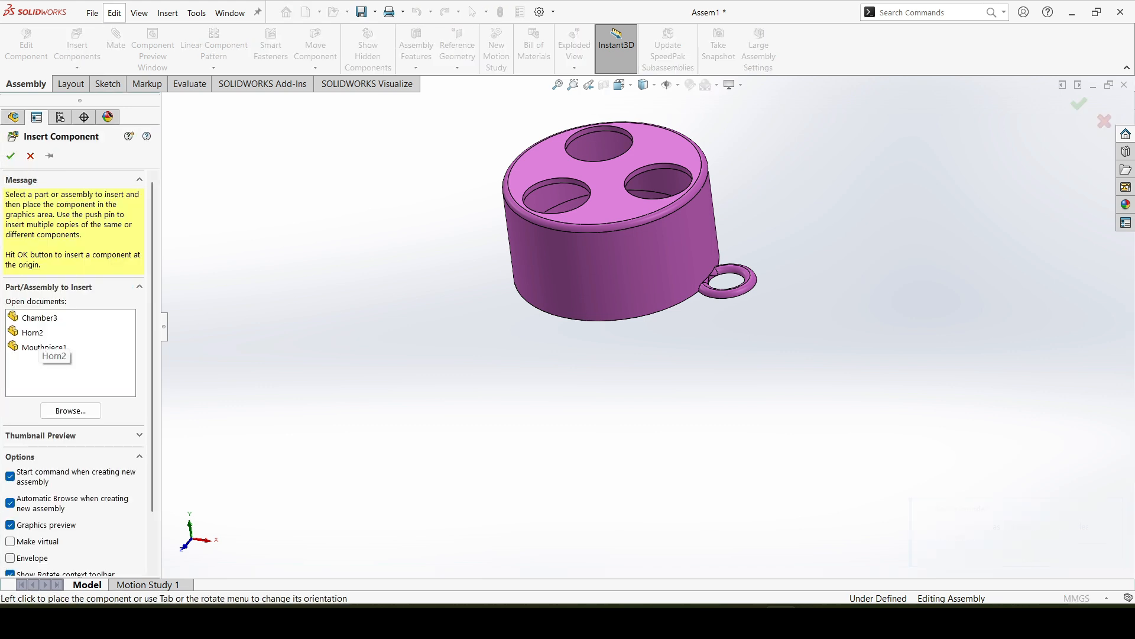
click(36, 334)
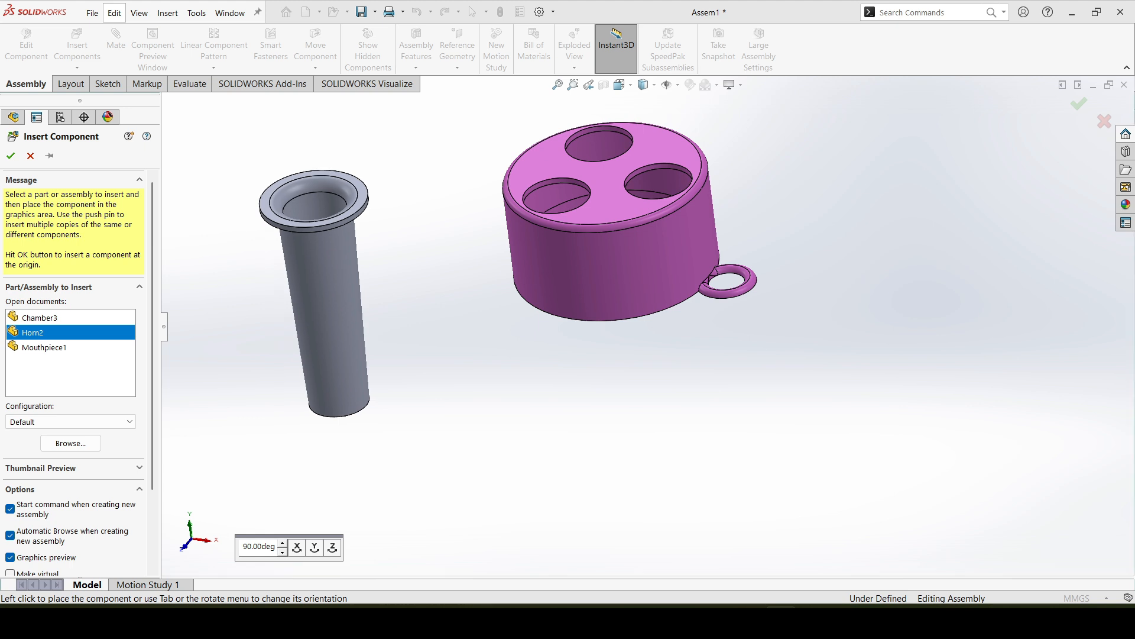
click(329, 204)
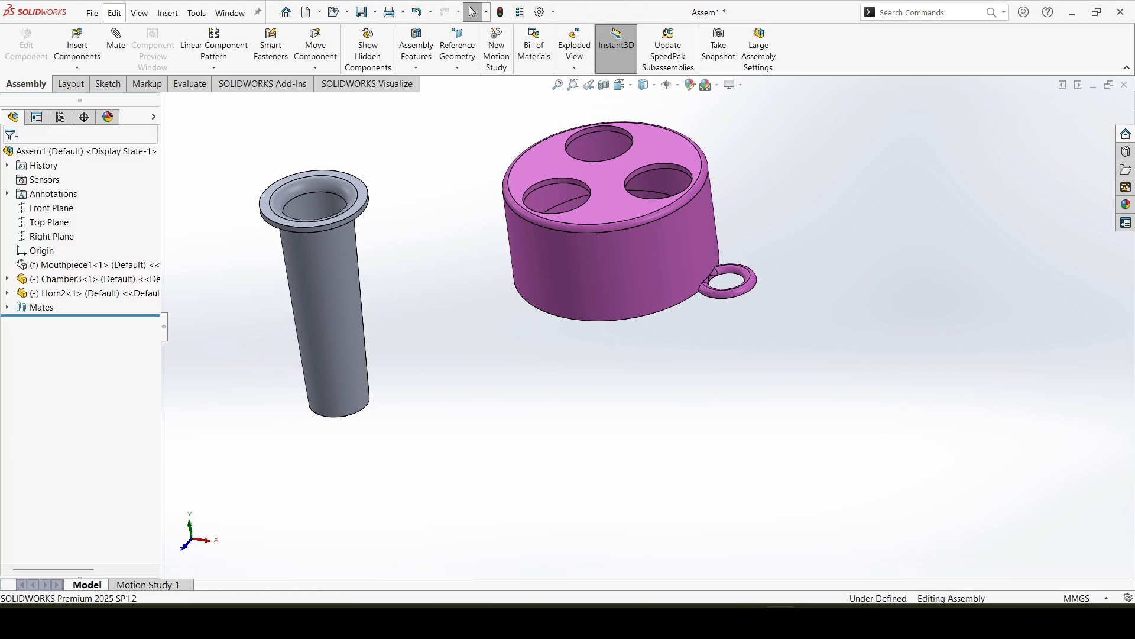
right_click(332, 201)
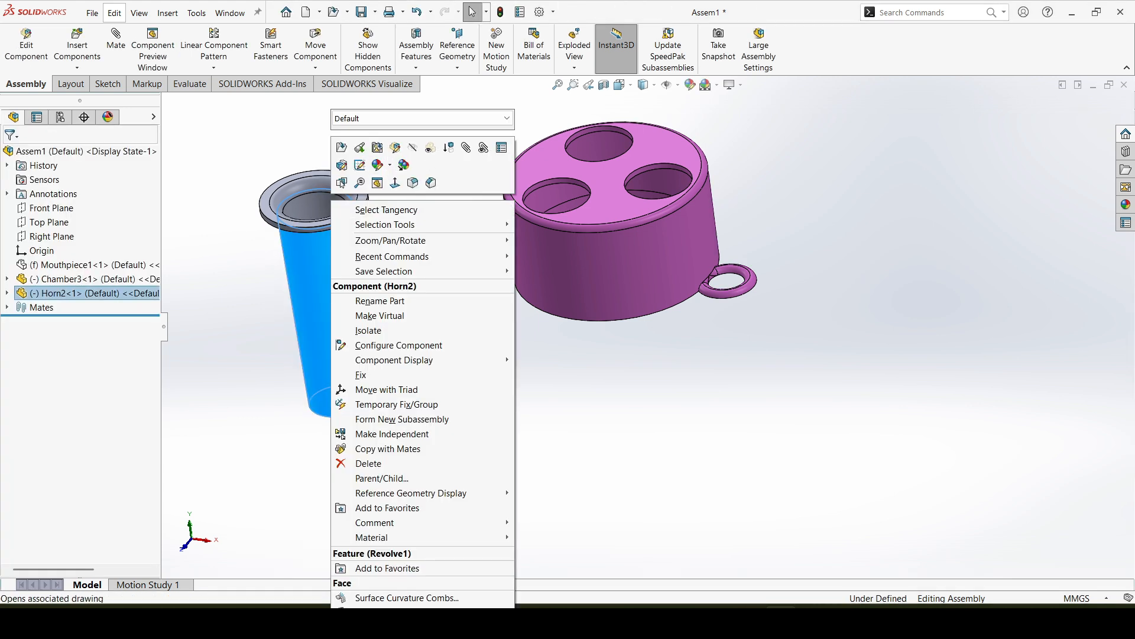
key(Escape)
key(Escape)
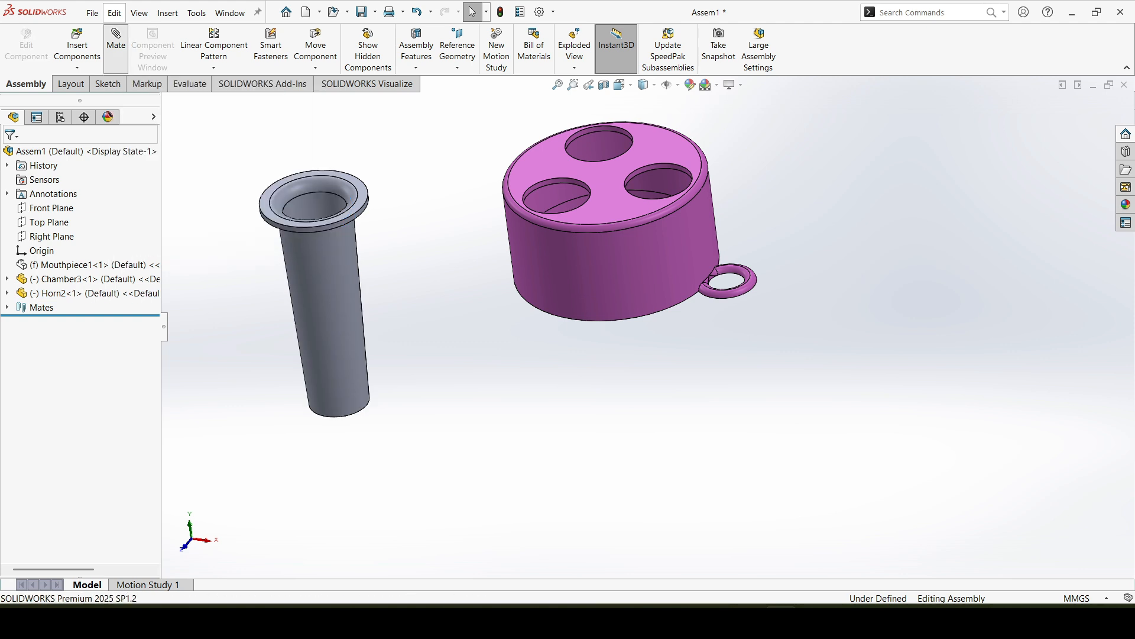
Step: Add a concentric mate between the horn's outer tube face and the edge of the chamber's rear hole
click(116, 39)
click(343, 353)
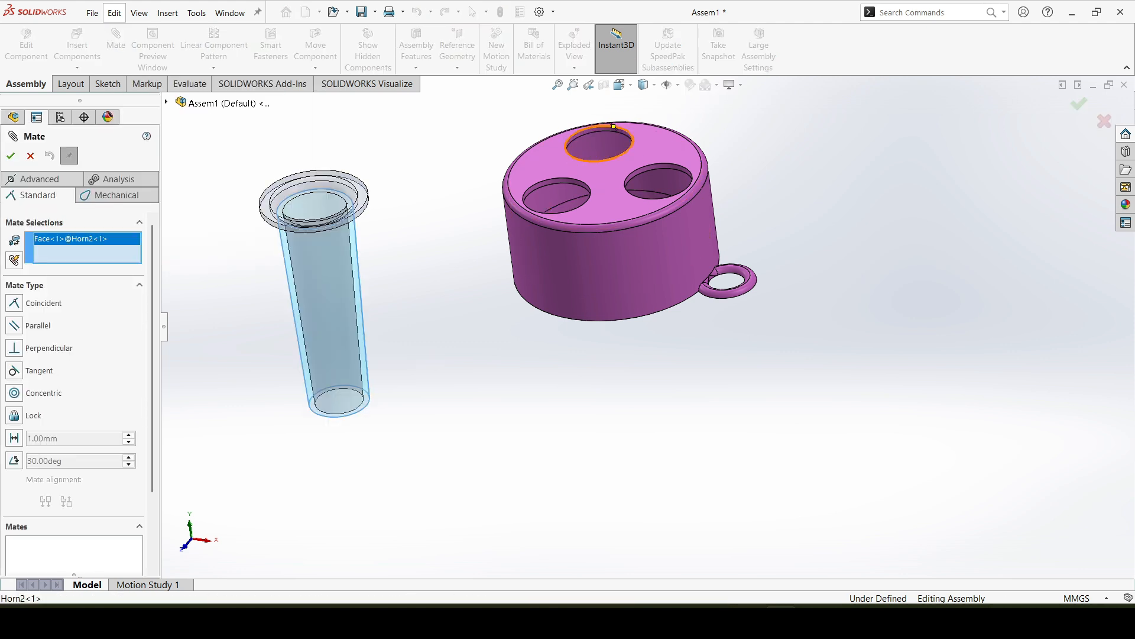
click(613, 126)
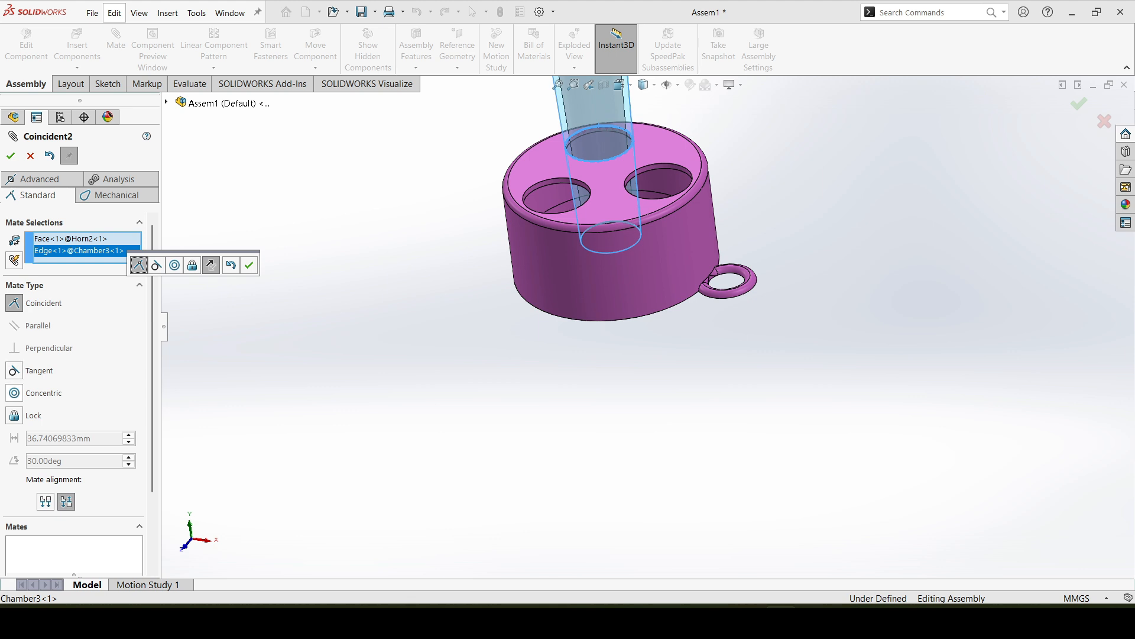
click(13, 393)
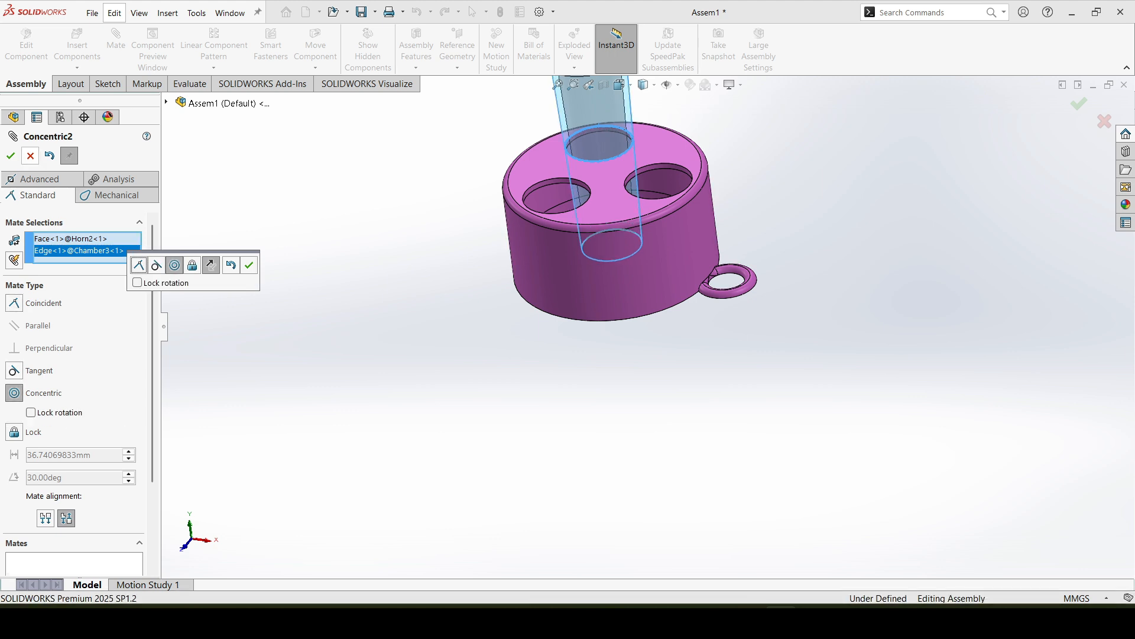
click(11, 155)
Step: Add a coincident mate between the horn's narrow end face and the chamber's open-end face
middle_drag(617, 292, 550, 237)
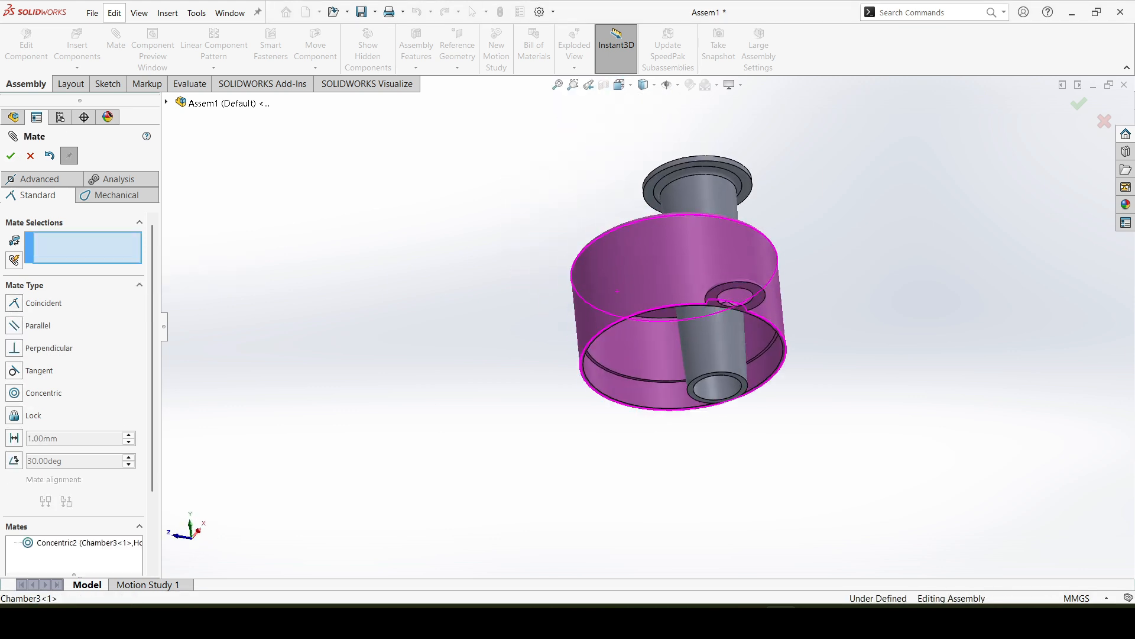
scroll(739, 383, down, 5)
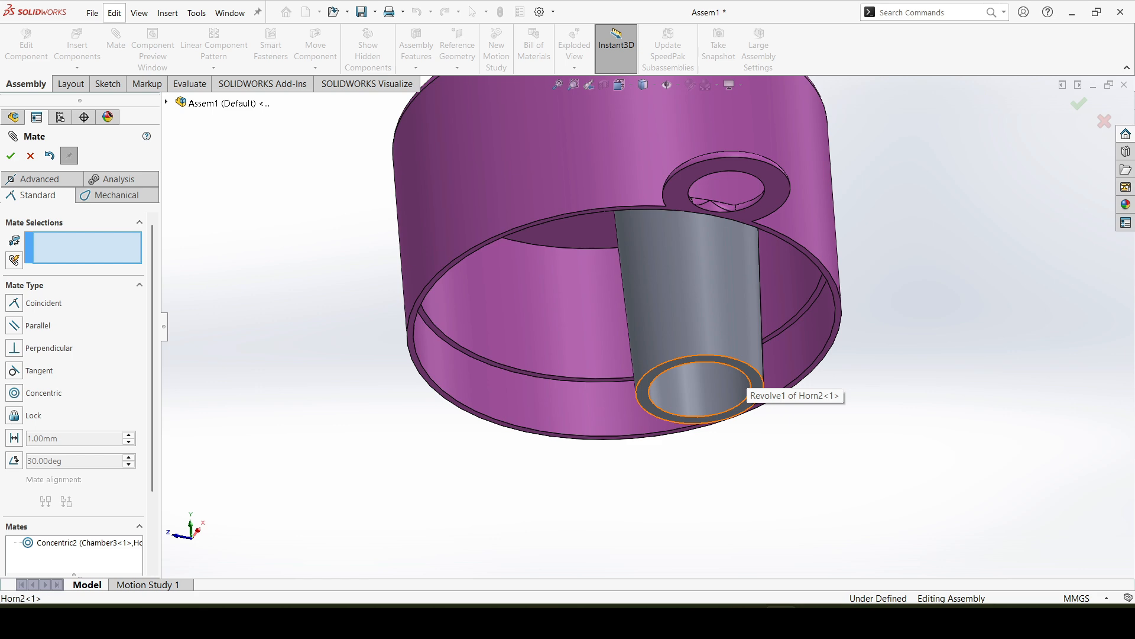
click(744, 388)
scroll(792, 272, down, 5)
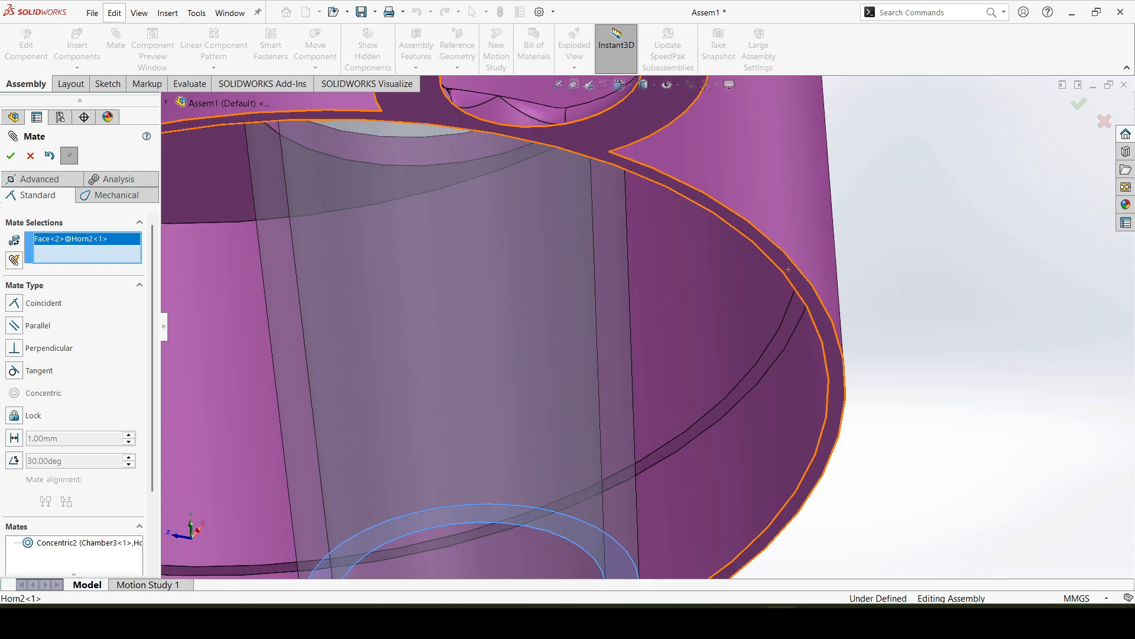
scroll(788, 269, up, 3)
click(742, 304)
scroll(737, 308, up, 2)
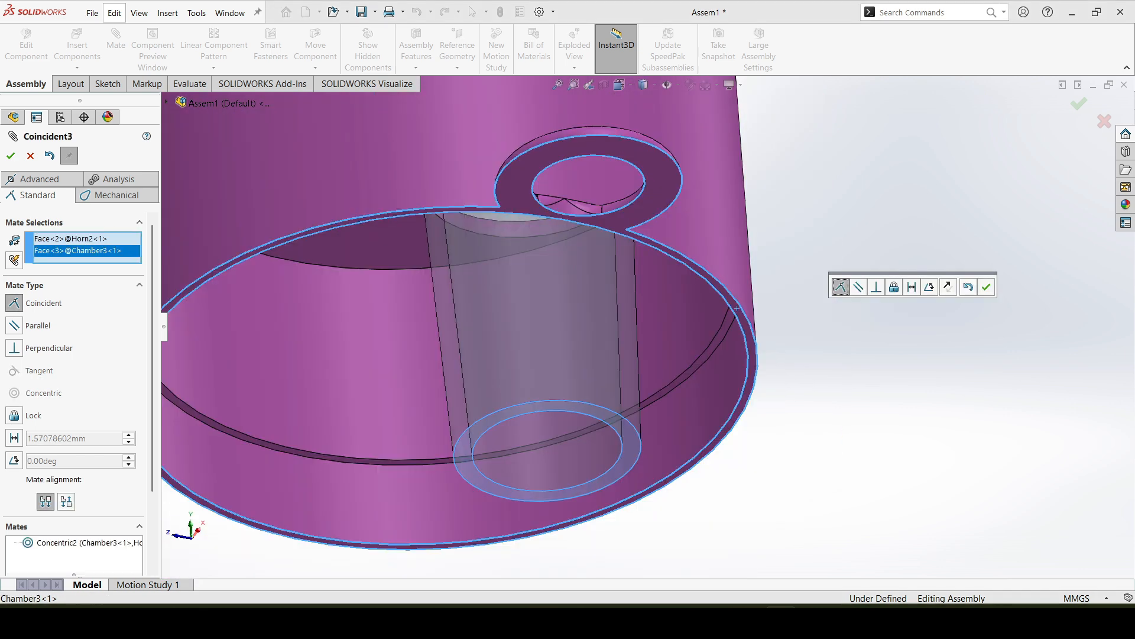
key(Return)
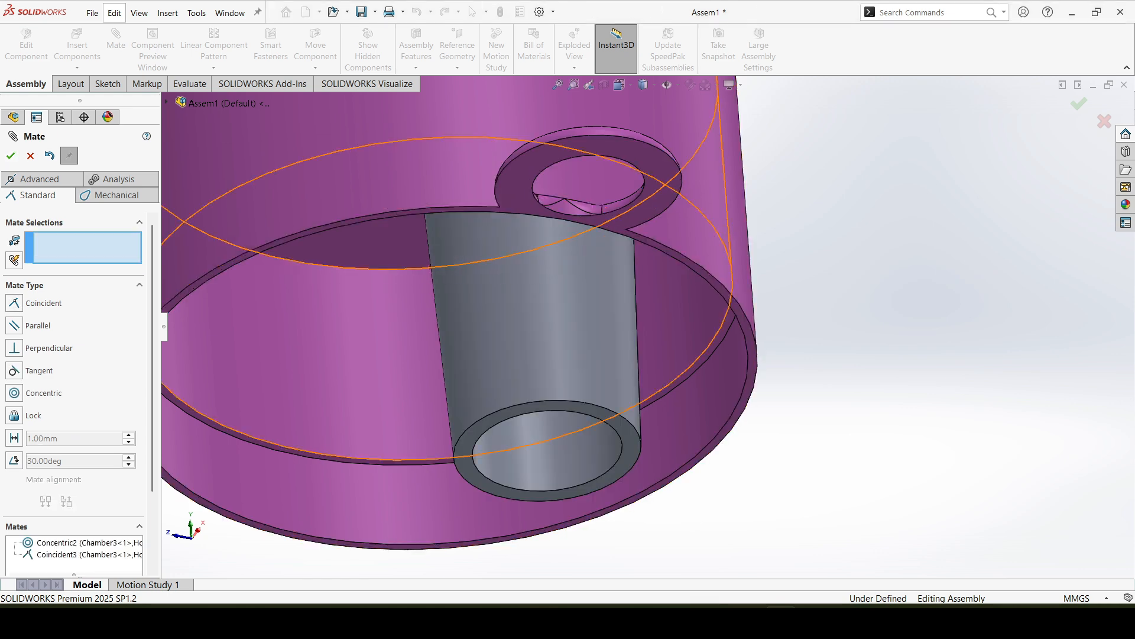
scroll(644, 316, up, 4)
middle_drag(574, 240, 633, 349)
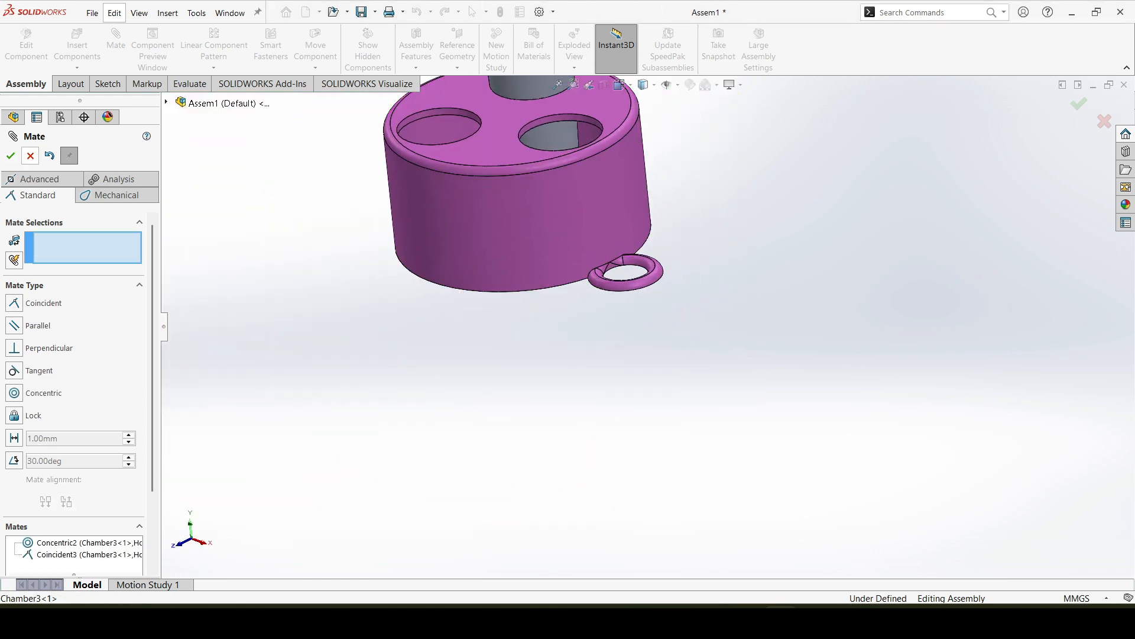
key(Escape)
Step: Copy the mounted horn to a spot beside the chamber and switch the copy to the 50mm configuration
scroll(646, 337, up, 4)
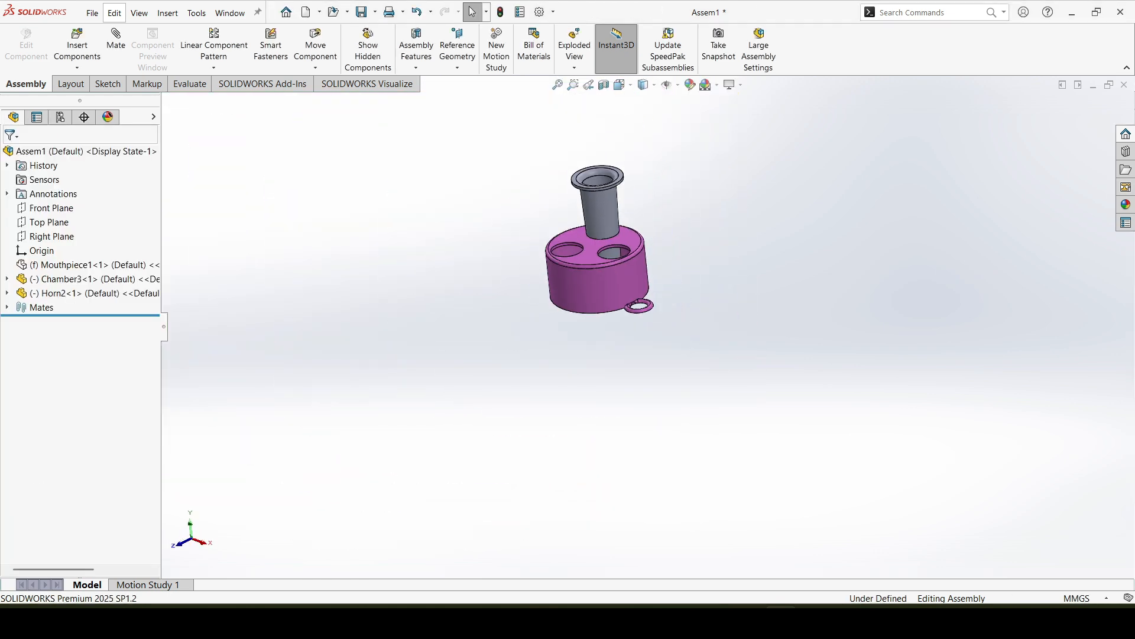
scroll(604, 171, down, 3)
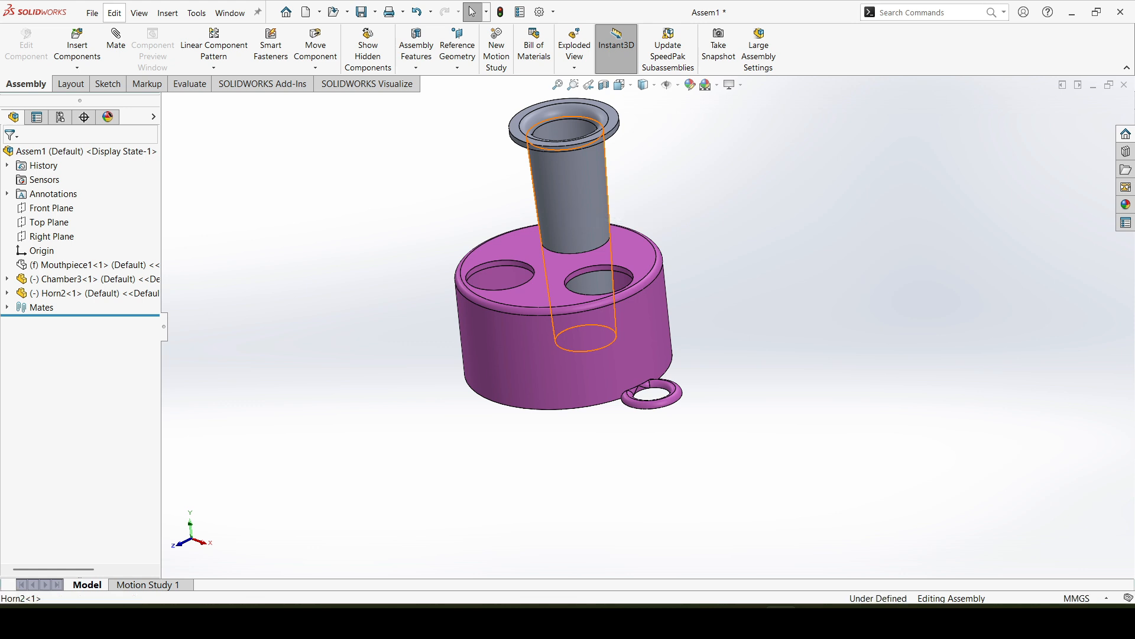
ctrl+drag(583, 190, 804, 196)
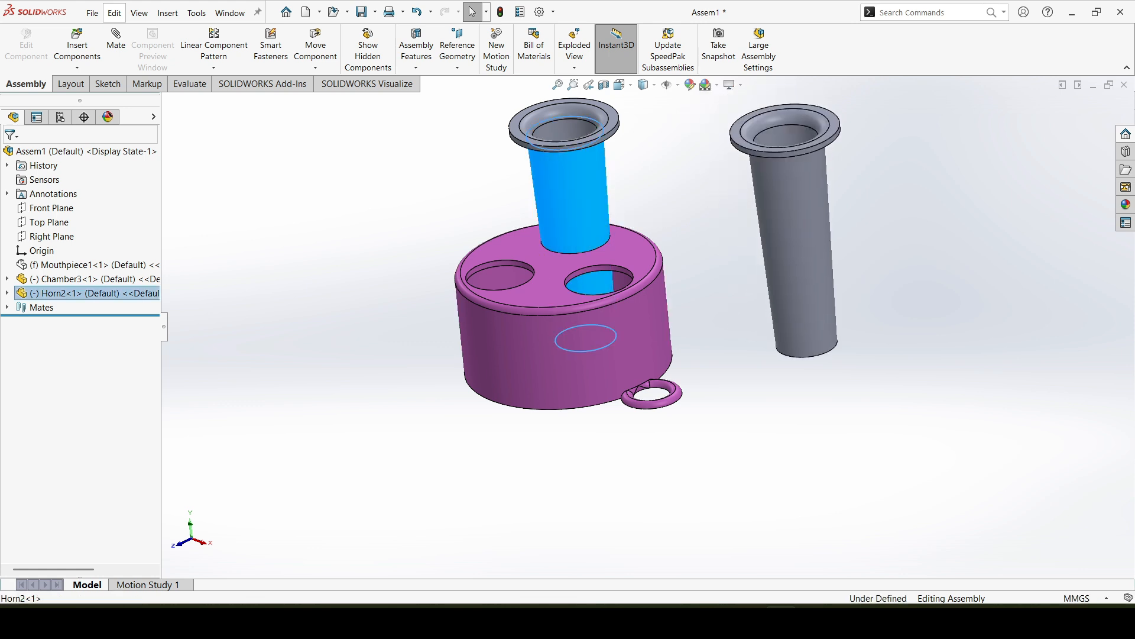
click(797, 236)
right_click(797, 236)
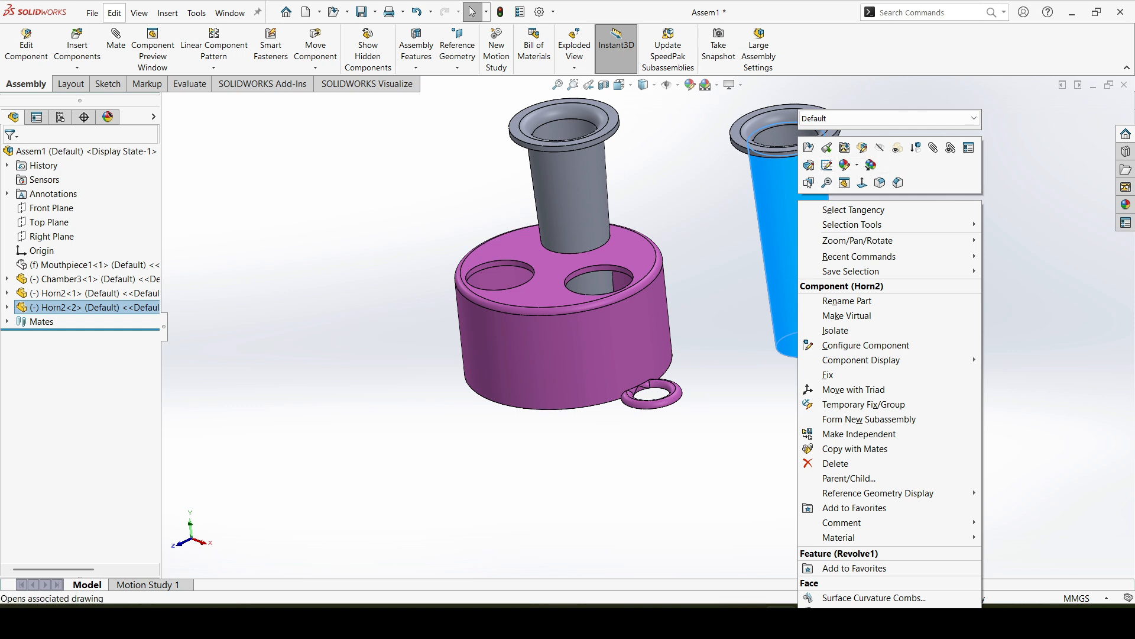
click(889, 119)
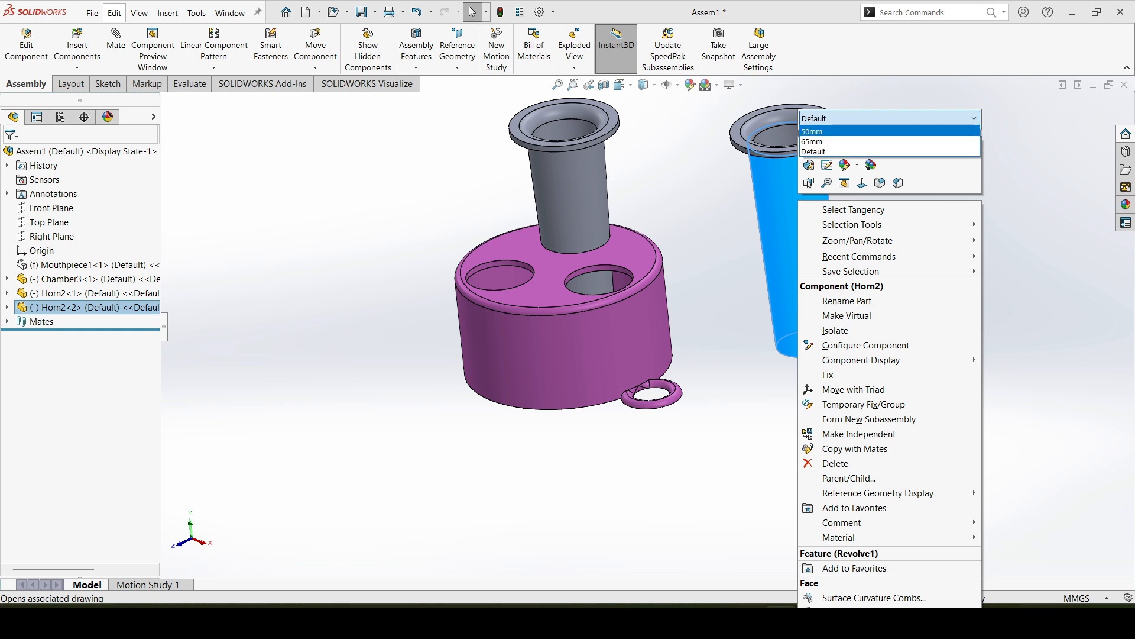
click(889, 131)
click(987, 119)
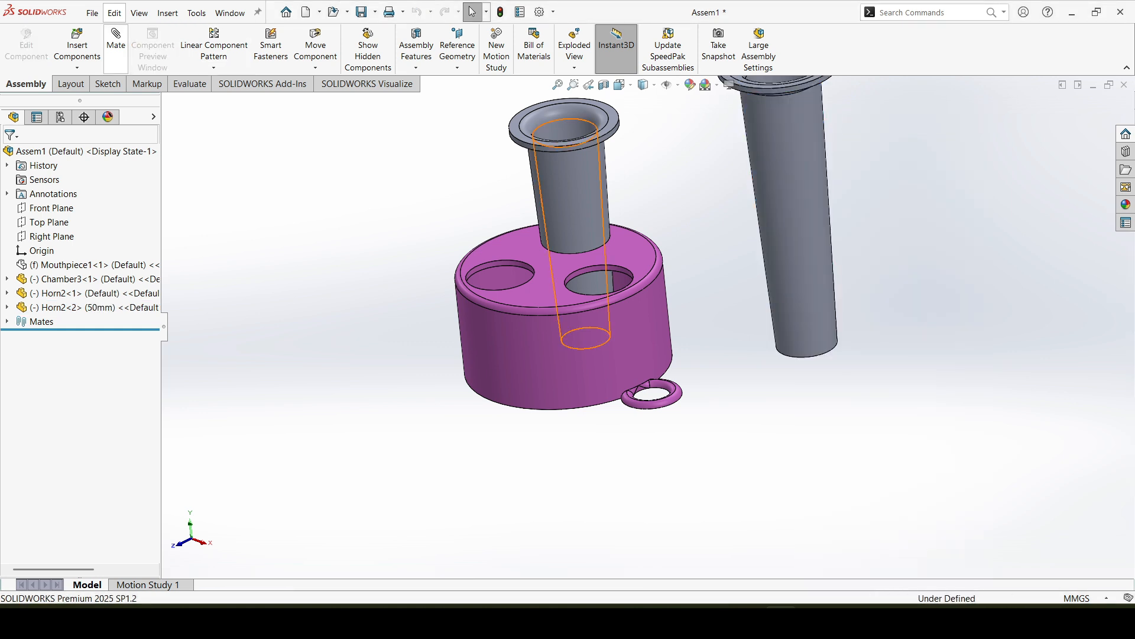
Step: Add a concentric mate between the 50mm horn's outer tube face and the edge of a free chamber hole
click(116, 41)
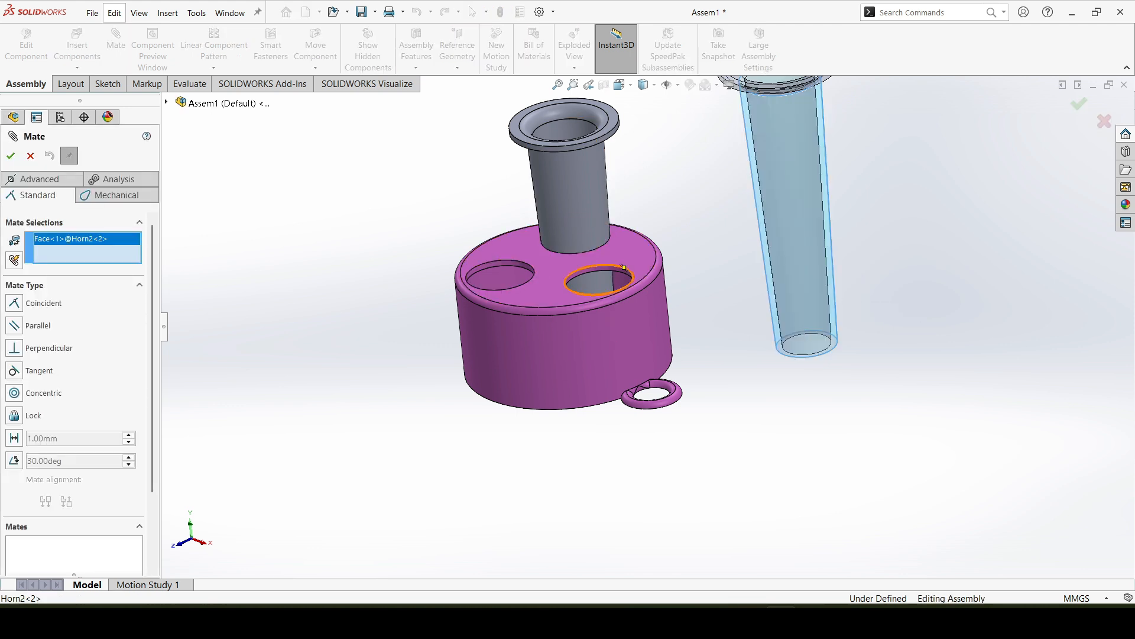
click(599, 291)
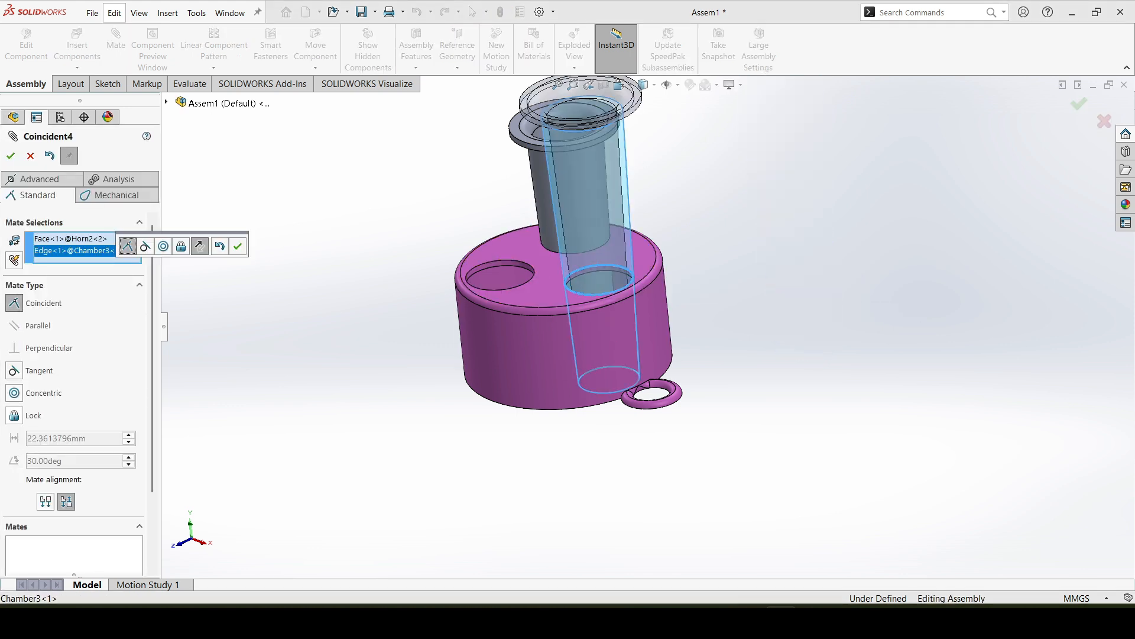
click(163, 246)
click(237, 246)
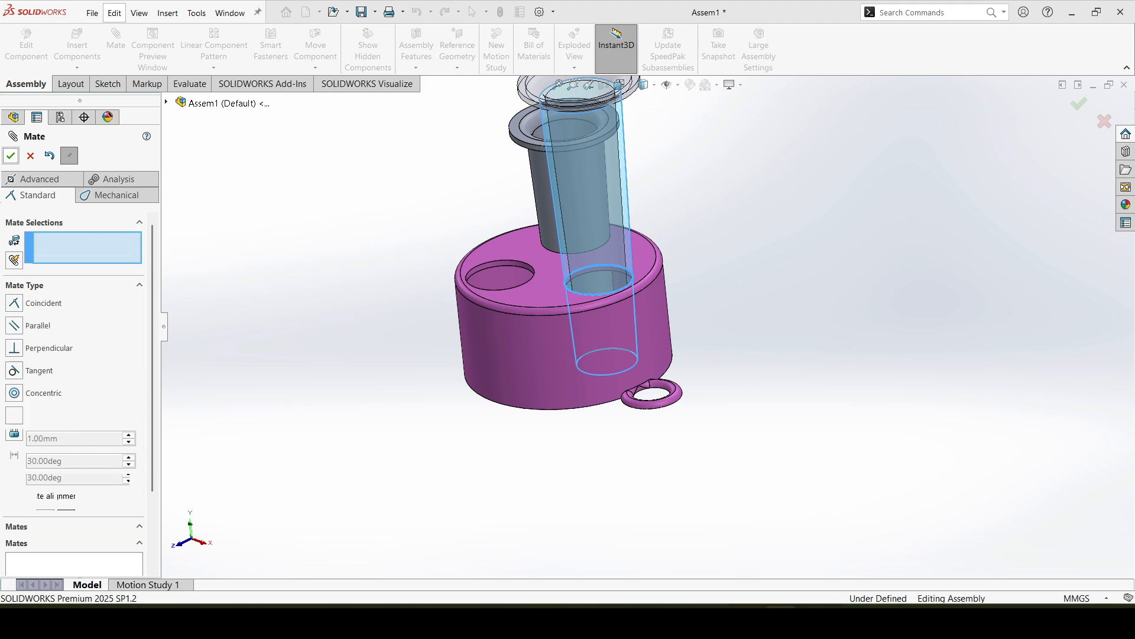
Step: Add a coincident mate between the 50mm horn's narrow end face and the chamber's open-end face
middle_drag(586, 343, 556, 236)
scroll(667, 395, down, 2)
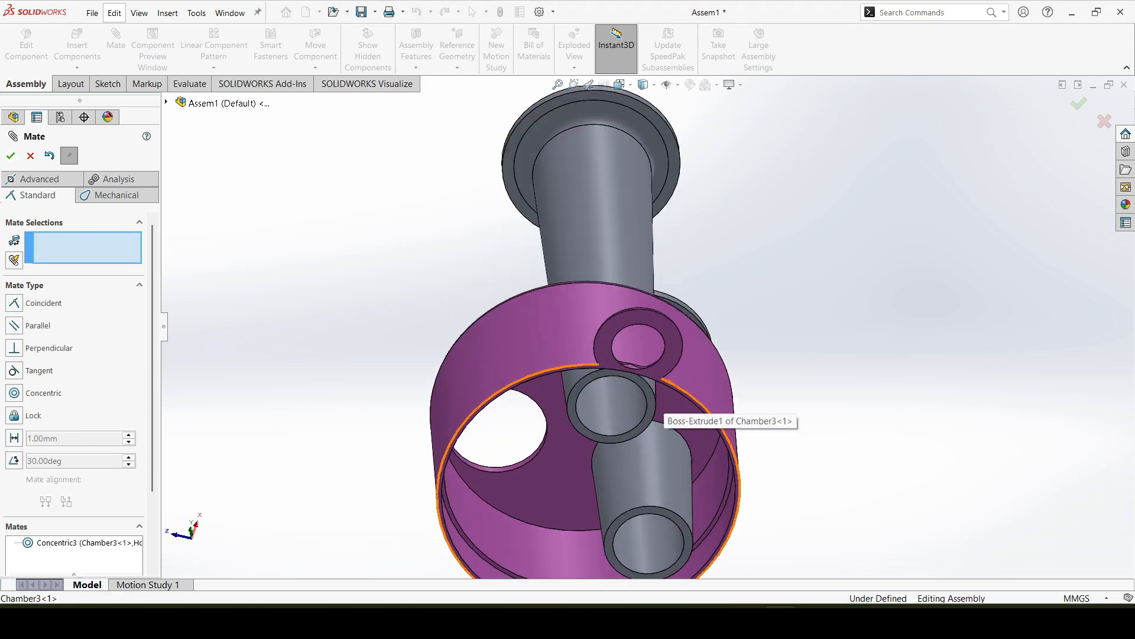
click(643, 422)
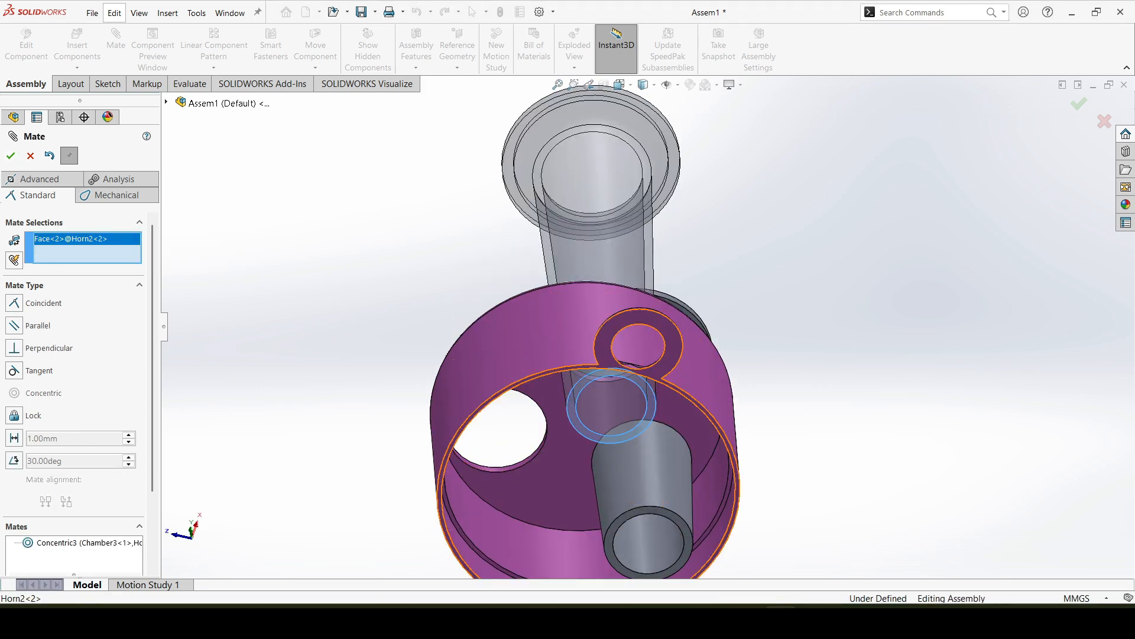
click(655, 374)
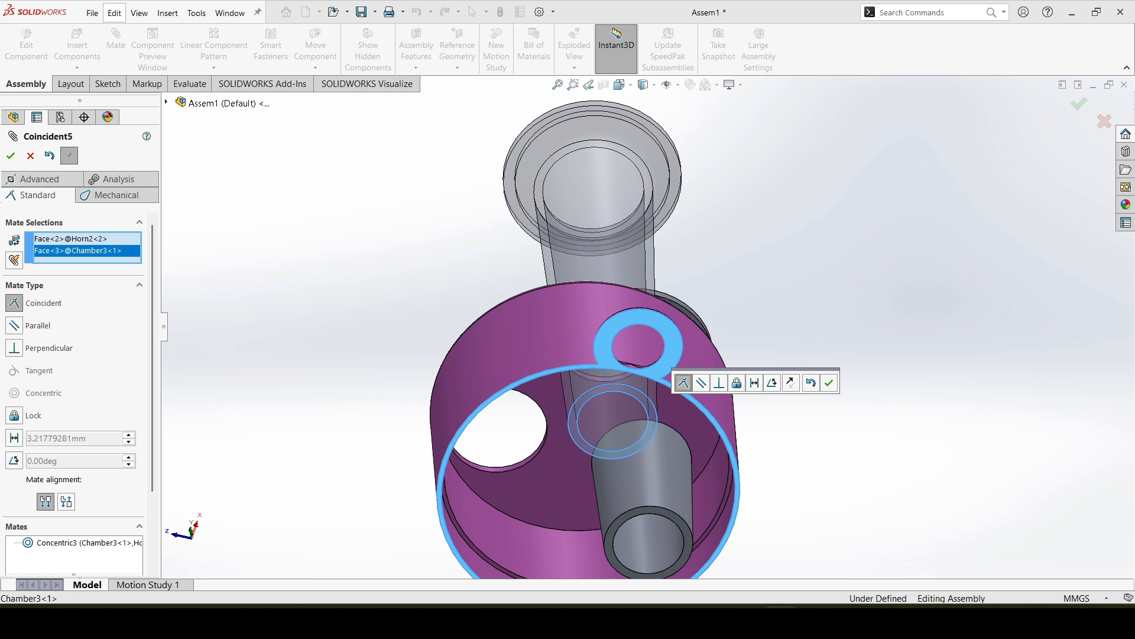
key(Return)
scroll(654, 320, up, 5)
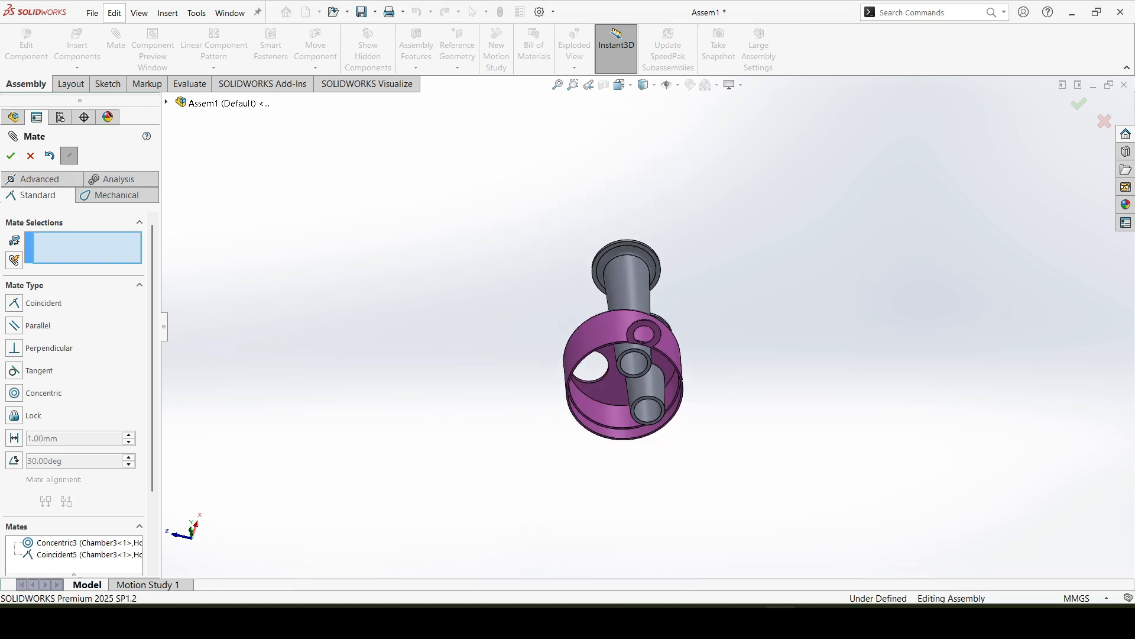
middle_drag(654, 320, 654, 402)
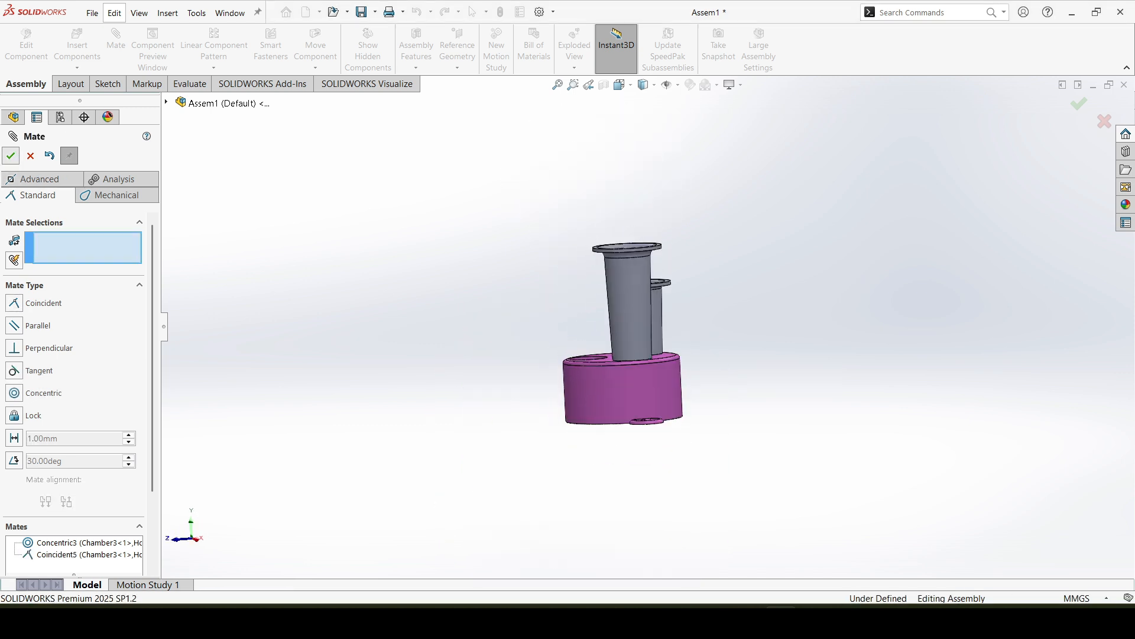
click(10, 155)
Step: Copy the shorter, Default-configuration horn beside the assembly and switch the copy to the 65mm configuration
middle_drag(692, 319, 655, 336)
ctrl+drag(655, 336, 805, 306)
middle_drag(804, 307, 798, 310)
click(804, 313)
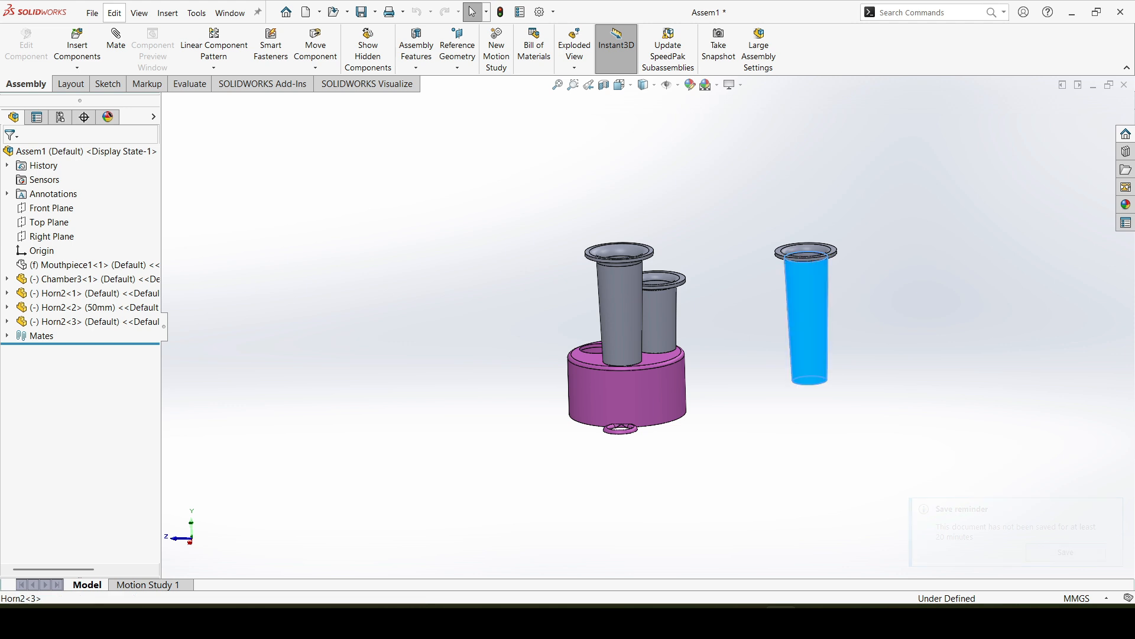
right_click(811, 313)
click(908, 118)
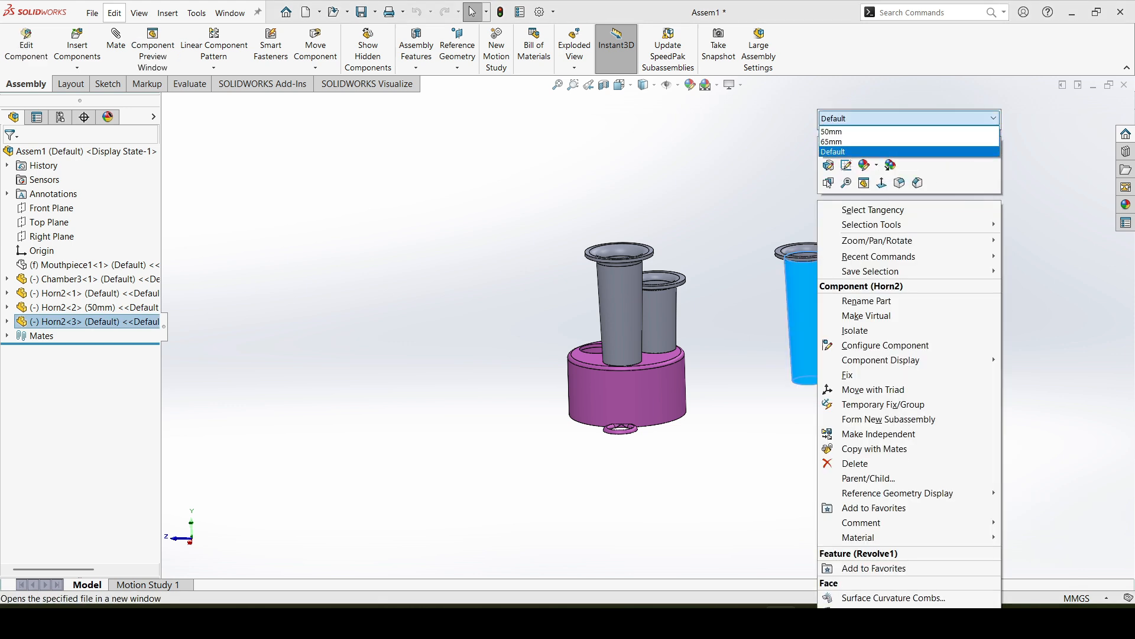
click(909, 141)
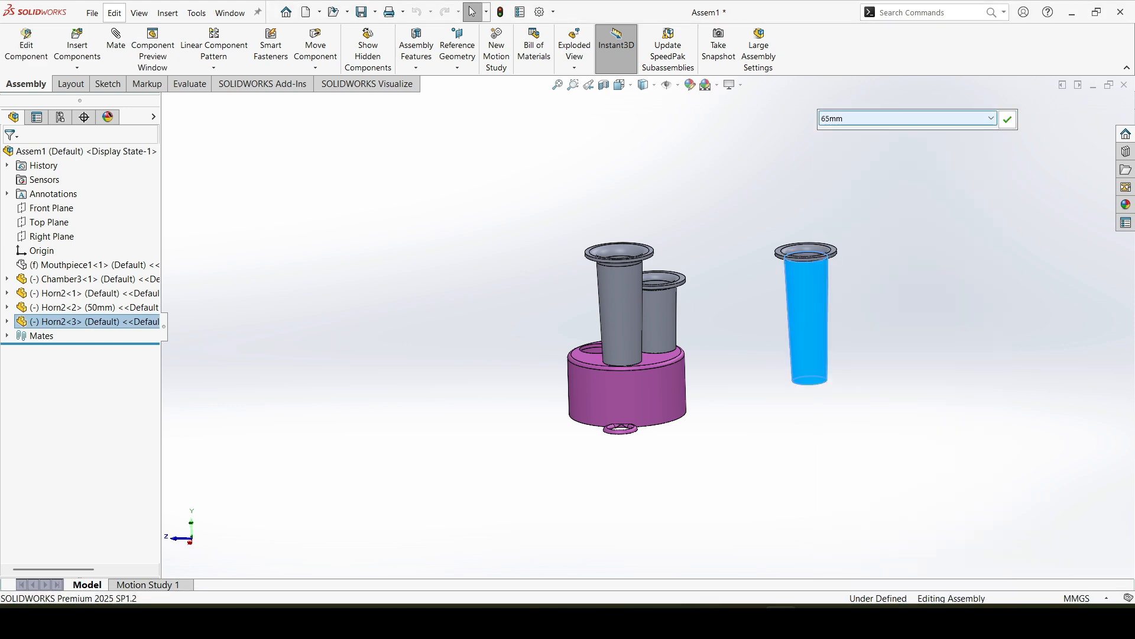
click(1008, 119)
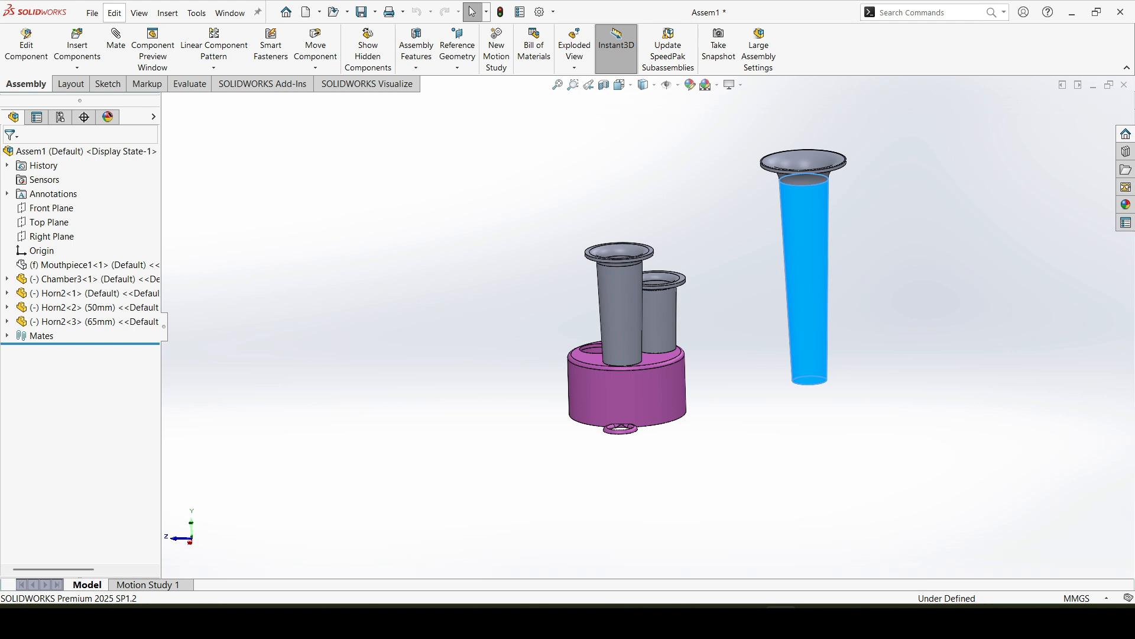
Step: Add a concentric mate between the 65mm horn's outer tube face and the edge of the remaining free chamber hole
key(Escape)
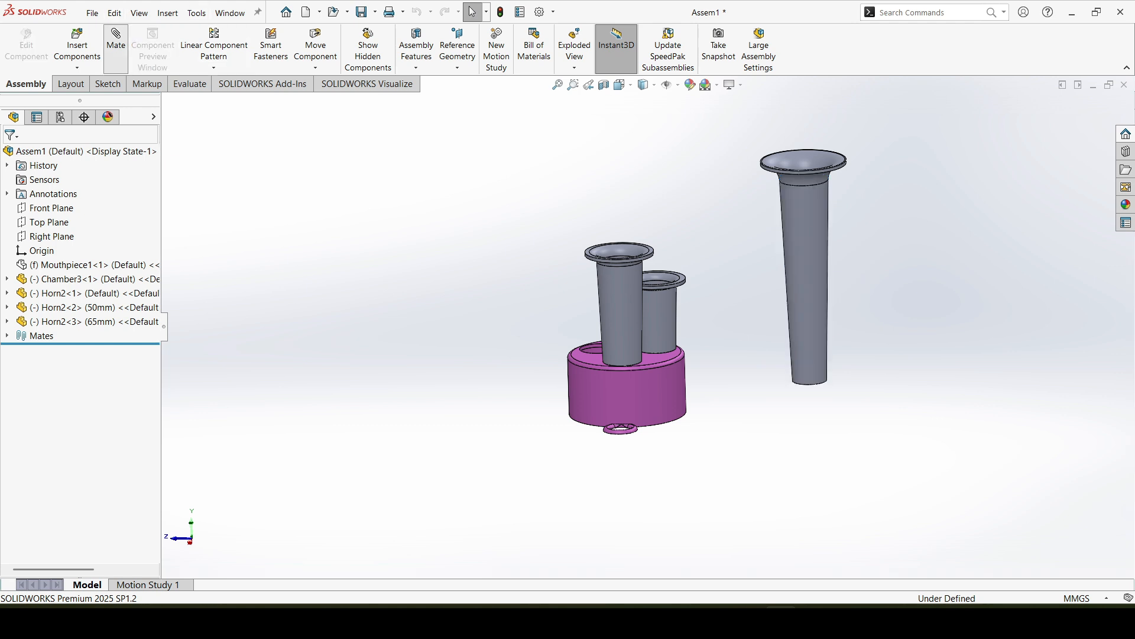
click(116, 40)
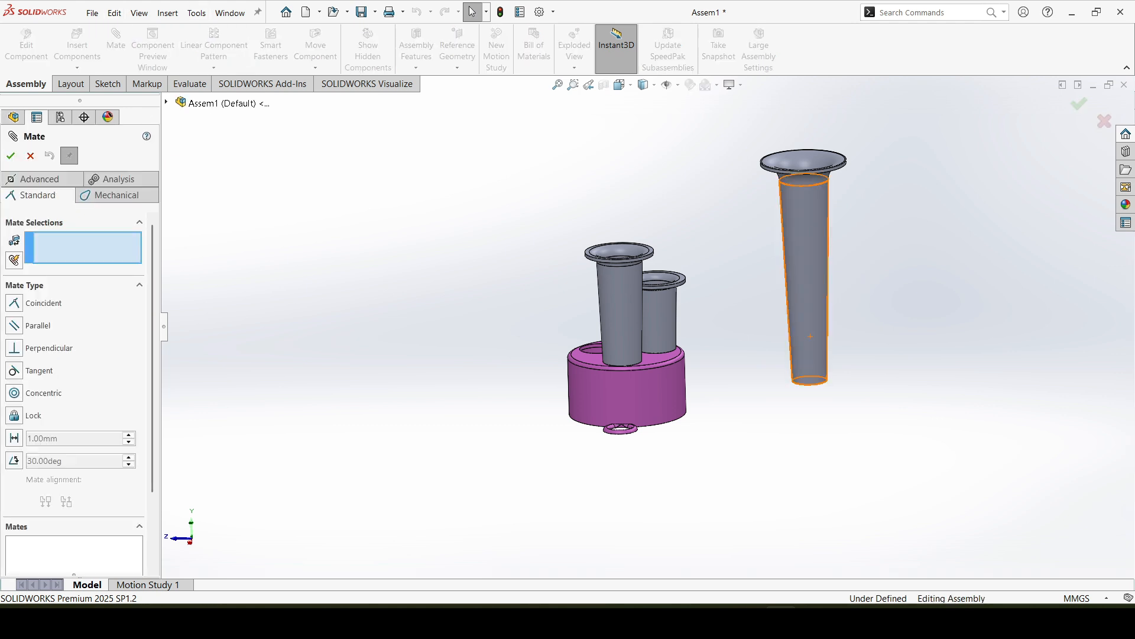
click(810, 336)
middle_drag(568, 307, 582, 331)
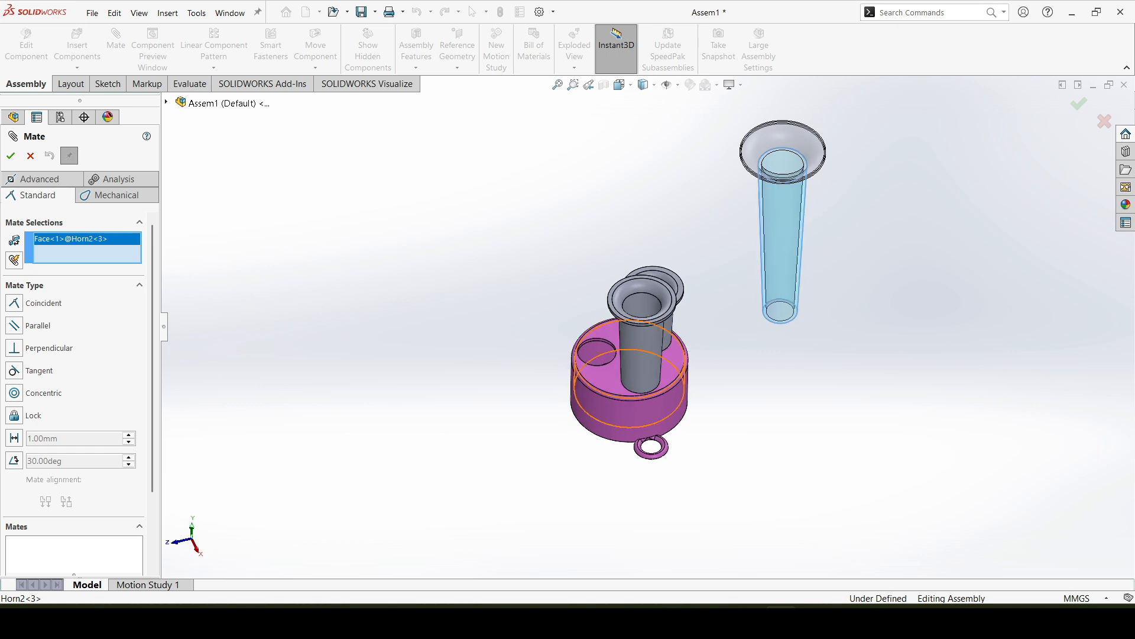
scroll(618, 334, down, 3)
click(579, 344)
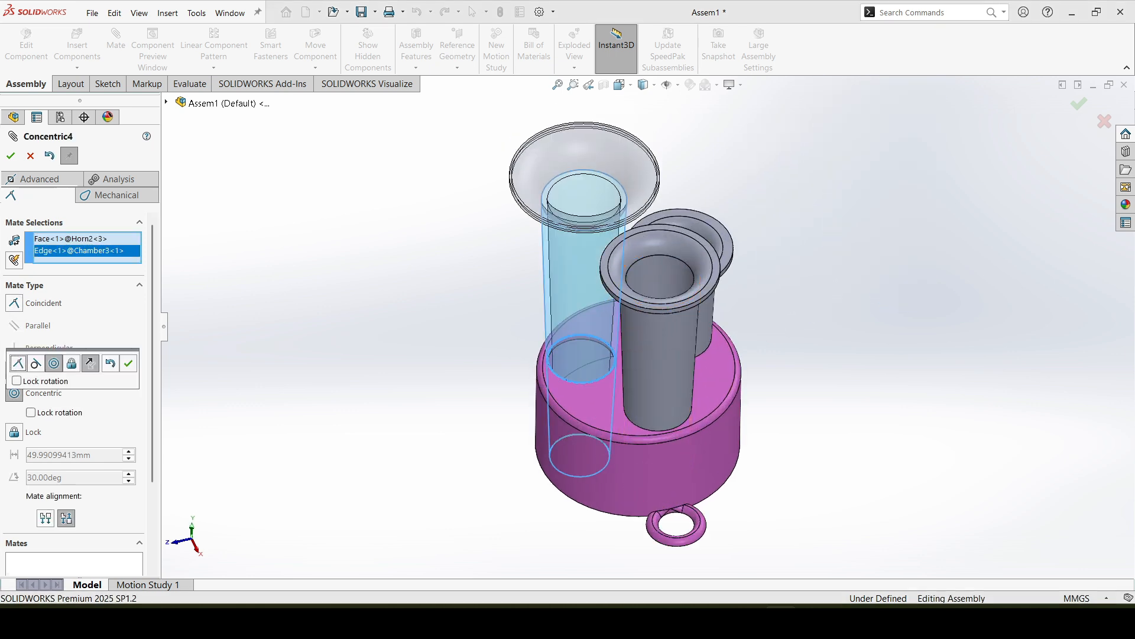
key(Return)
Step: Add a coincident mate between the 65mm horn's narrow end face and the chamber's open-end face, and finish mating
middle_drag(680, 462, 722, 348)
scroll(651, 262, up, 3)
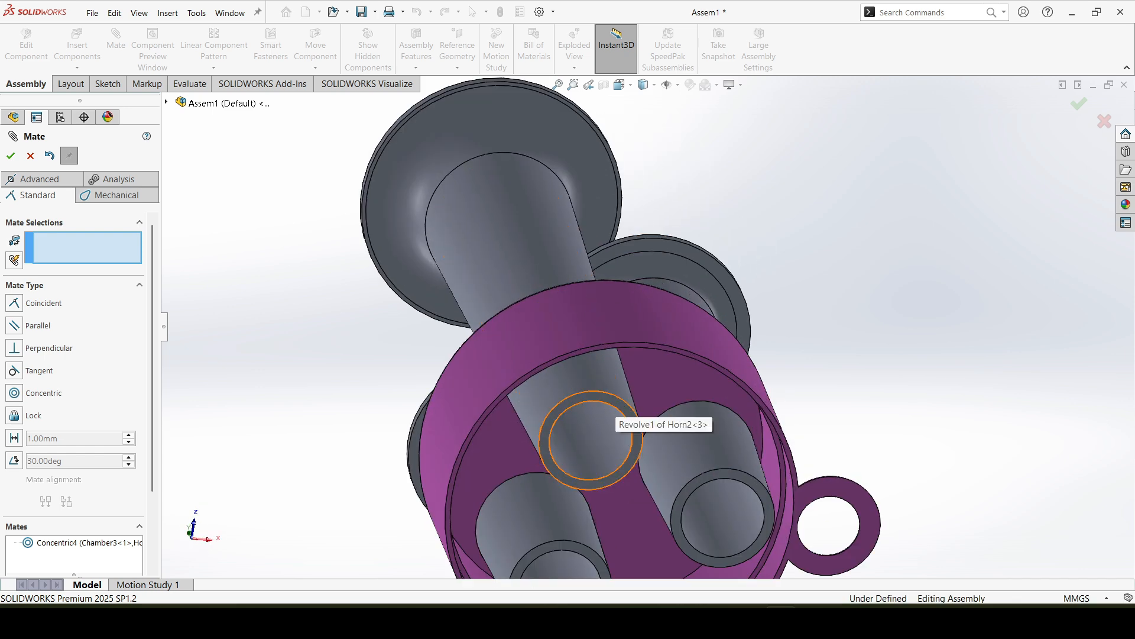
click(609, 419)
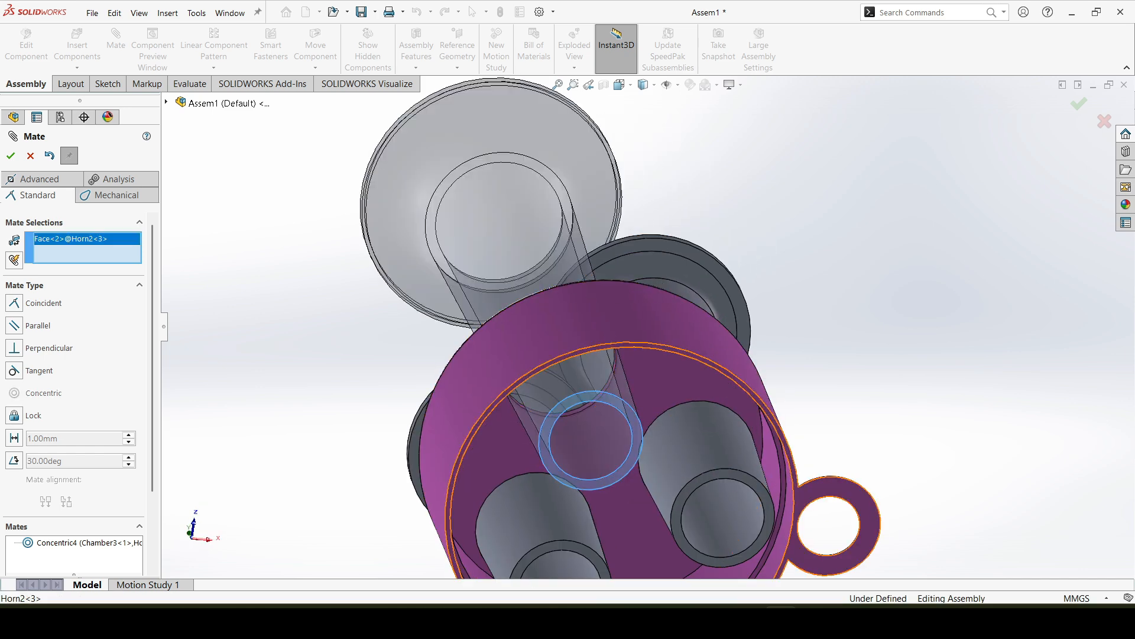
click(867, 498)
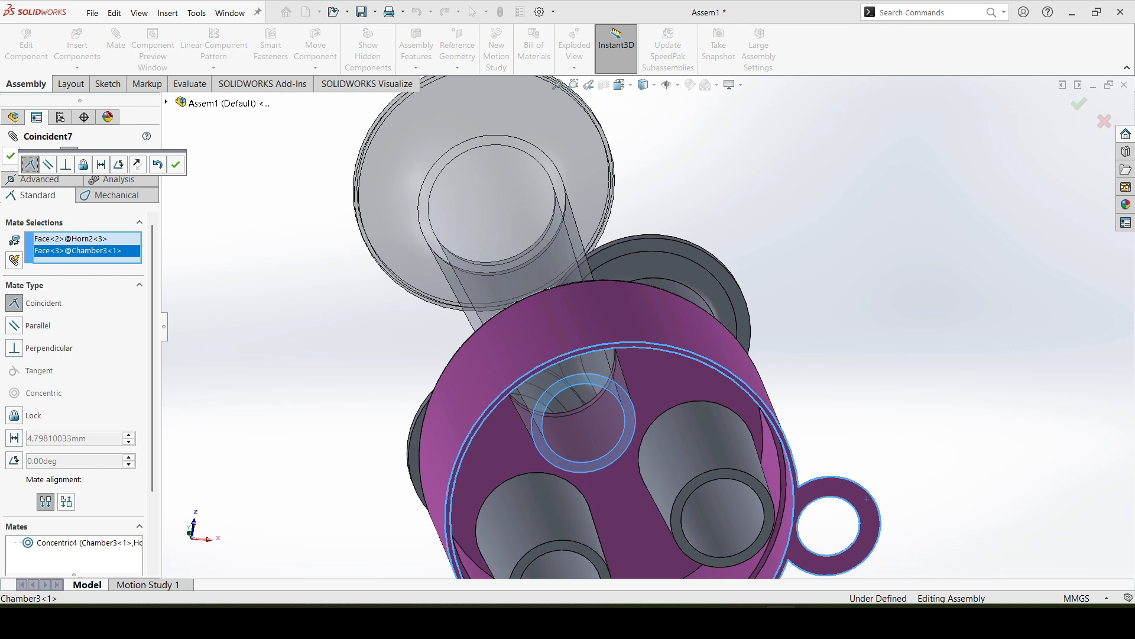
key(Return)
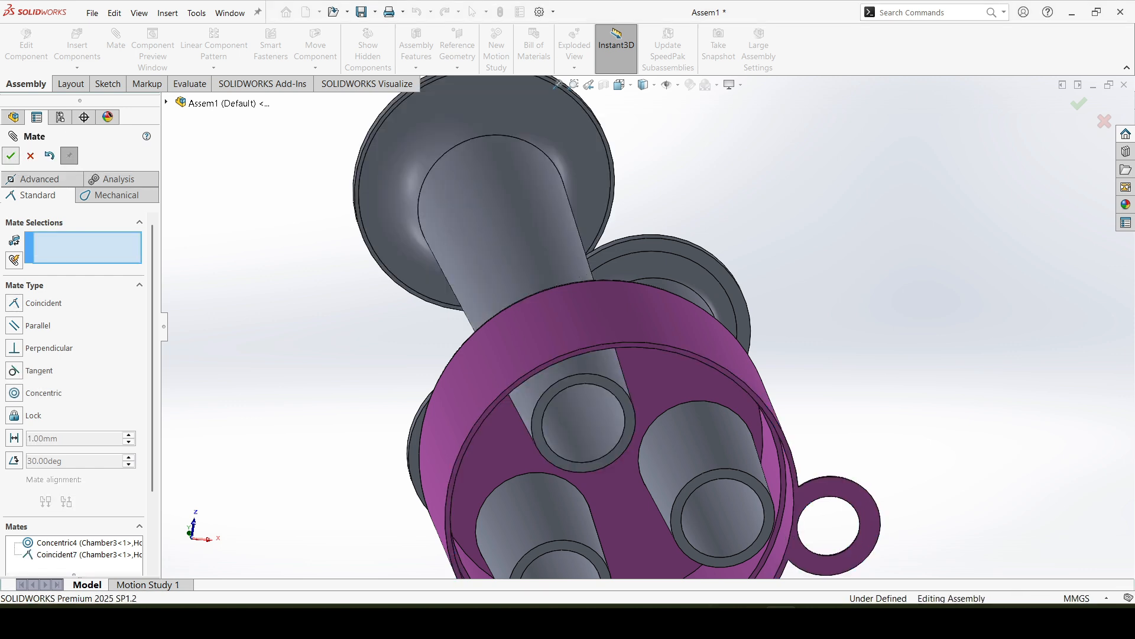
key(Escape)
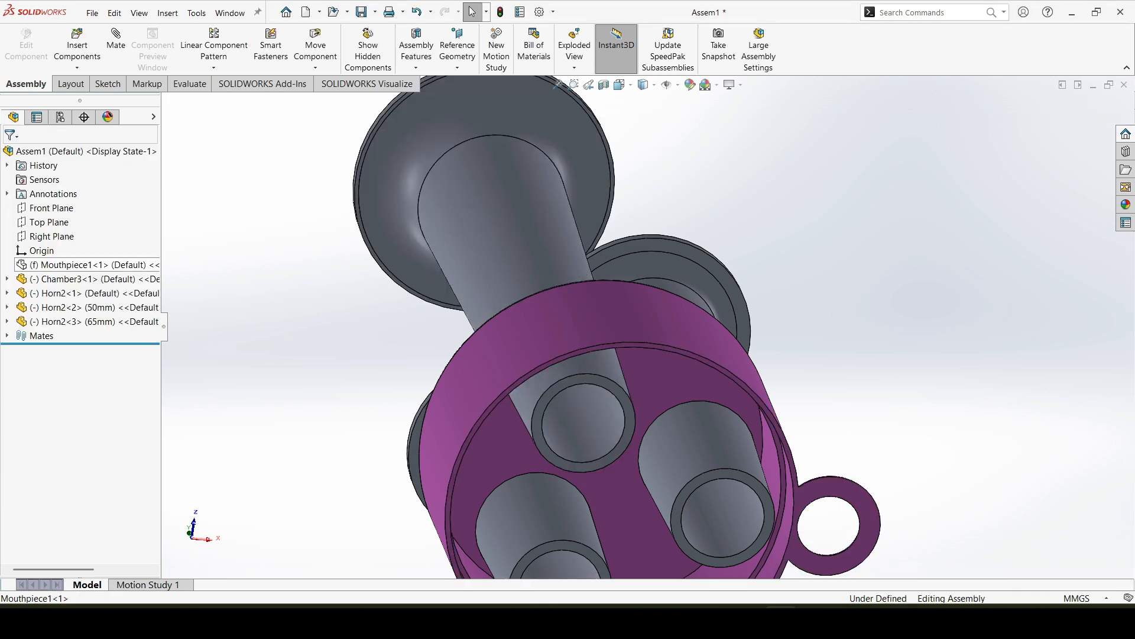
Step: Show the hidden Mouthpiece1 component again and view the whole bugle assembly upright
right_click(83, 265)
click(156, 196)
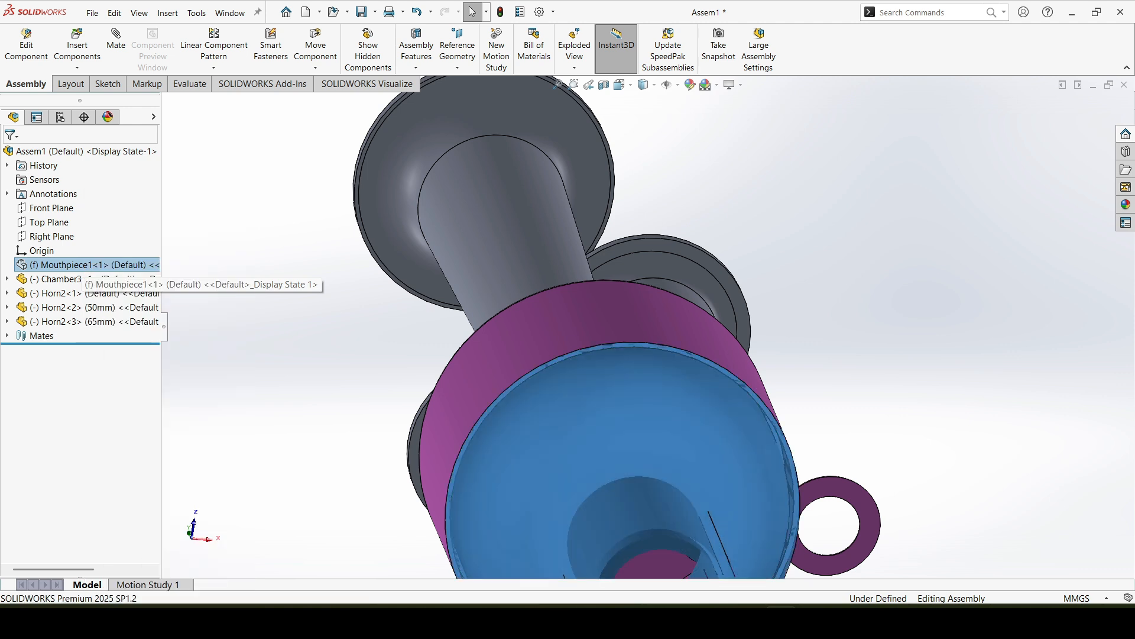
scroll(648, 327, up, 6)
middle_drag(593, 408, 515, 429)
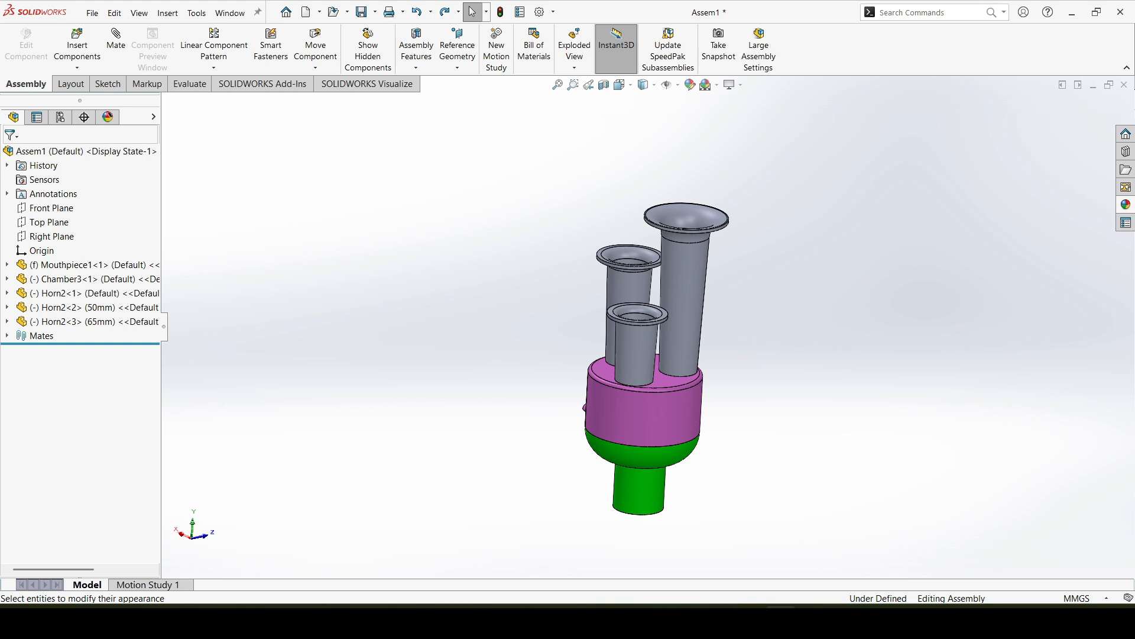
Step: Apply the default color appearance to all three Horn2 components together
click(89, 294)
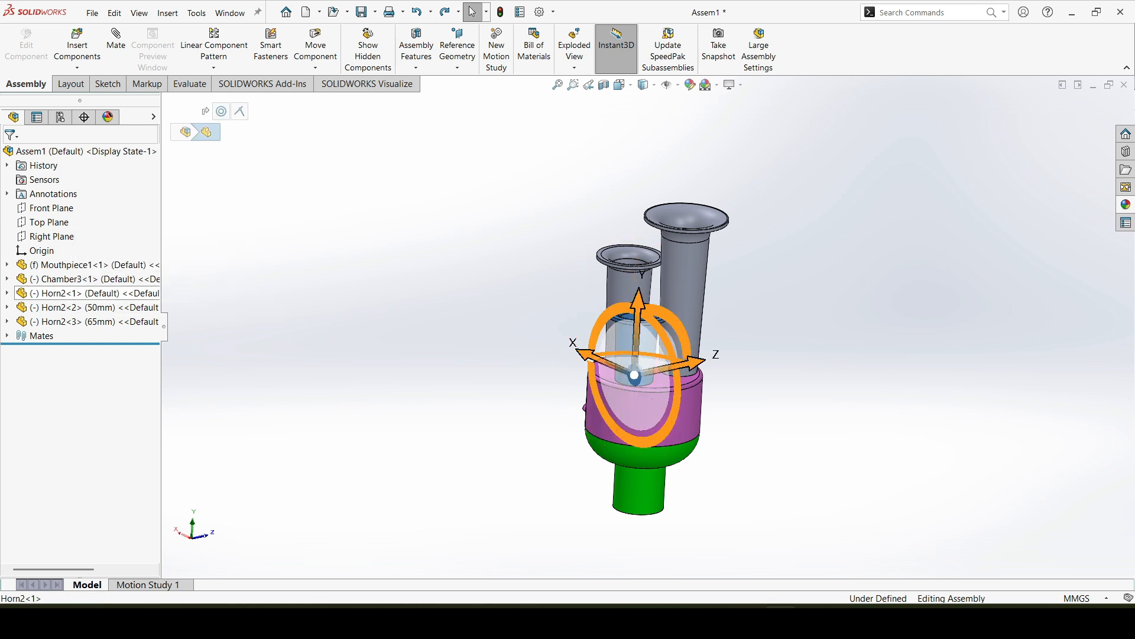
ctrl+click(89, 307)
ctrl+click(89, 321)
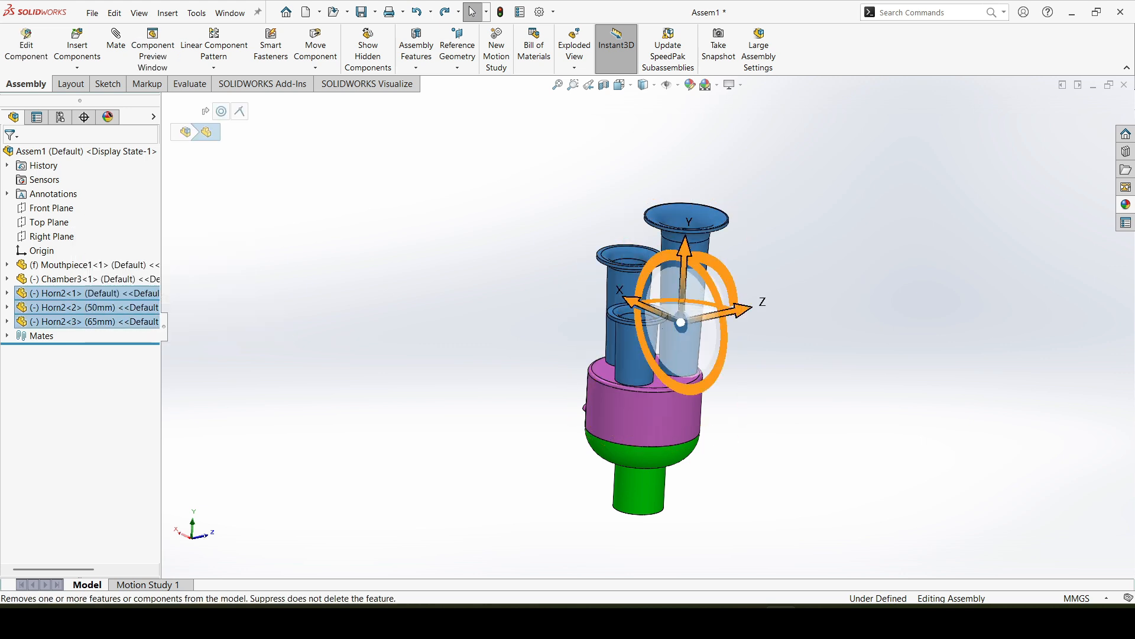
click(1125, 204)
click(1031, 153)
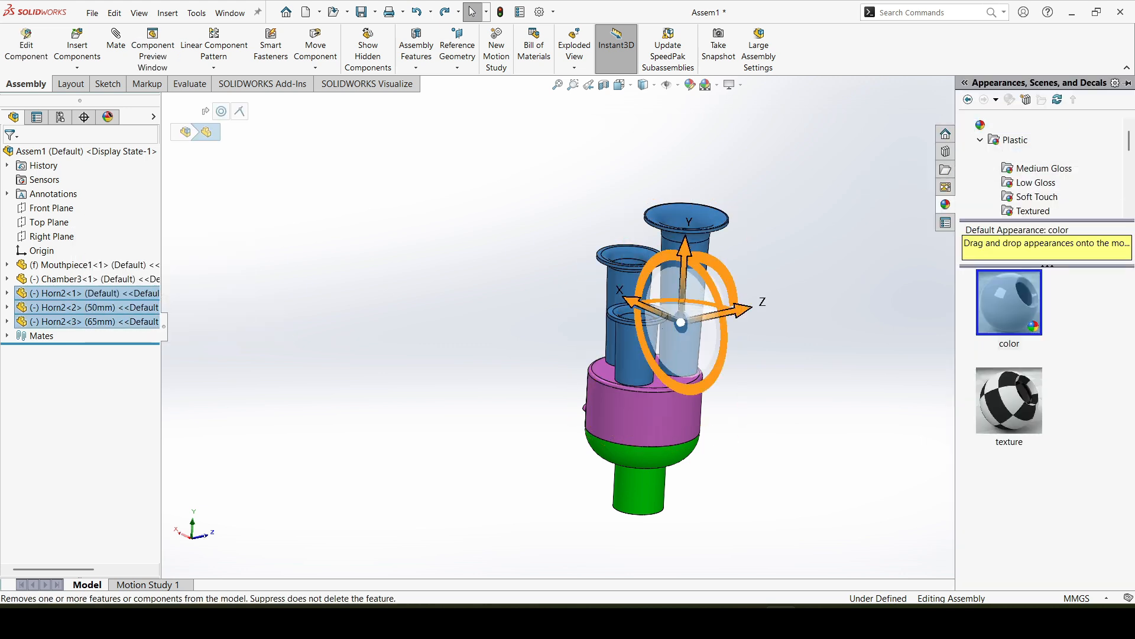
double_click(1009, 303)
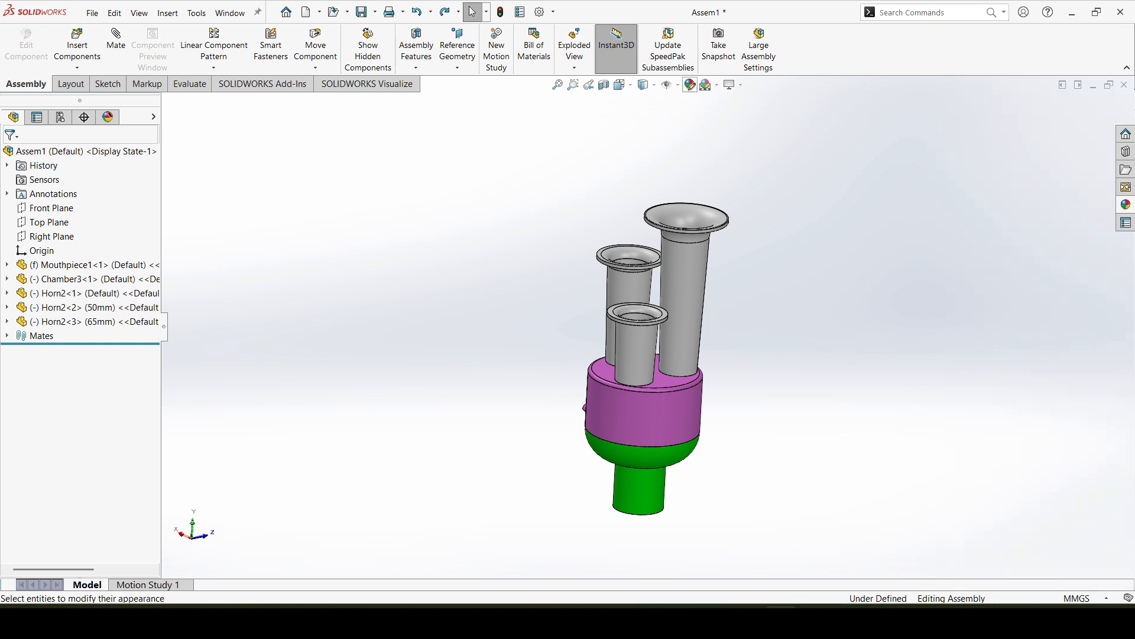
Step: Color the 65mm horn light yellow at component level
click(706, 84)
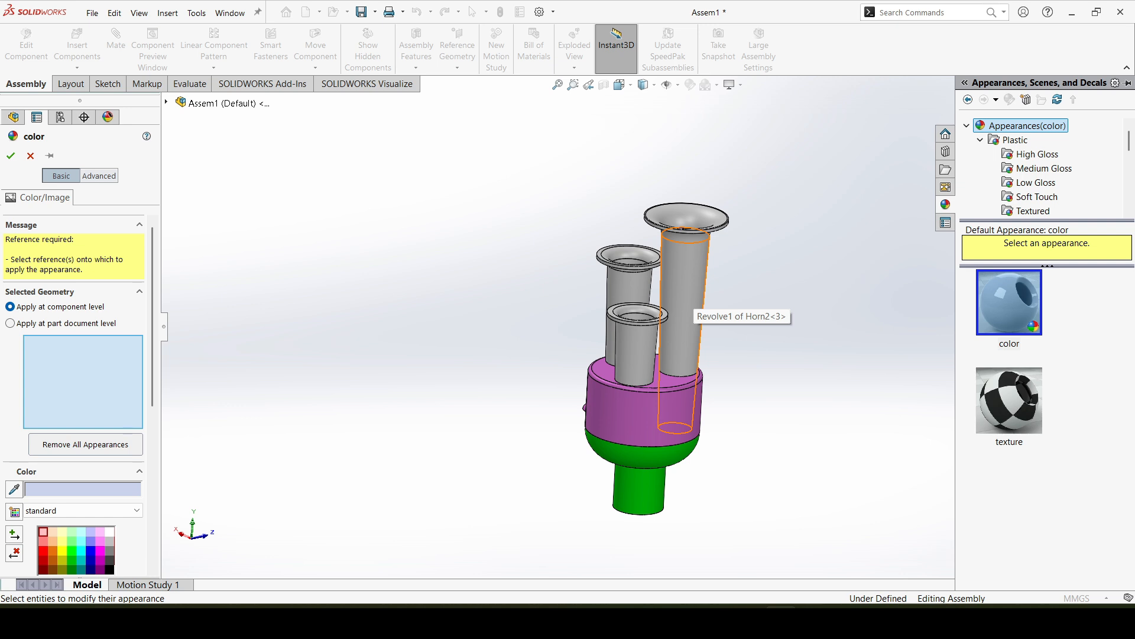
click(685, 304)
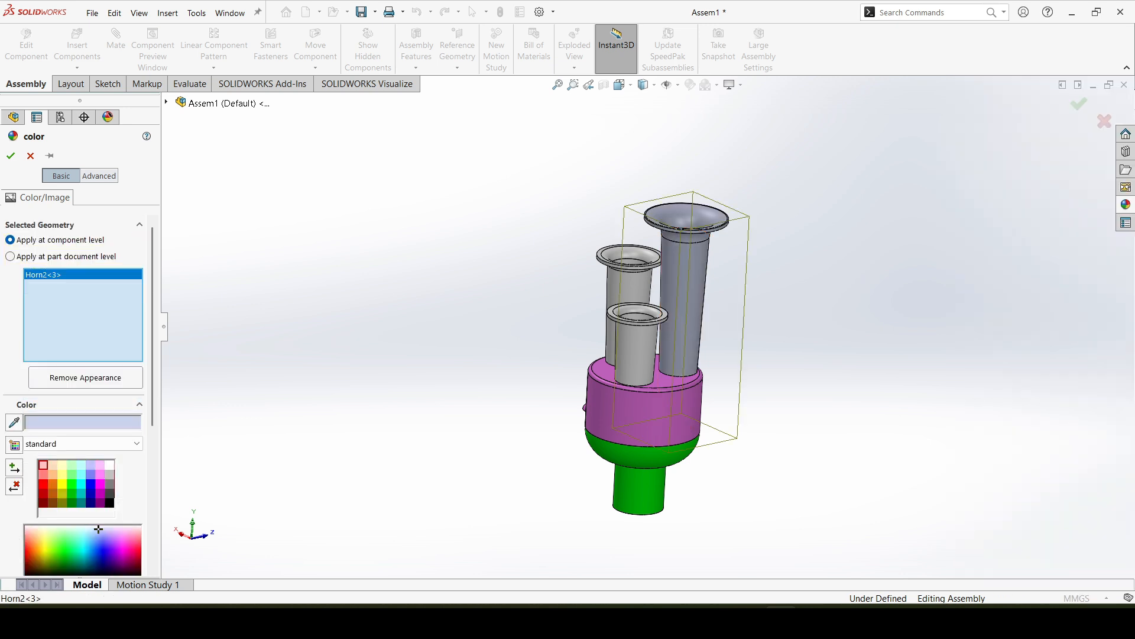
click(45, 539)
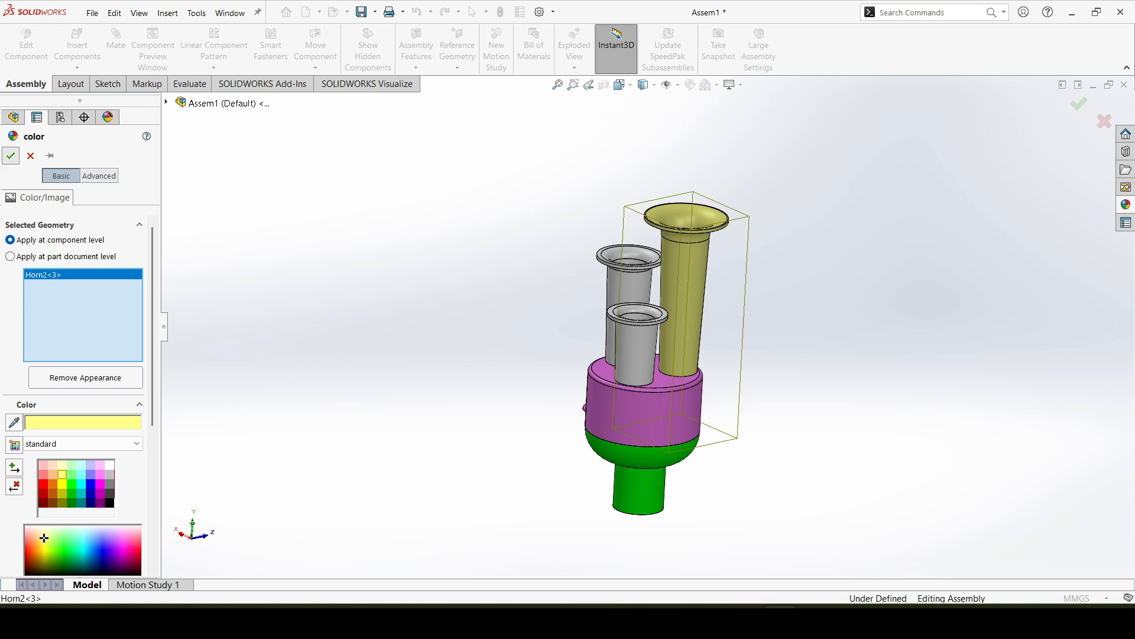
click(11, 156)
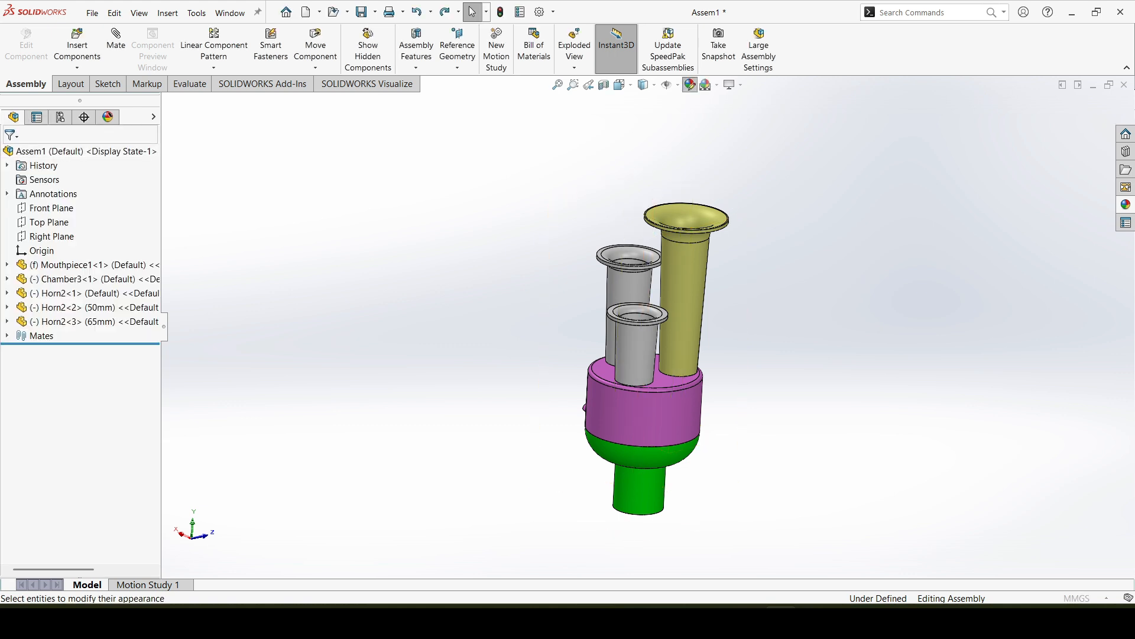
Step: Color the 50mm horn orange at component level
click(690, 84)
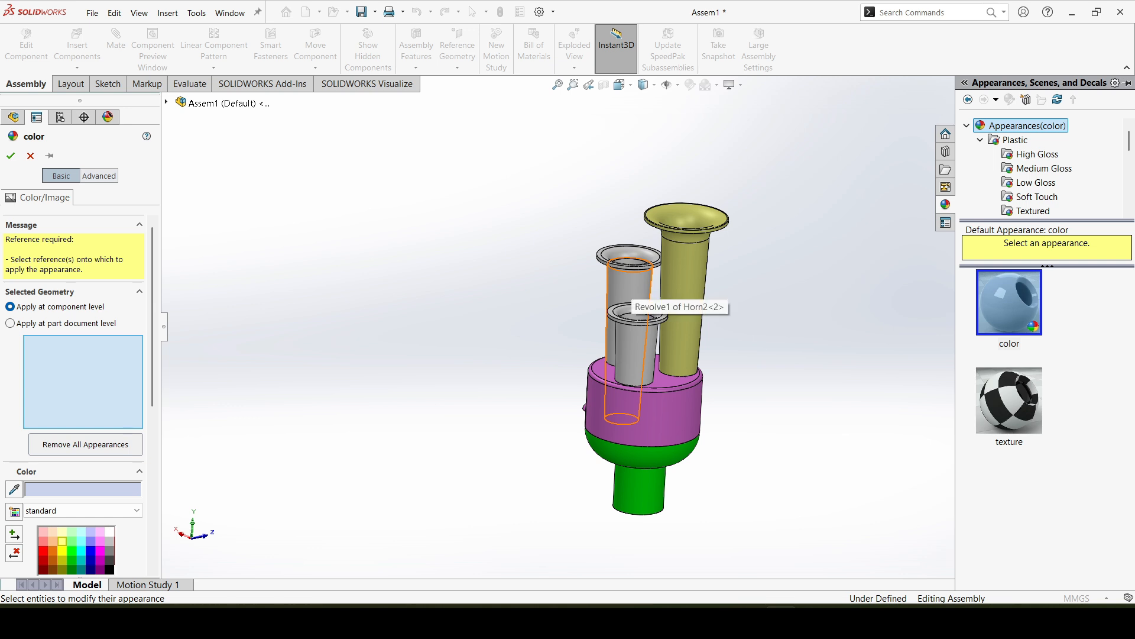
click(629, 295)
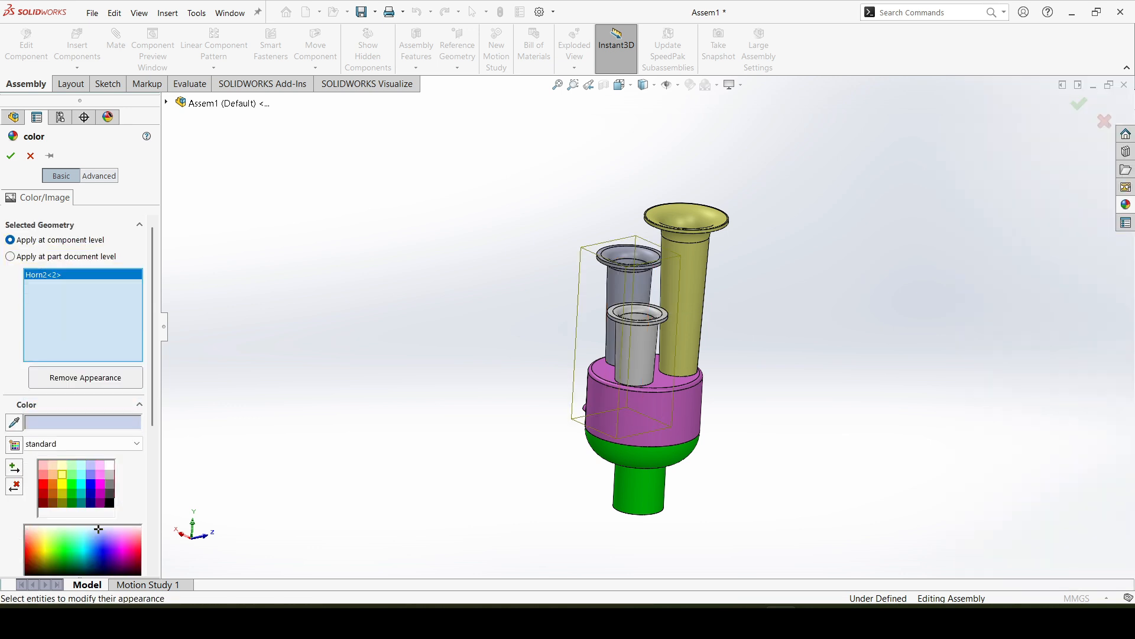
click(53, 483)
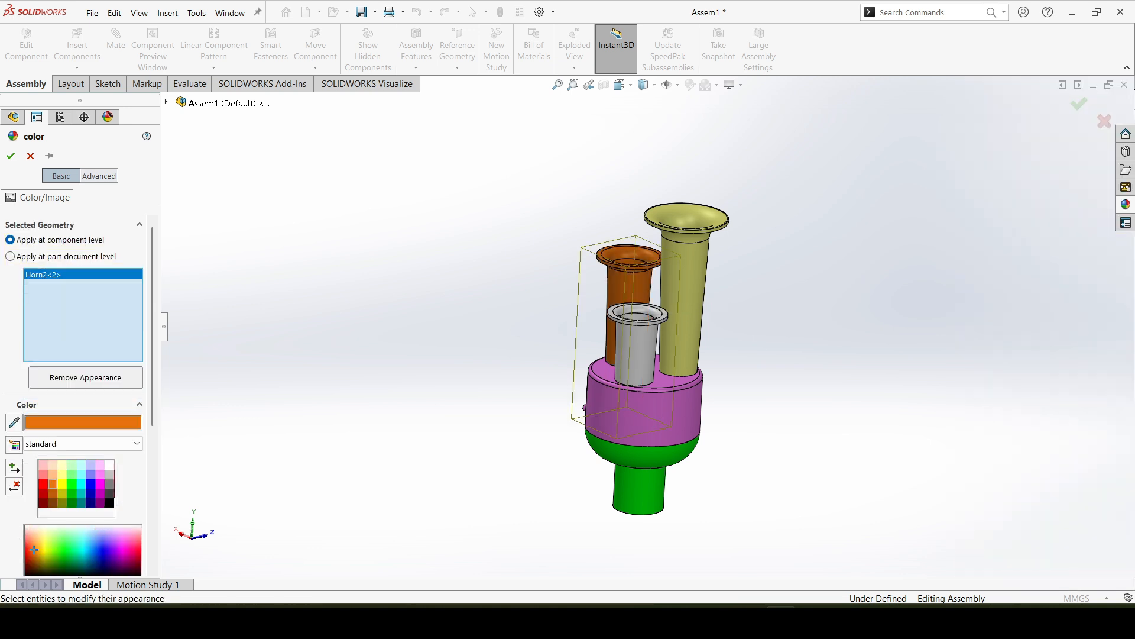
click(10, 156)
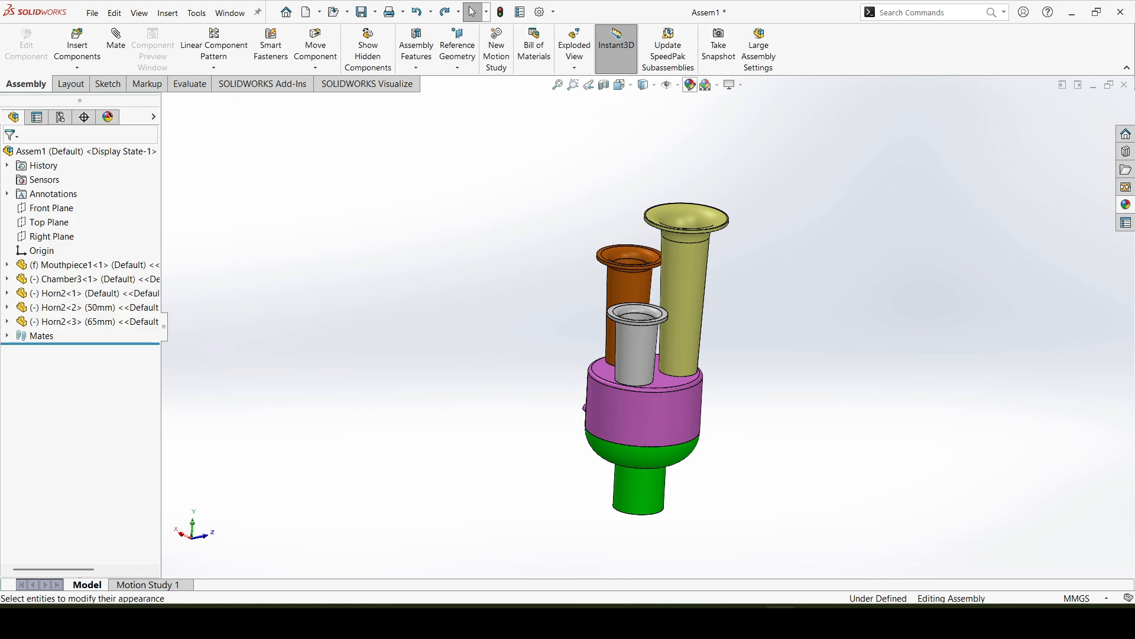
Step: Color the shortest, Default-configuration horn light cyan at component level
click(690, 84)
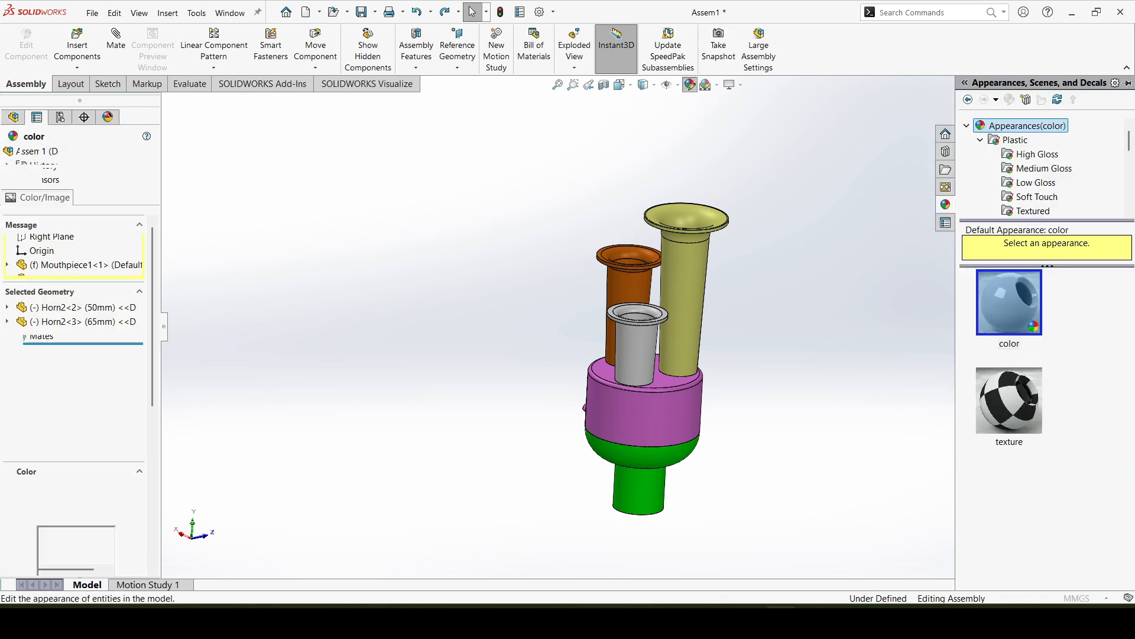
click(635, 349)
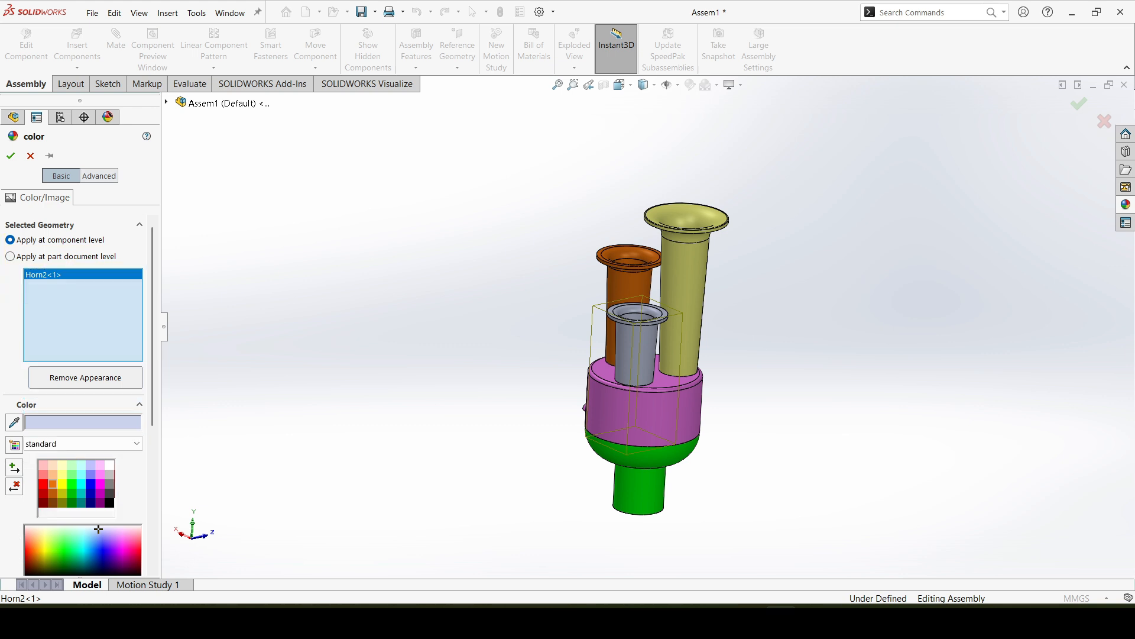
click(82, 538)
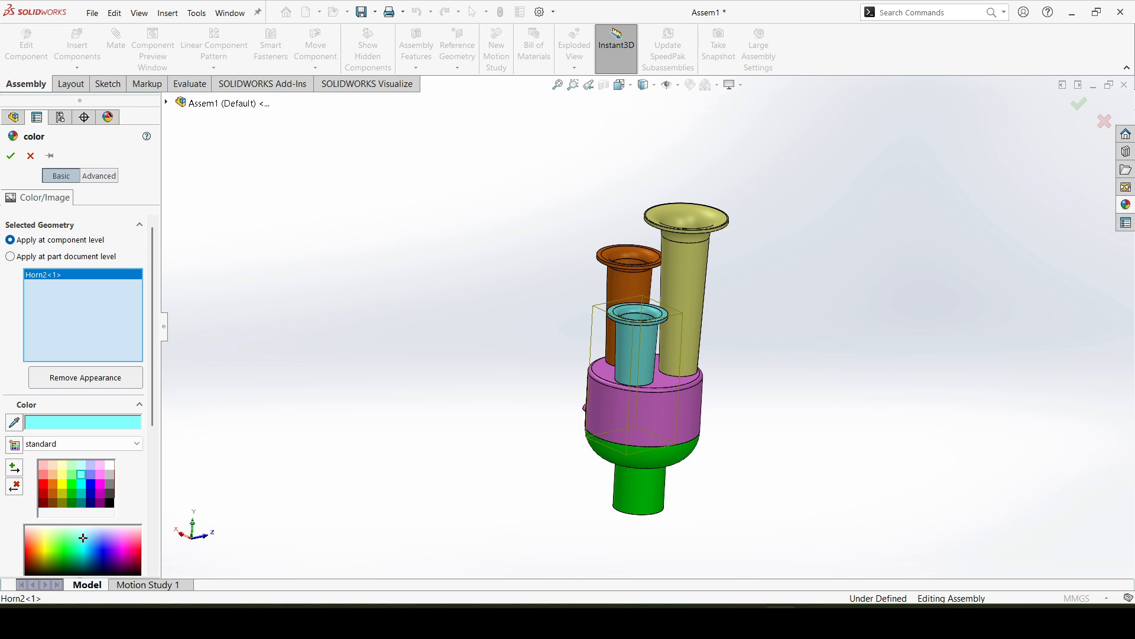
click(11, 156)
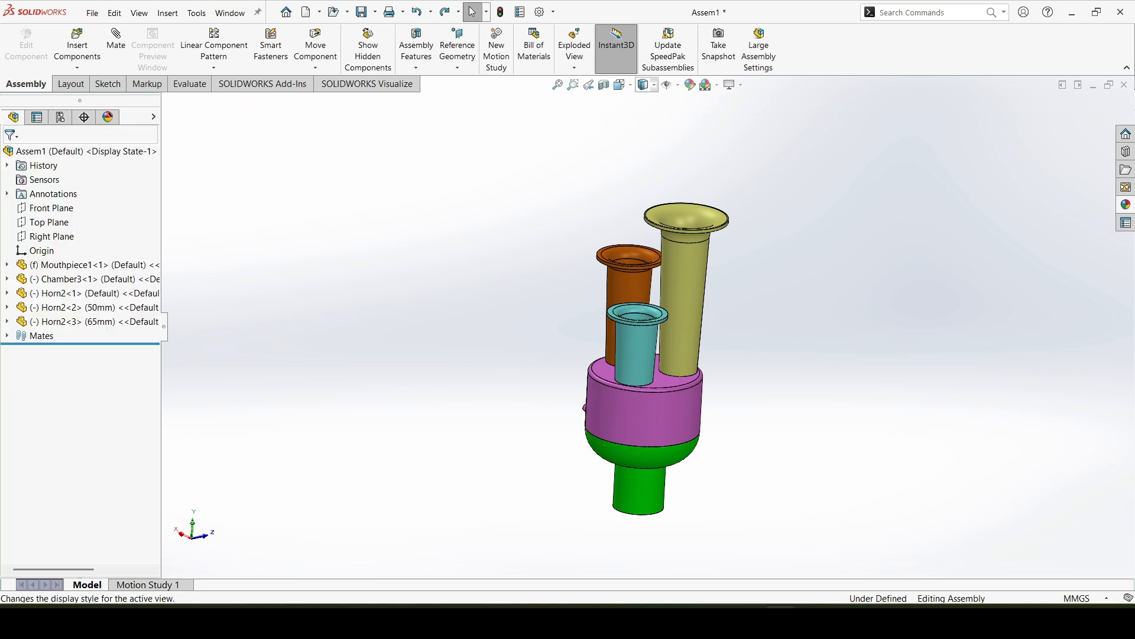
Step: Set the display style to shaded without edges and turn on RealView Graphics
click(647, 85)
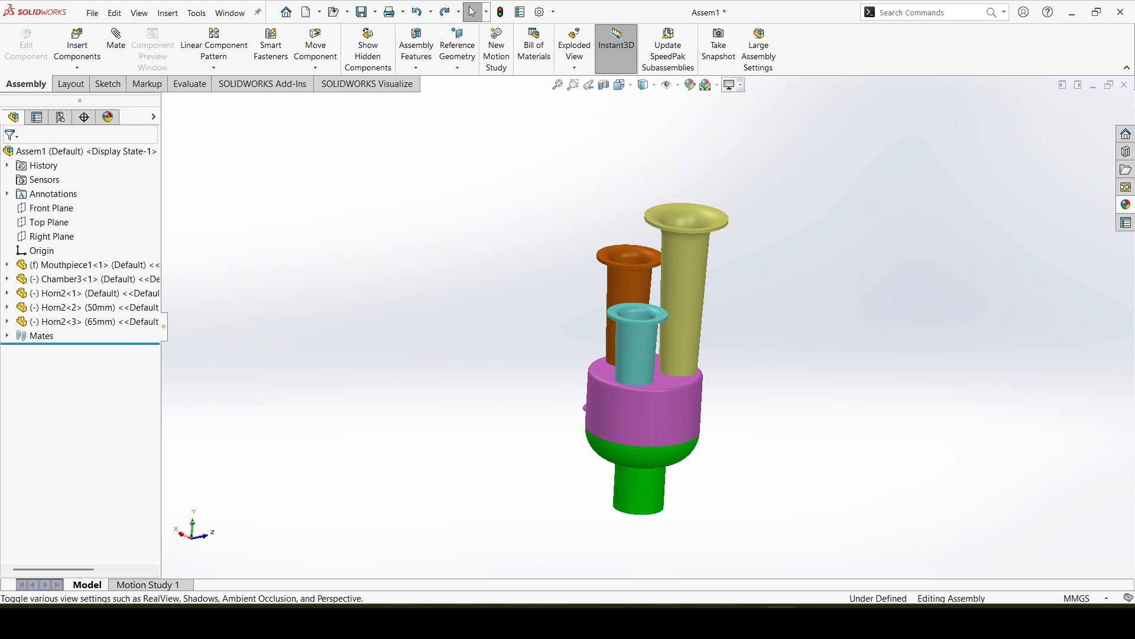
click(734, 84)
click(769, 102)
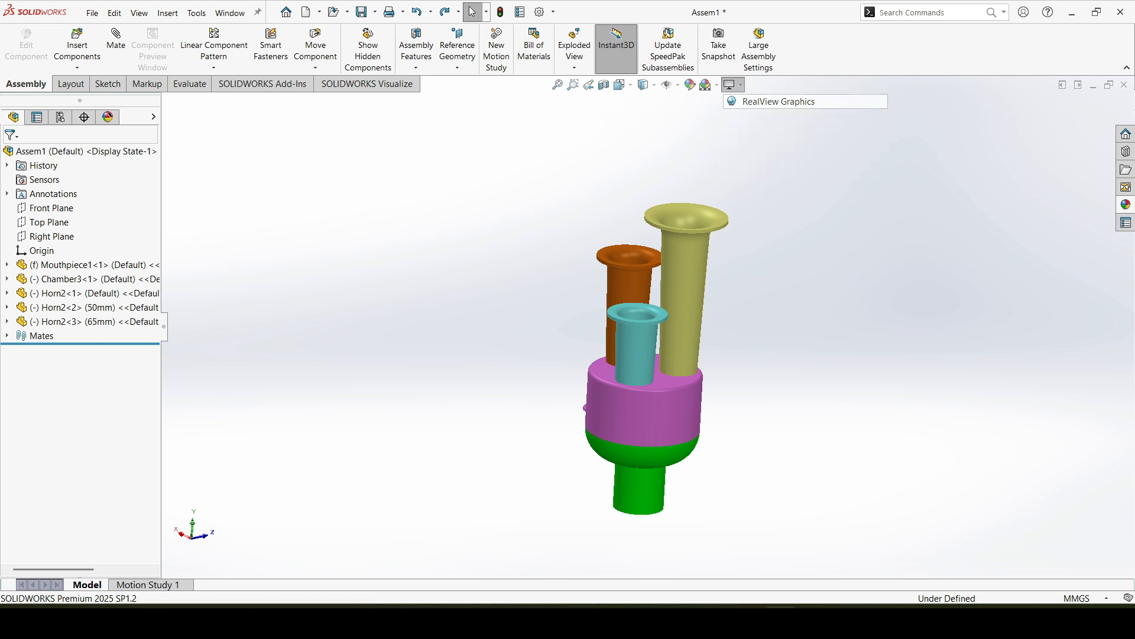
Step: Turn on the Shadows In Shaded Mode, Ambient Occlusion and Perspective view settings, and look at the assembly from the side
click(733, 85)
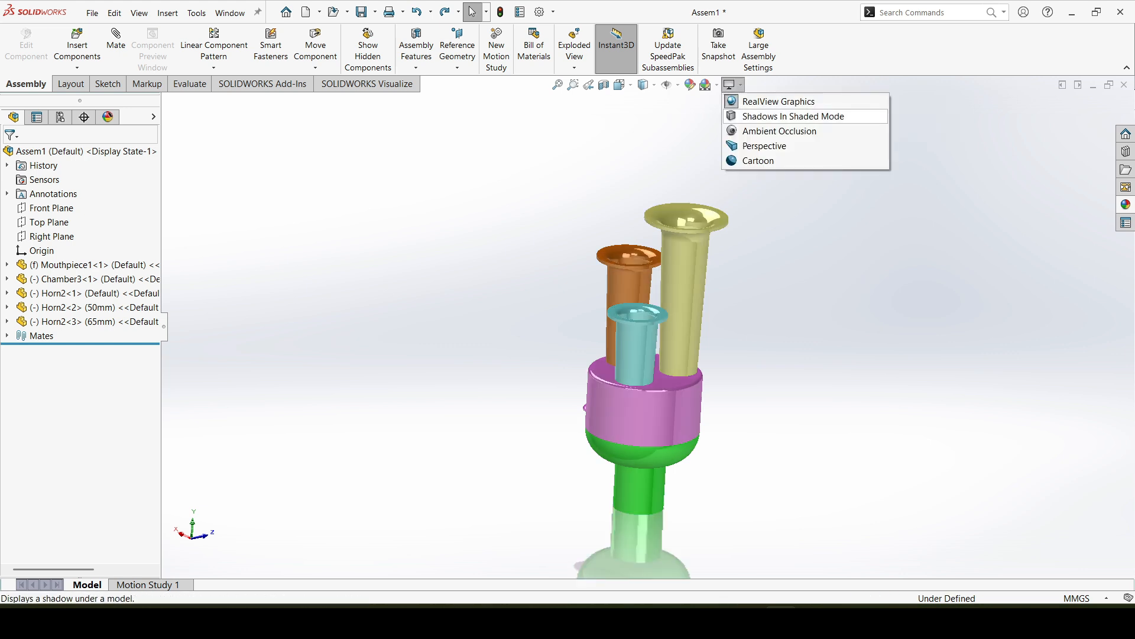
click(793, 116)
click(734, 85)
click(779, 130)
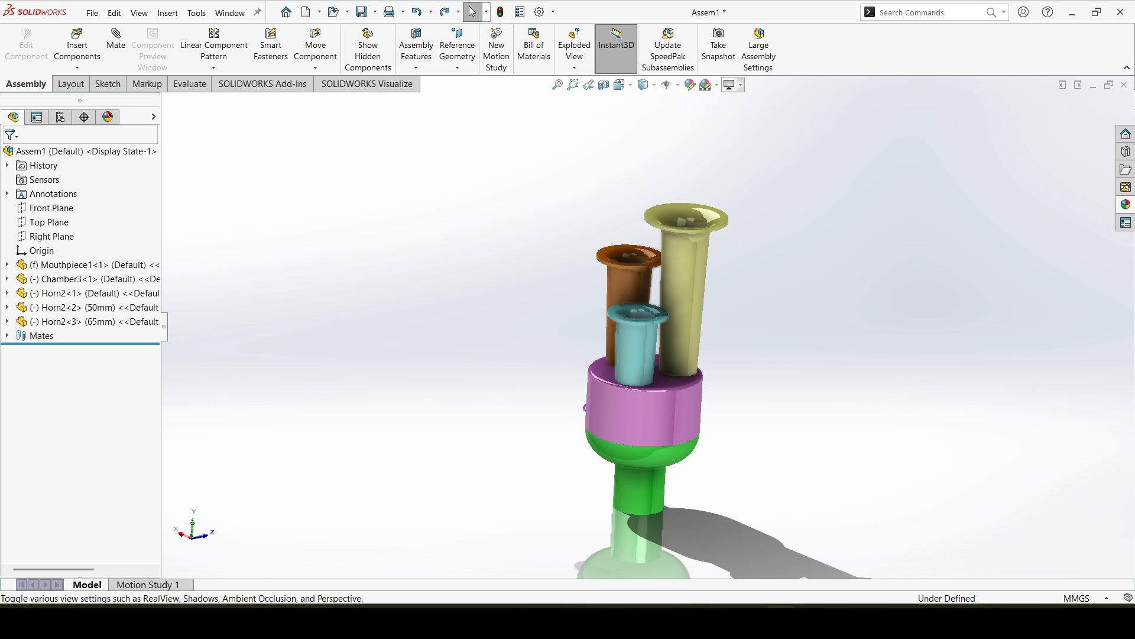
click(733, 85)
click(764, 145)
middle_drag(636, 313, 610, 277)
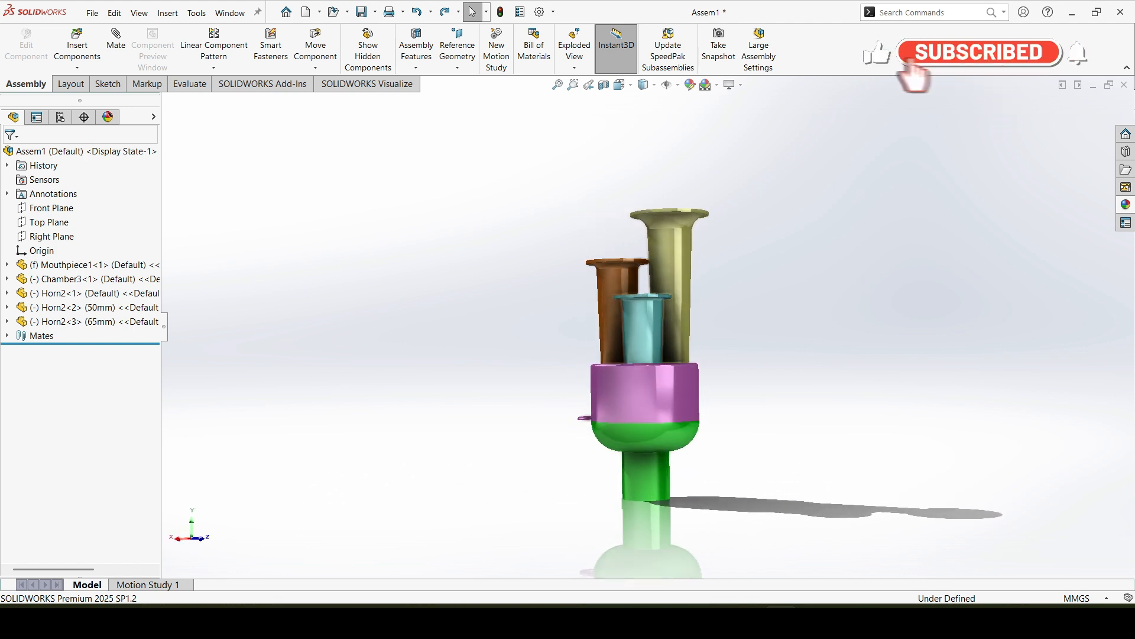